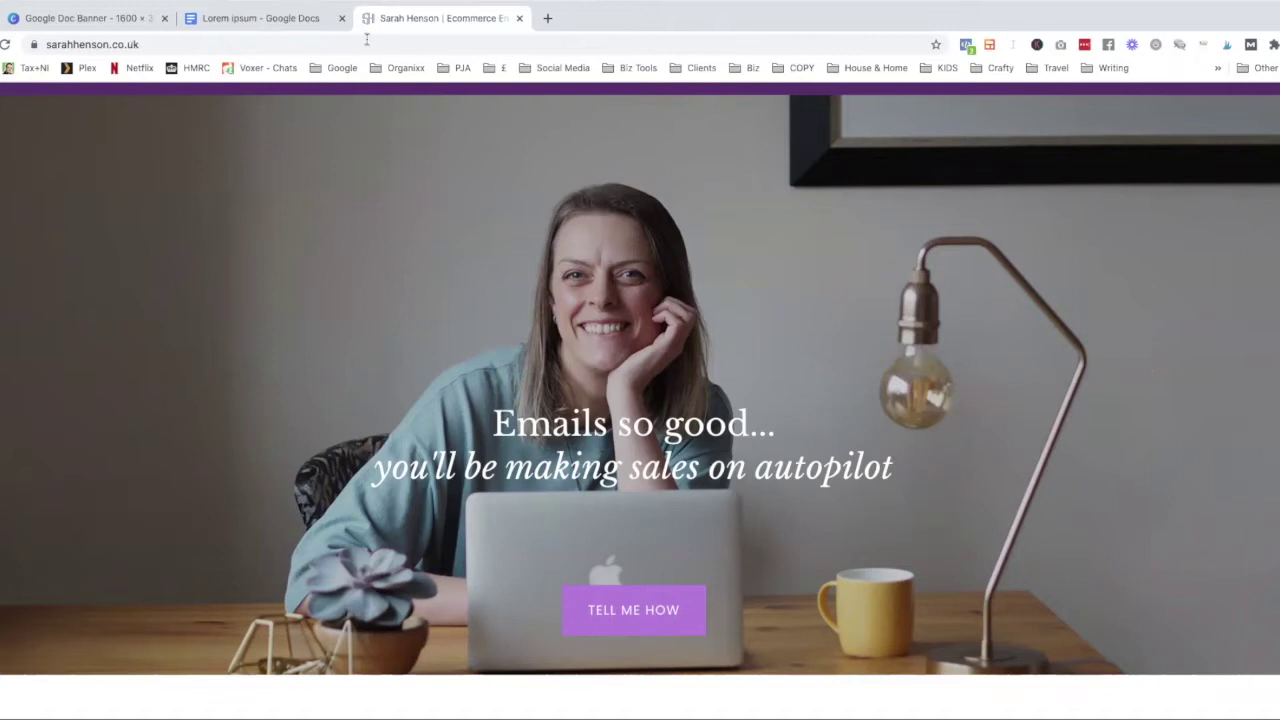
# Switch to the Lorem ipsum document and view its page setup options
pyautogui.click(300, 18)
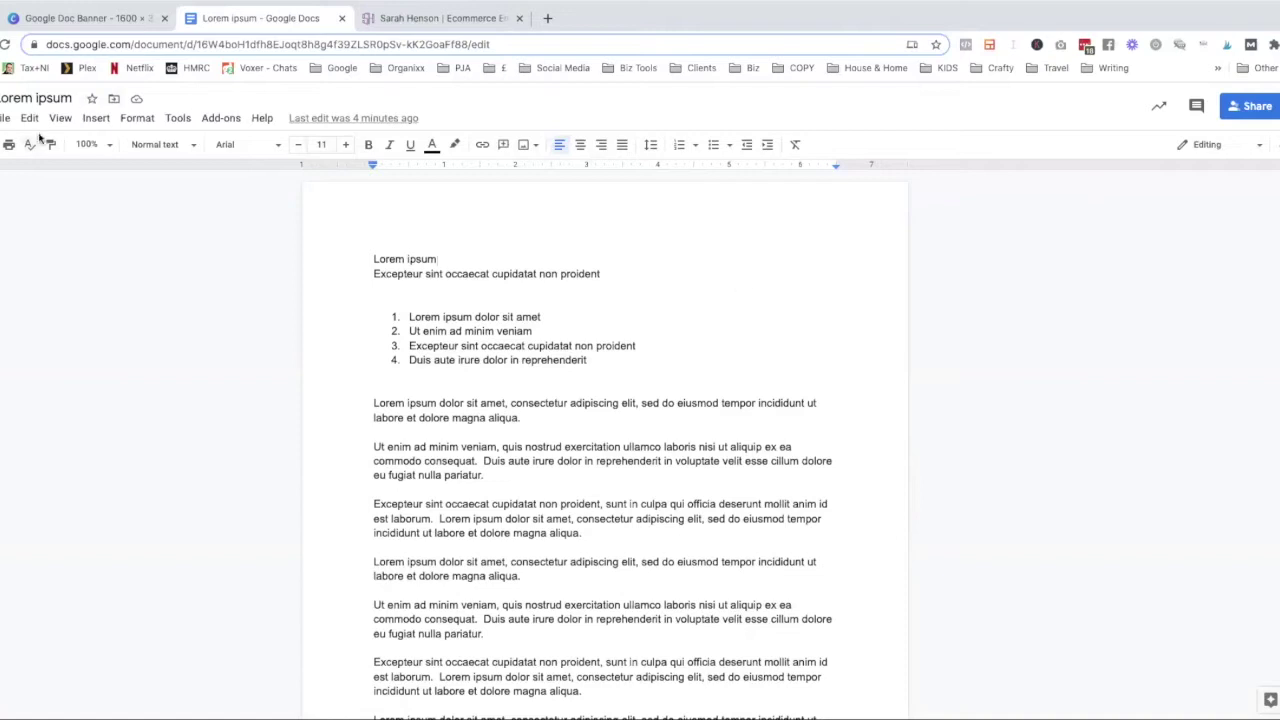
pyautogui.click(5, 120)
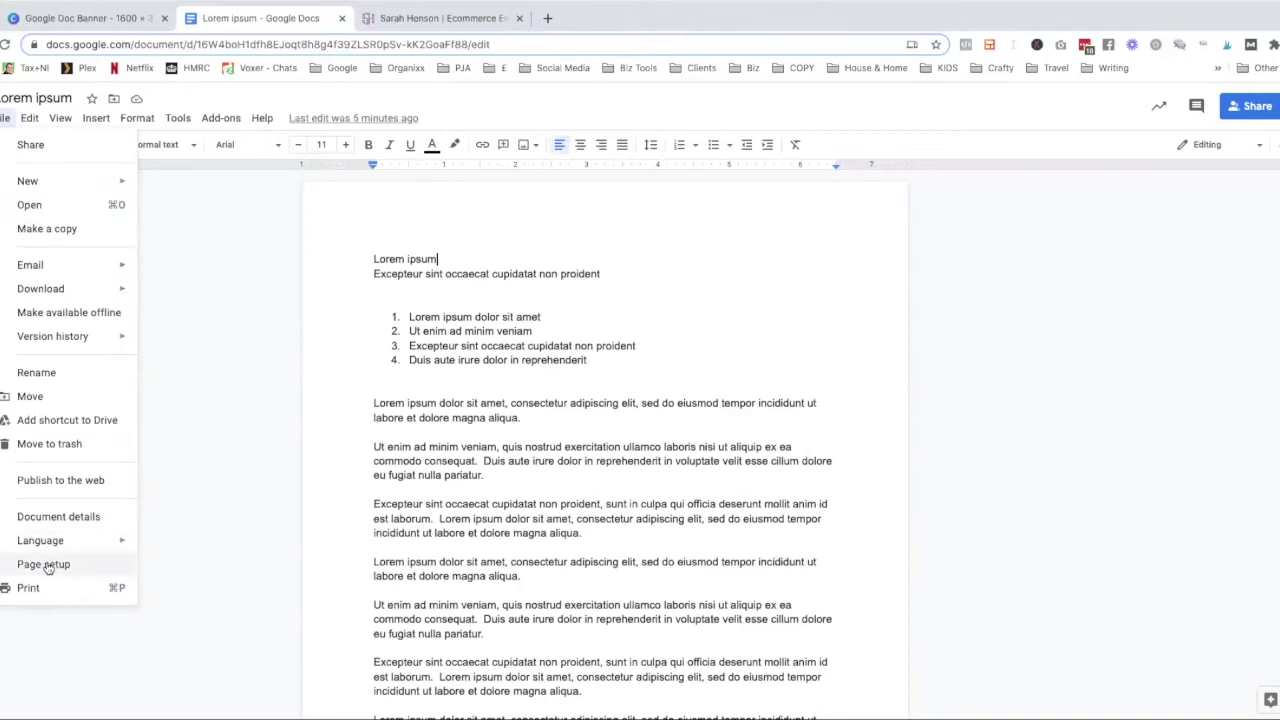
pyautogui.click(44, 565)
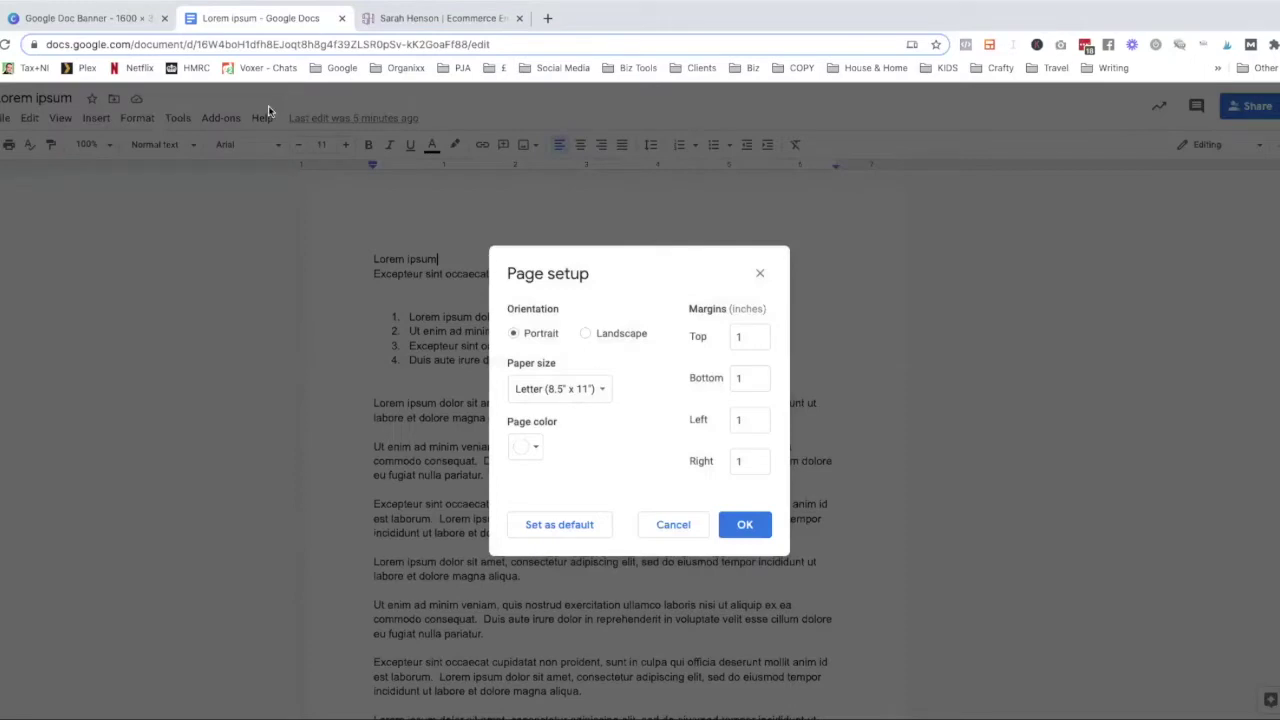
pyautogui.click(670, 525)
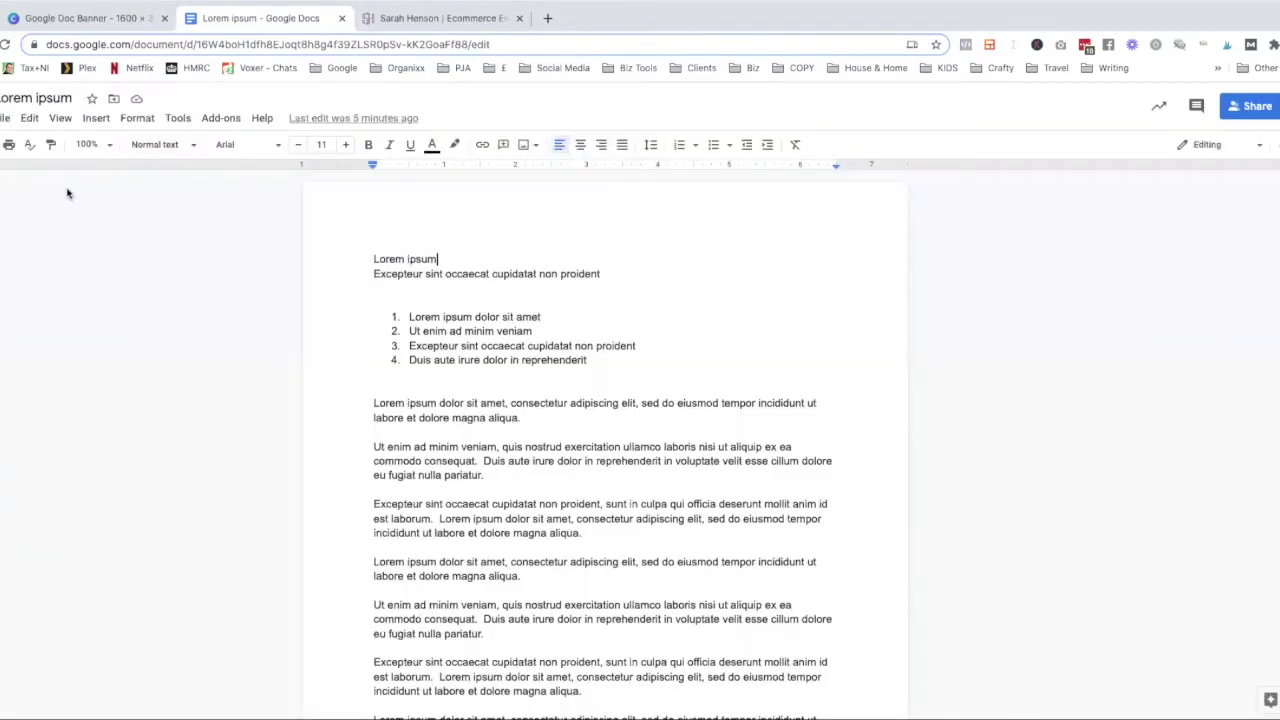
# Try A4 (8.27" x 11.69") as the paper size in the page setup, without applying it
pyautogui.click(5, 120)
pyautogui.click(50, 568)
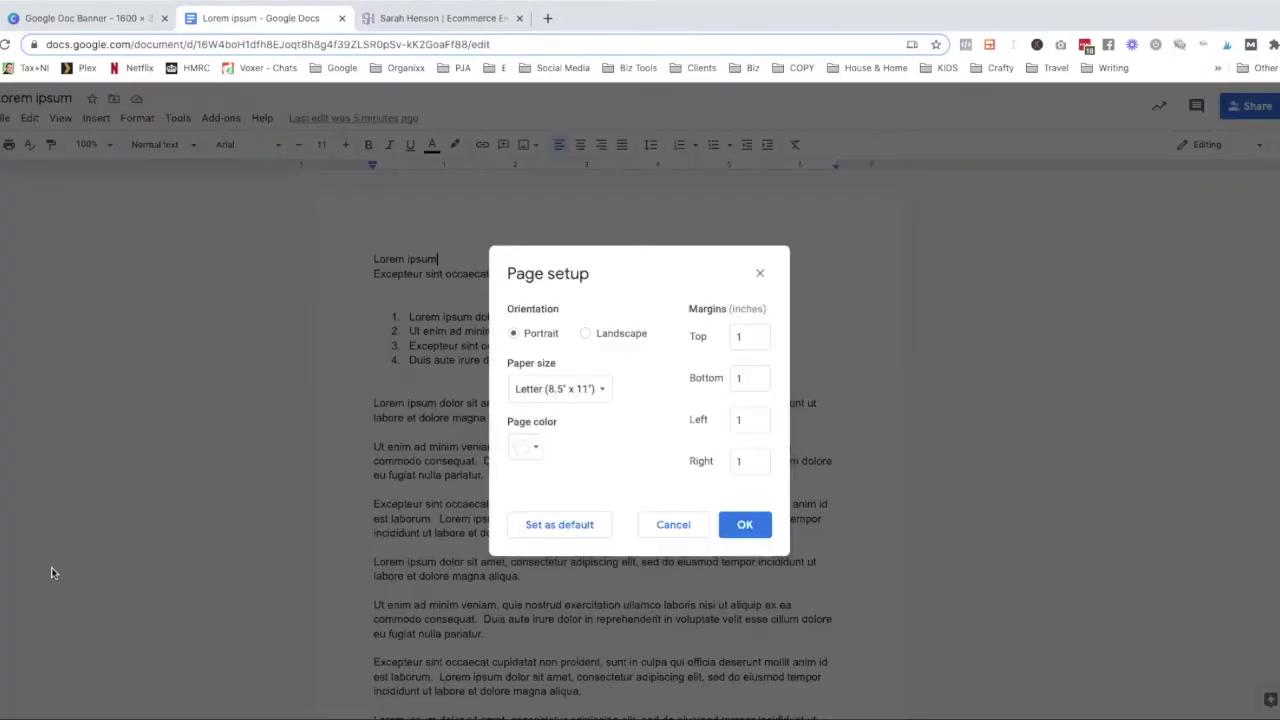
pyautogui.click(601, 392)
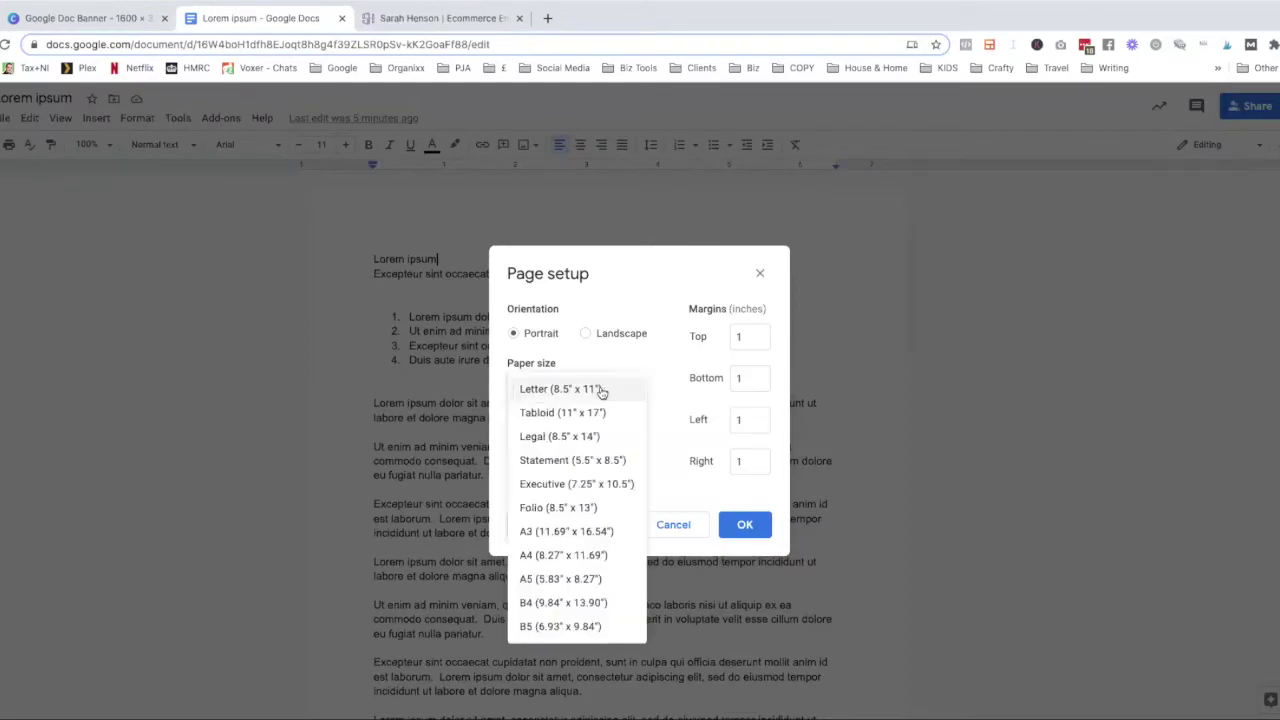
pyautogui.click(565, 558)
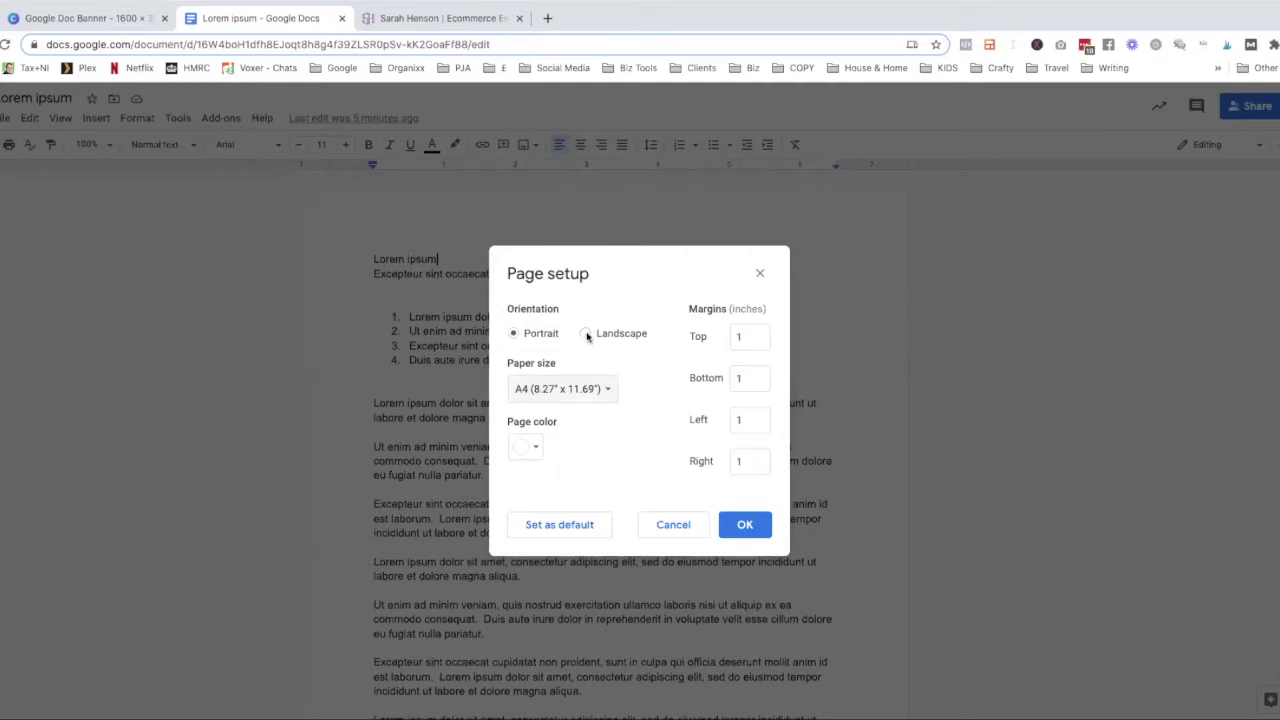
pyautogui.click(673, 527)
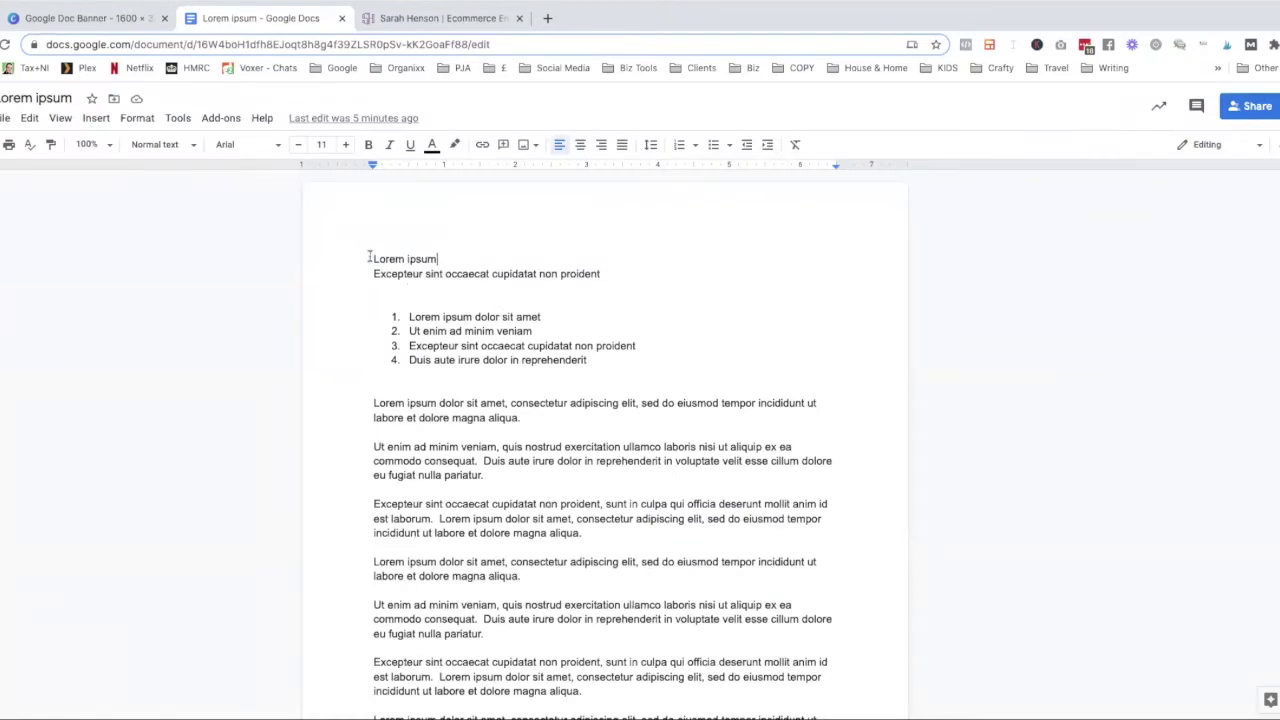
# Set the "Lorem ipsum" line at the start of the document in italic Playfair Display
pyautogui.moveTo(369, 257); pyautogui.dragTo(460, 256)
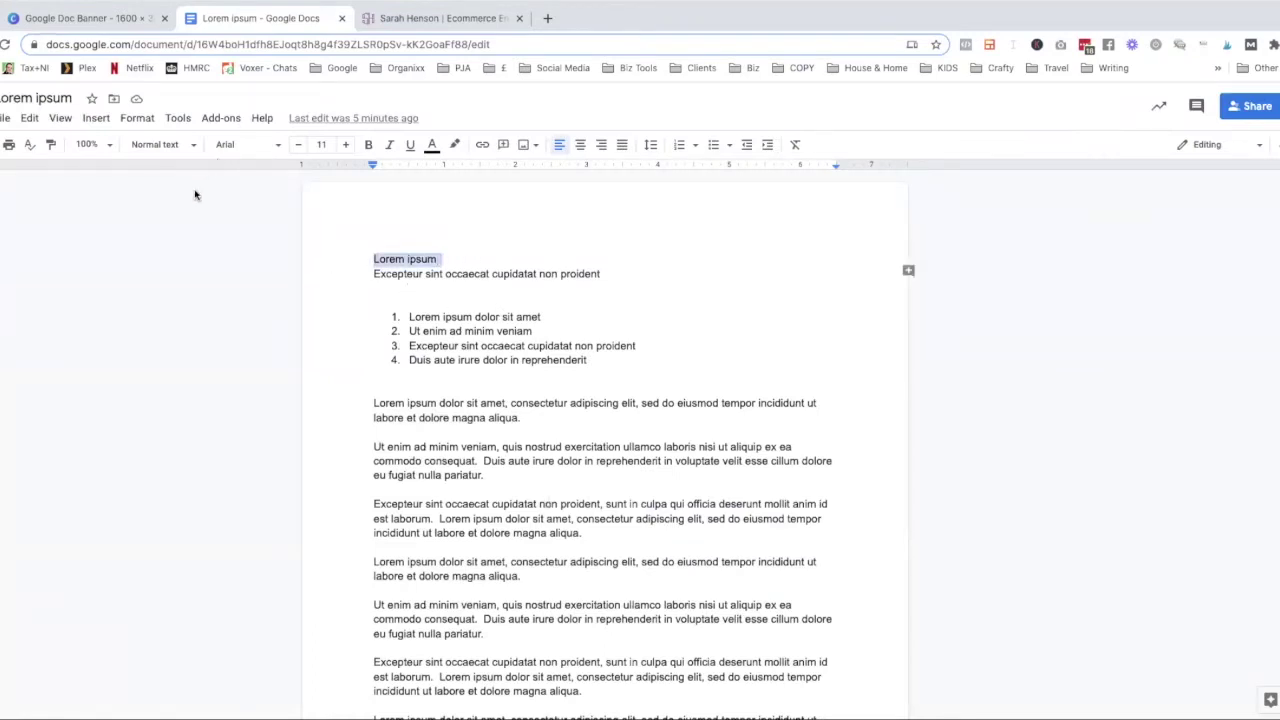
pyautogui.click(268, 146)
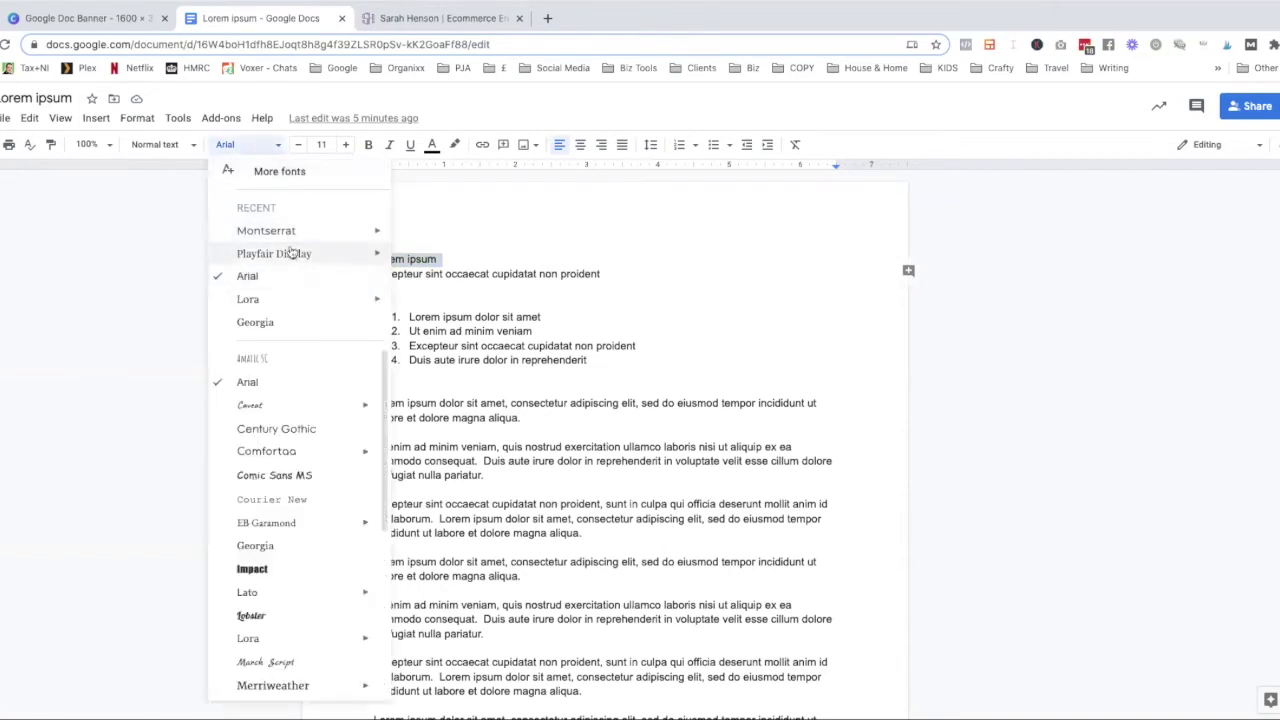
pyautogui.click(290, 253)
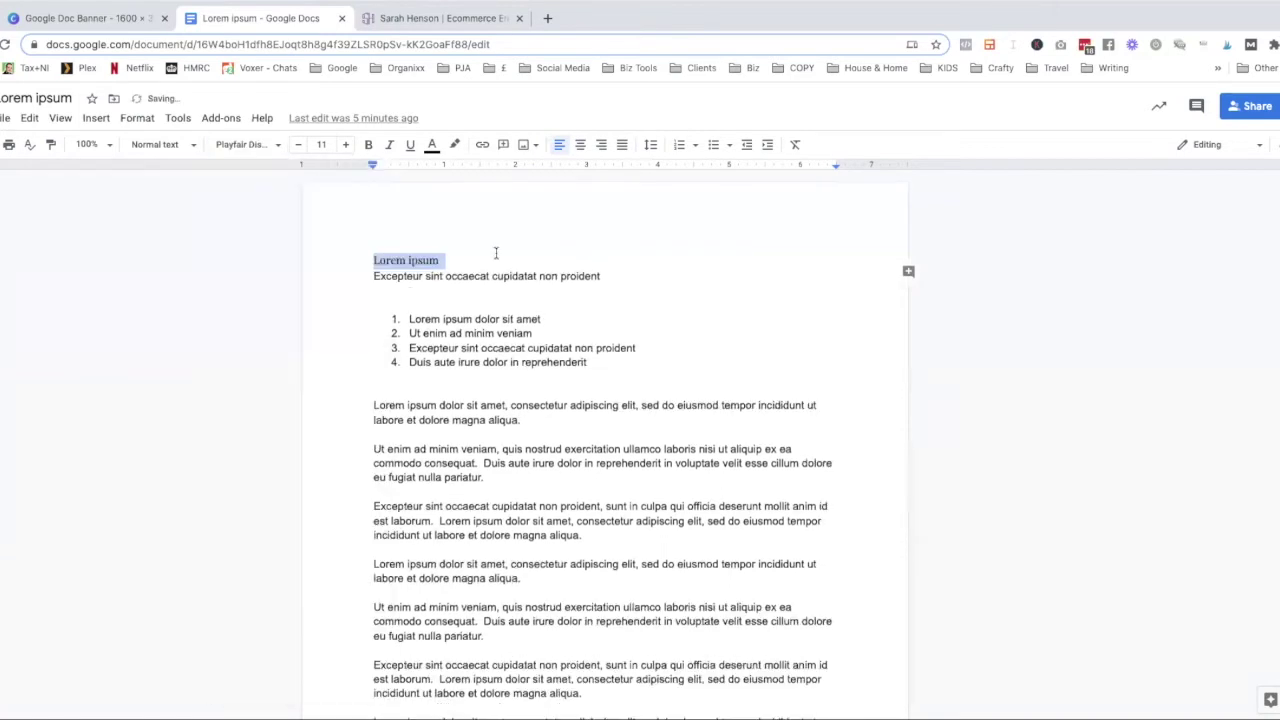
pyautogui.click(389, 145)
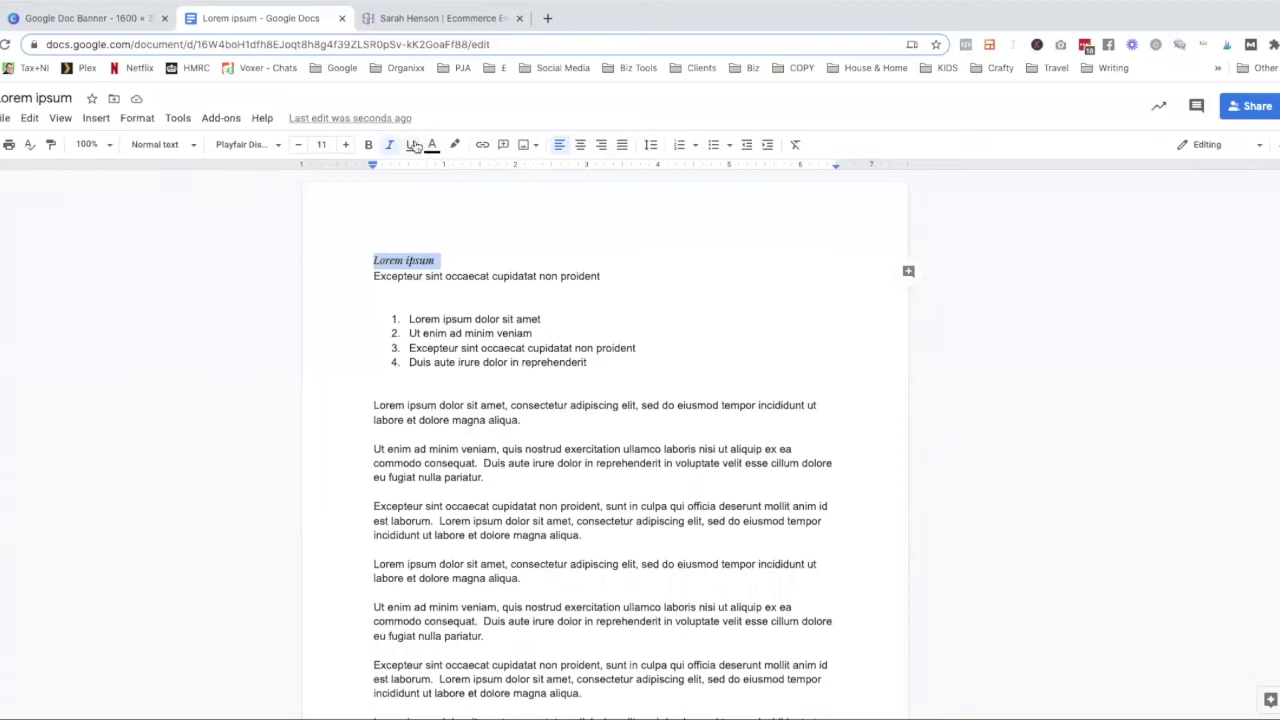
# Increase the "Lorem ipsum" title's font size to 18 and centre it on the page
pyautogui.click(346, 145)
pyautogui.click(346, 145)
pyautogui.click(346, 145)
pyautogui.click(346, 145)
pyautogui.click(346, 145)
pyautogui.click(346, 145)
pyautogui.click(346, 145)
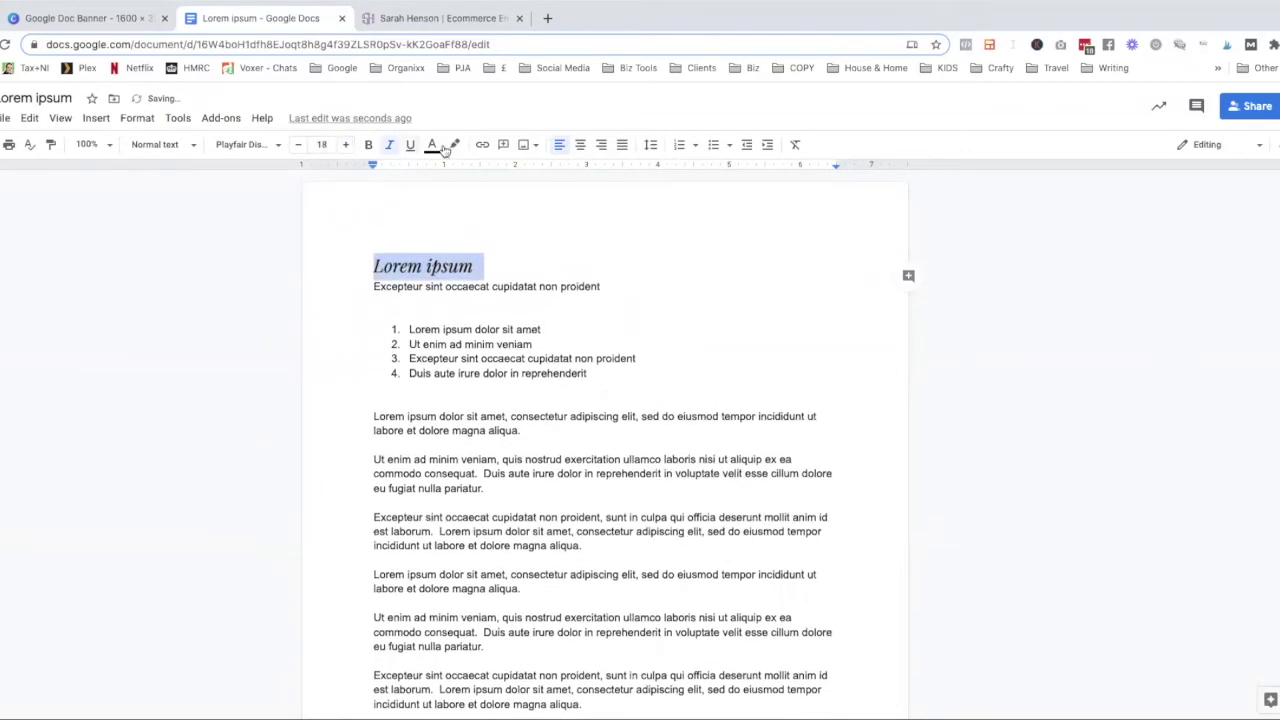
pyautogui.click(582, 147)
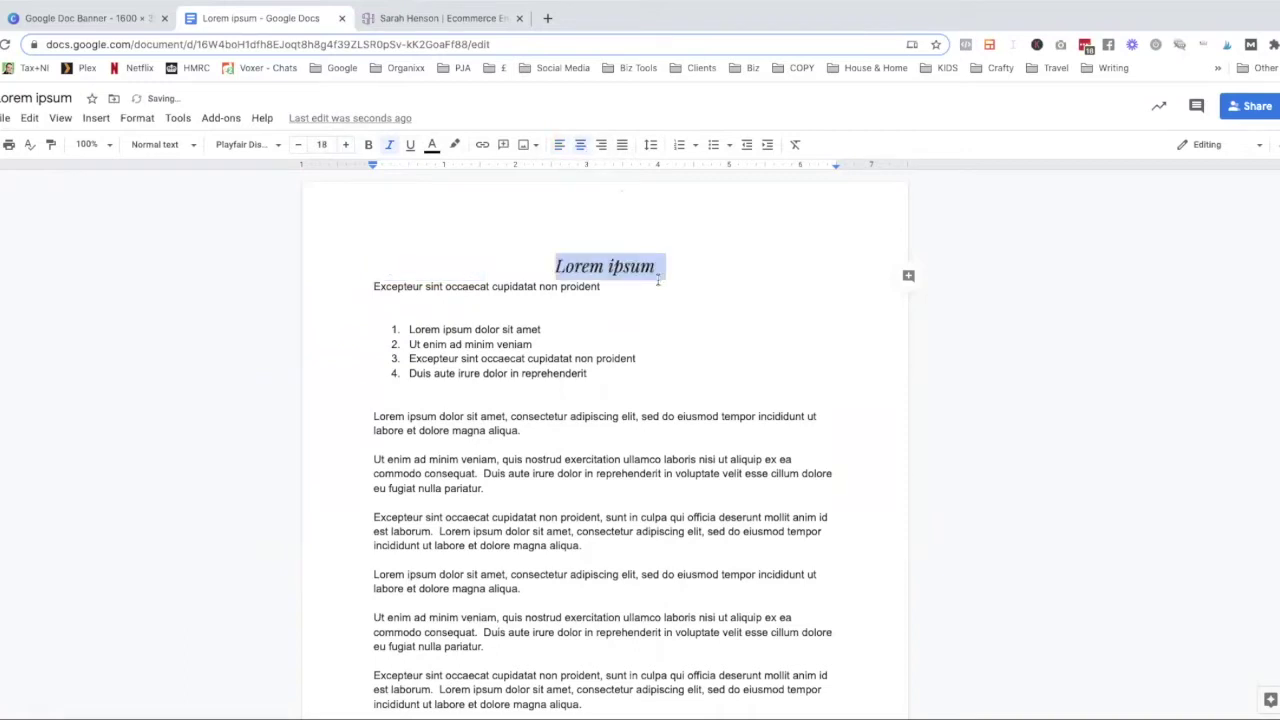
# Underline the "Lorem ipsum" title text
pyautogui.click(631, 288)
pyautogui.click(665, 265)
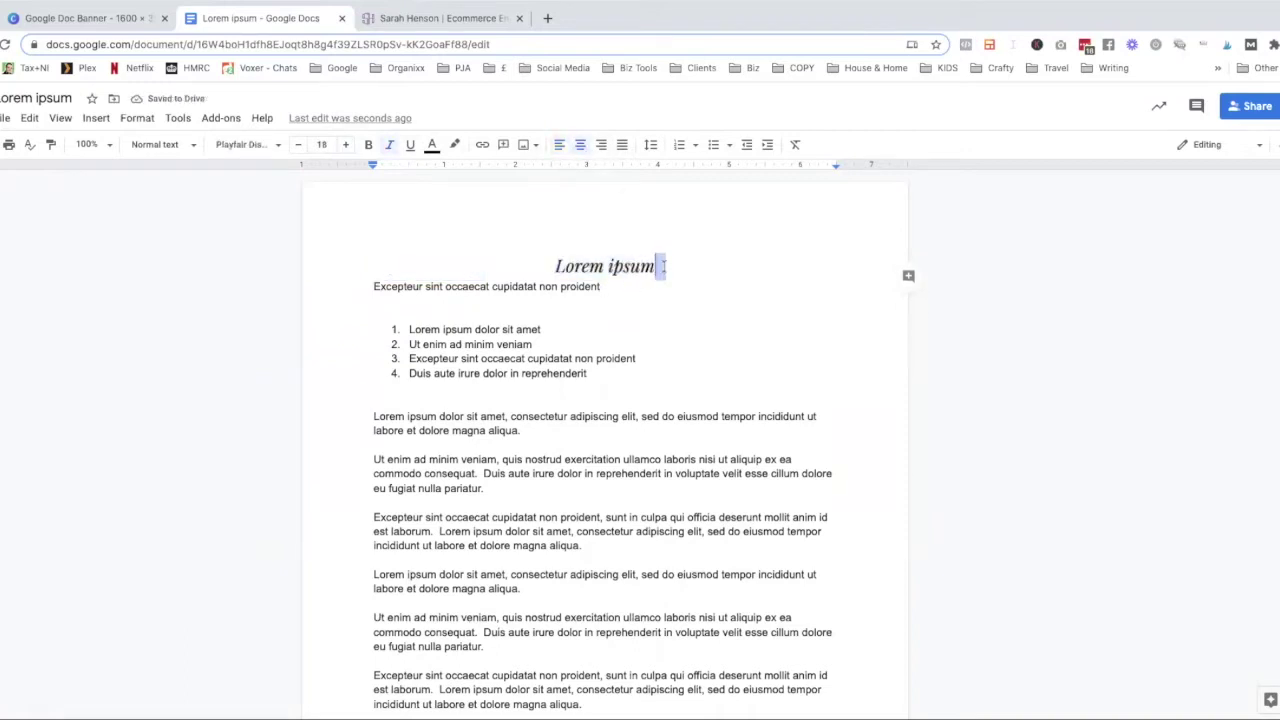
pyautogui.moveTo(664, 266); pyautogui.dragTo(520, 268)
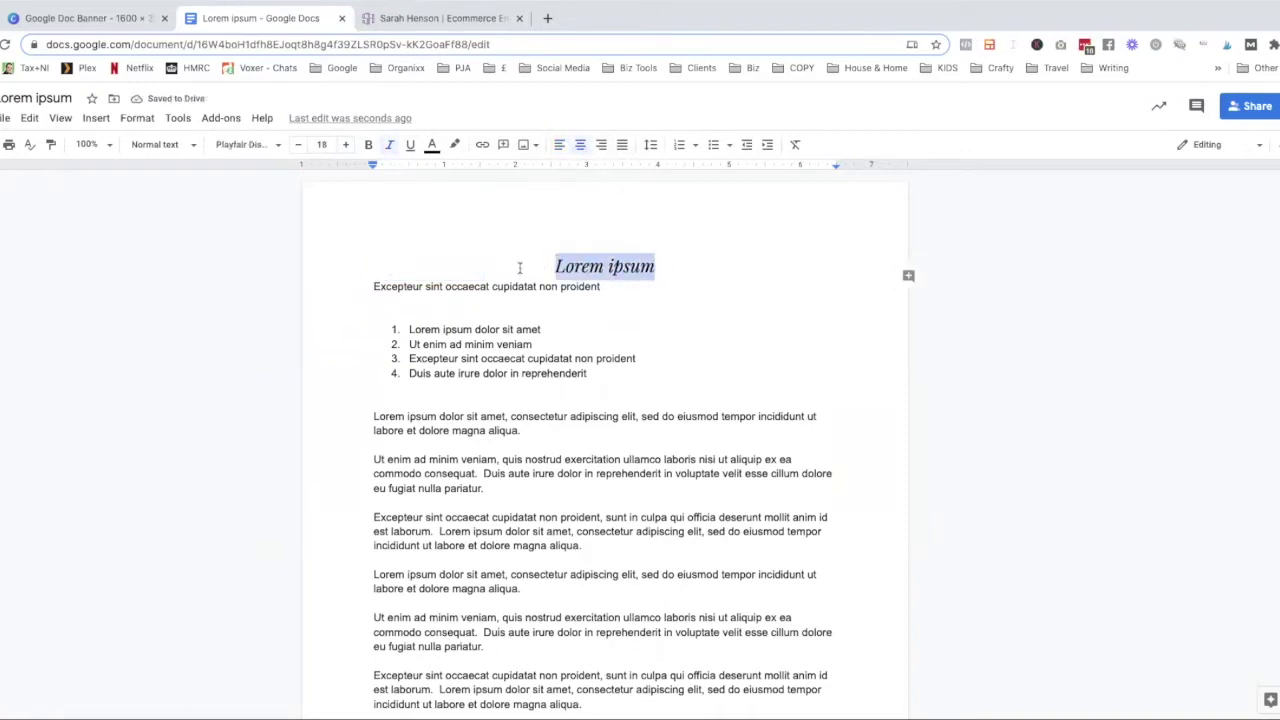
pyautogui.click(410, 144)
pyautogui.click(711, 333)
# Update the Title style to match the formatted "Lorem ipsum" heading
pyautogui.moveTo(657, 262); pyautogui.dragTo(553, 267)
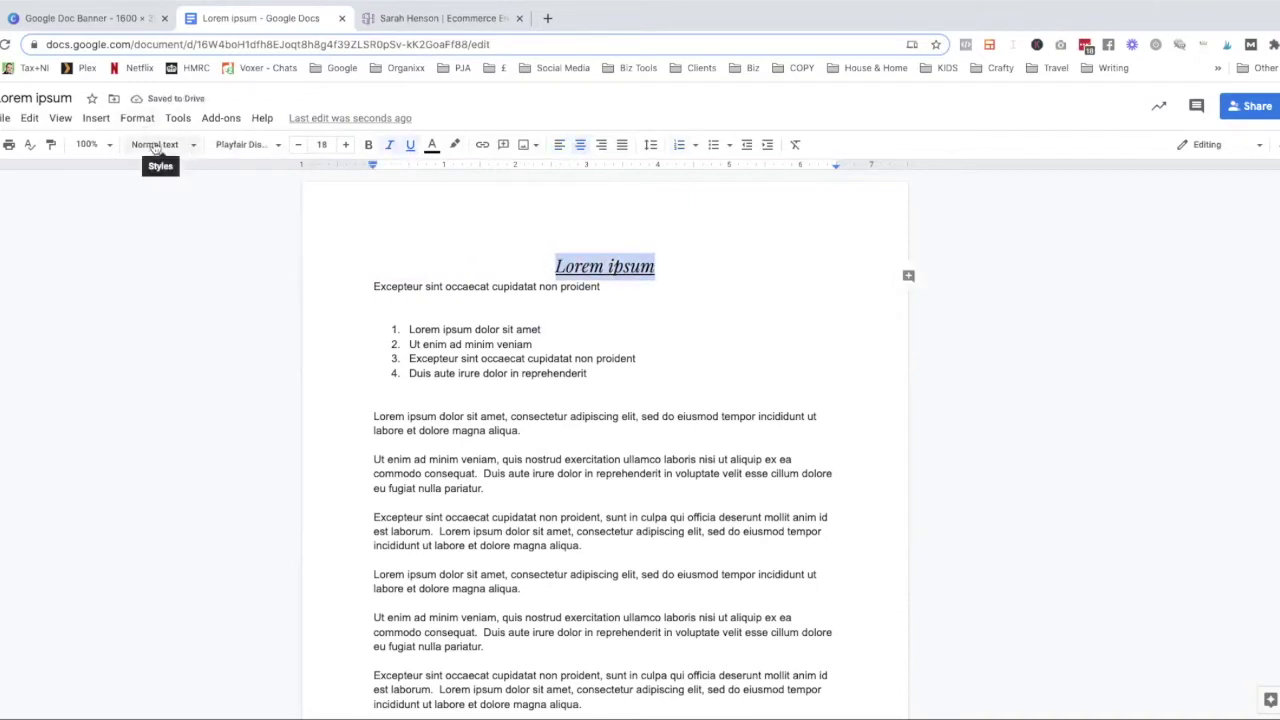
pyautogui.click(192, 148)
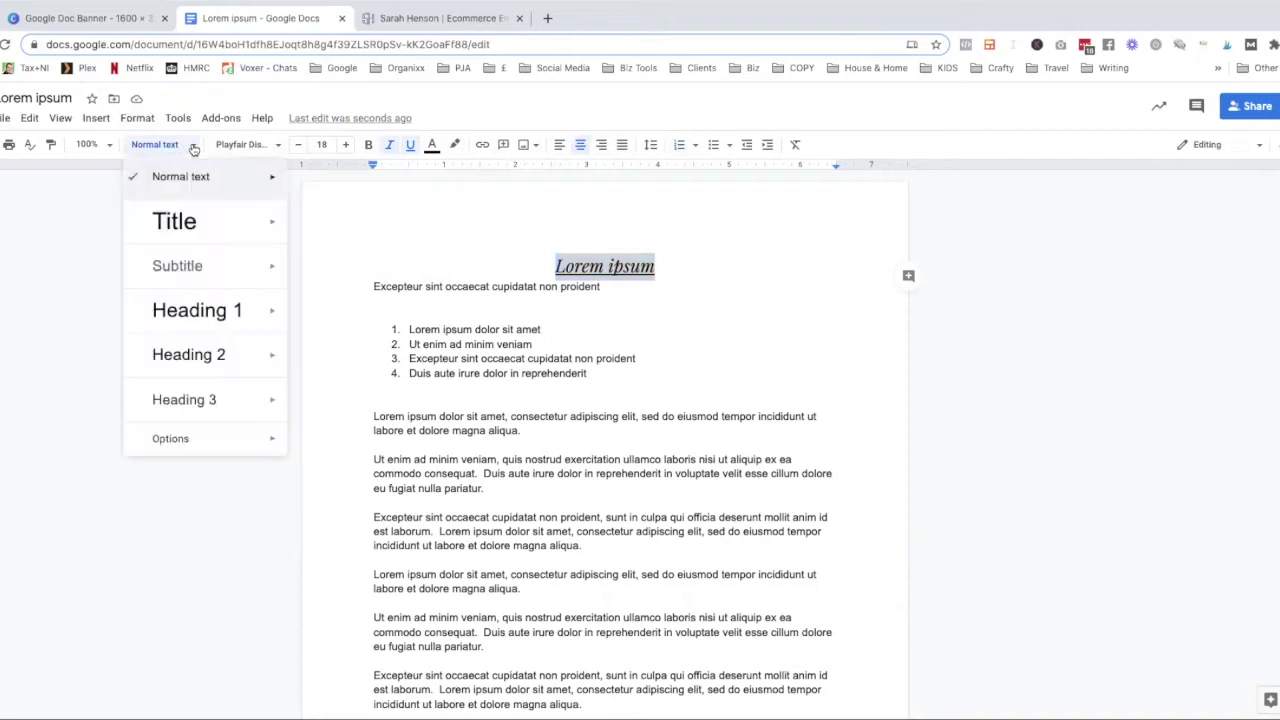
pyautogui.moveTo(222, 233)
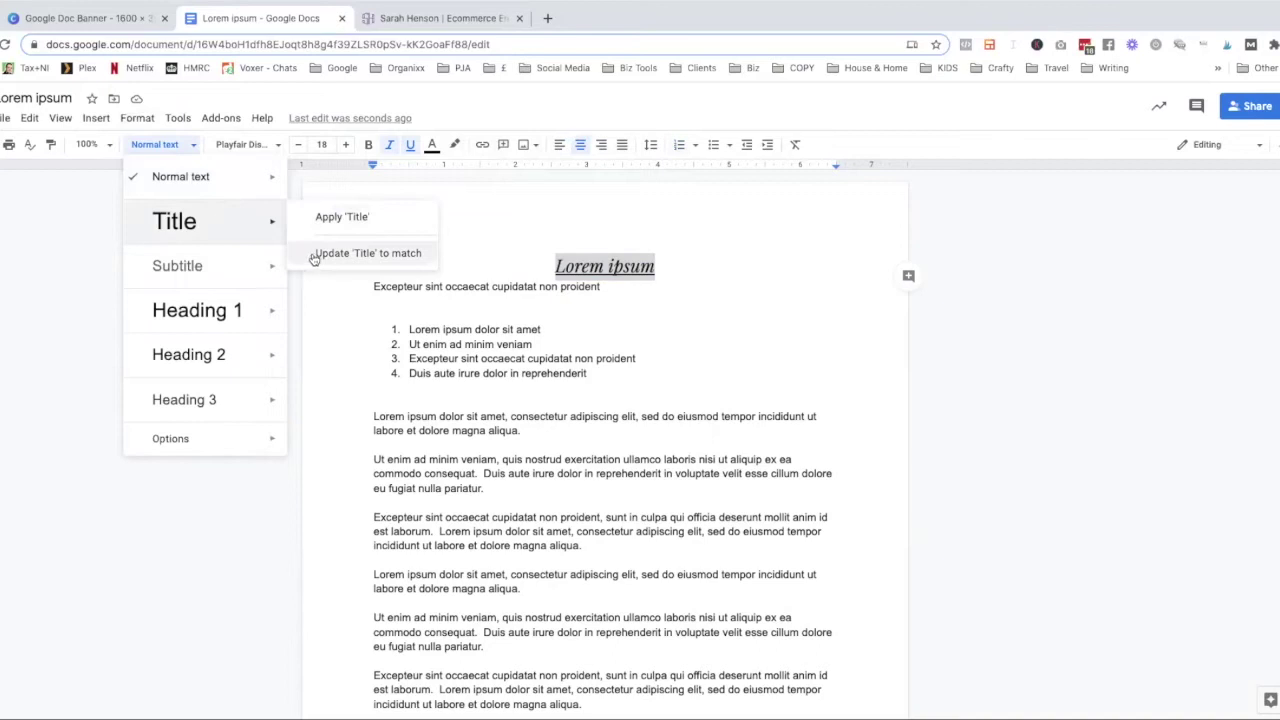
pyautogui.click(386, 256)
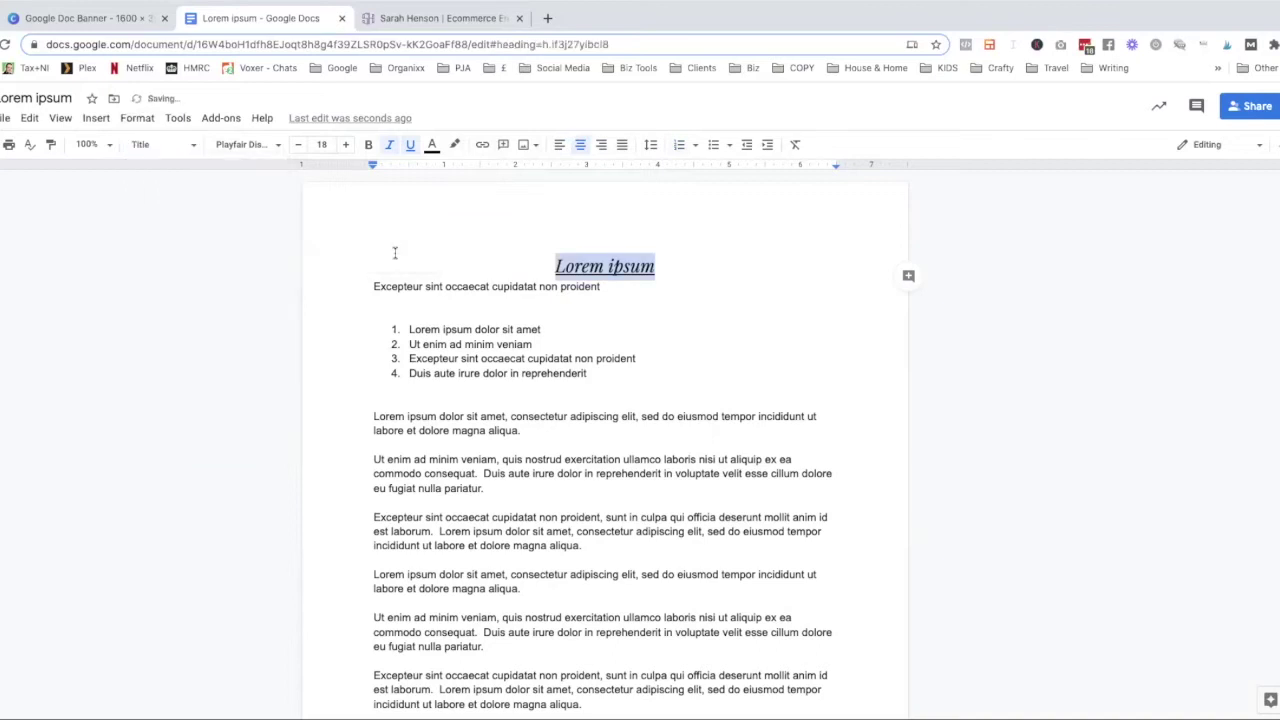
pyautogui.click(709, 263)
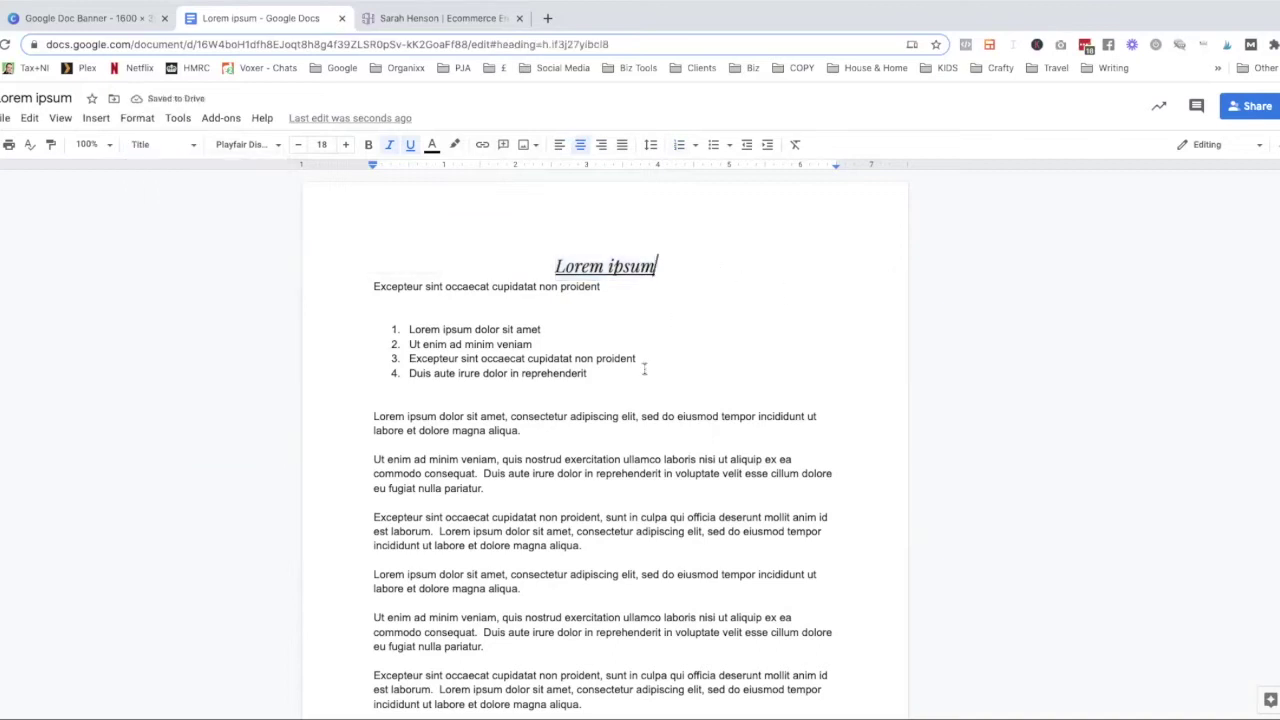
# Try the Title style on the "Excepteur sint occaecat cupidatat non proident" line under the title, and undo it
pyautogui.moveTo(372, 287); pyautogui.dragTo(601, 288)
pyautogui.click(176, 147)
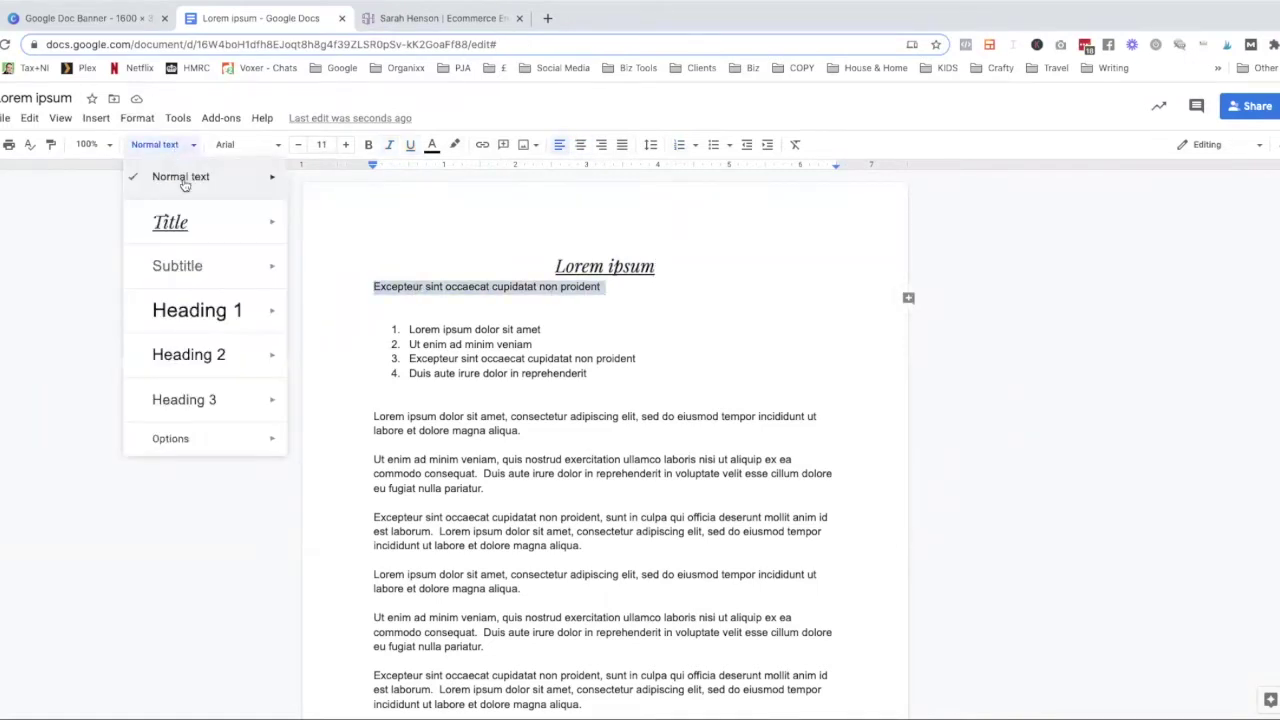
pyautogui.click(186, 224)
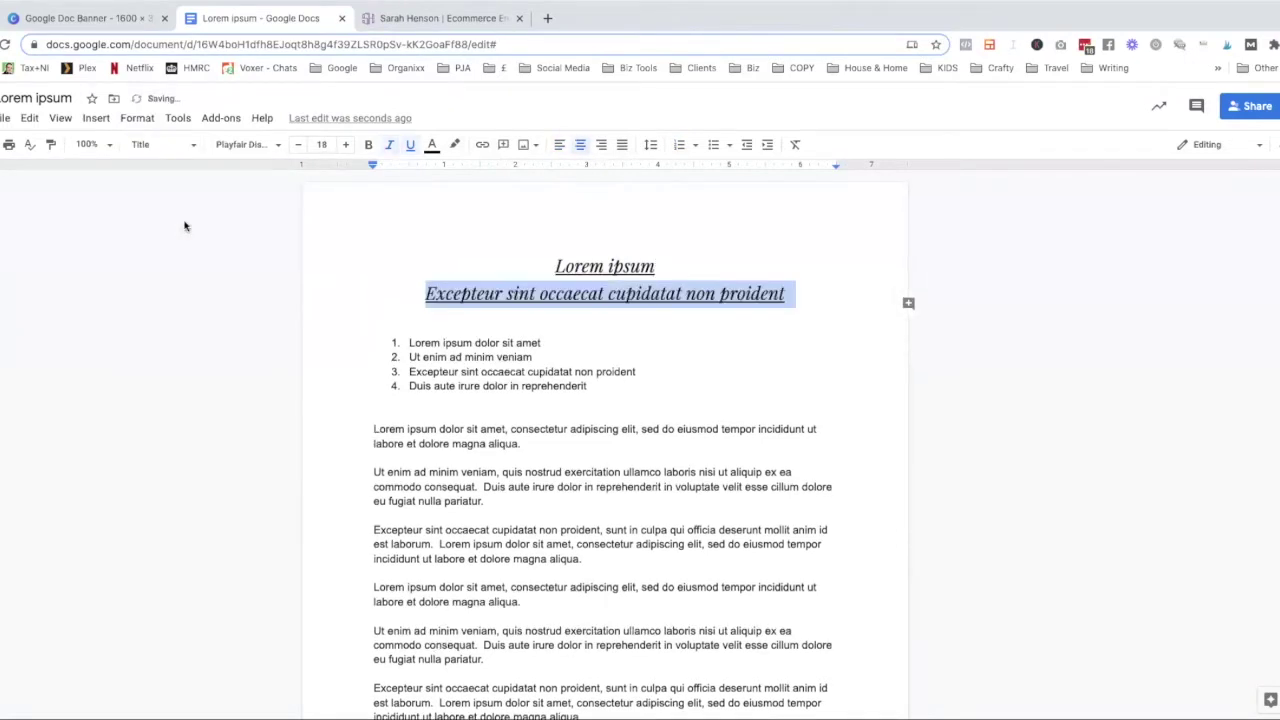
pyautogui.hotkey('ctrl', 'z')
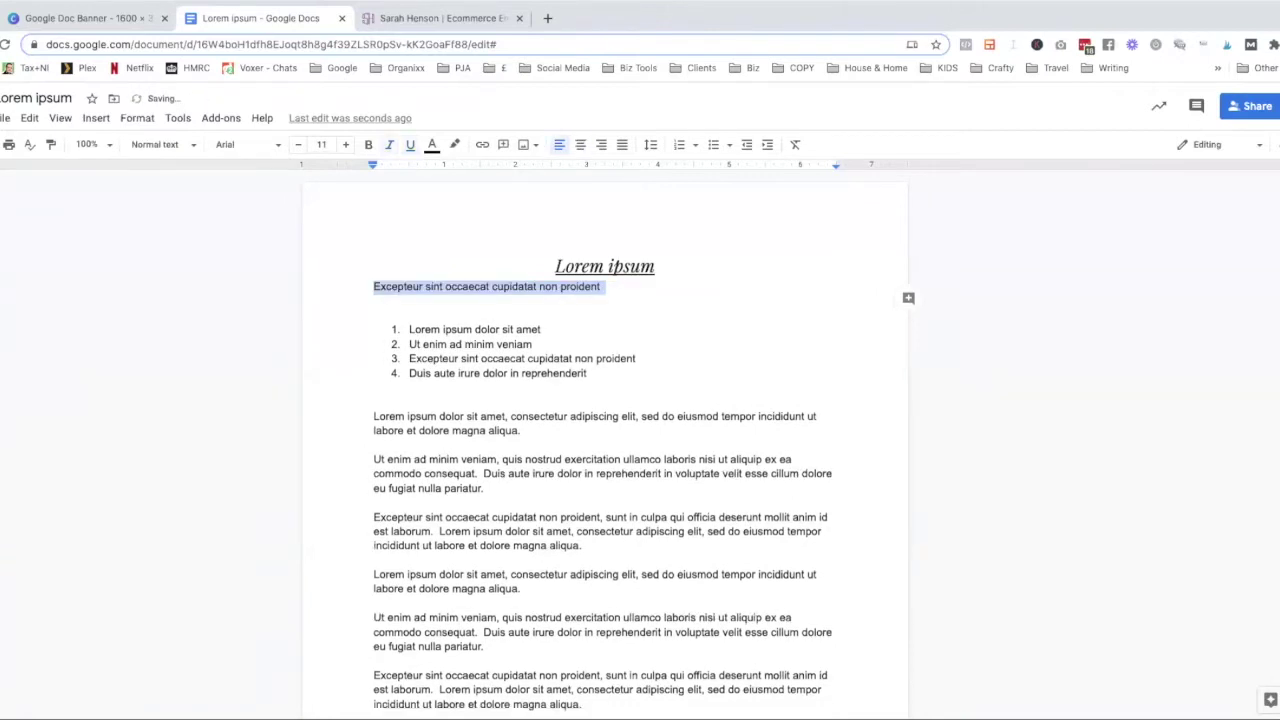
# Format the line under the title as centred Montserrat at font size 14
pyautogui.moveTo(604, 288); pyautogui.dragTo(340, 280)
pyautogui.click(345, 146)
pyautogui.click(345, 146)
pyautogui.click(345, 146)
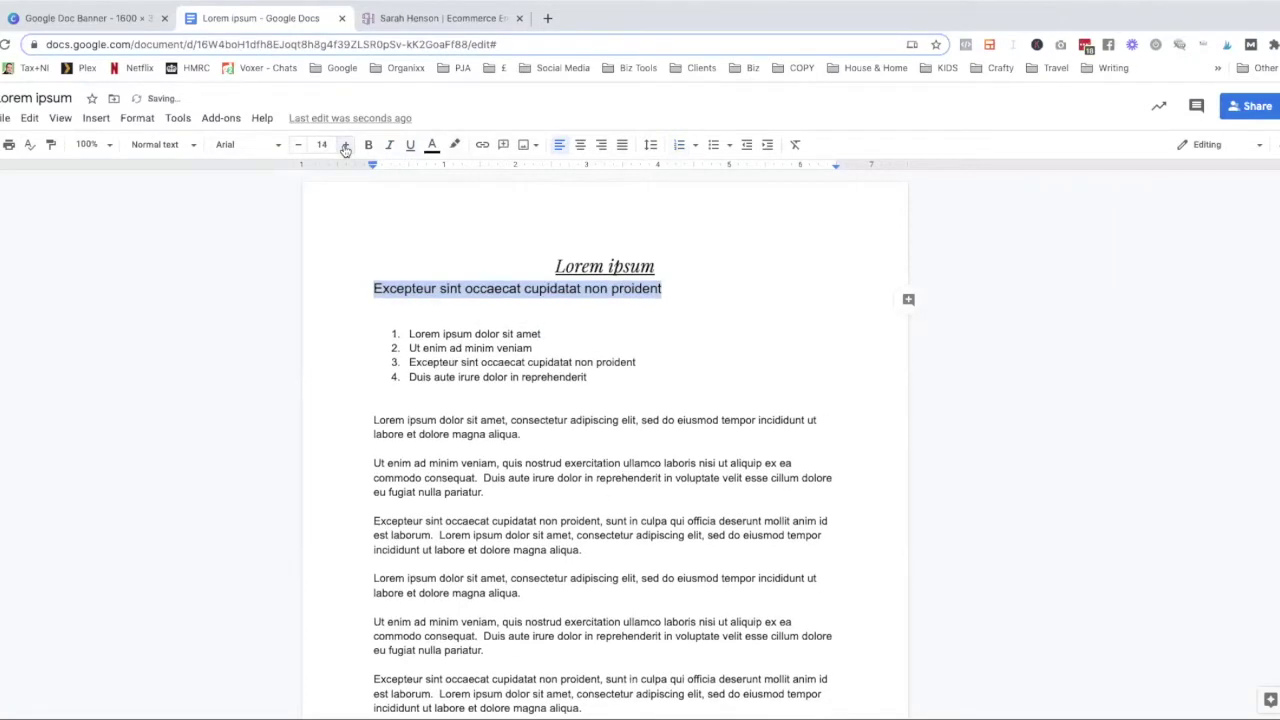
pyautogui.click(248, 145)
pyautogui.click(298, 254)
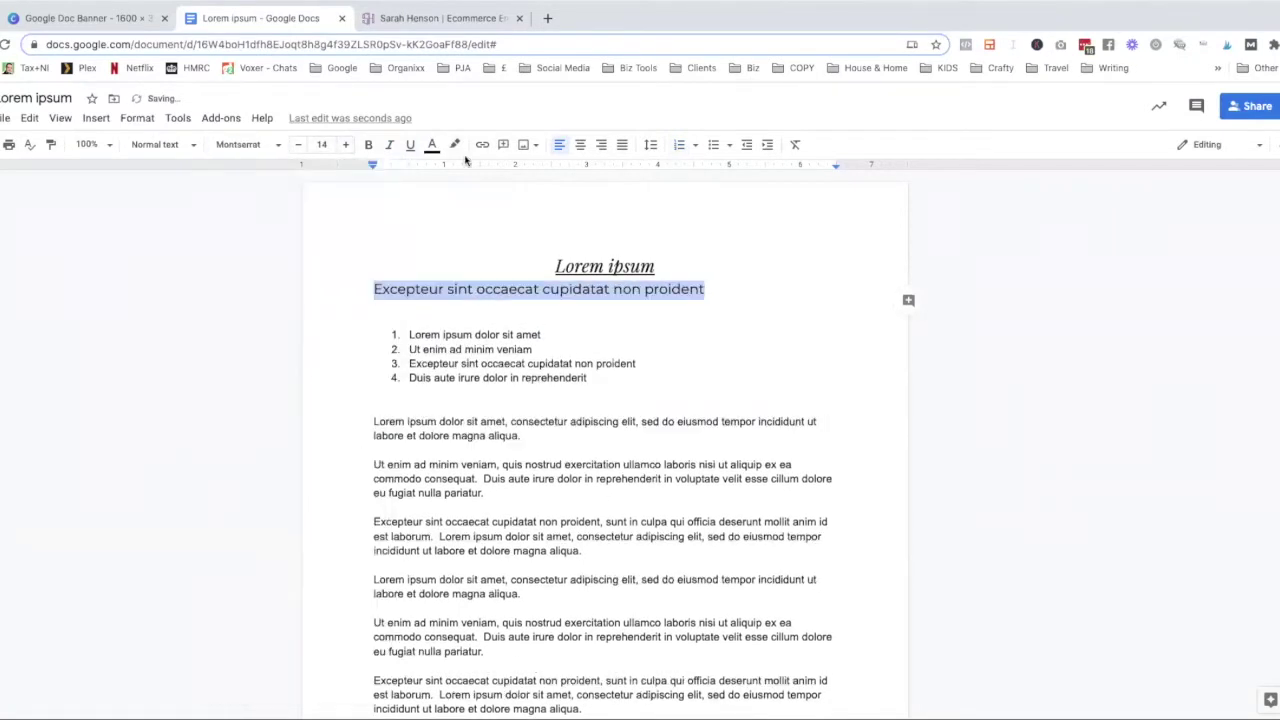
pyautogui.click(579, 146)
# Update the Subtitle style to match the formatted line under the title
pyautogui.click(192, 146)
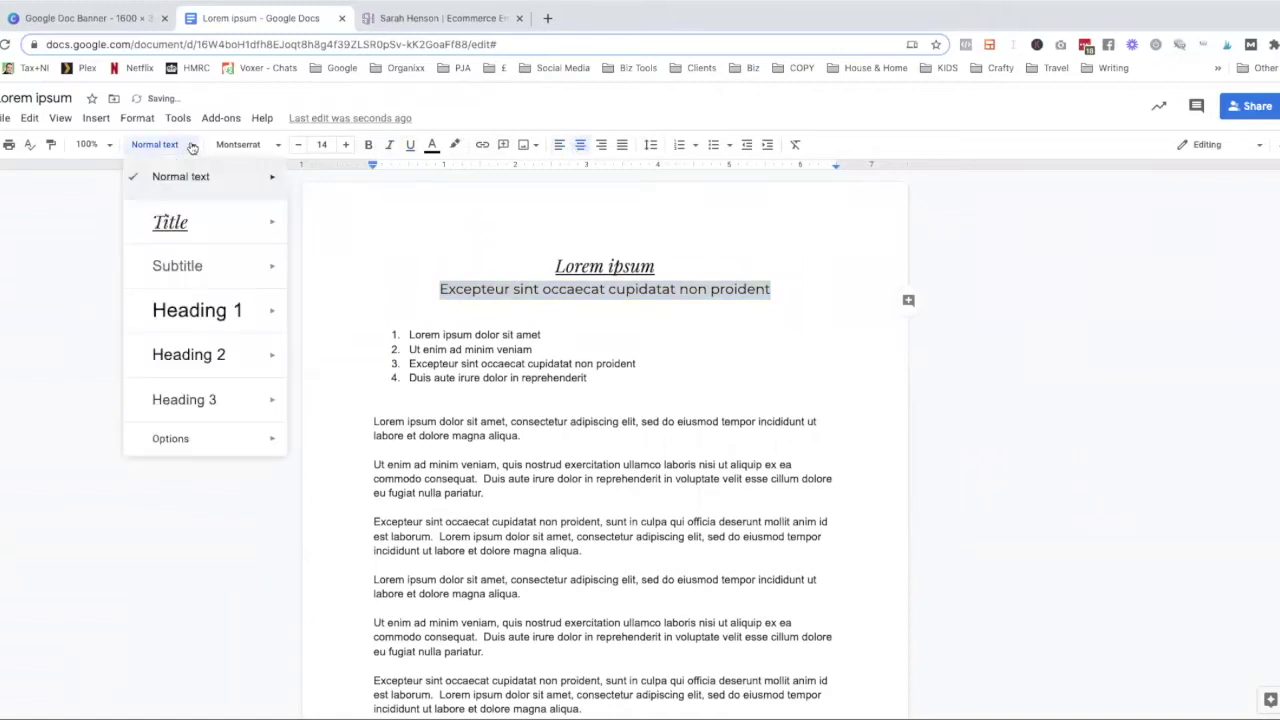
pyautogui.moveTo(222, 279)
pyautogui.click(330, 298)
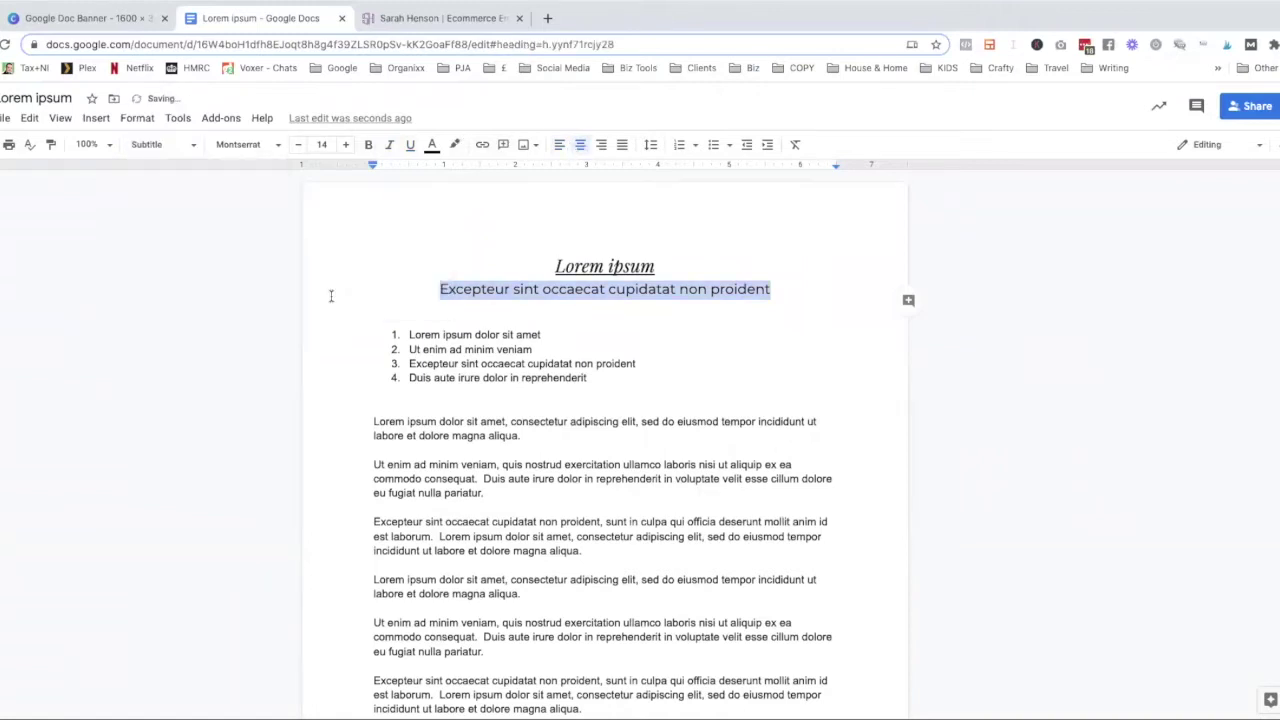
pyautogui.click(604, 421)
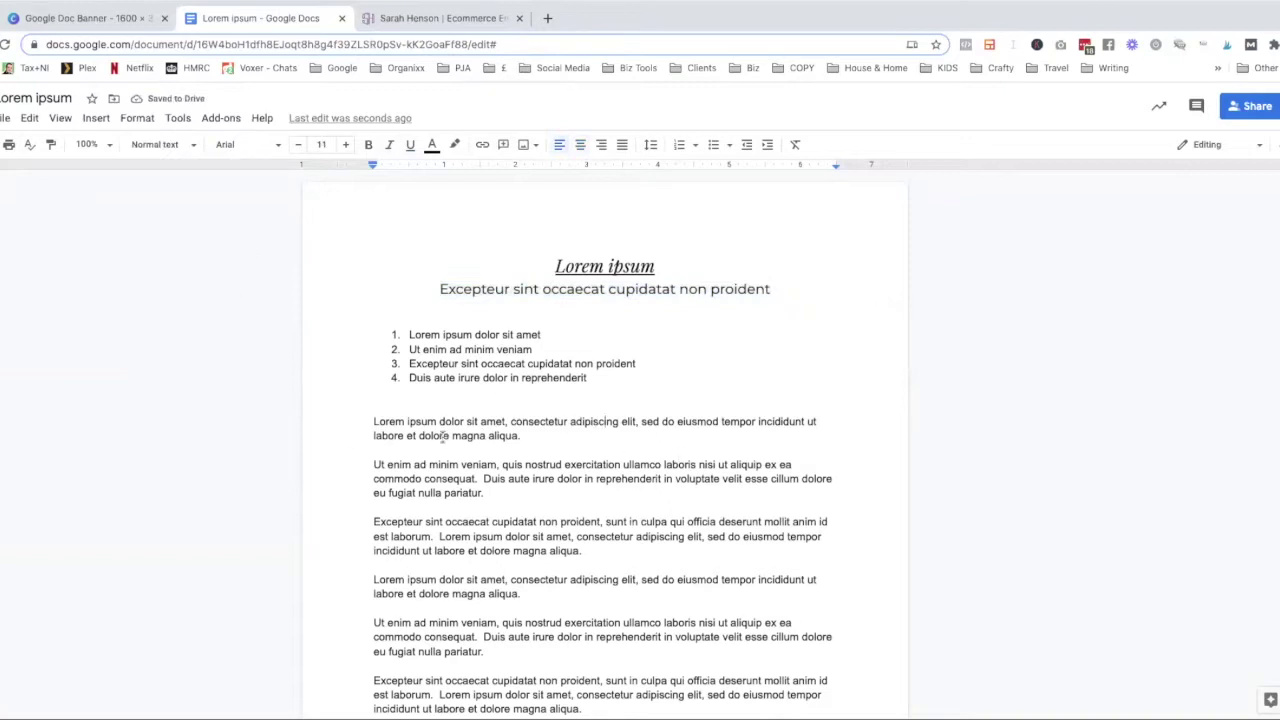
# Format the first paragraph below the numbered list as italic Lora at font size 13
pyautogui.moveTo(374, 428)
pyautogui.mouseDown()
pyautogui.moveTo(520, 436)
pyautogui.moveTo(358, 422)
pyautogui.mouseUp()
pyautogui.click(520, 435)
pyautogui.click(345, 144)
pyautogui.click(389, 144)
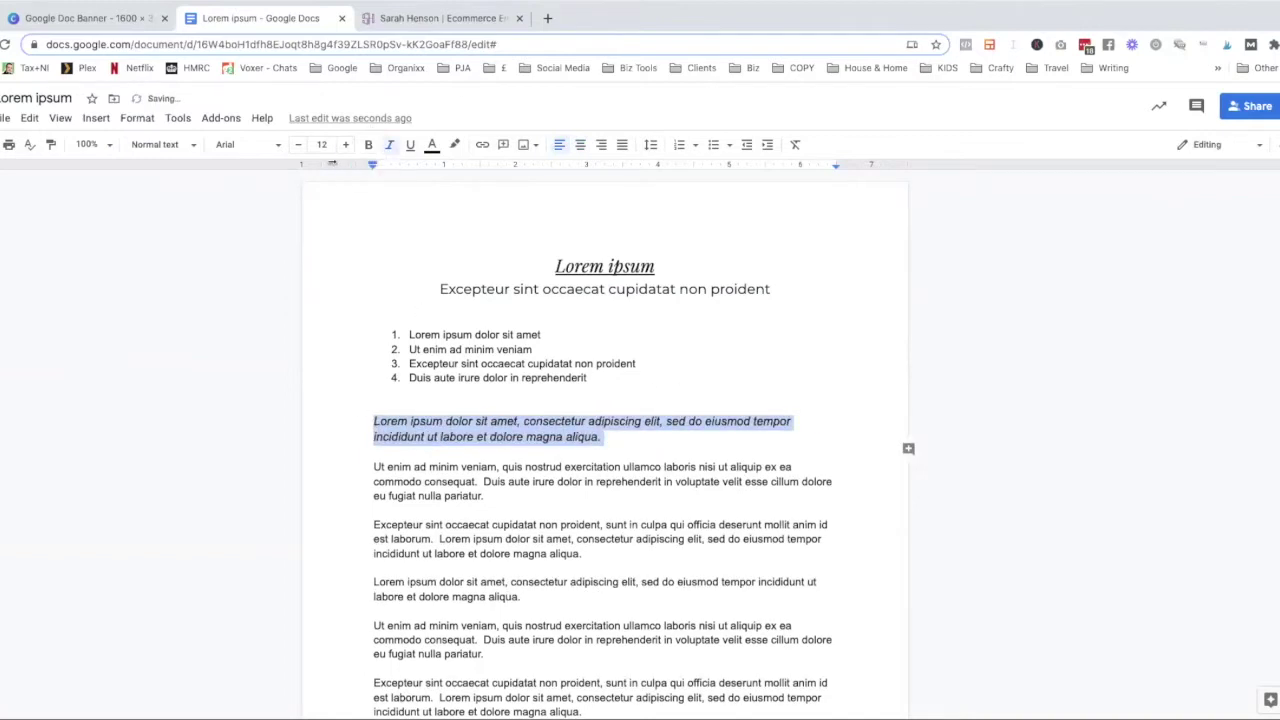
pyautogui.click(276, 146)
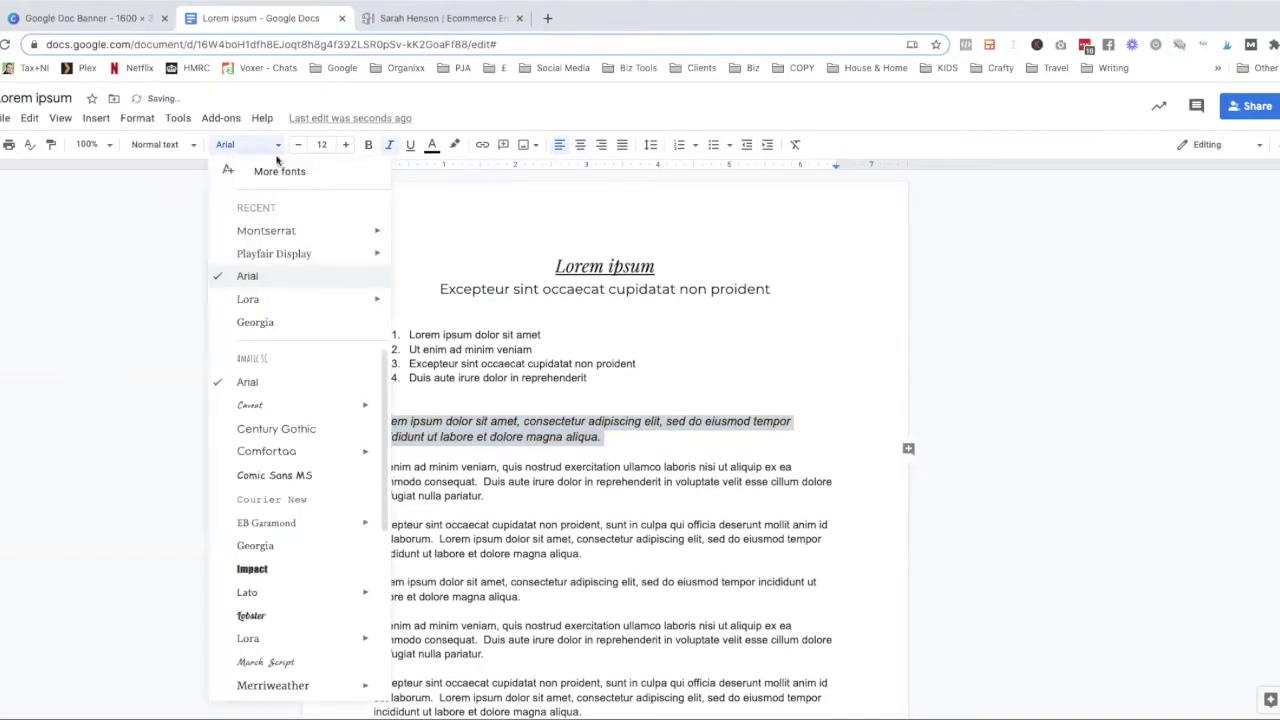
pyautogui.click(287, 300)
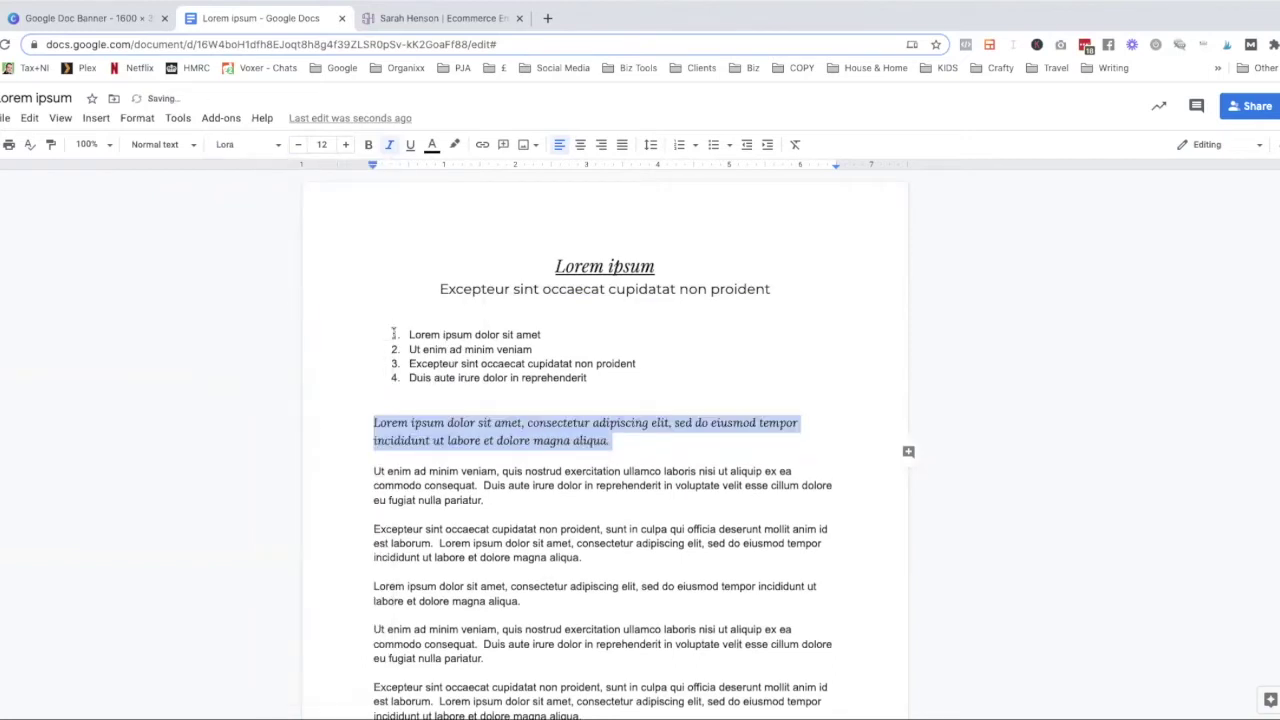
pyautogui.click(345, 144)
# Update the Heading 1 style to match the italic Lora paragraph below the numbered list
pyautogui.click(191, 147)
pyautogui.moveTo(243, 329)
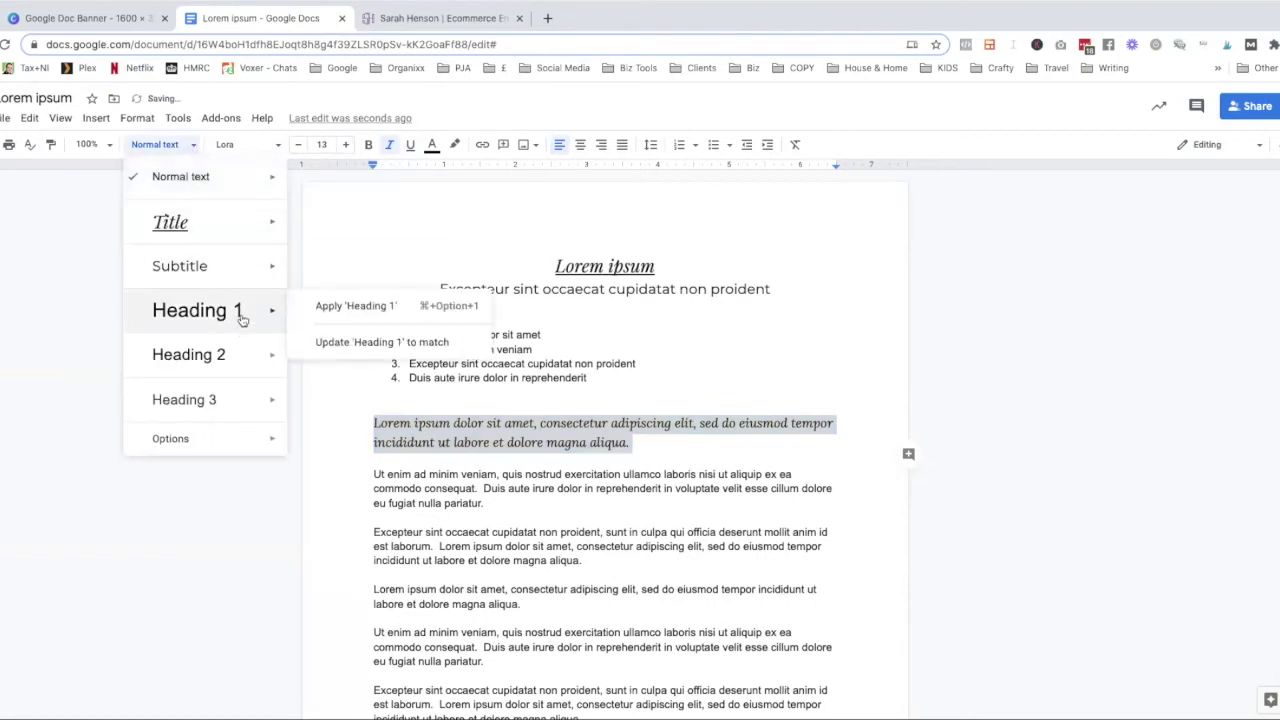
pyautogui.click(385, 343)
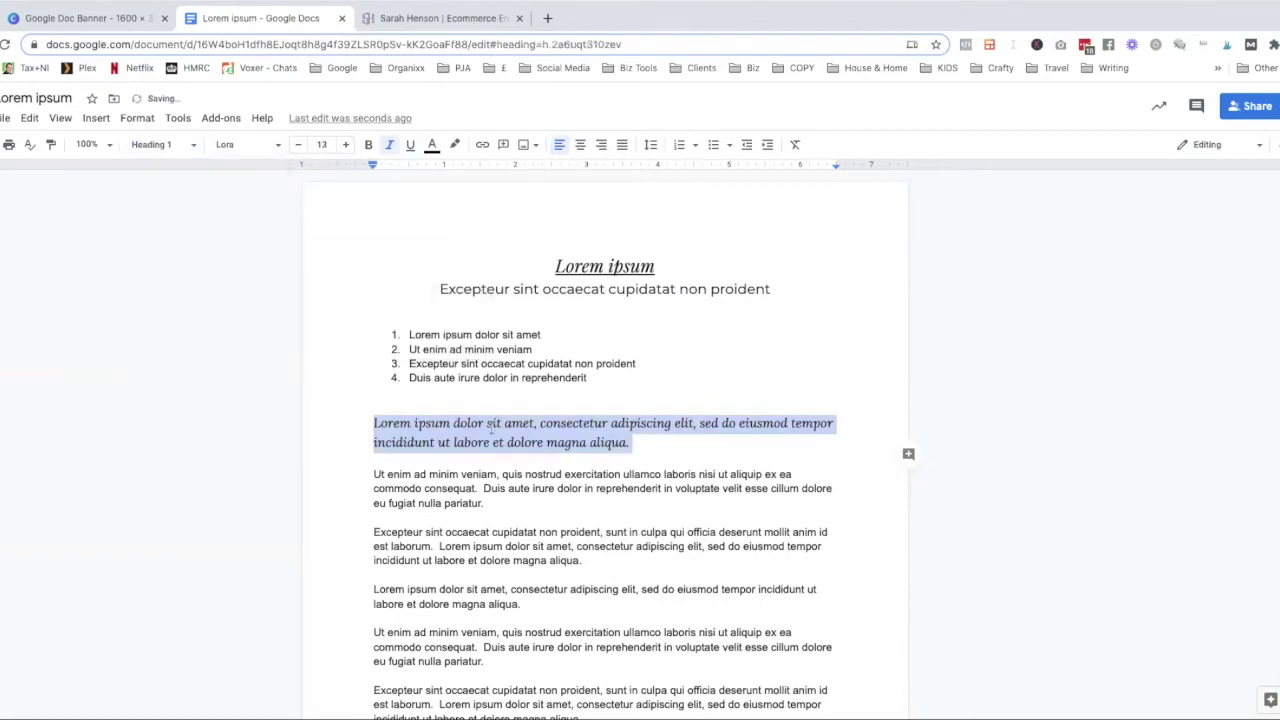
pyautogui.click(489, 503)
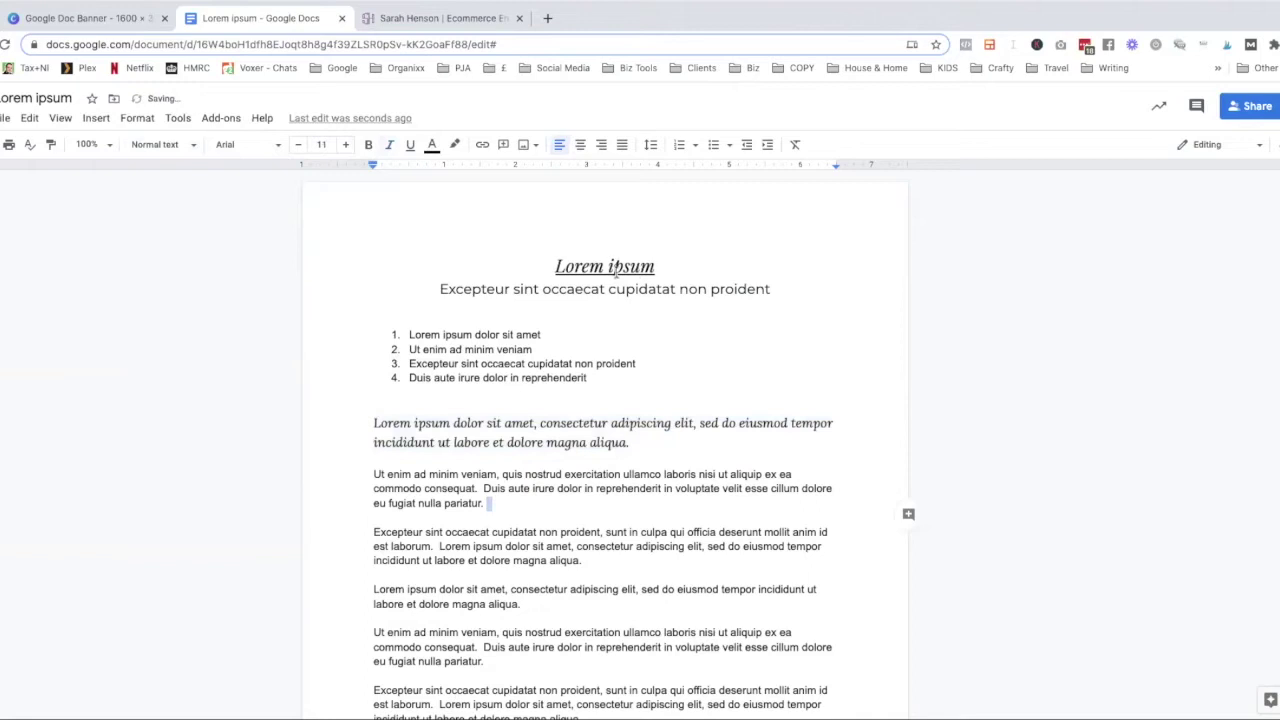
# Review the Title, Subtitle and Heading 1 entries in the paragraph style list
pyautogui.click(191, 146)
pyautogui.moveTo(197, 262)
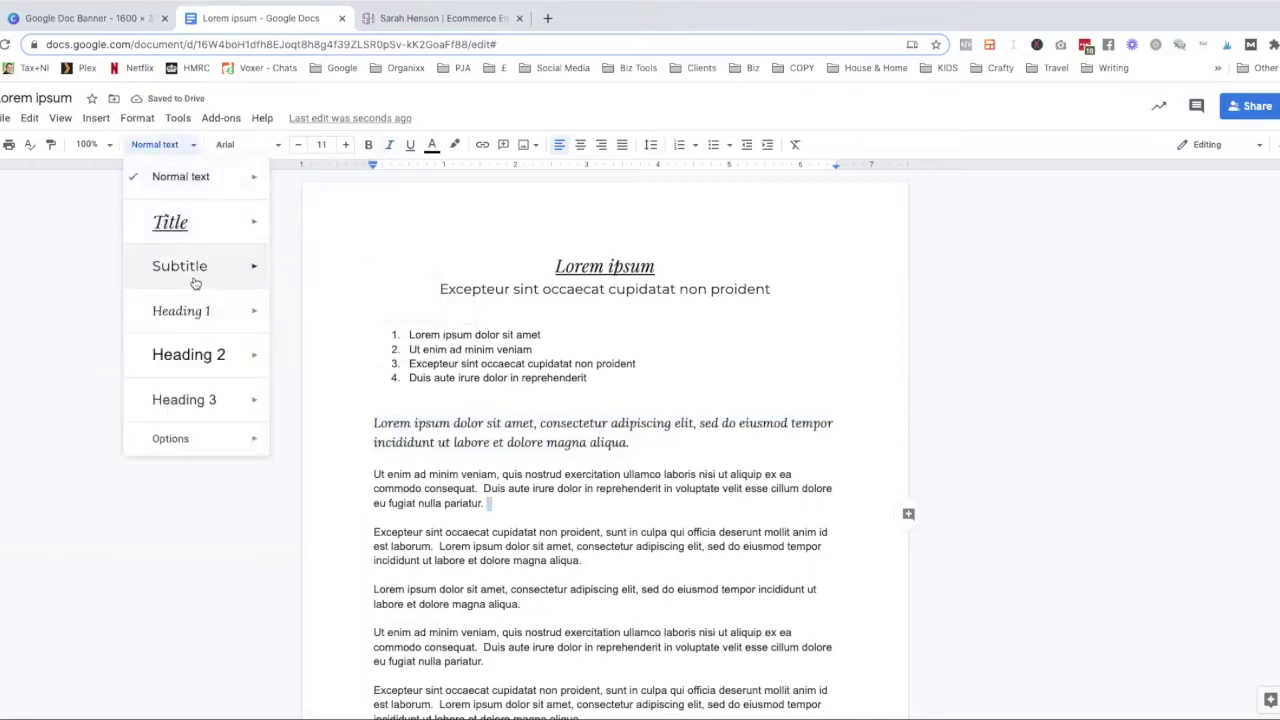
pyautogui.moveTo(207, 323)
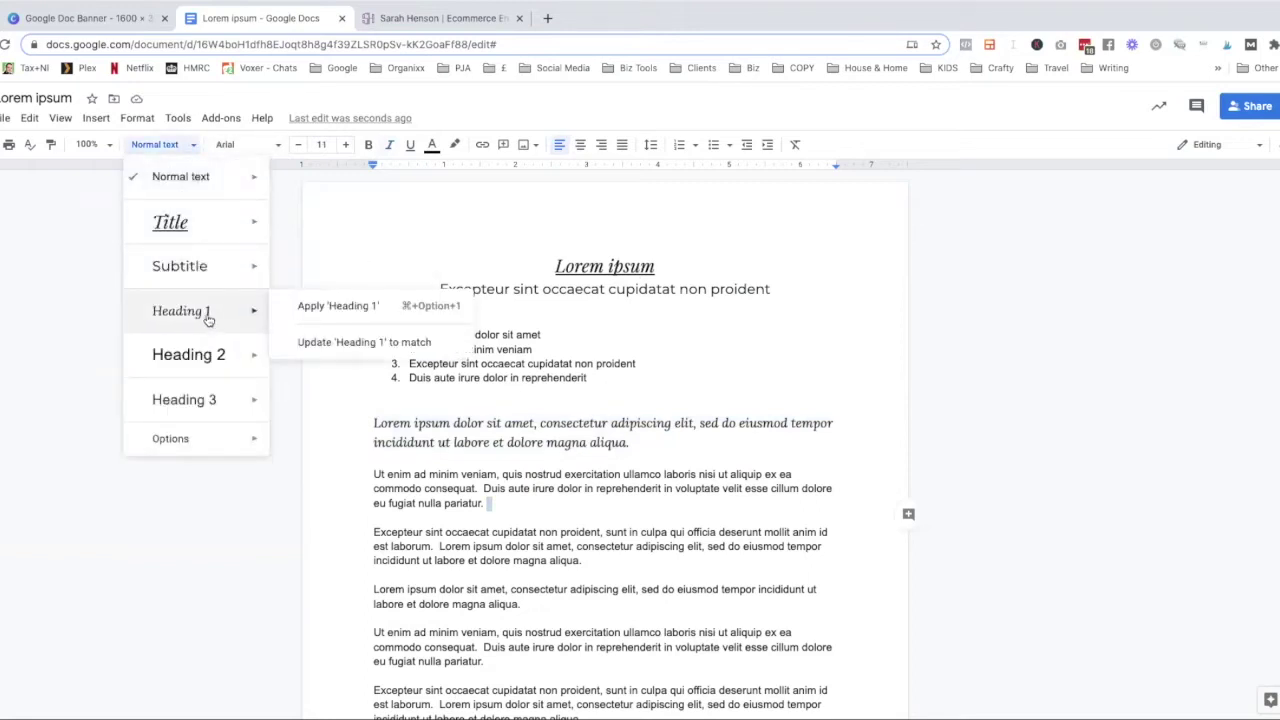
pyautogui.click(590, 378)
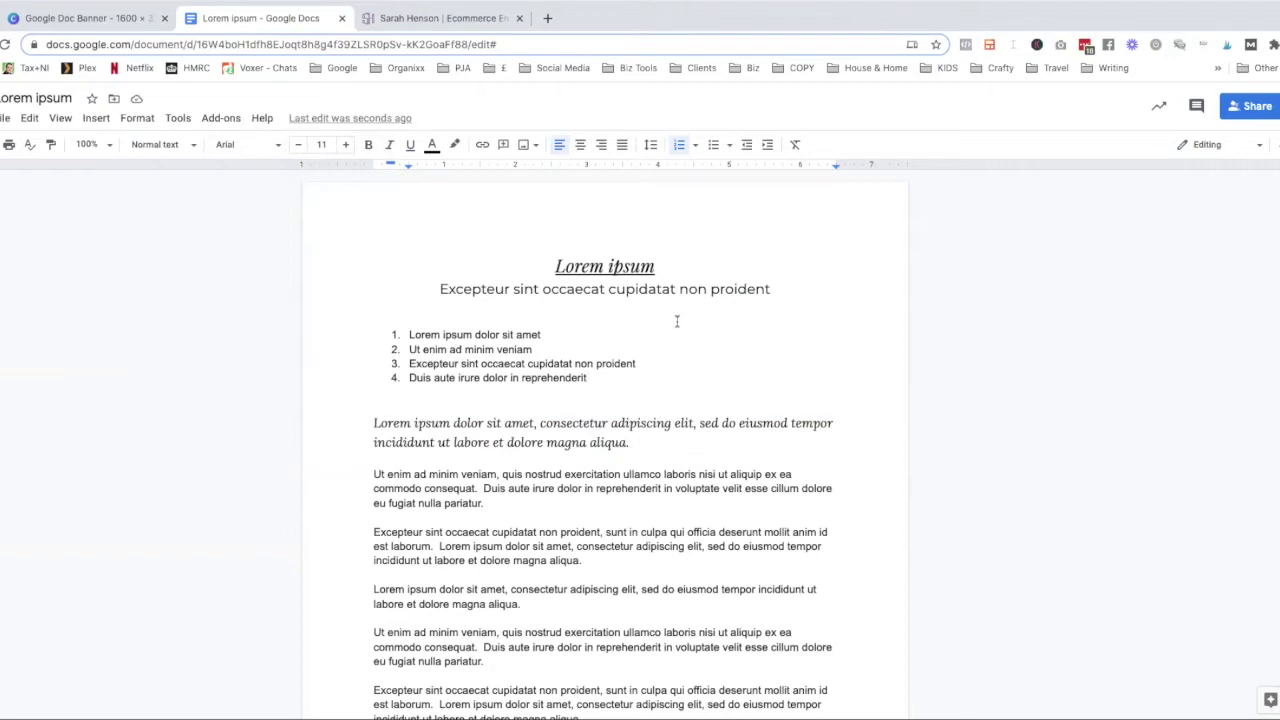
# Apply the Heading 1 style to the last "Lorem ipsum dolor sit amet" paragraph on the first page
pyautogui.scroll(-6, 678, 465)
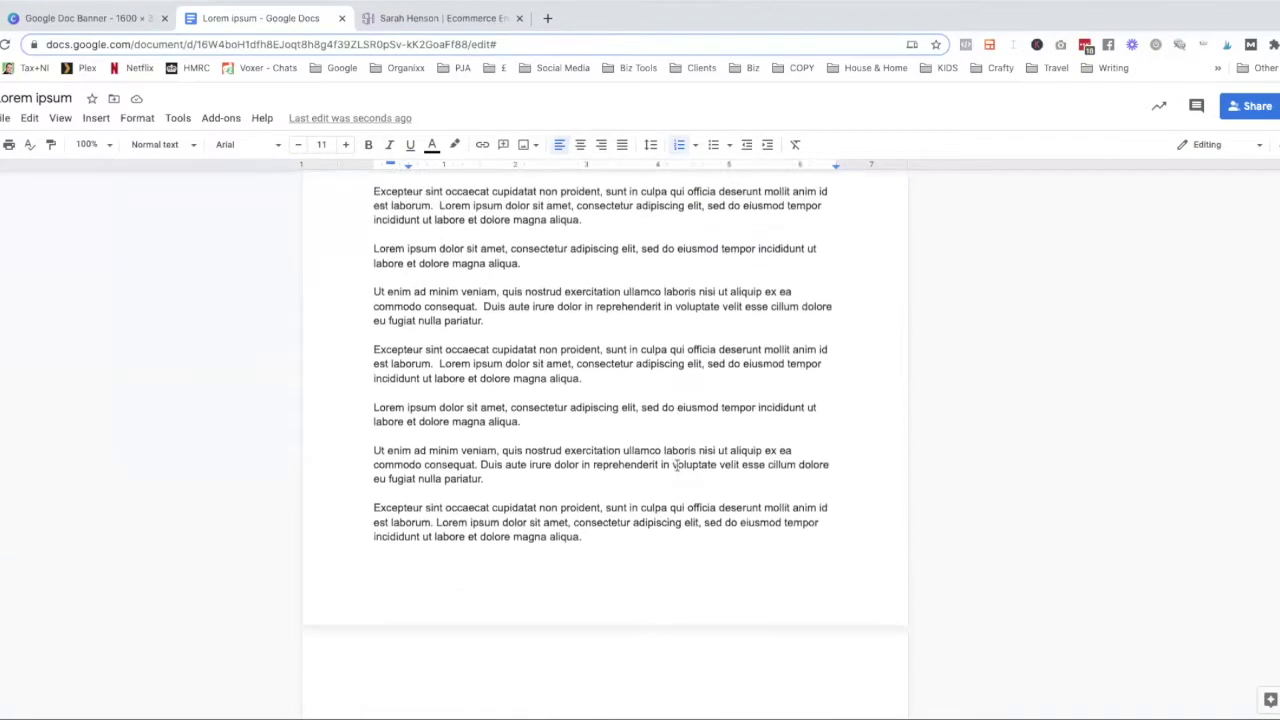
pyautogui.tripleClick(445, 377)
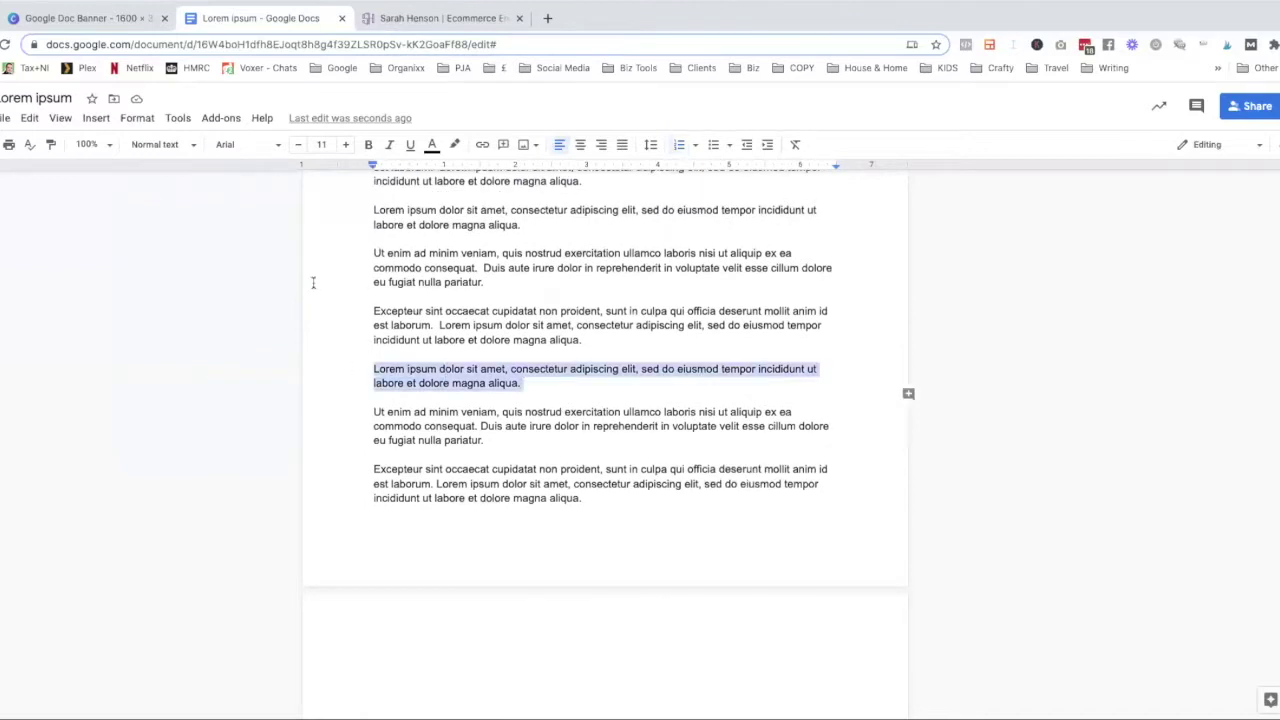
pyautogui.click(170, 144)
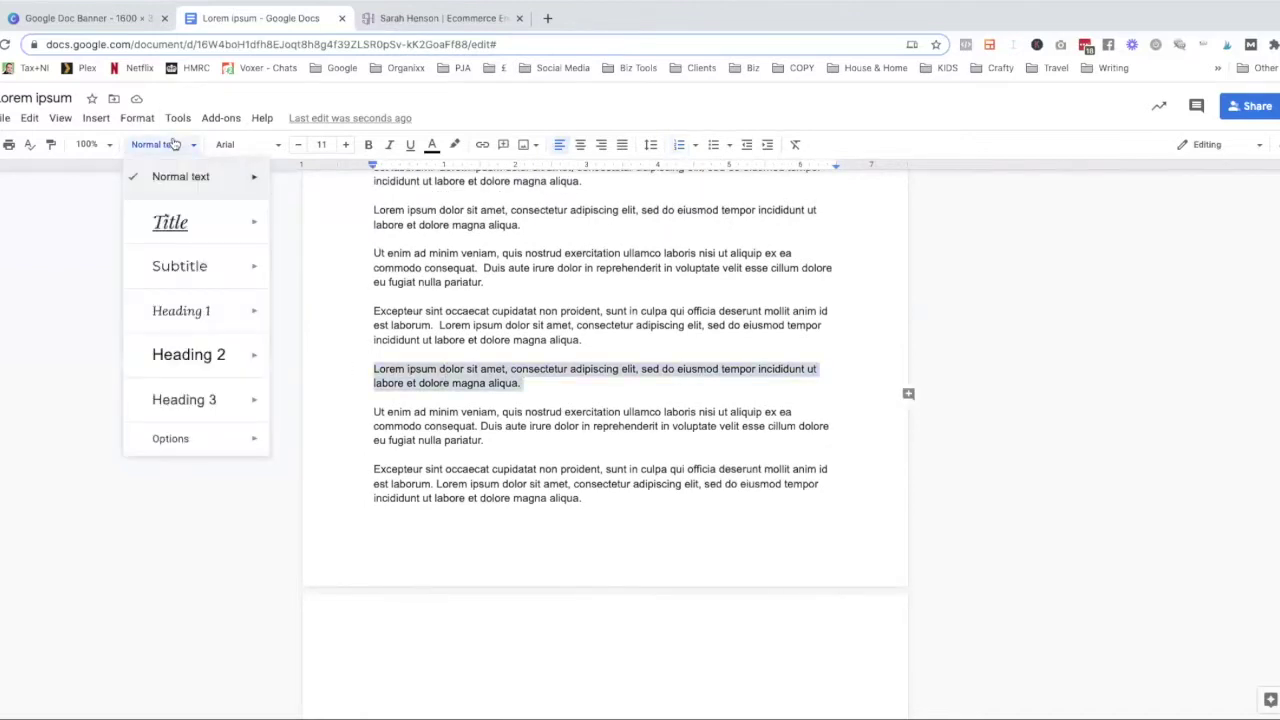
pyautogui.click(183, 310)
# Set the italic paragraph below the numbered list to font size 15 and update the Heading 1 style to match
pyautogui.scroll(10, 740, 475)
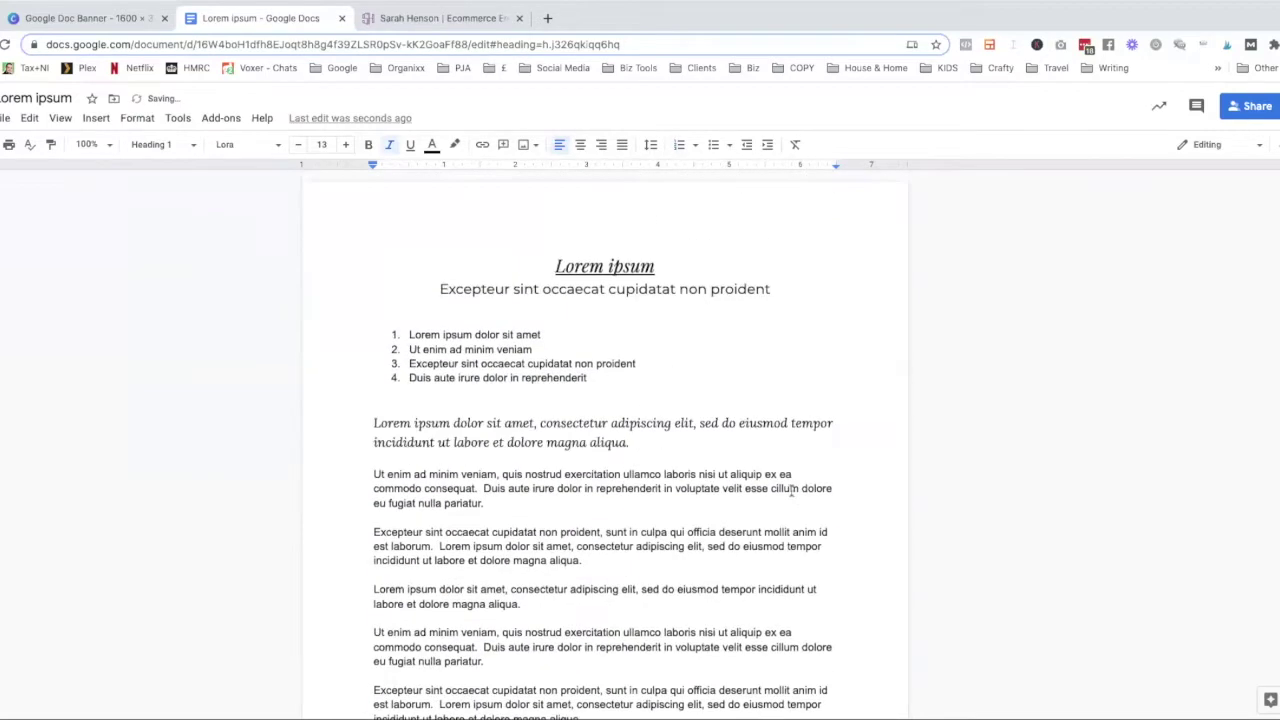
pyautogui.moveTo(633, 447); pyautogui.dragTo(350, 425)
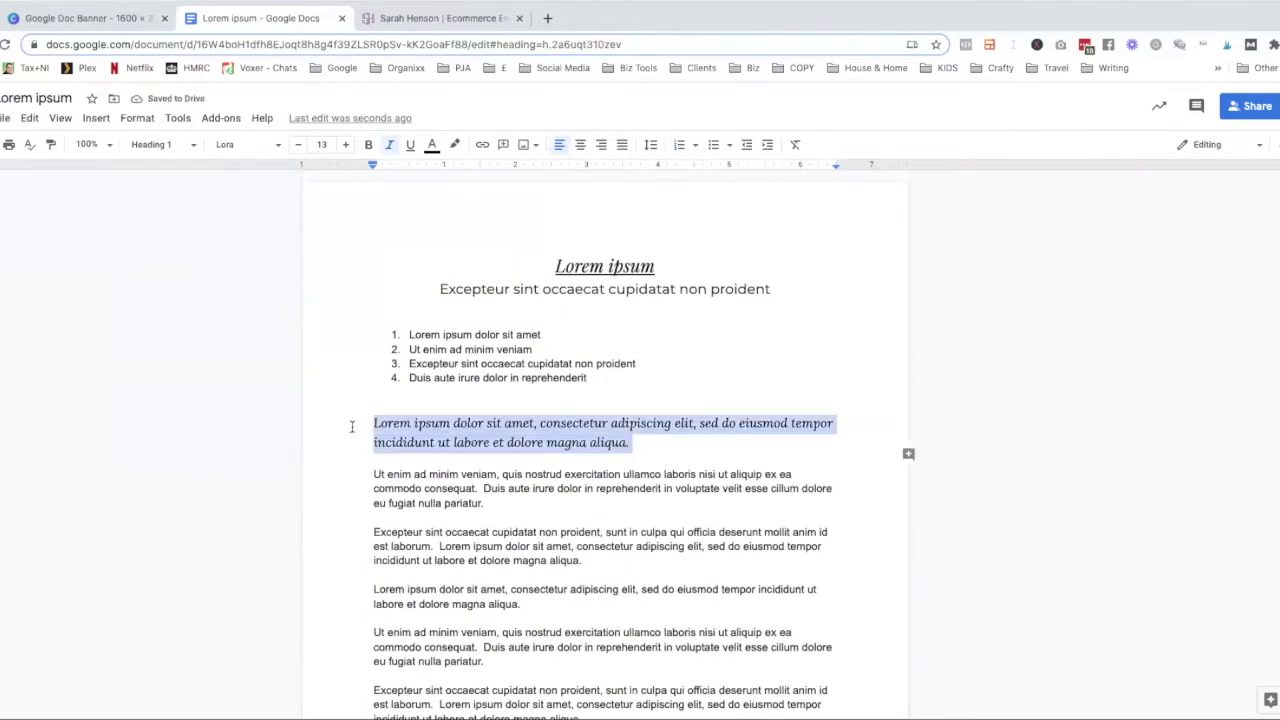
pyautogui.click(344, 145)
pyautogui.click(344, 145)
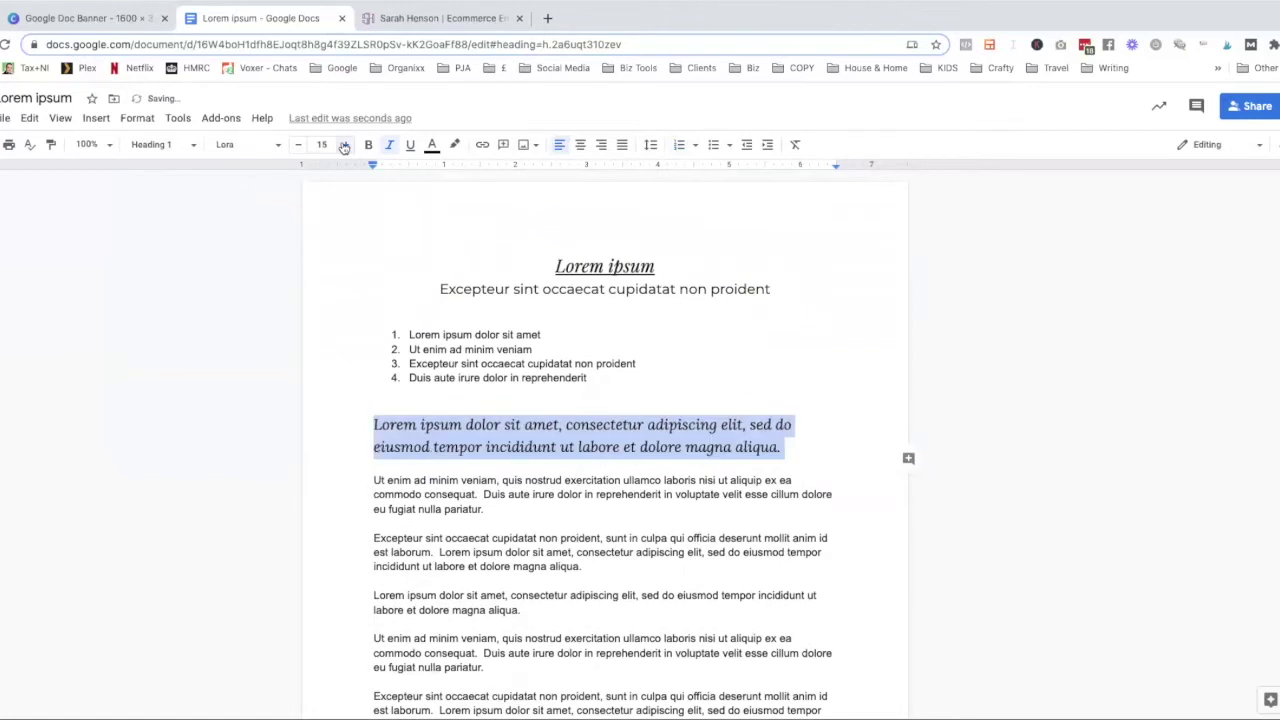
pyautogui.click(186, 145)
pyautogui.moveTo(217, 285)
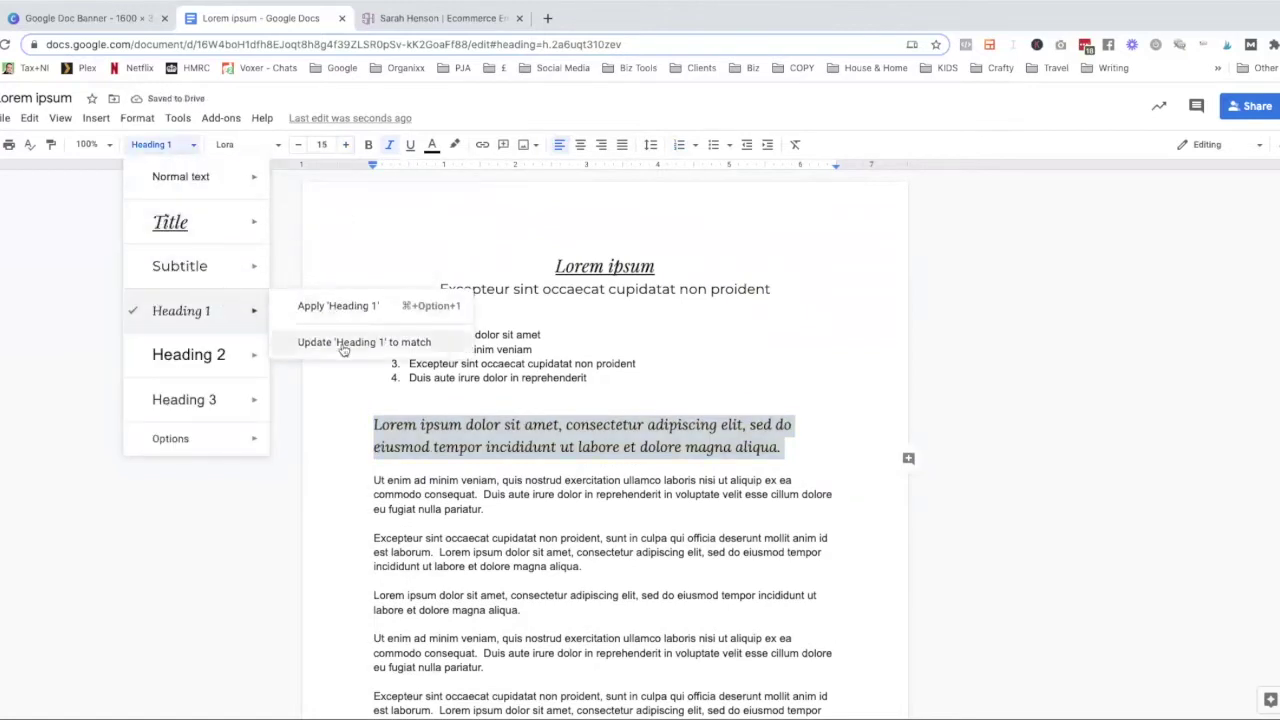
pyautogui.click(346, 347)
# Look through the document and compare the two Heading 1 paragraphs on the first page
pyautogui.scroll(-10, 584, 430)
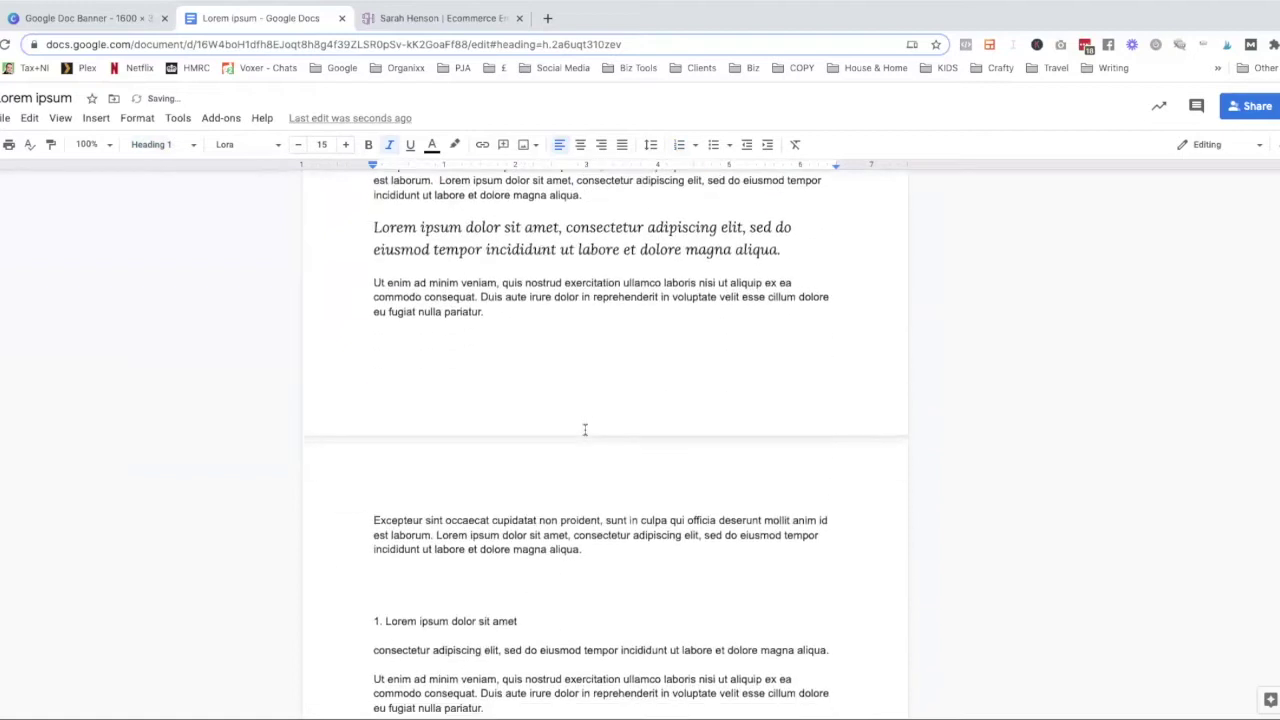
pyautogui.scroll(-1, 585, 430)
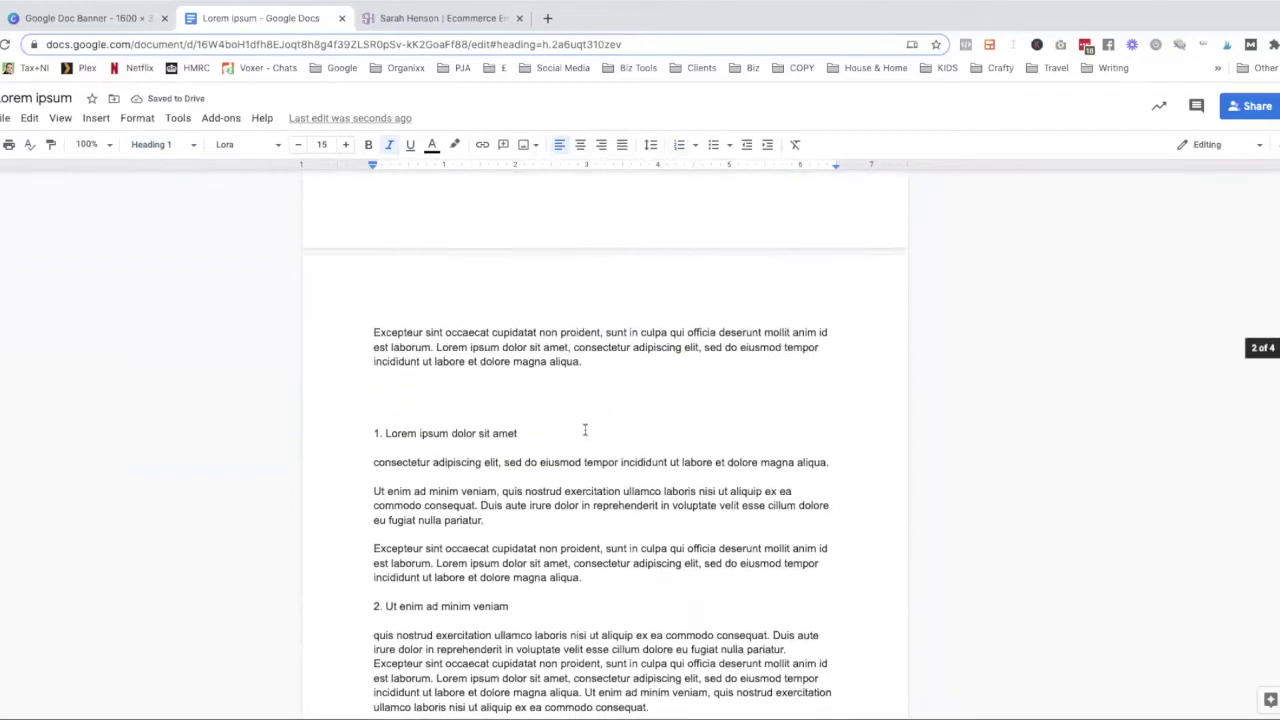
pyautogui.scroll(3, 585, 430)
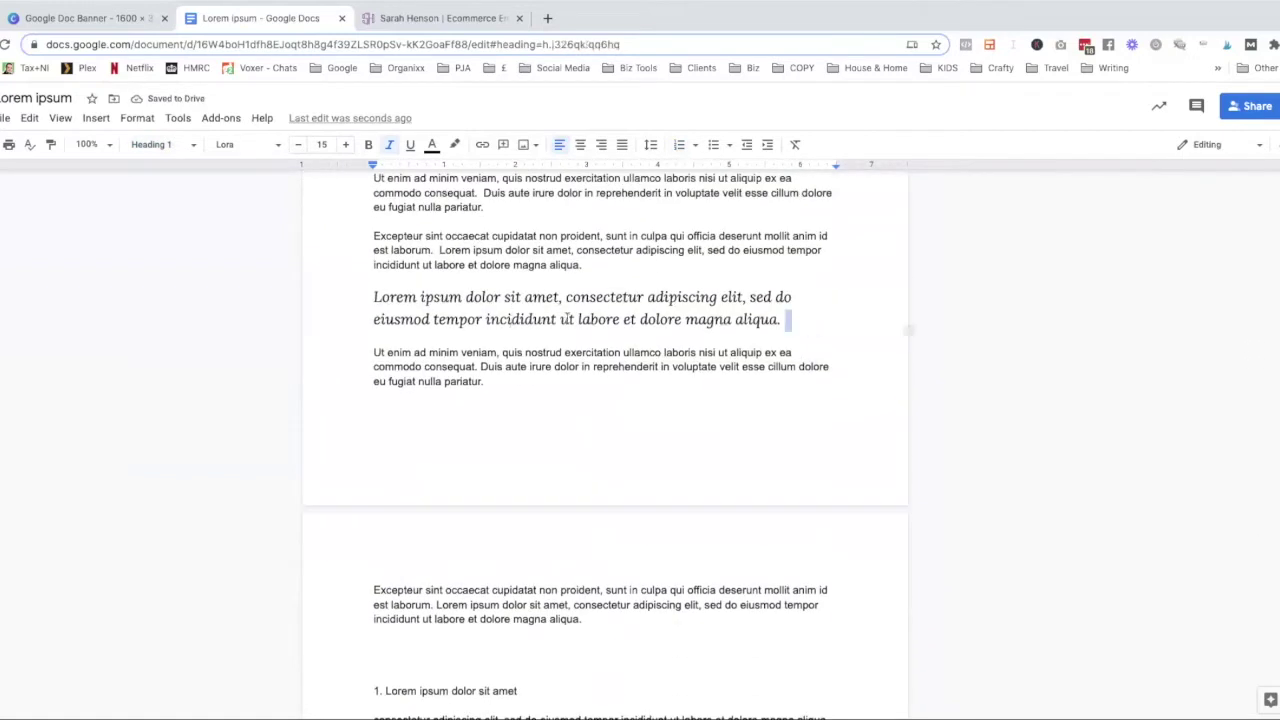
pyautogui.tripleClick(789, 318)
pyautogui.scroll(4, 640, 310)
pyautogui.scroll(1, 640, 310)
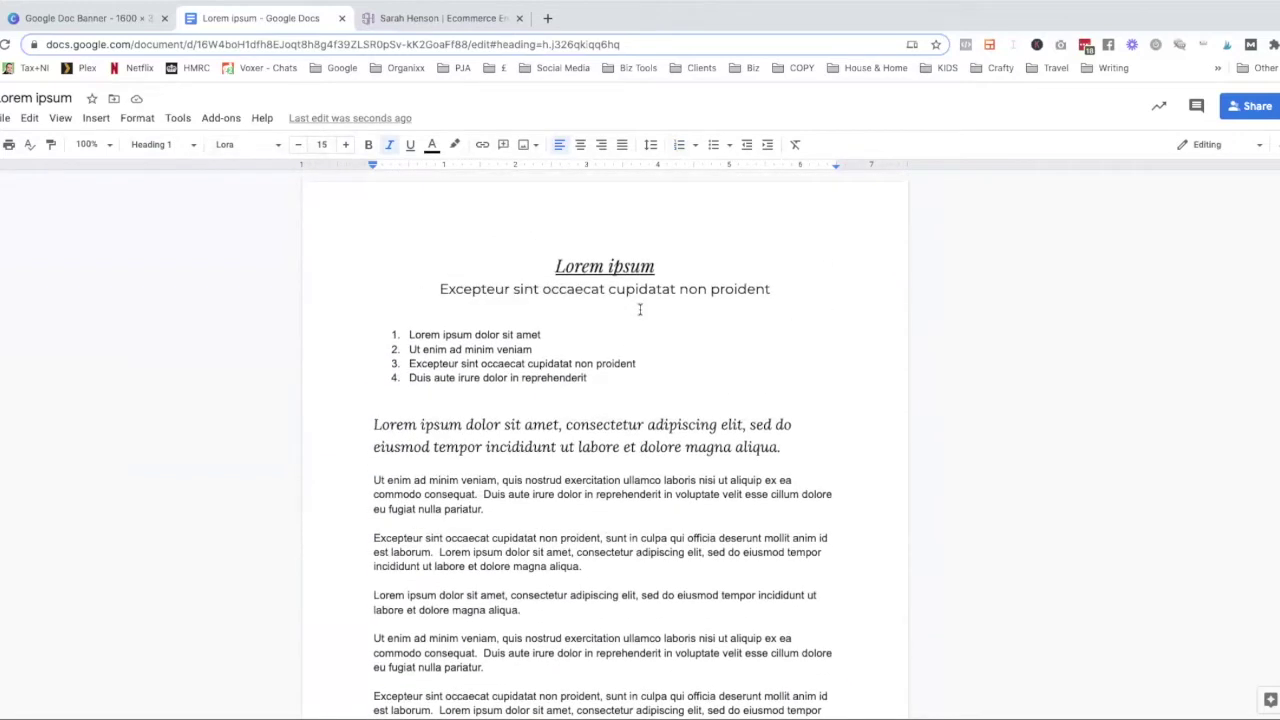
pyautogui.scroll(-3, 640, 310)
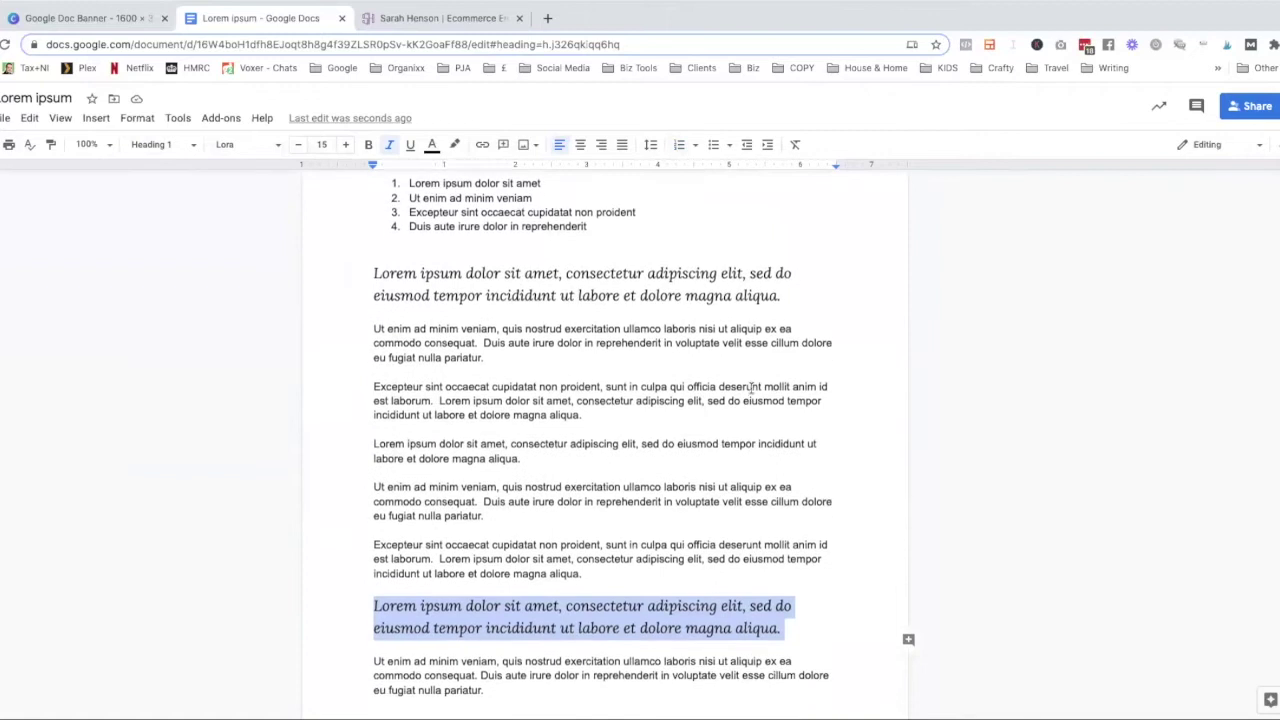
pyautogui.scroll(2, 751, 388)
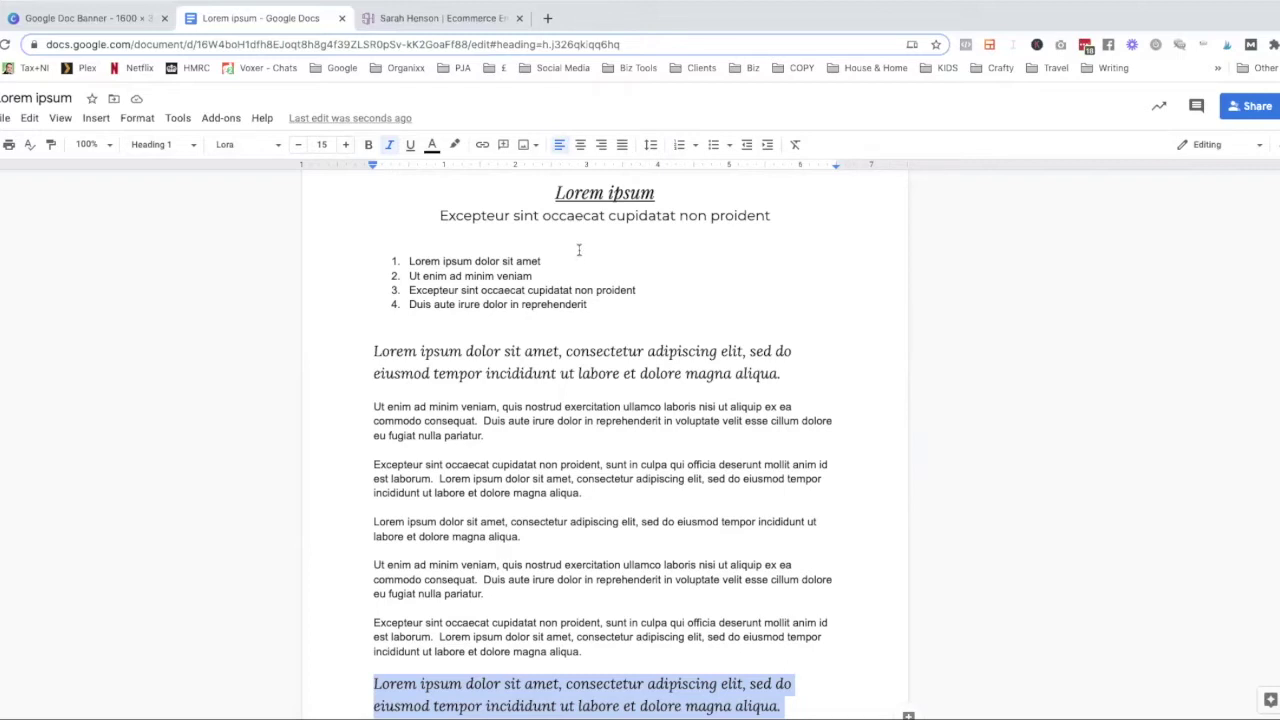
pyautogui.click(718, 300)
pyautogui.scroll(1, 616, 233)
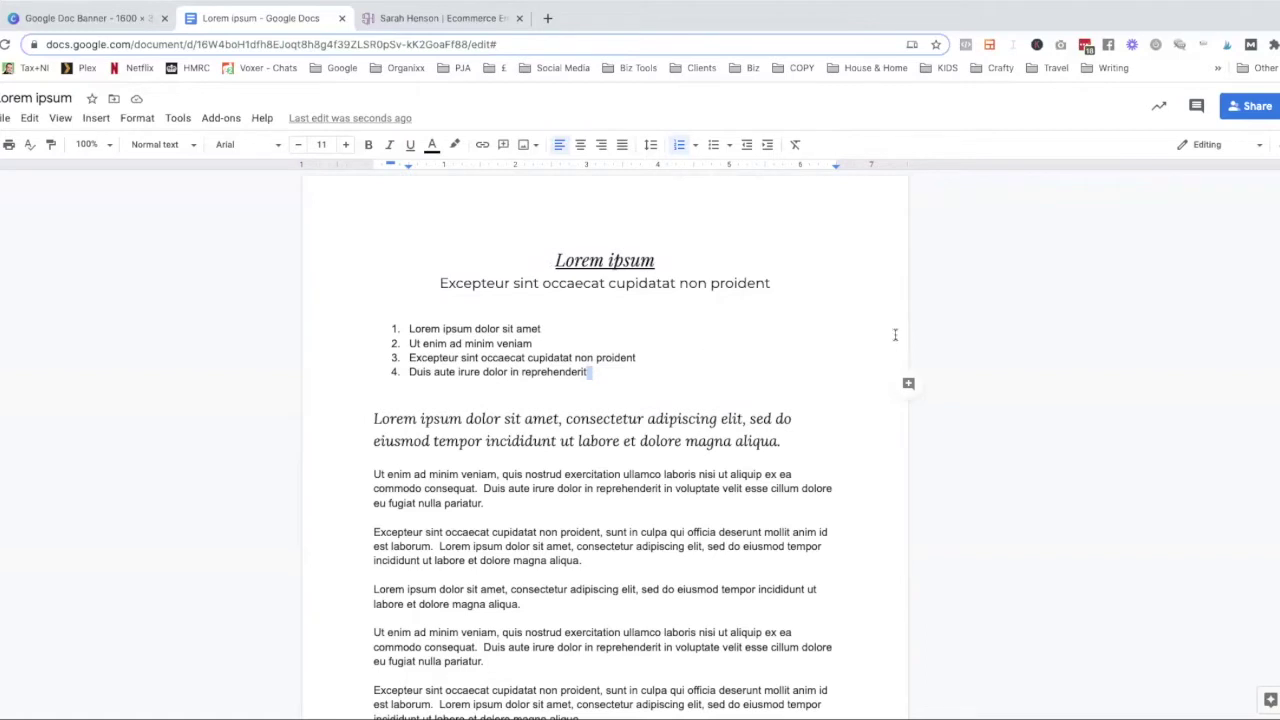
# Examine the paragraph style options for saving, using and resetting the default styles
pyautogui.hotkey('ctrl', 'Home')
pyautogui.click(131, 120)
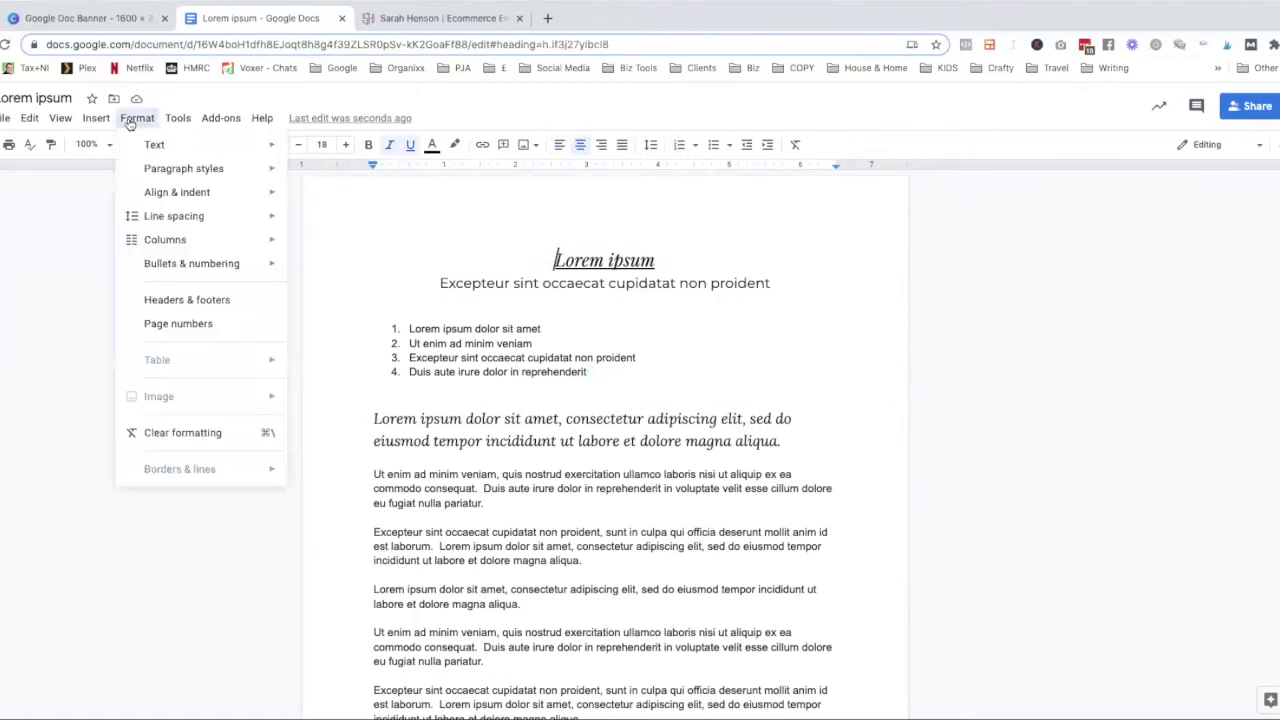
pyautogui.moveTo(212, 174)
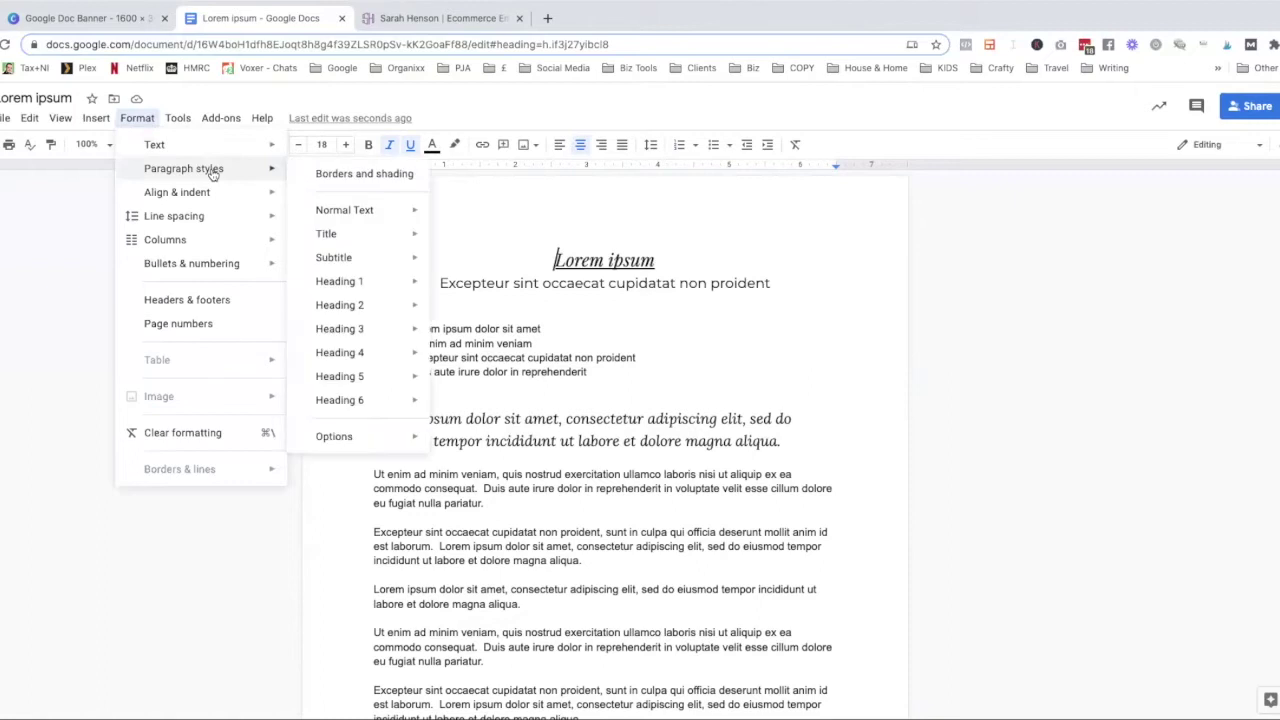
pyautogui.moveTo(343, 438)
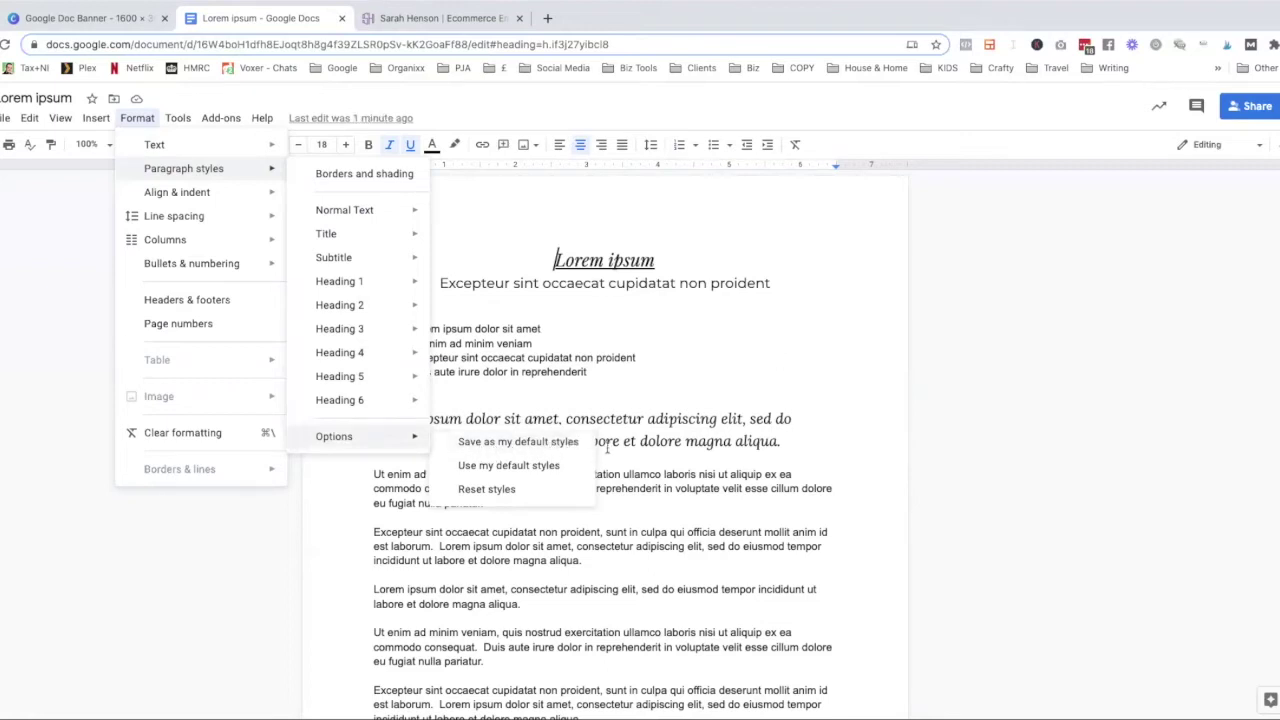
pyautogui.click(757, 310)
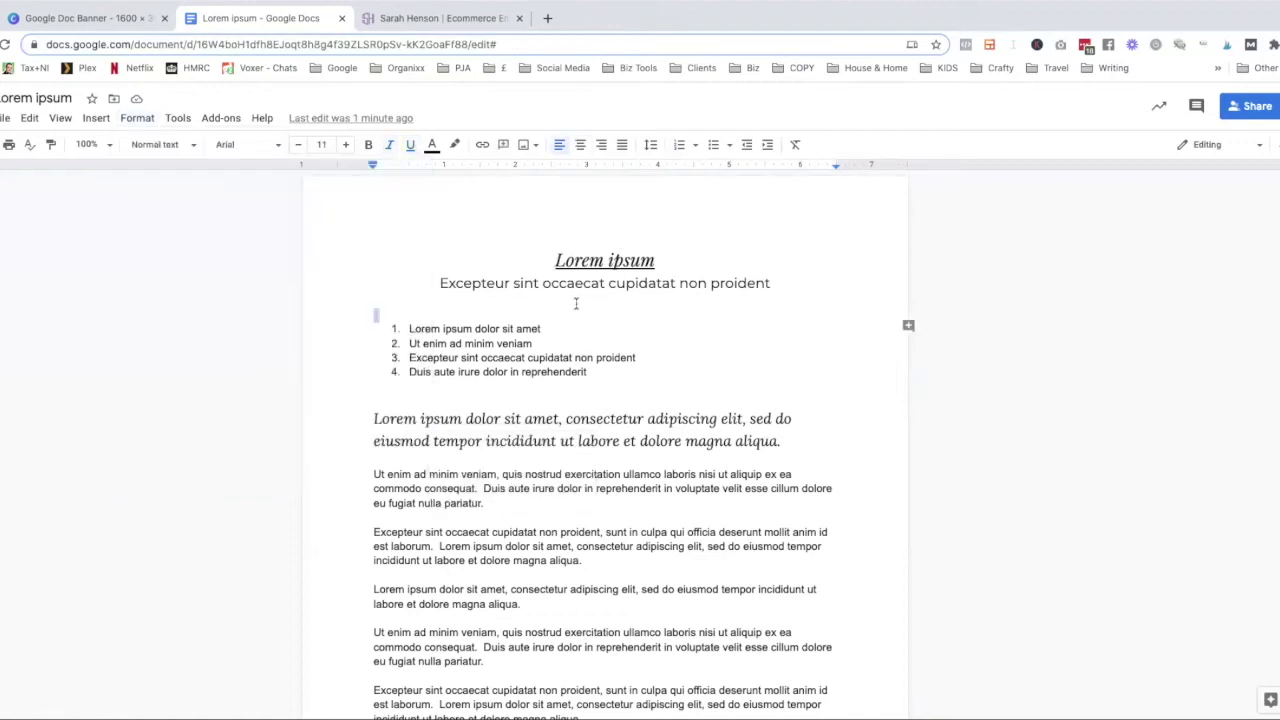
pyautogui.moveTo(556, 260); pyautogui.dragTo(678, 261)
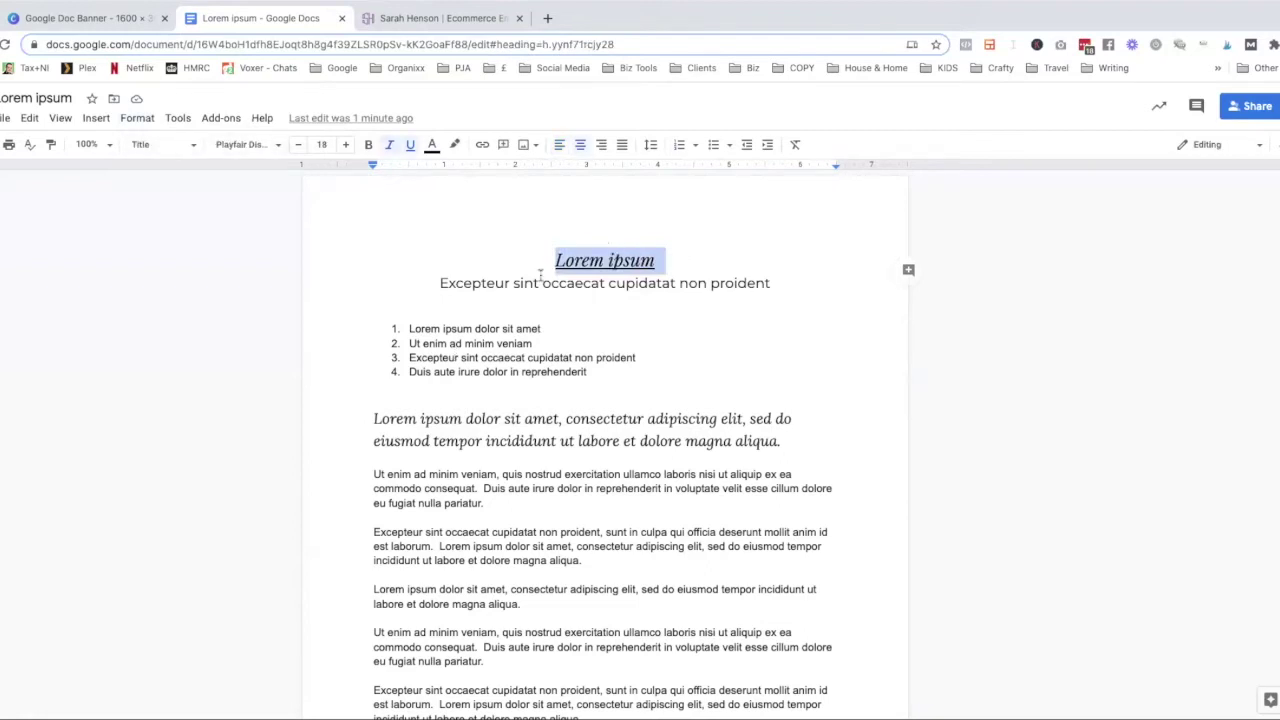
pyautogui.click(658, 377)
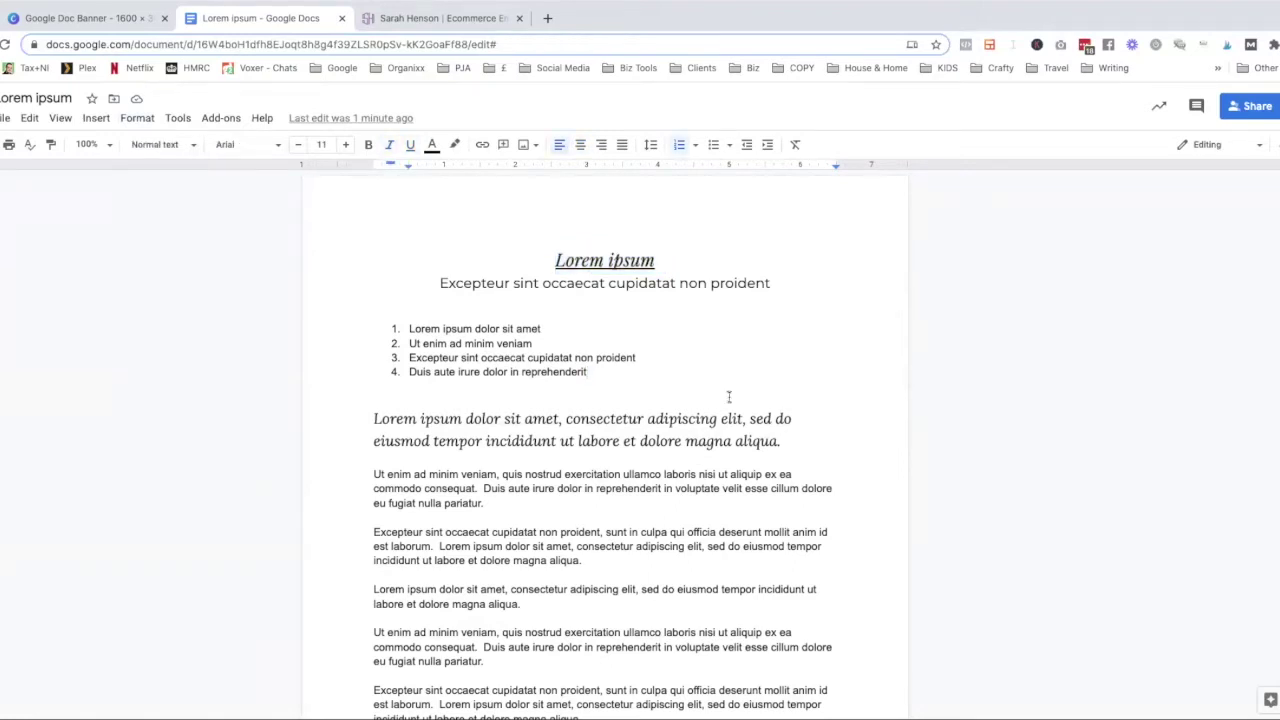
pyautogui.scroll(-3, 630, 476)
pyautogui.scroll(3, 630, 476)
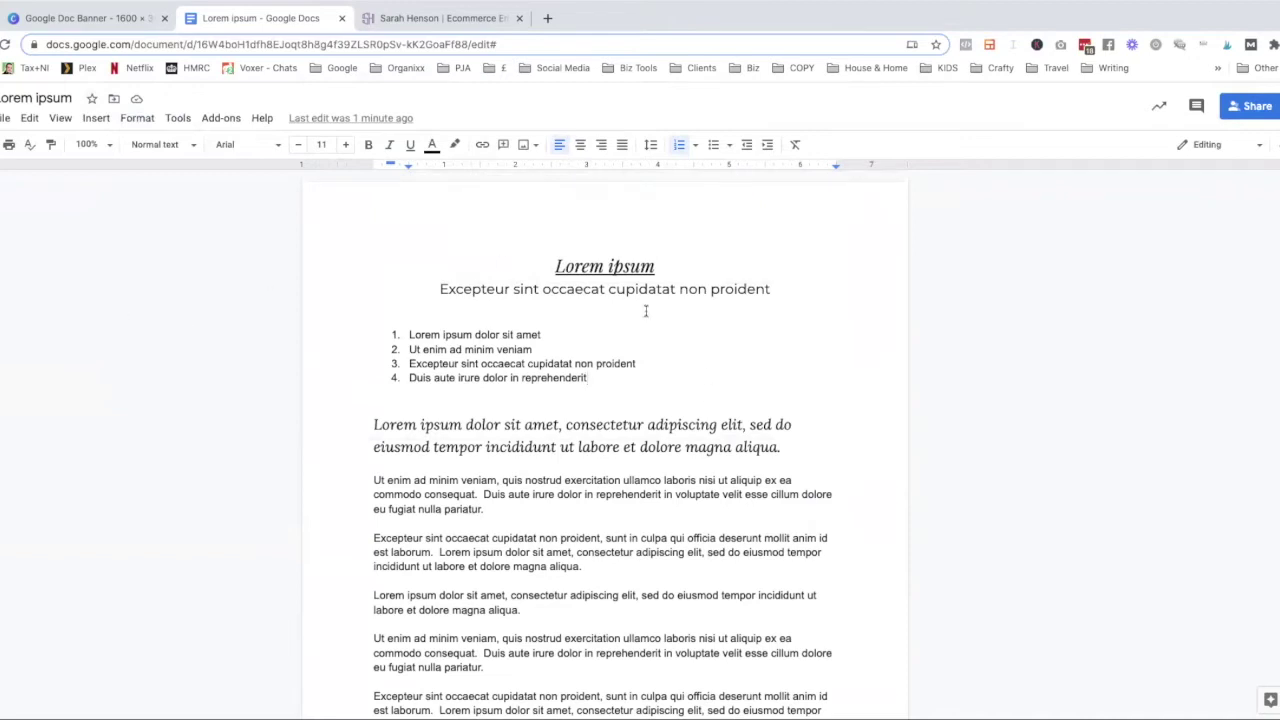
# Toggle the document outline off and on again to display it beside the page
pyautogui.scroll(-10, 645, 311)
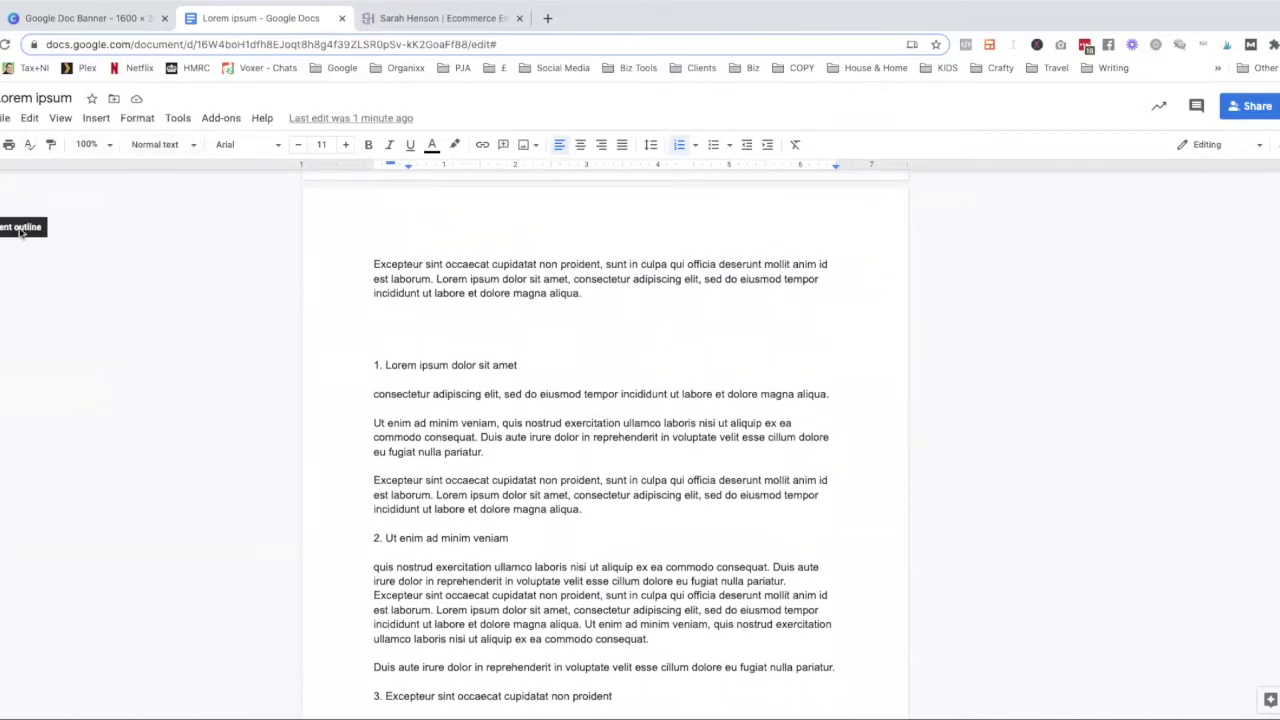
pyautogui.click(61, 119)
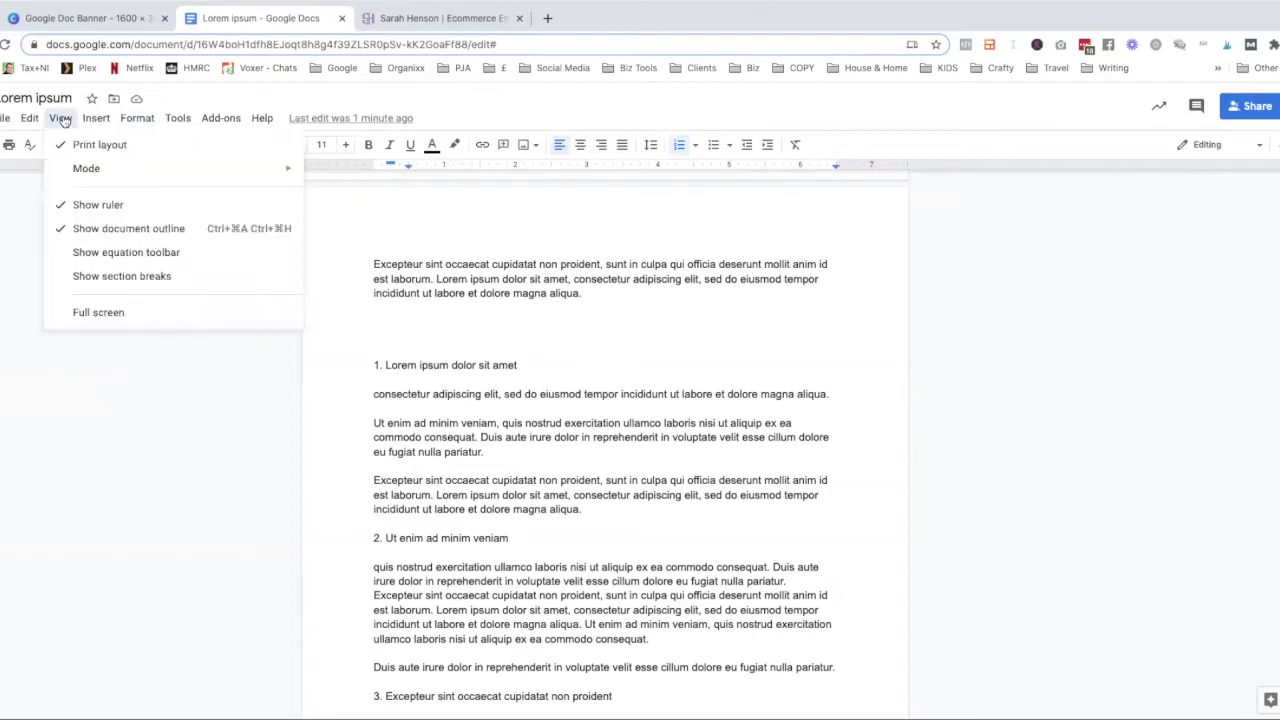
pyautogui.click(129, 229)
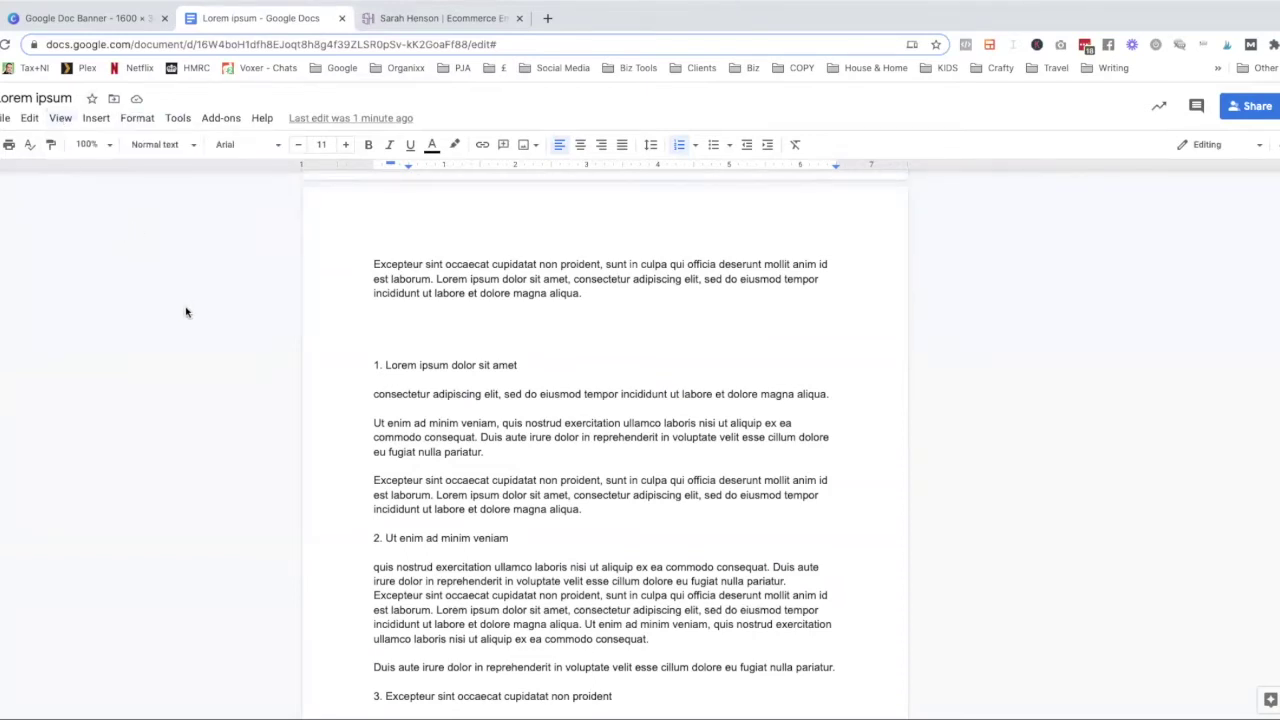
pyautogui.click(61, 119)
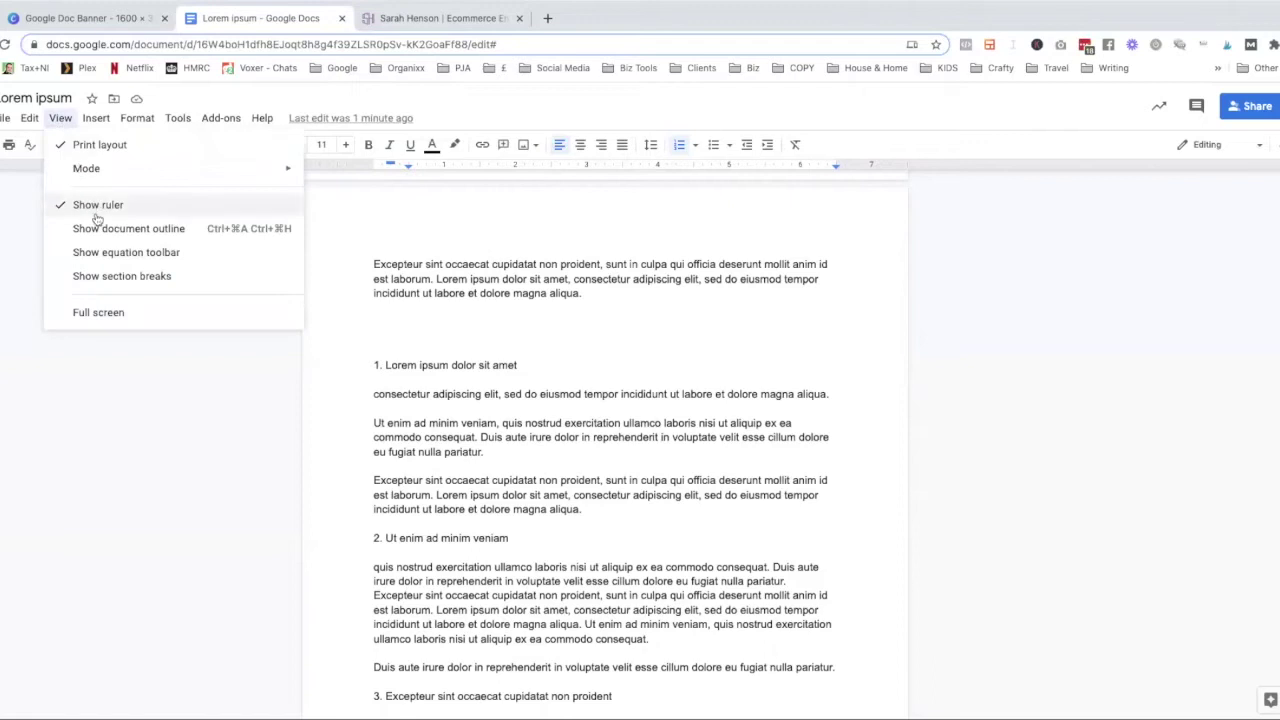
pyautogui.click(140, 232)
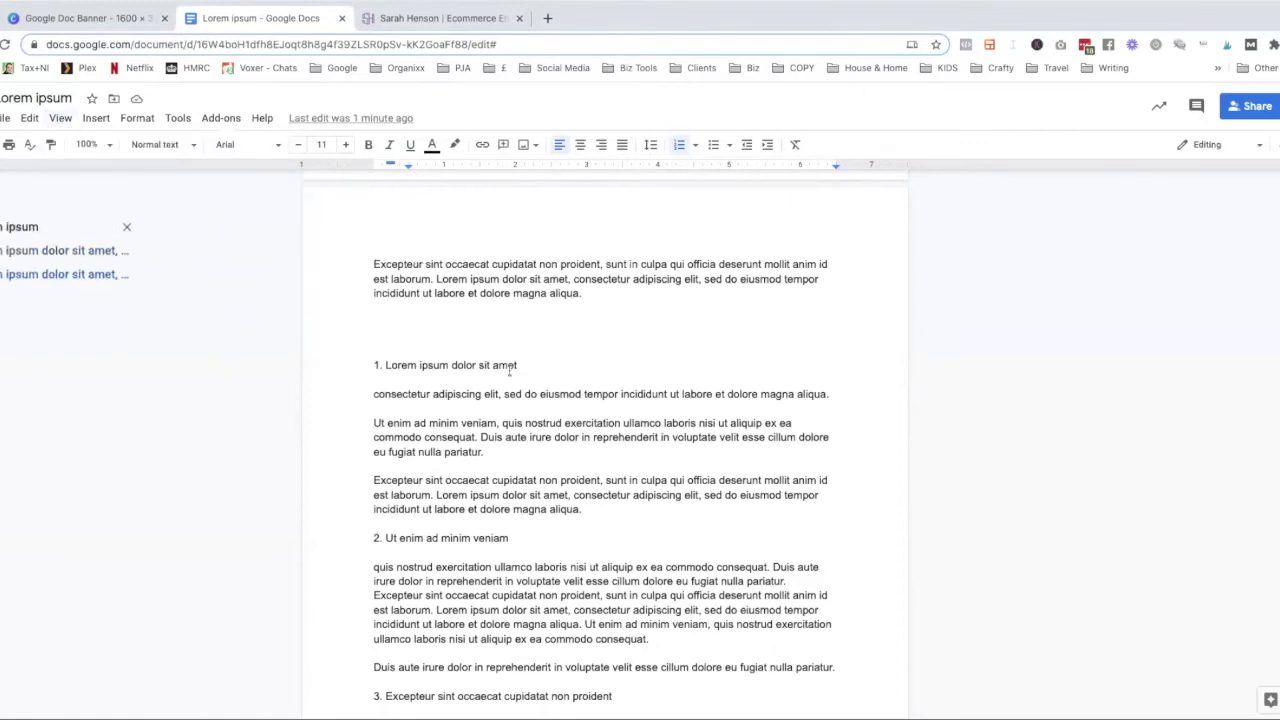
# Use the document outline to go to the first and second Heading 1 paragraphs
pyautogui.scroll(5, 511, 369)
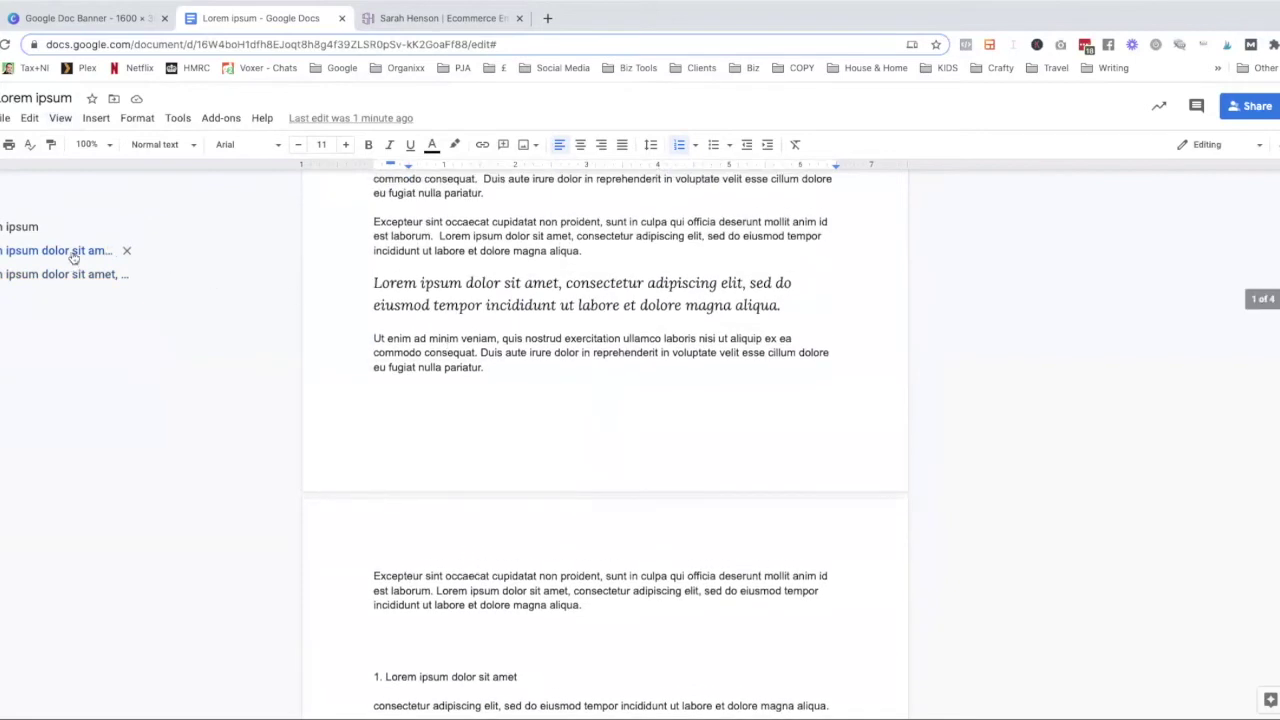
pyautogui.click(14, 250)
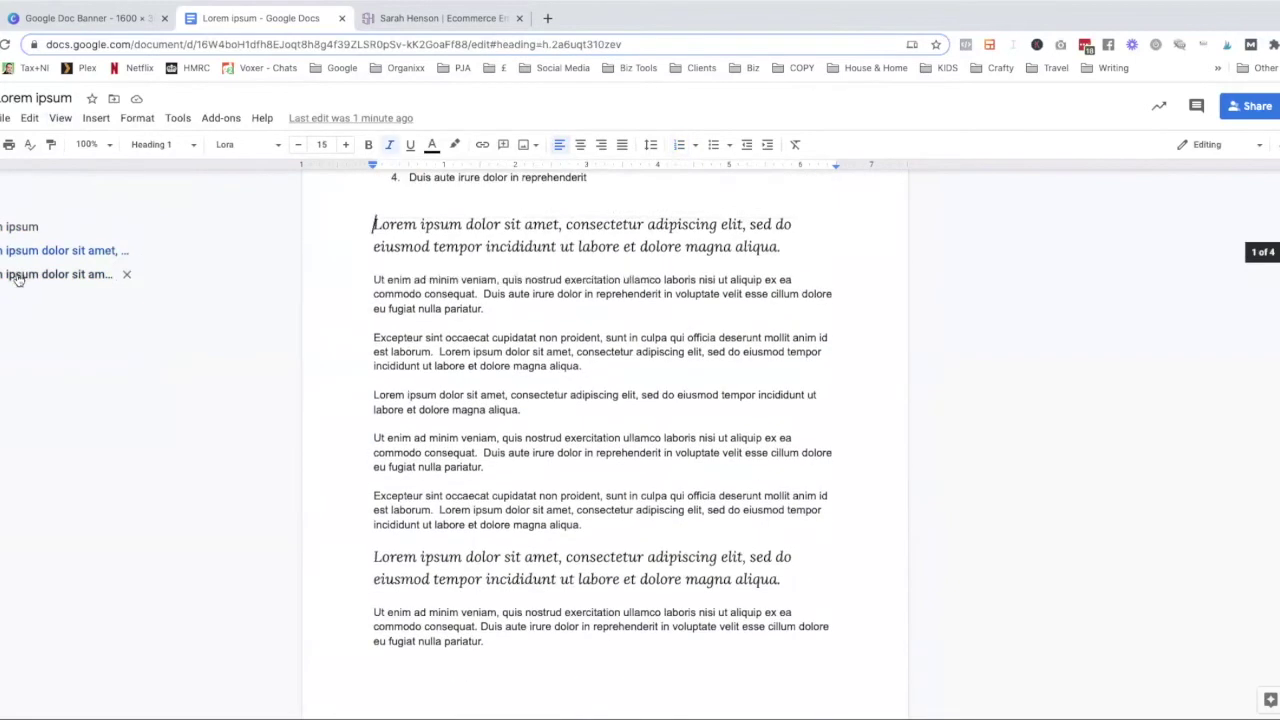
pyautogui.click(17, 277)
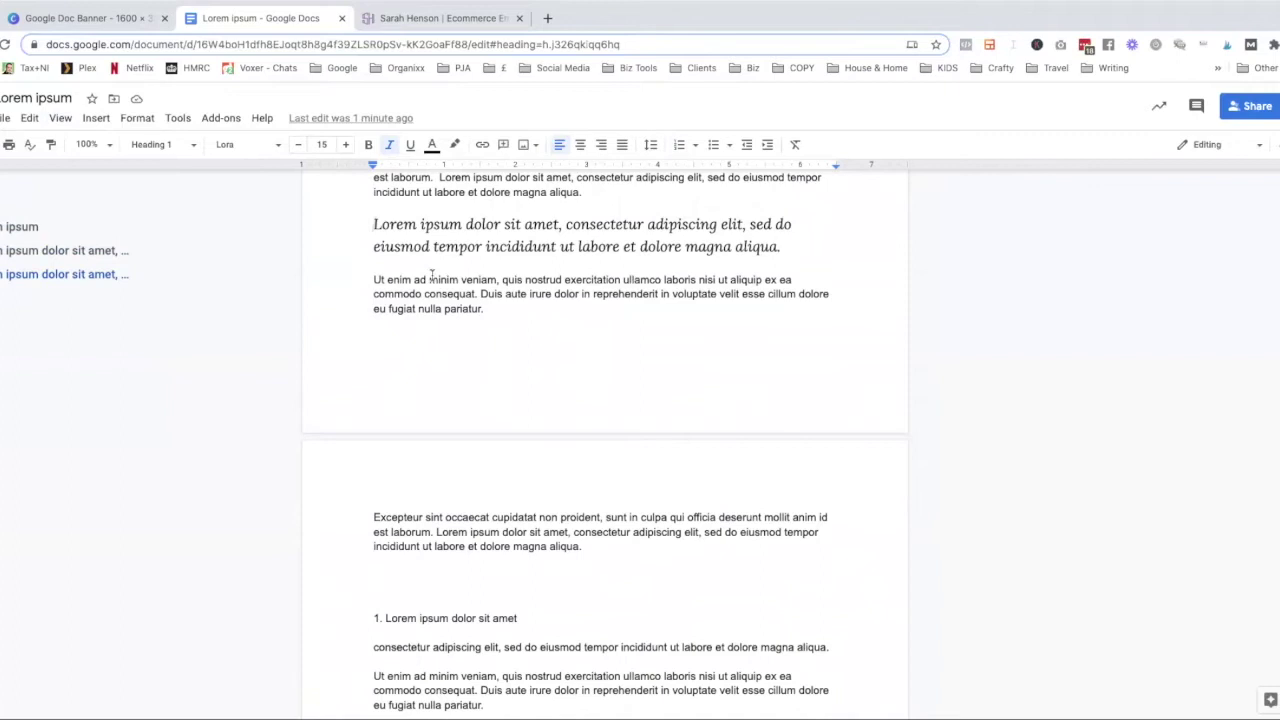
# Add the line "TA:OIOIUFV:R OIWJRG"OIJRG" below the second Heading 1 paragraph and make it bold
pyautogui.scroll(2, 432, 276)
pyautogui.click(788, 389)
pyautogui.press('Return')
pyautogui.write('TA:OIOIUFV')
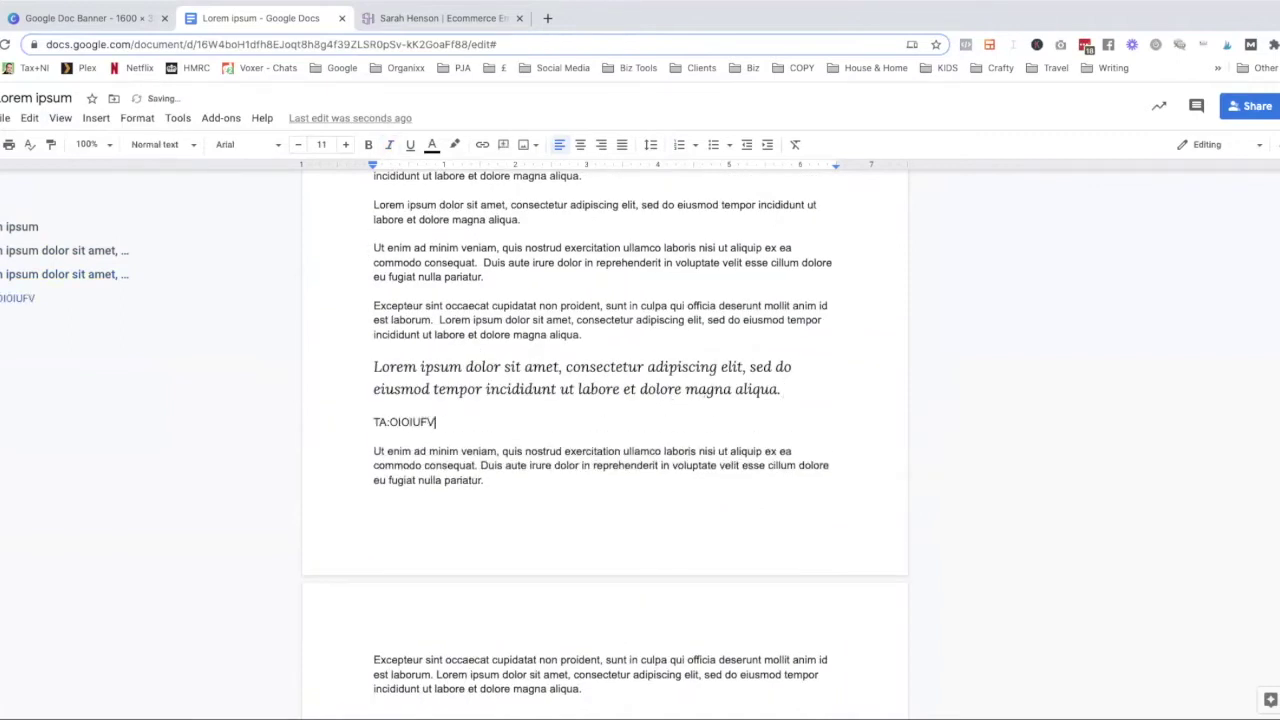
pyautogui.write(':R OIWJRG"OIJRG')
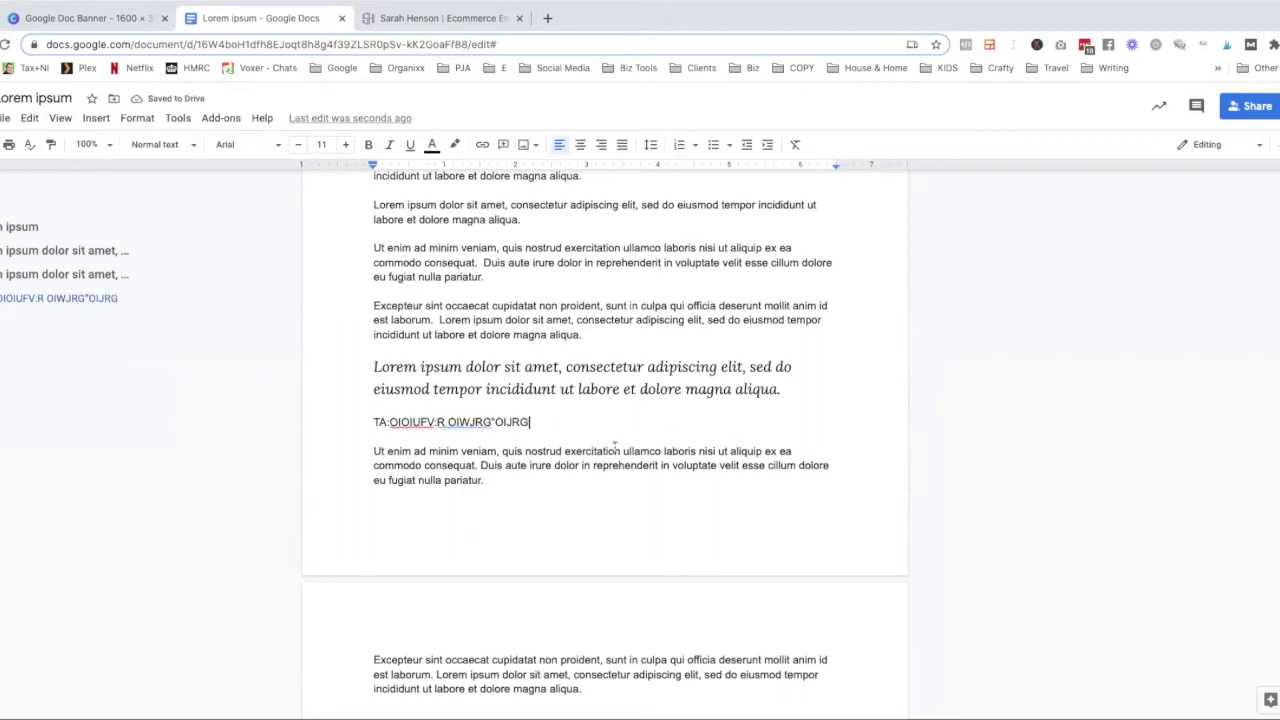
pyautogui.moveTo(535, 421); pyautogui.dragTo(345, 405)
pyautogui.click(368, 145)
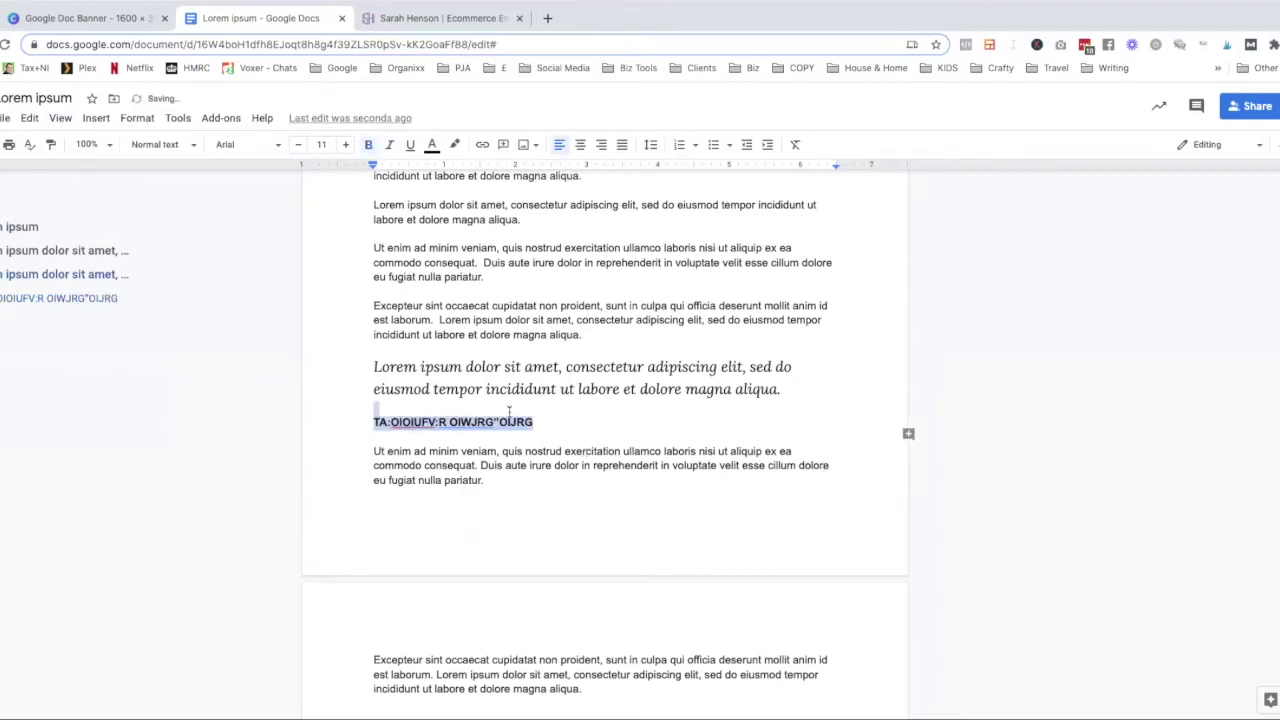
# Remove the bold line's entry from the document outline and hide the outline
pyautogui.click(521, 457)
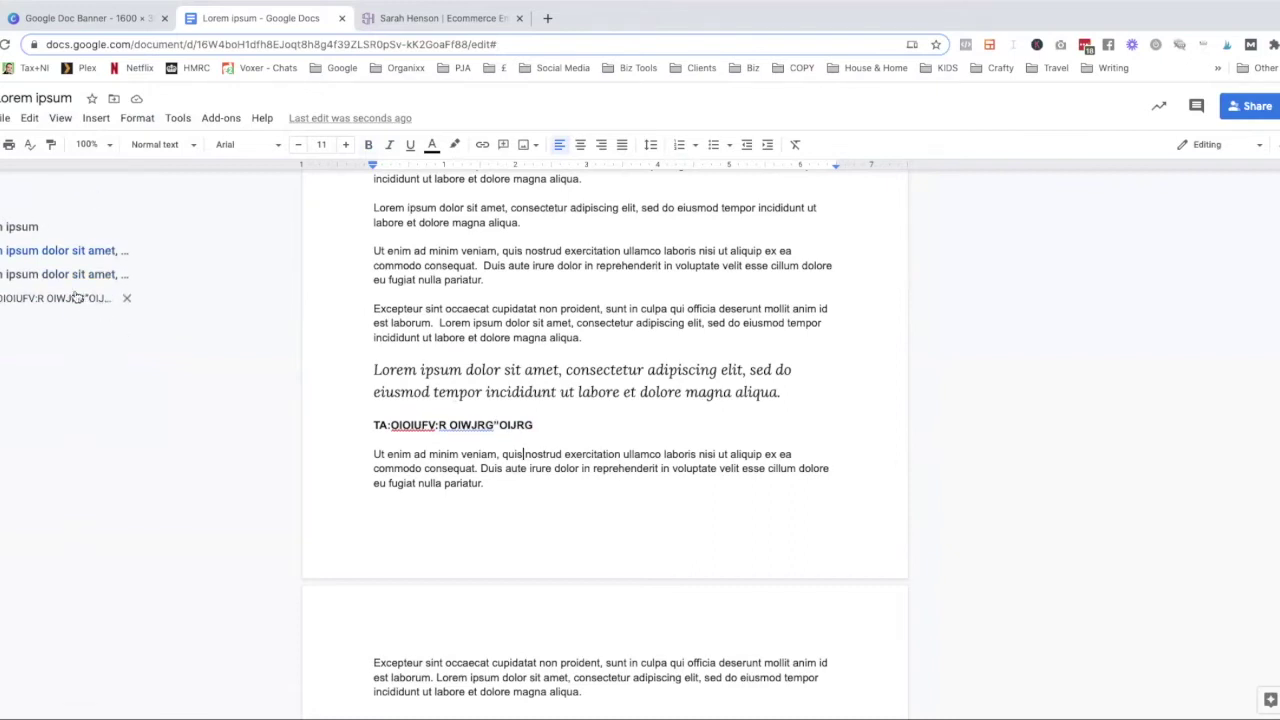
pyautogui.click(126, 298)
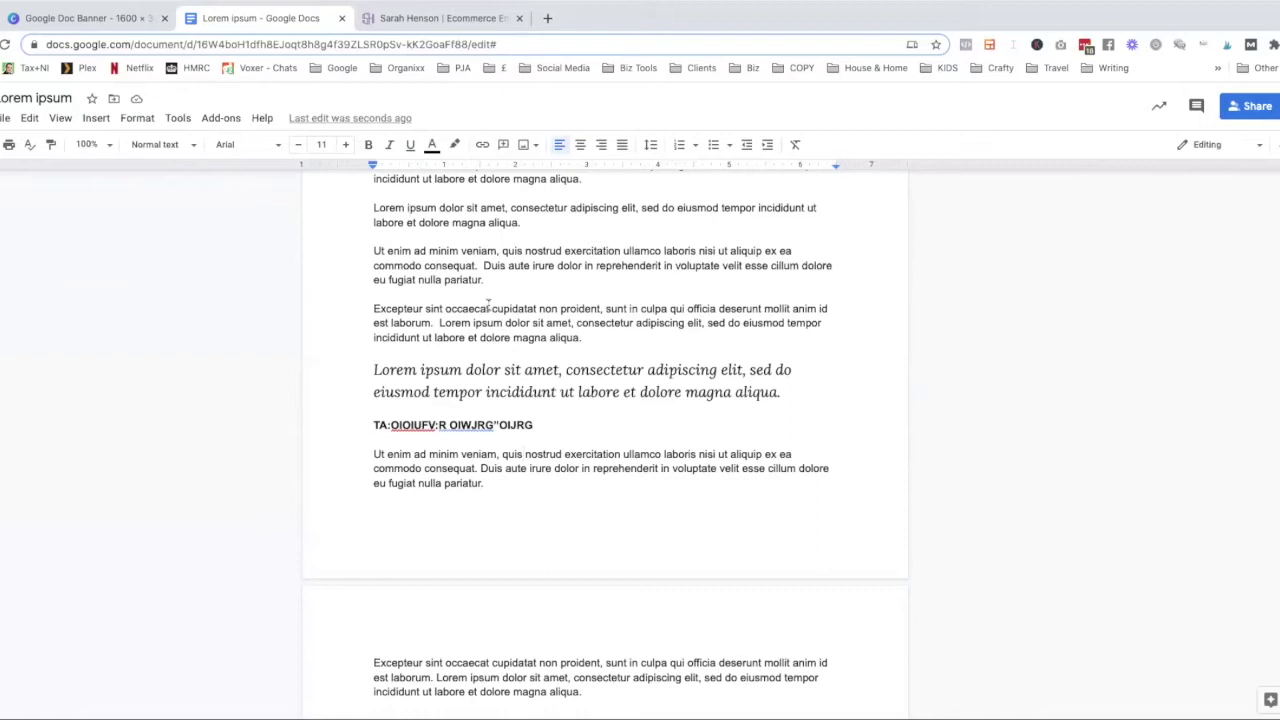
pyautogui.scroll(1, 537, 360)
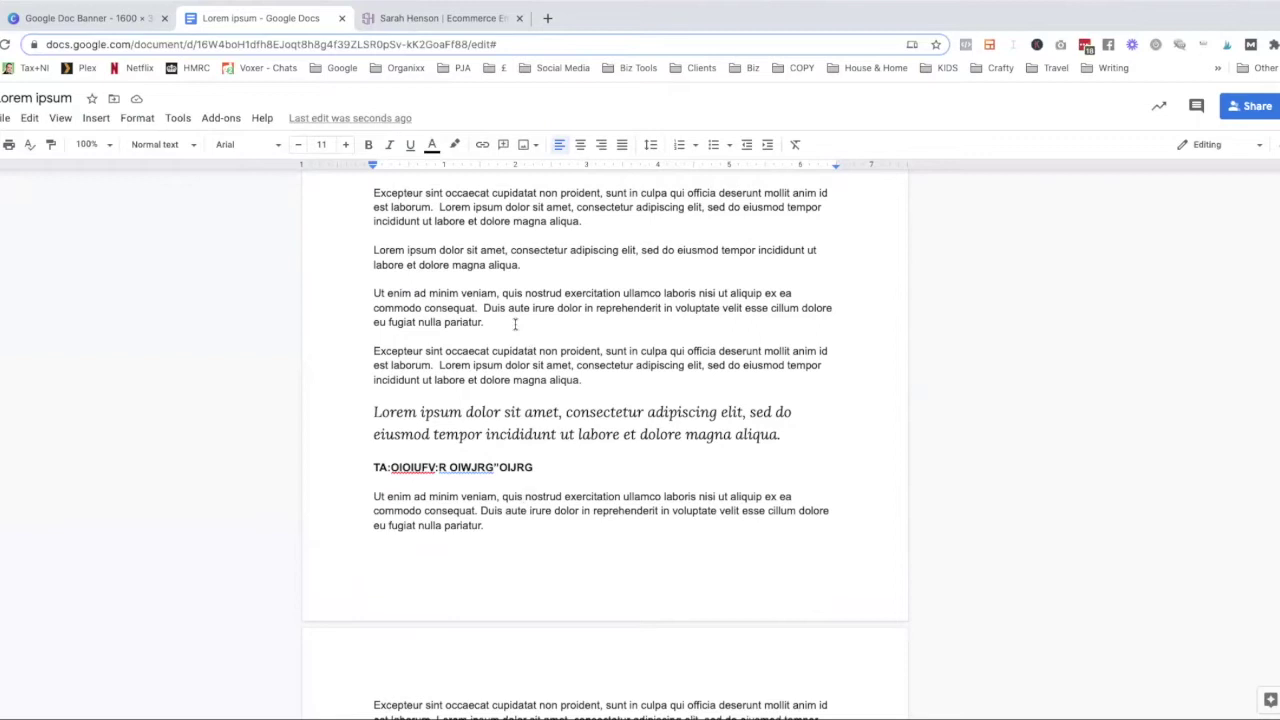
# Replace every "Lorem" in the document with "LOREM" using Find and replace
pyautogui.moveTo(440, 207); pyautogui.dragTo(468, 206)
pyautogui.click(29, 118)
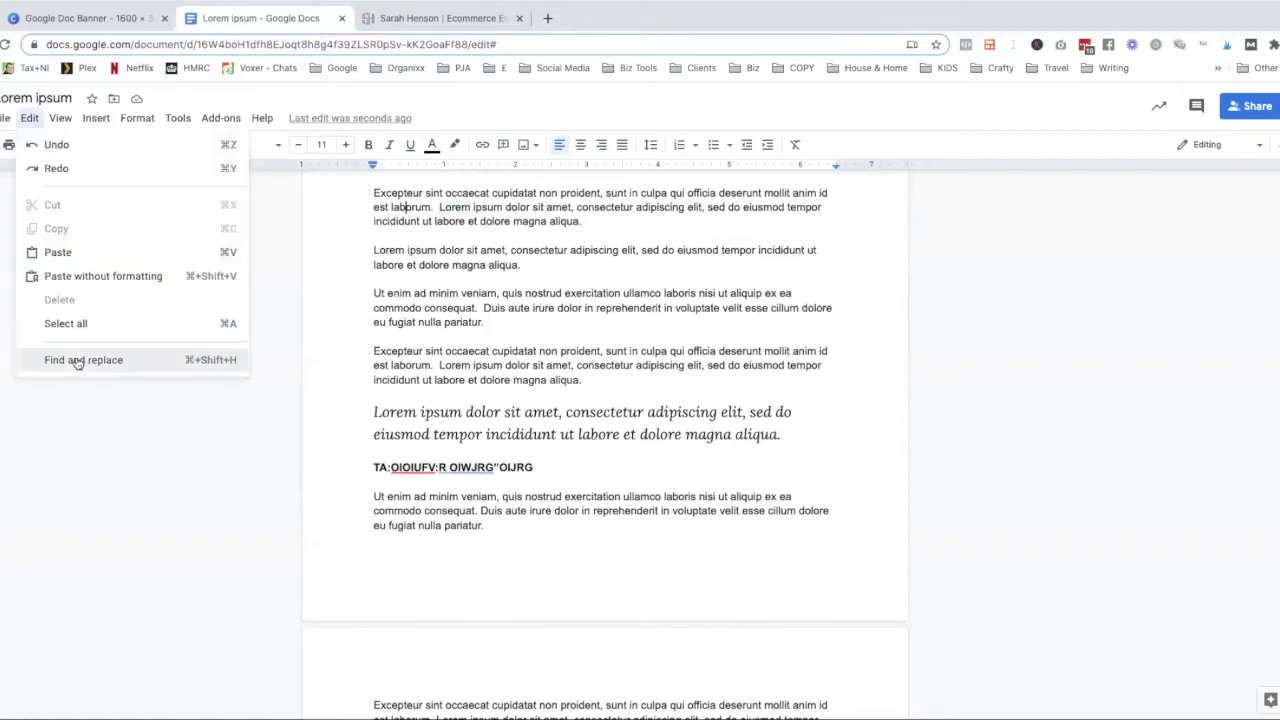
pyautogui.click(78, 362)
pyautogui.write('L')
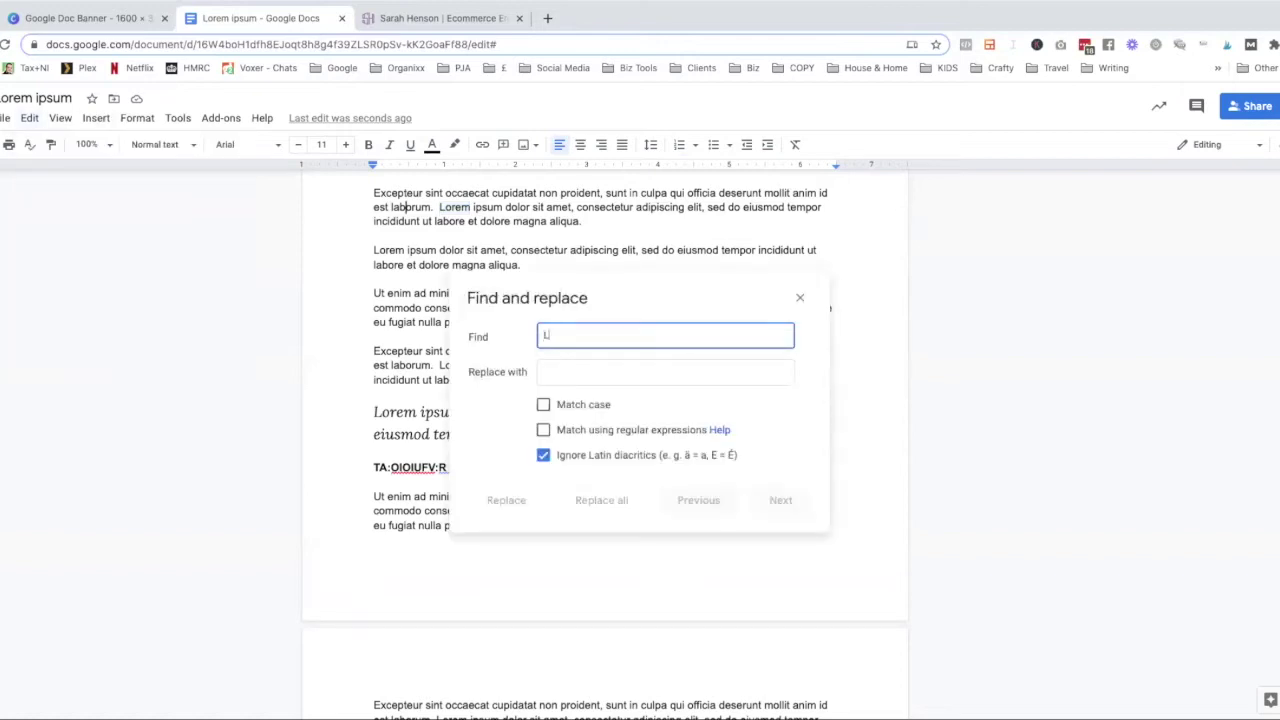
pyautogui.write('orem')
pyautogui.click(591, 371)
pyautogui.write('LOREM')
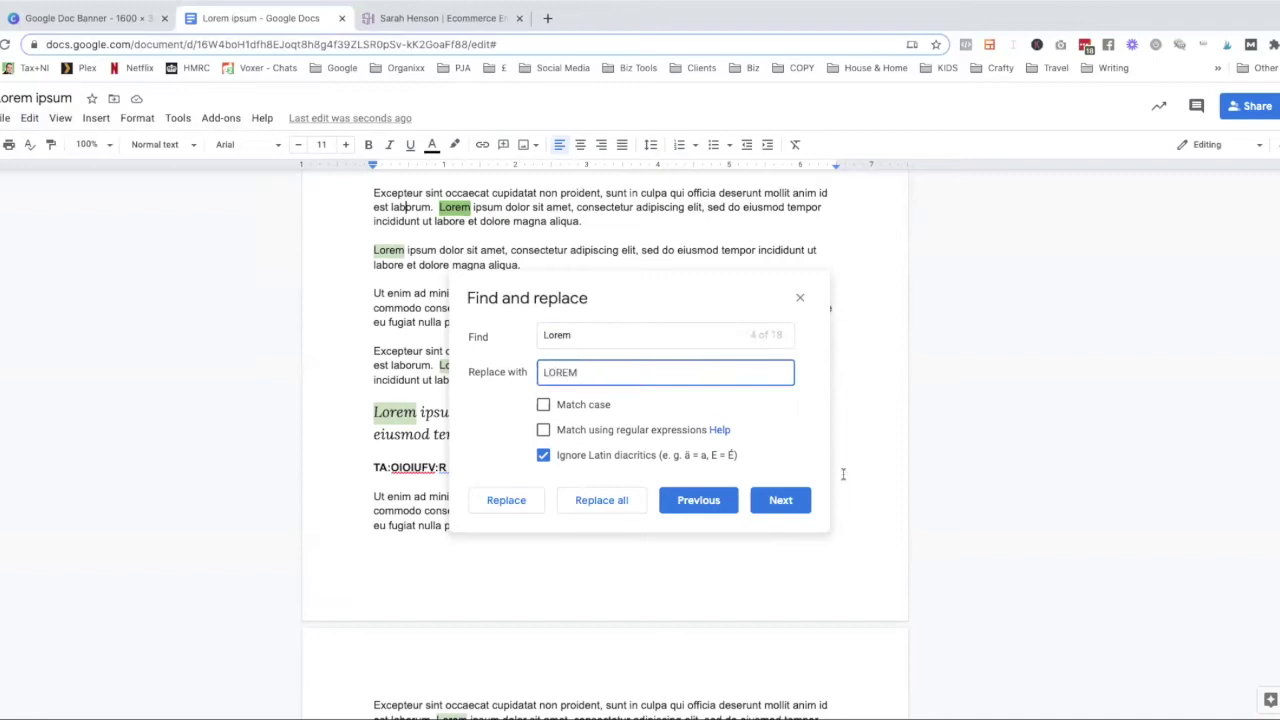
pyautogui.click(597, 505)
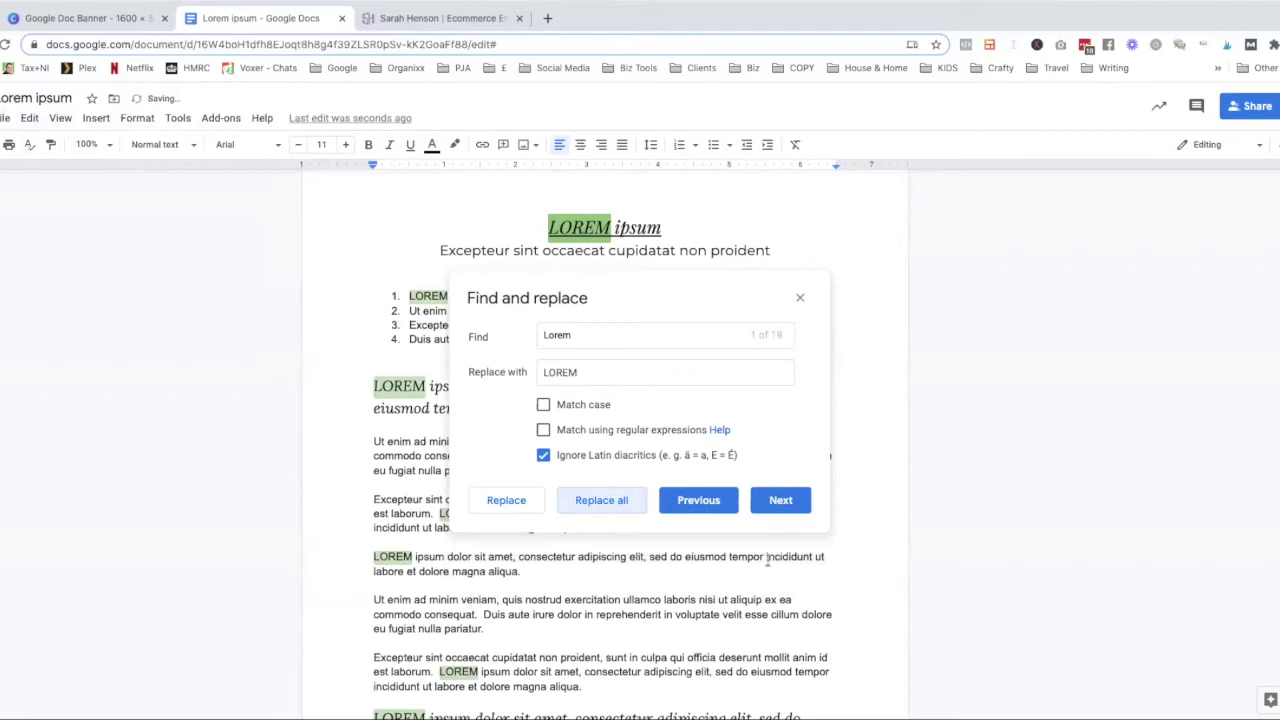
pyautogui.click(609, 510)
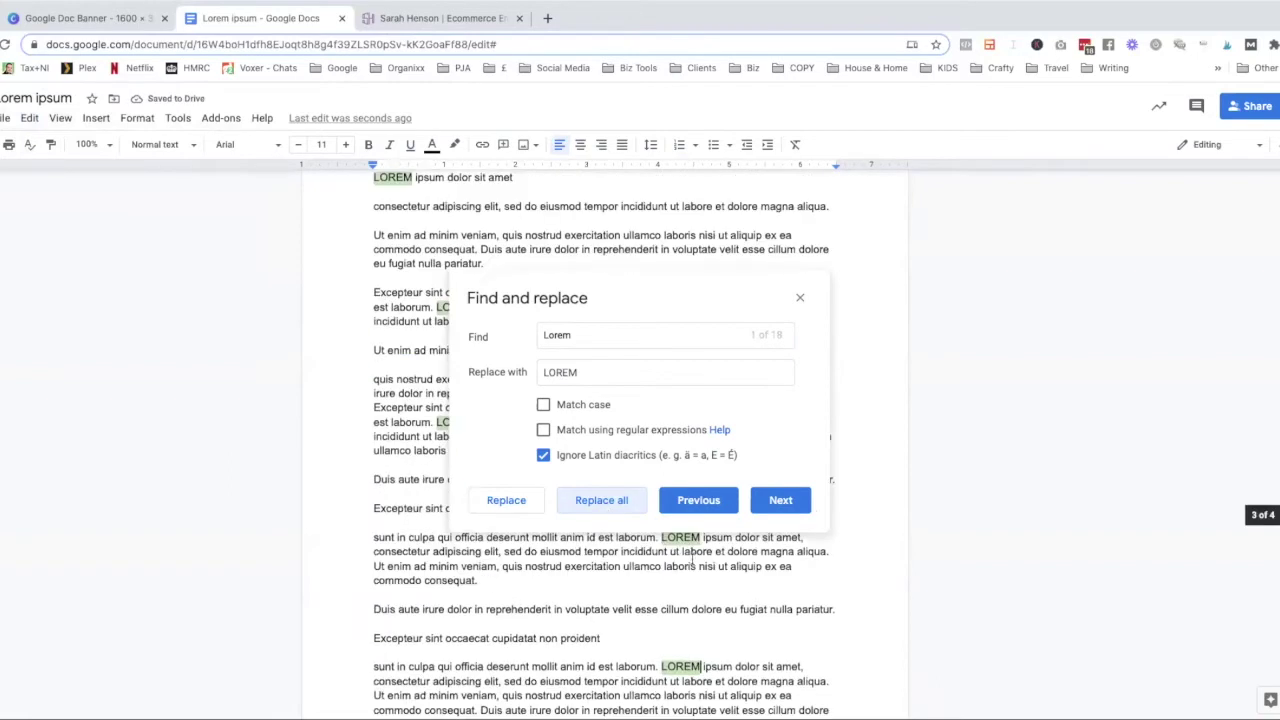
# Go through the "Lorem" matches, close Find and replace, and check the replaced words across the first page
pyautogui.click(805, 505)
pyautogui.click(805, 505)
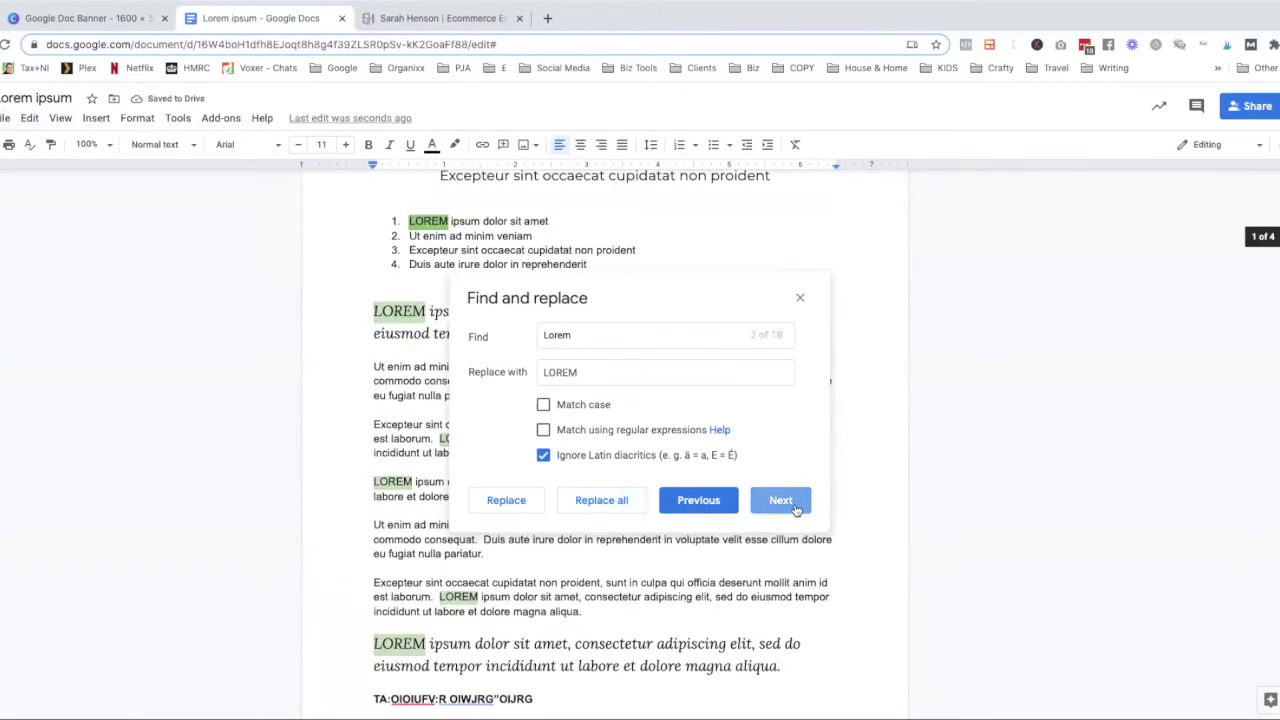
pyautogui.click(801, 300)
pyautogui.scroll(2, 447, 330)
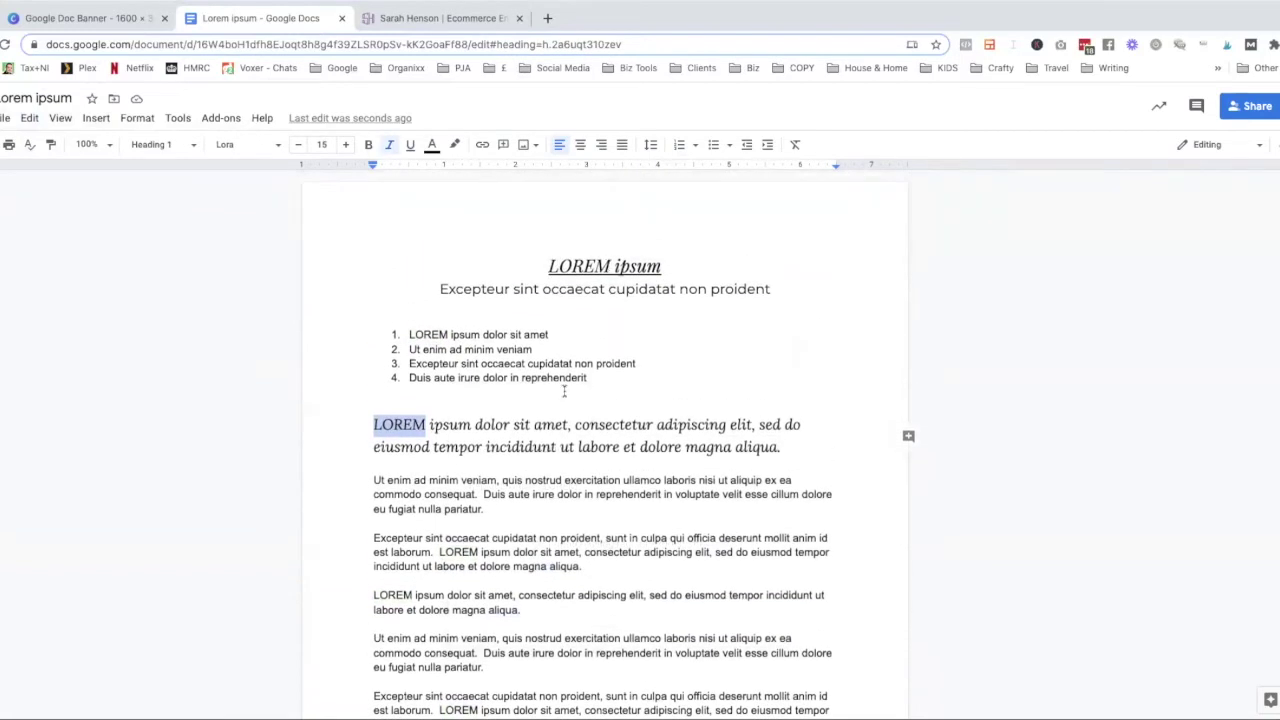
pyautogui.scroll(-3, 562, 390)
pyautogui.scroll(3, 558, 395)
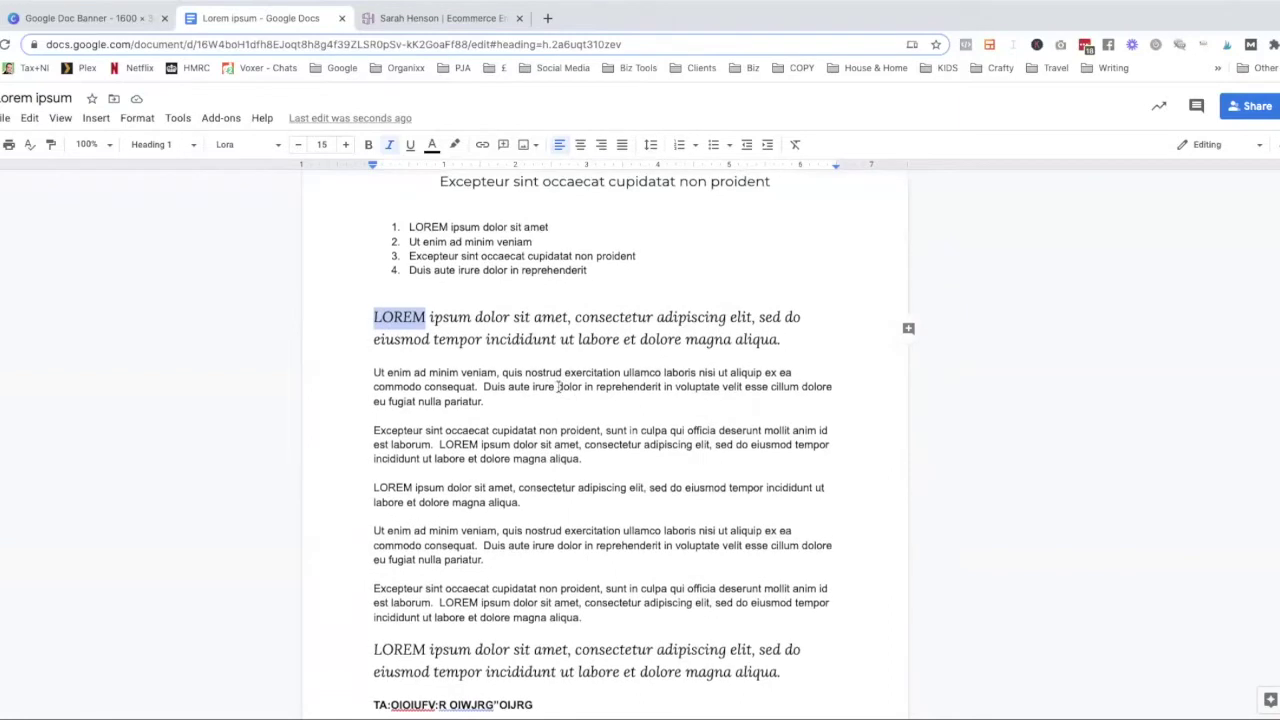
pyautogui.scroll(-1, 558, 387)
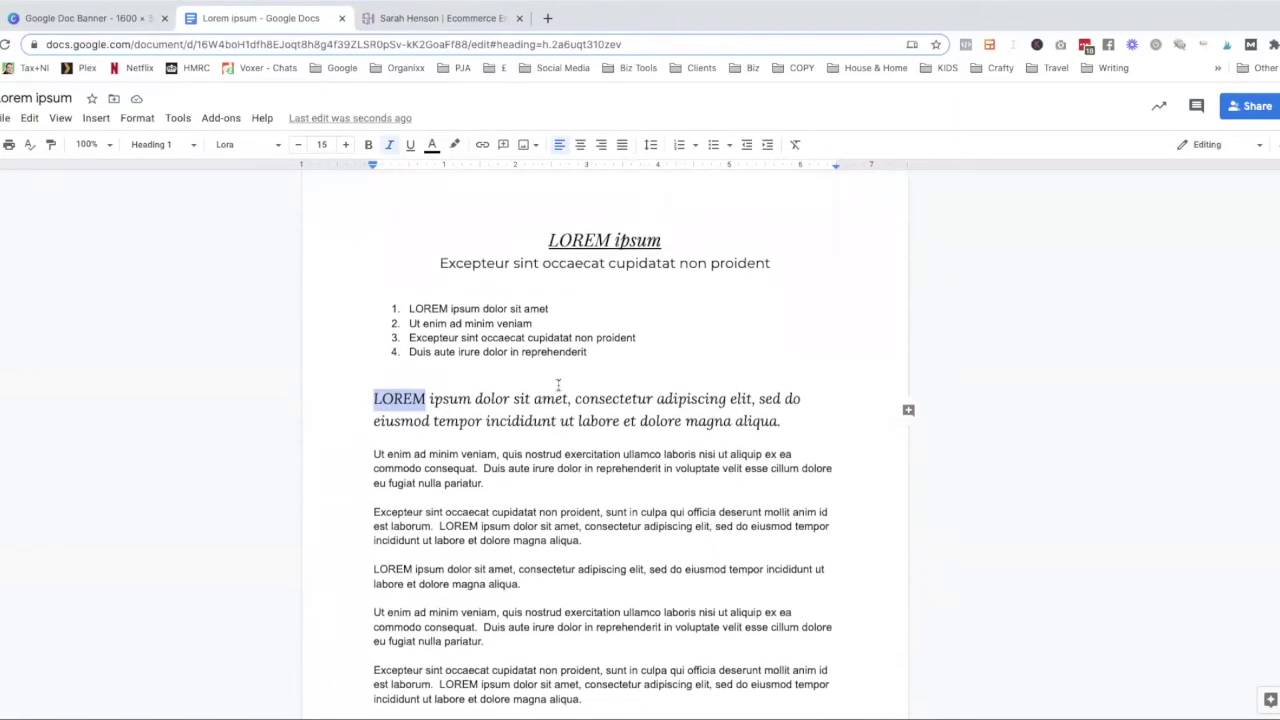
pyautogui.scroll(-3, 549, 383)
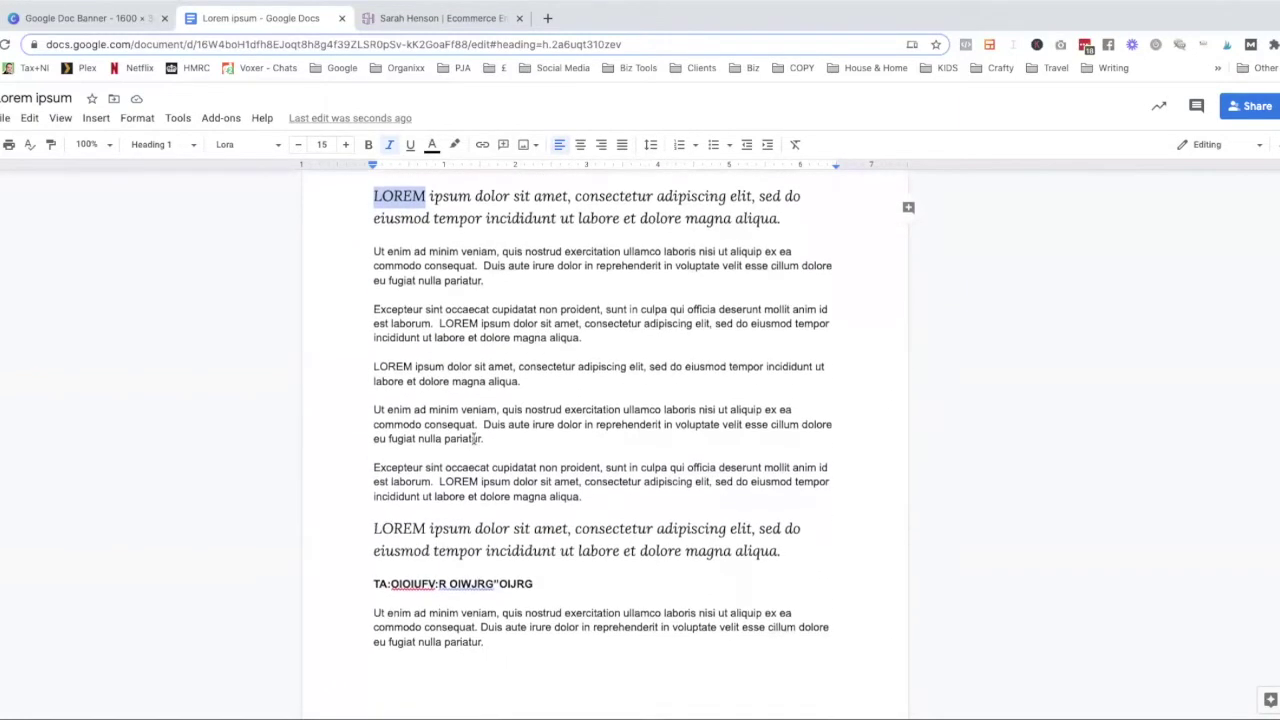
# Locate the double space before "Duis" in the second "Ut enim ad minim veniam" paragraph
pyautogui.click(478, 426)
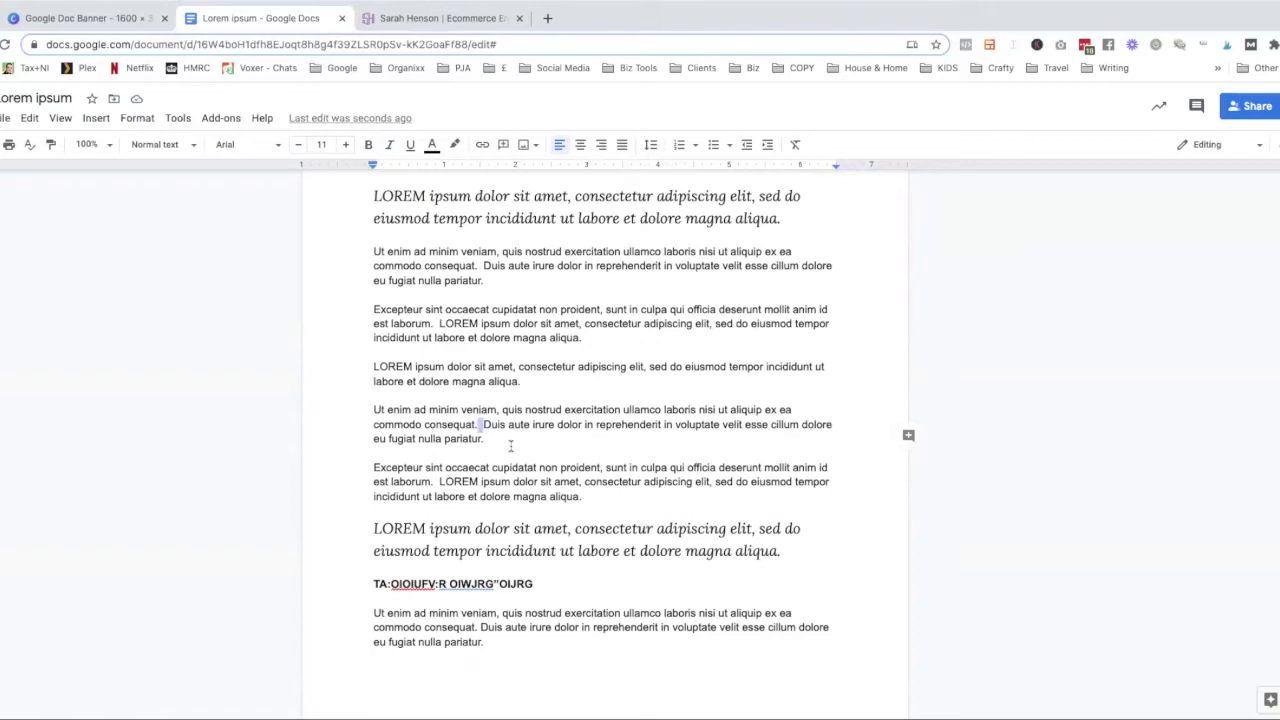
pyautogui.click(481, 424)
pyautogui.scroll(-1, 483, 421)
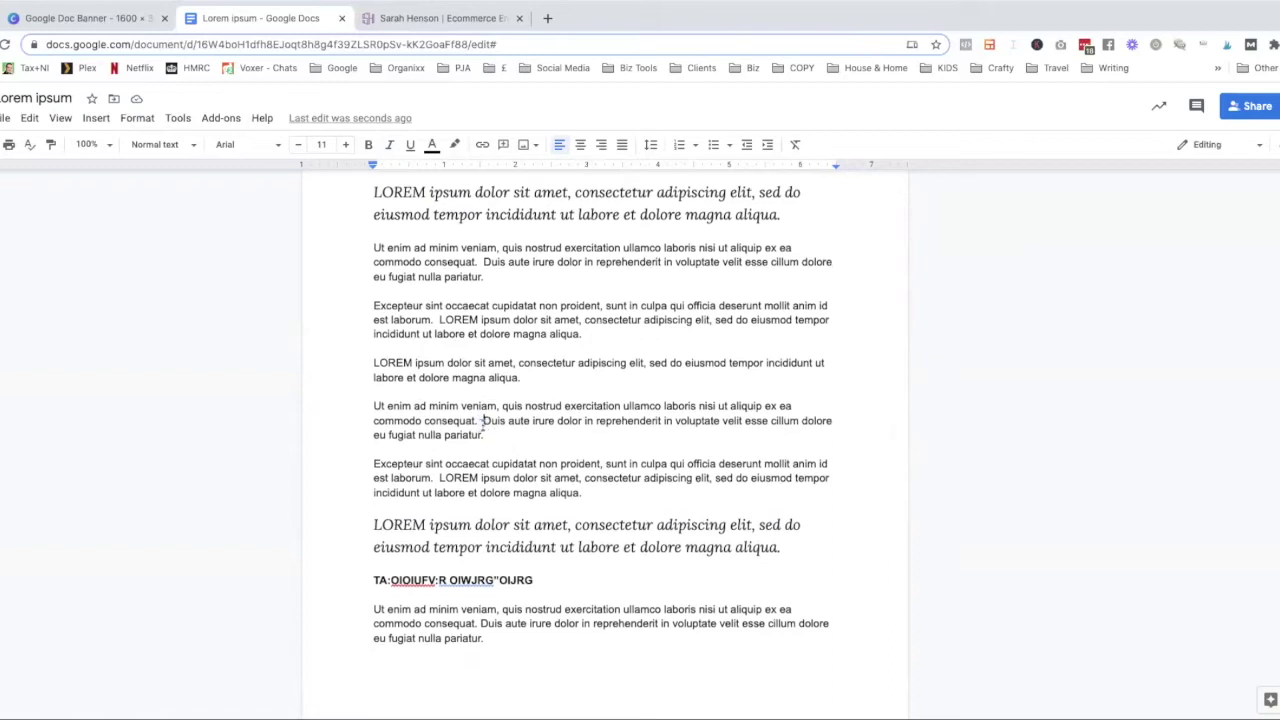
pyautogui.doubleClick(481, 421)
pyautogui.press('Down')
# Replace every double space in the document with a single space using Find and replace, and close the dialog
pyautogui.click(31, 120)
pyautogui.click(80, 365)
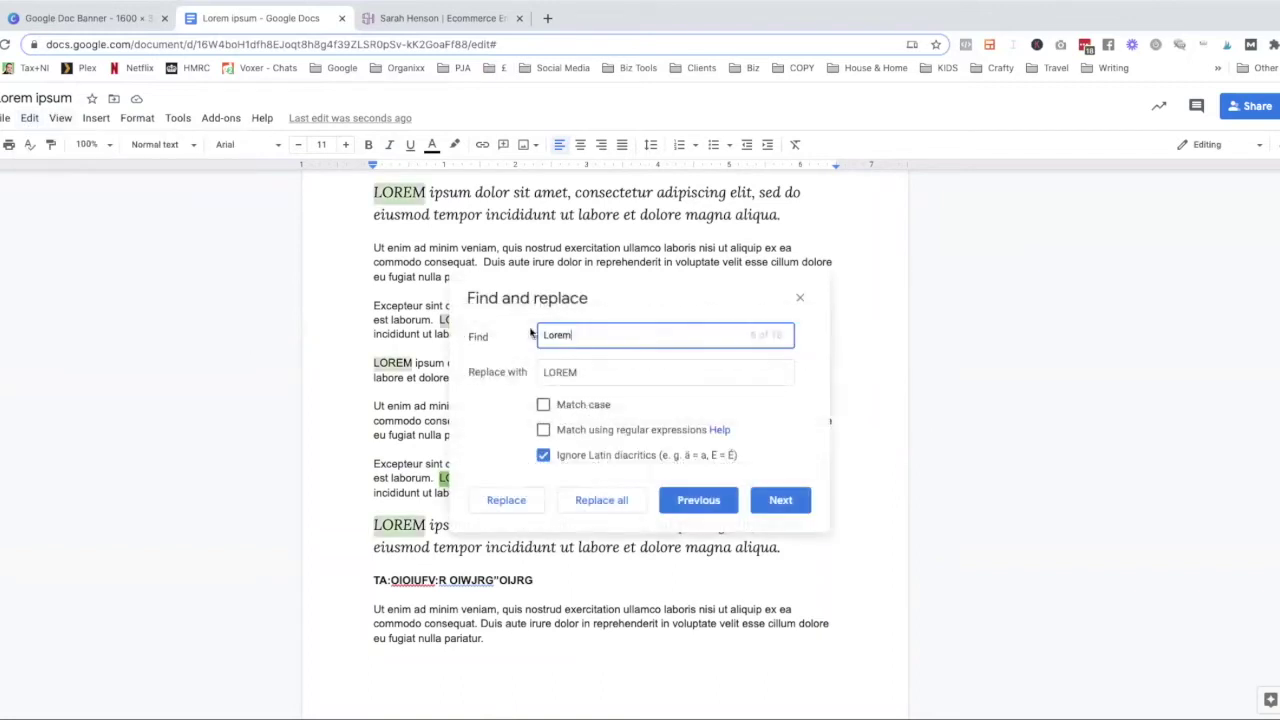
pyautogui.moveTo(597, 334); pyautogui.dragTo(514, 334)
pyautogui.press('BackSpace')
pyautogui.moveTo(594, 372); pyautogui.dragTo(514, 371)
pyautogui.press('BackSpace')
pyautogui.click(550, 338)
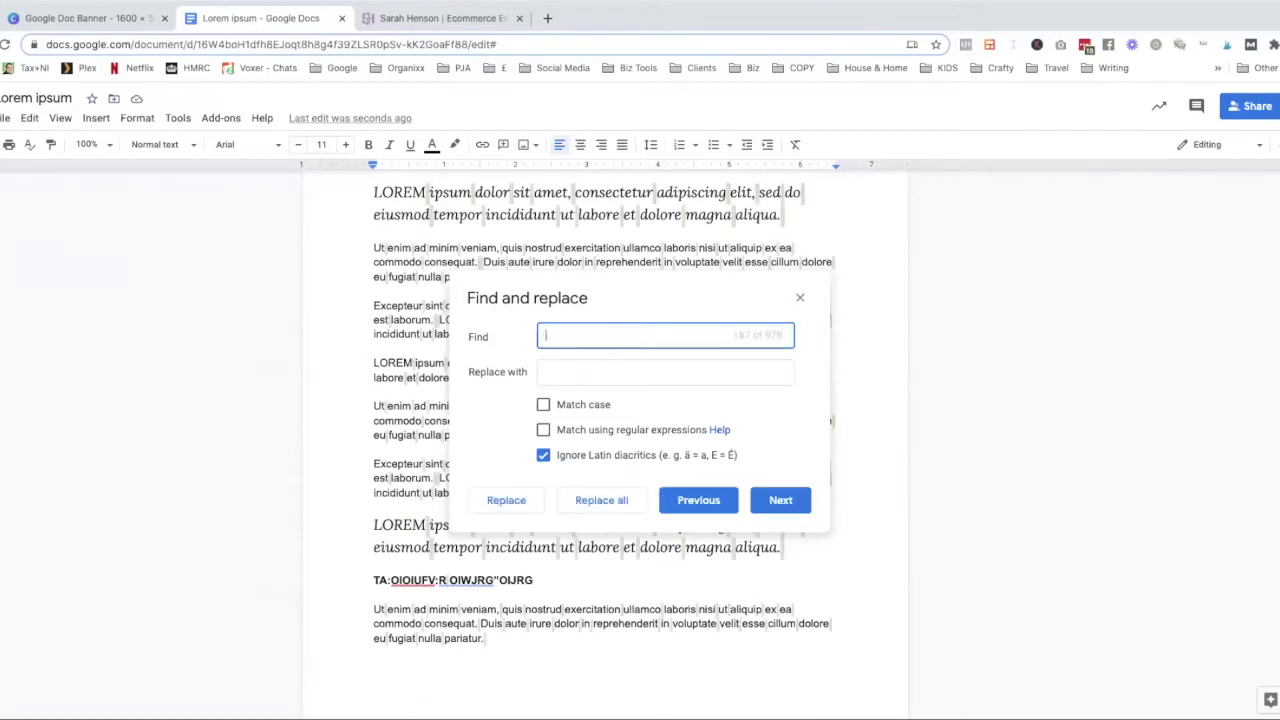
pyautogui.click(555, 370)
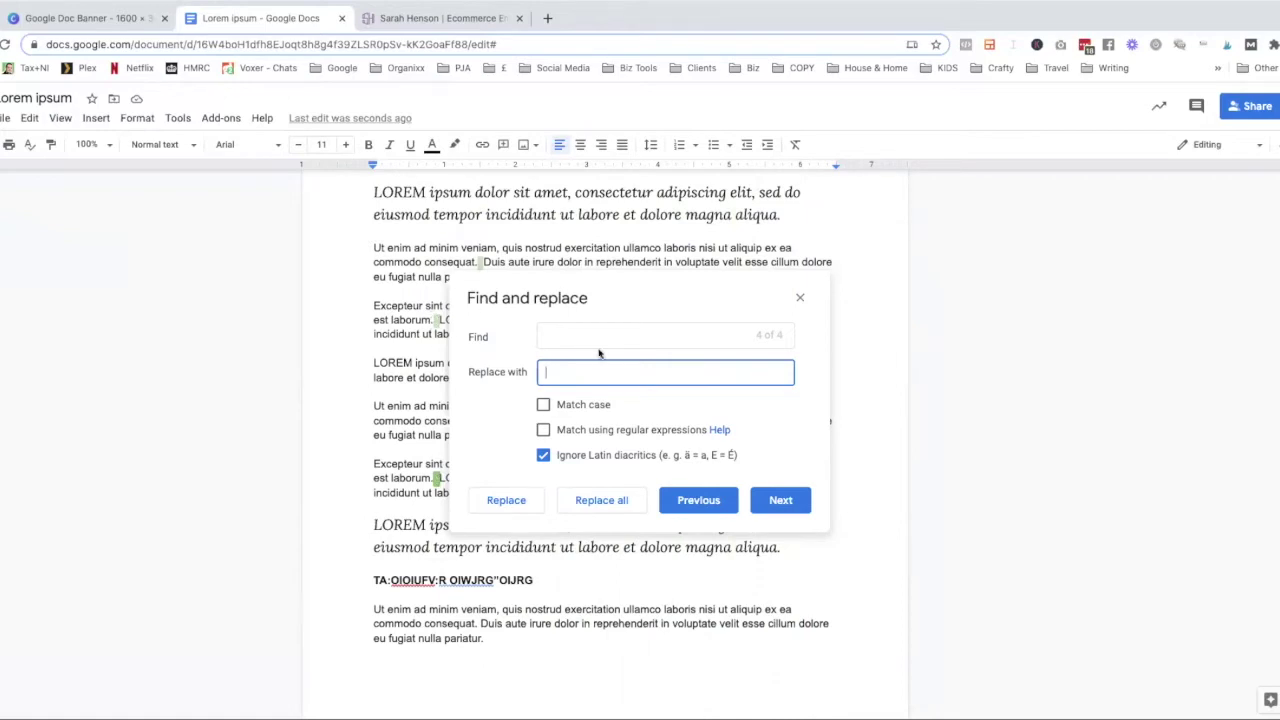
pyautogui.click(601, 500)
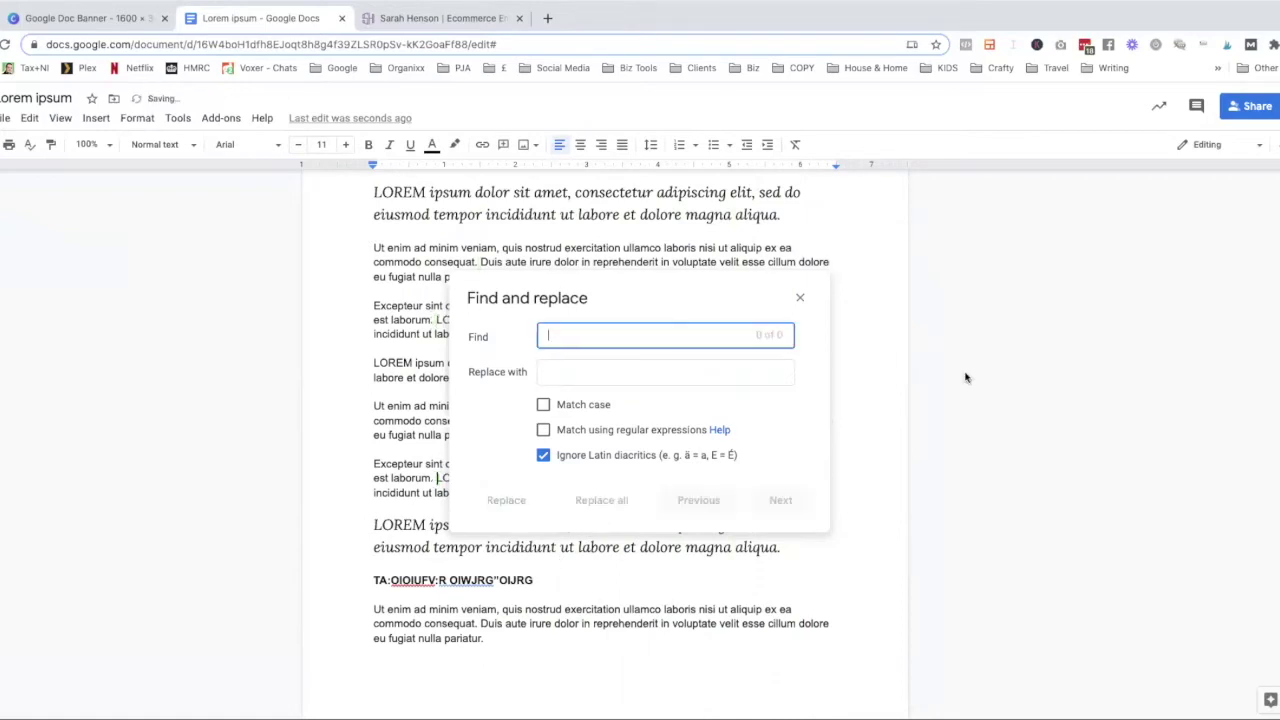
pyautogui.click(800, 297)
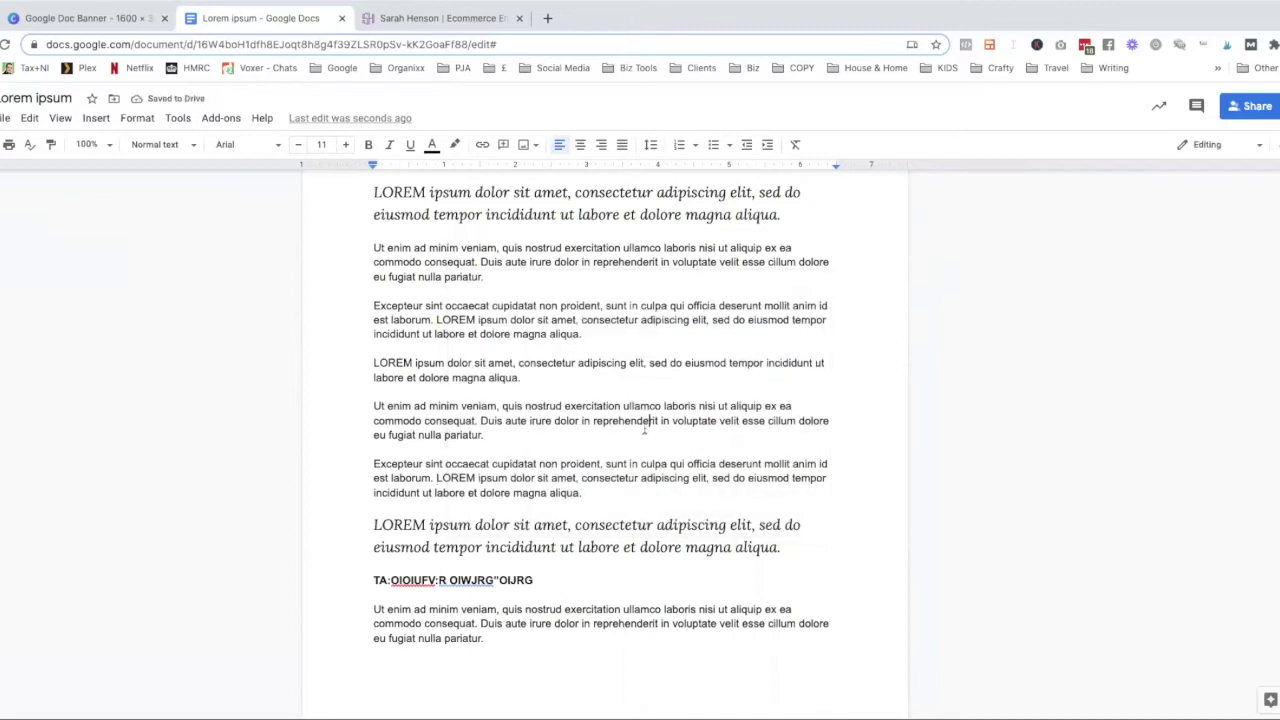
pyautogui.scroll(3, 645, 430)
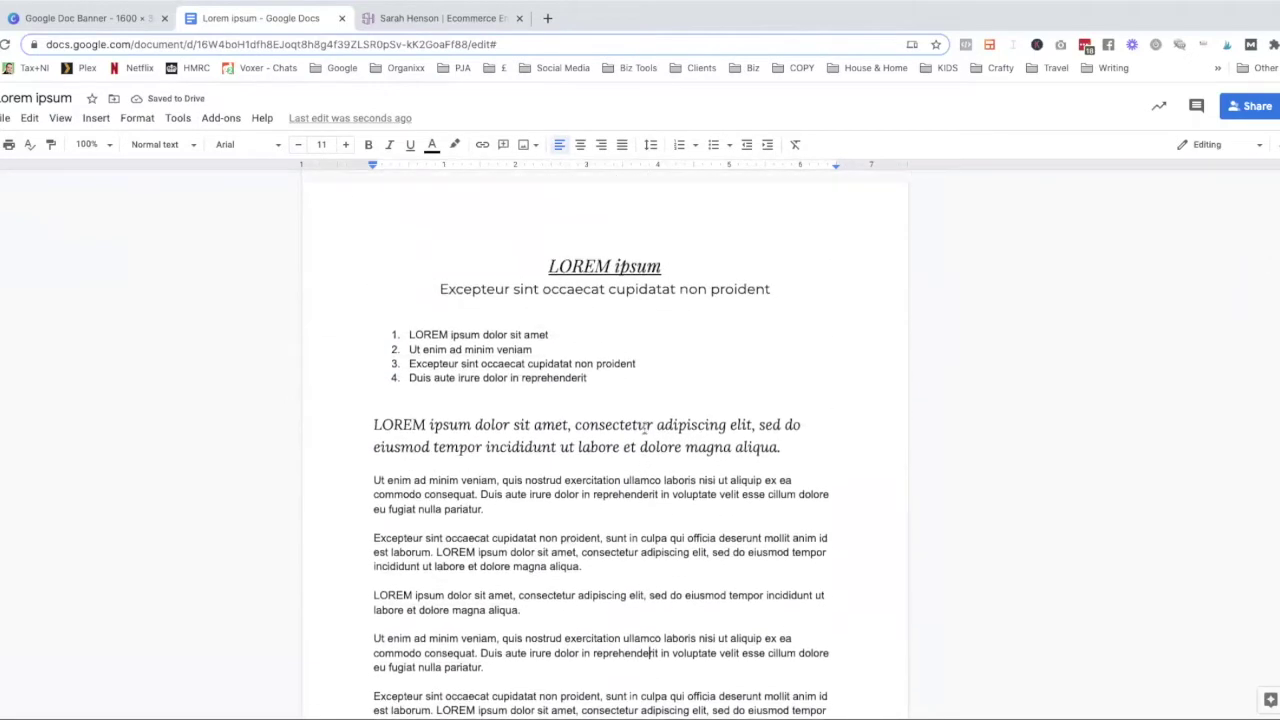
pyautogui.scroll(-10, 645, 420)
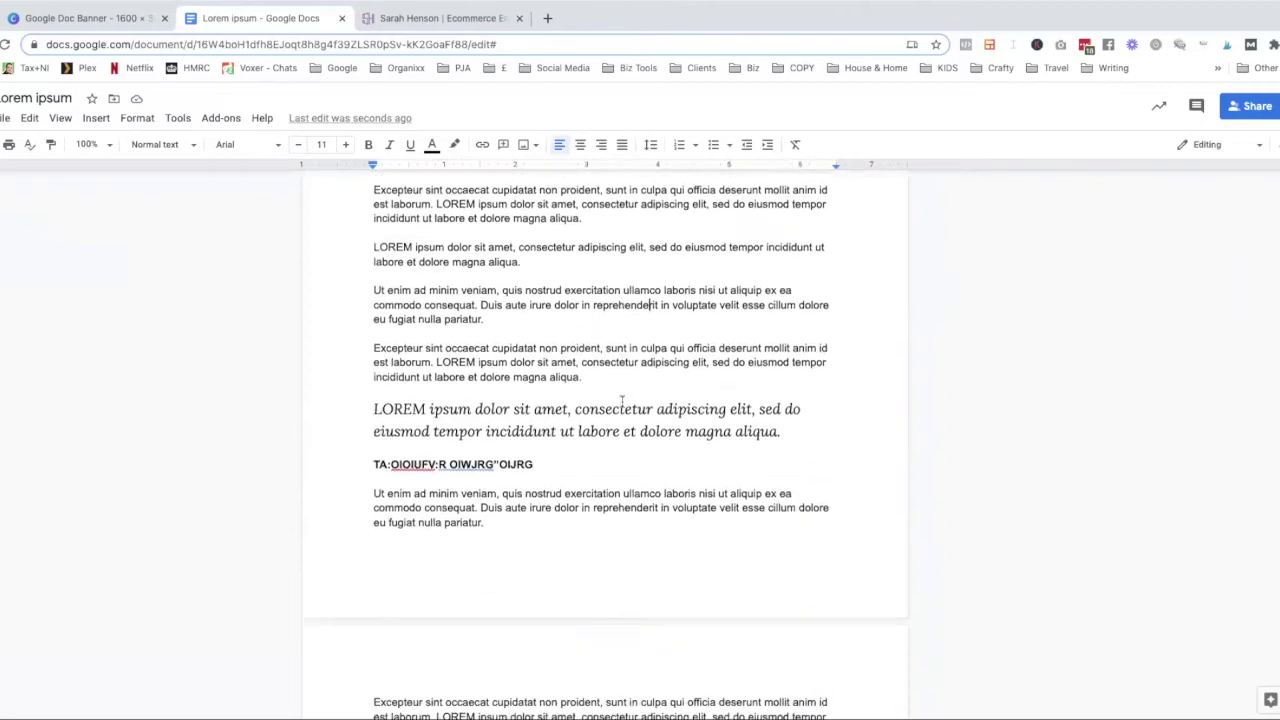
pyautogui.scroll(1, 622, 400)
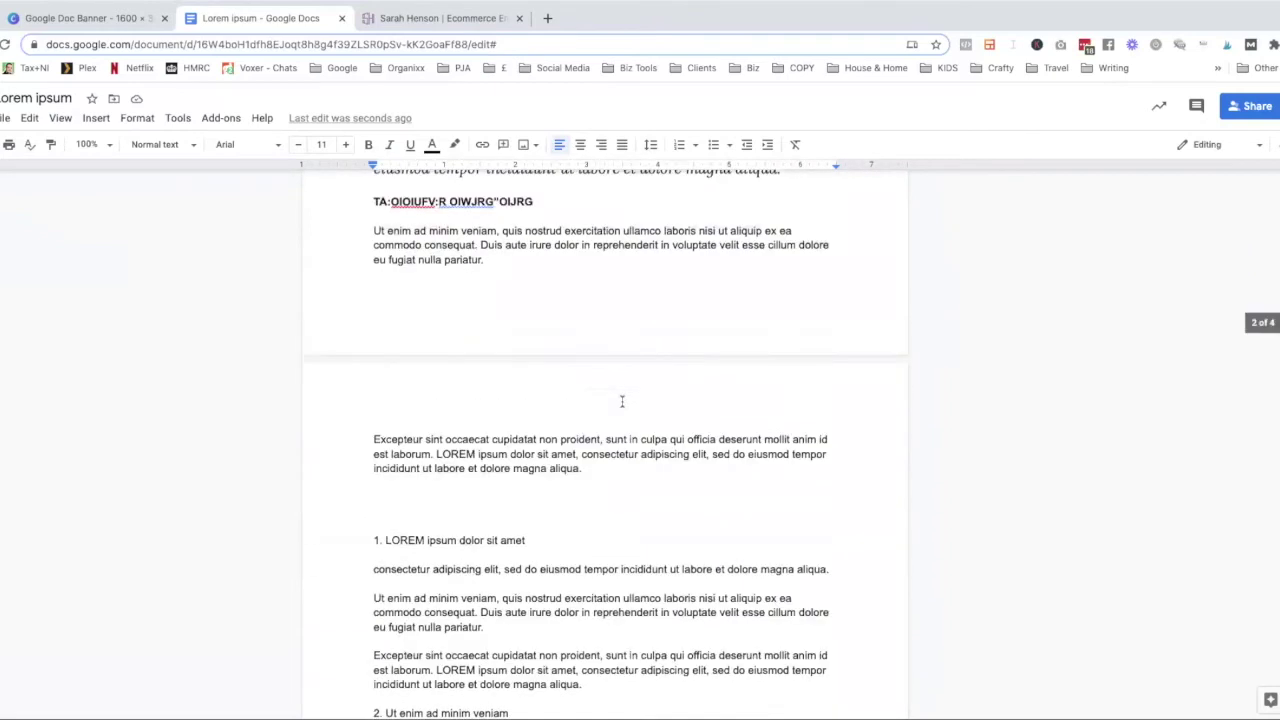
pyautogui.scroll(-1, 622, 400)
pyautogui.click(427, 427)
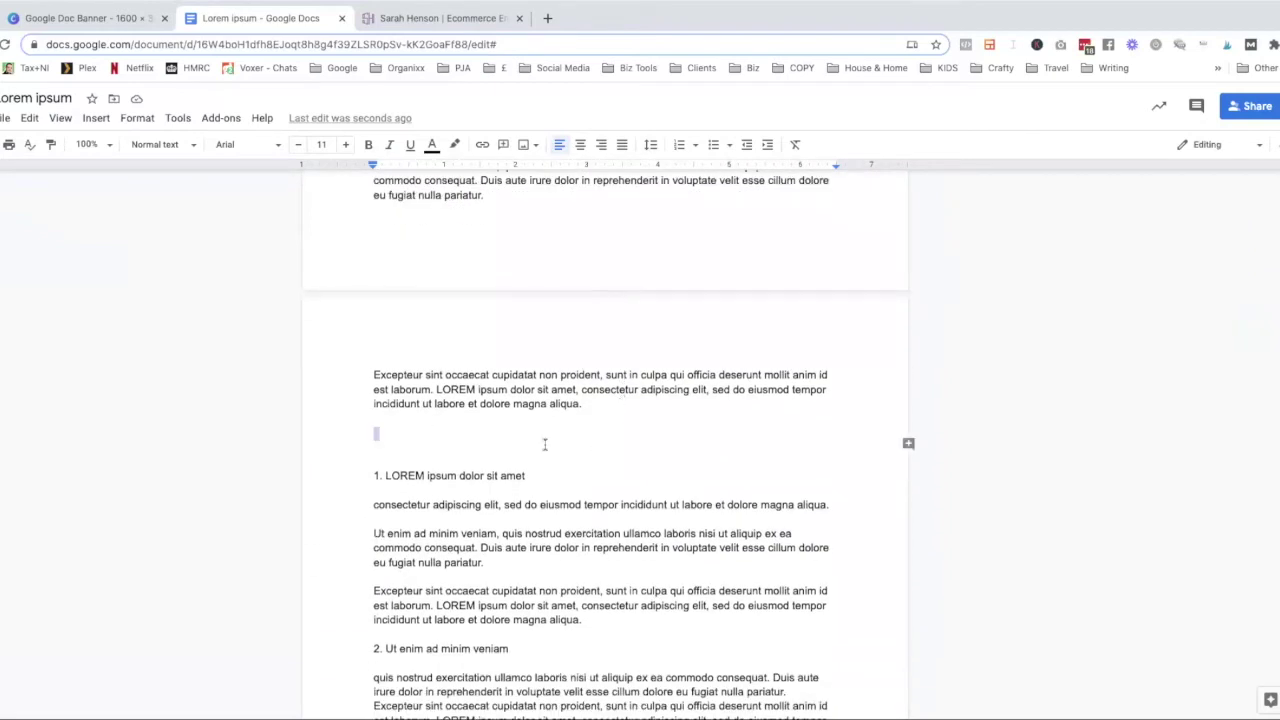
pyautogui.click(403, 431)
# Switch to the Google Doc Banner design in Canva and download it as a PNG
pyautogui.click(100, 22)
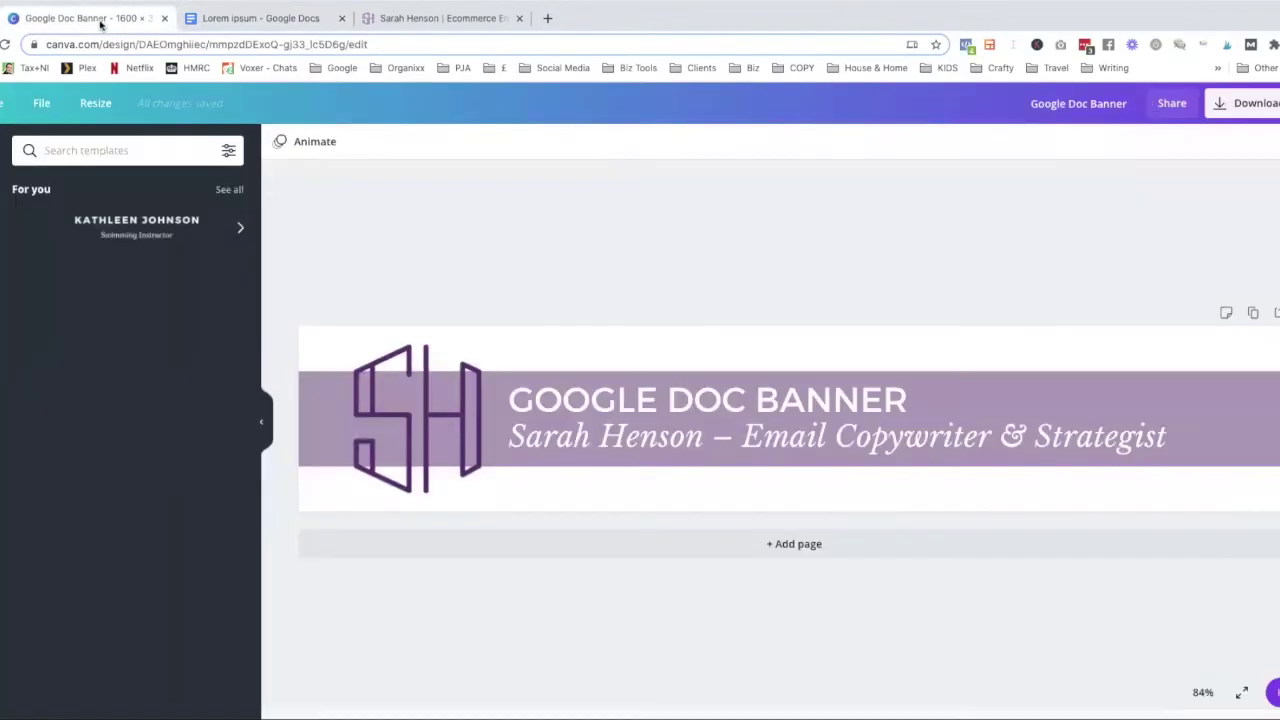
pyautogui.click(1229, 113)
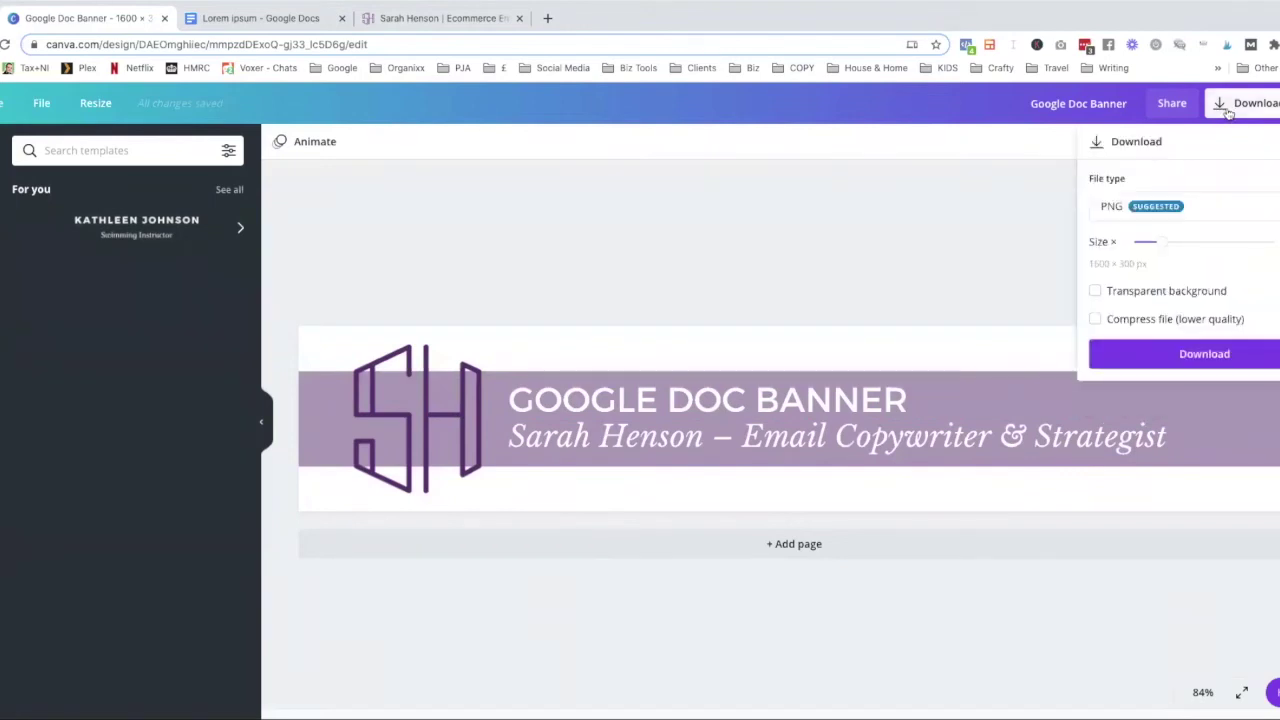
pyautogui.click(1175, 359)
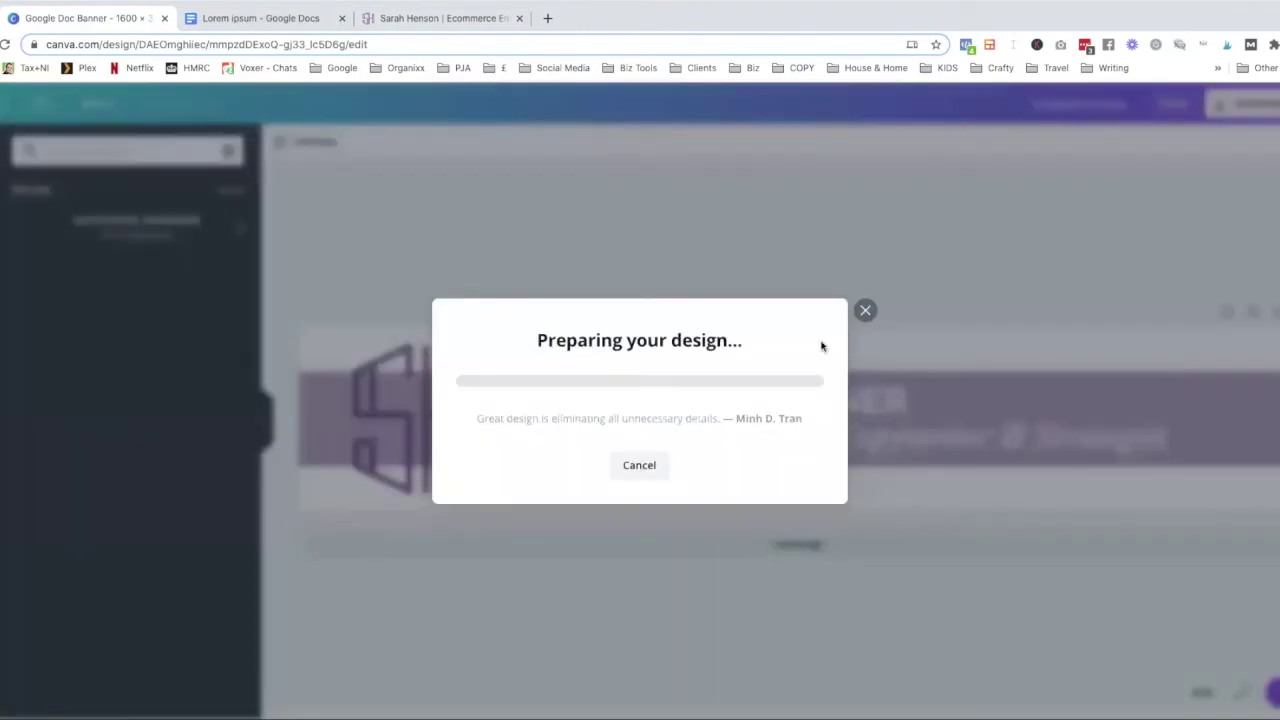
pyautogui.click(865, 247)
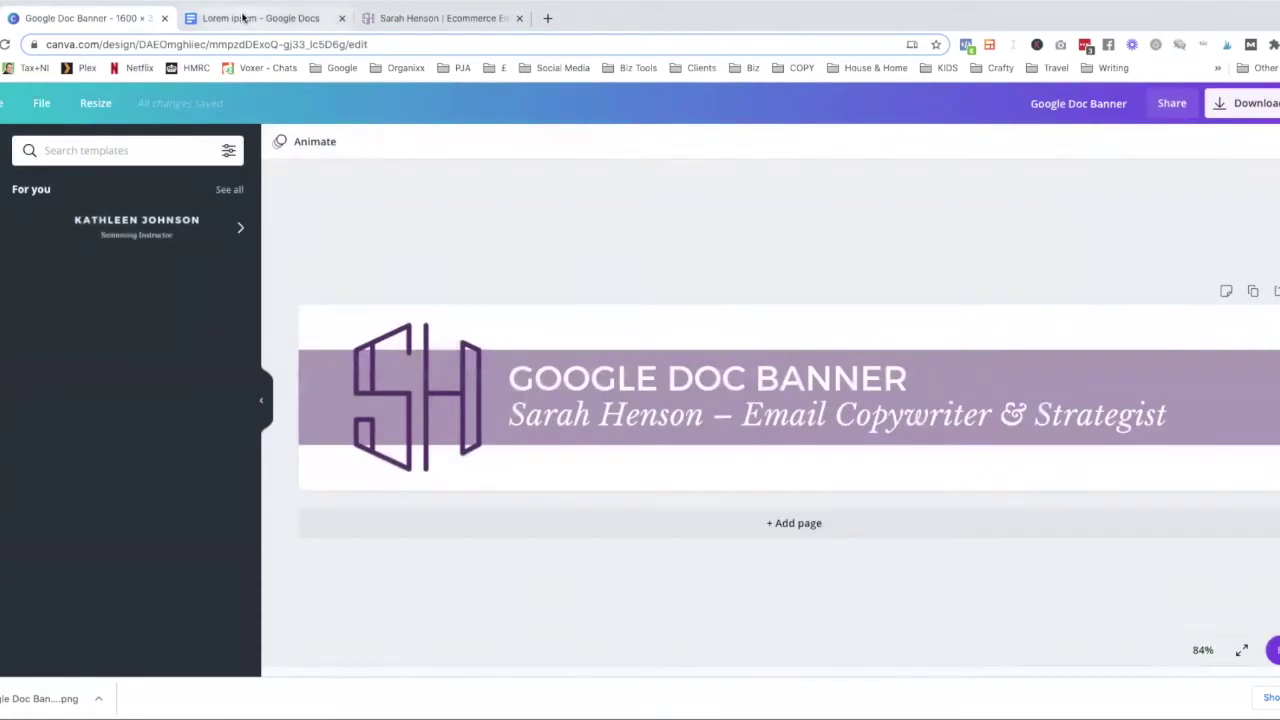
# Return to the Lorem ipsum document in Google Docs and insert the downloaded banner PNG on the empty line below the subtitle
pyautogui.click(223, 17)
pyautogui.scroll(10, 480, 272)
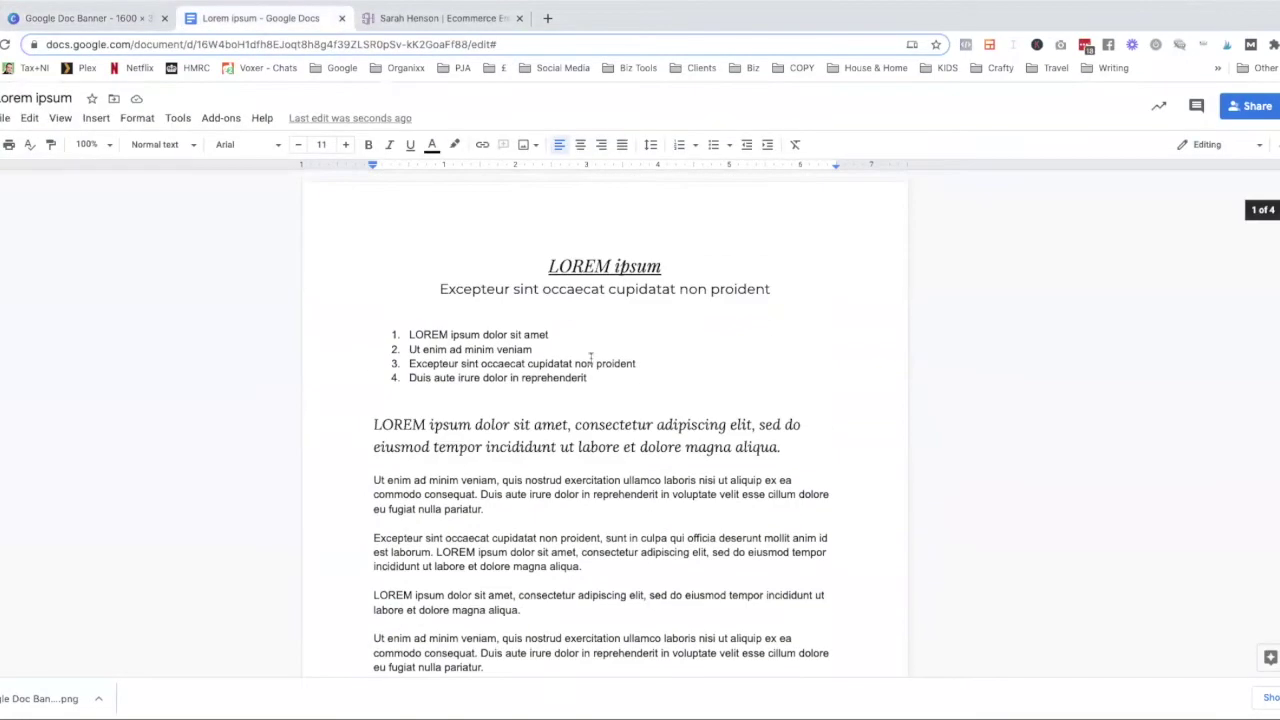
pyautogui.doubleClick(373, 307)
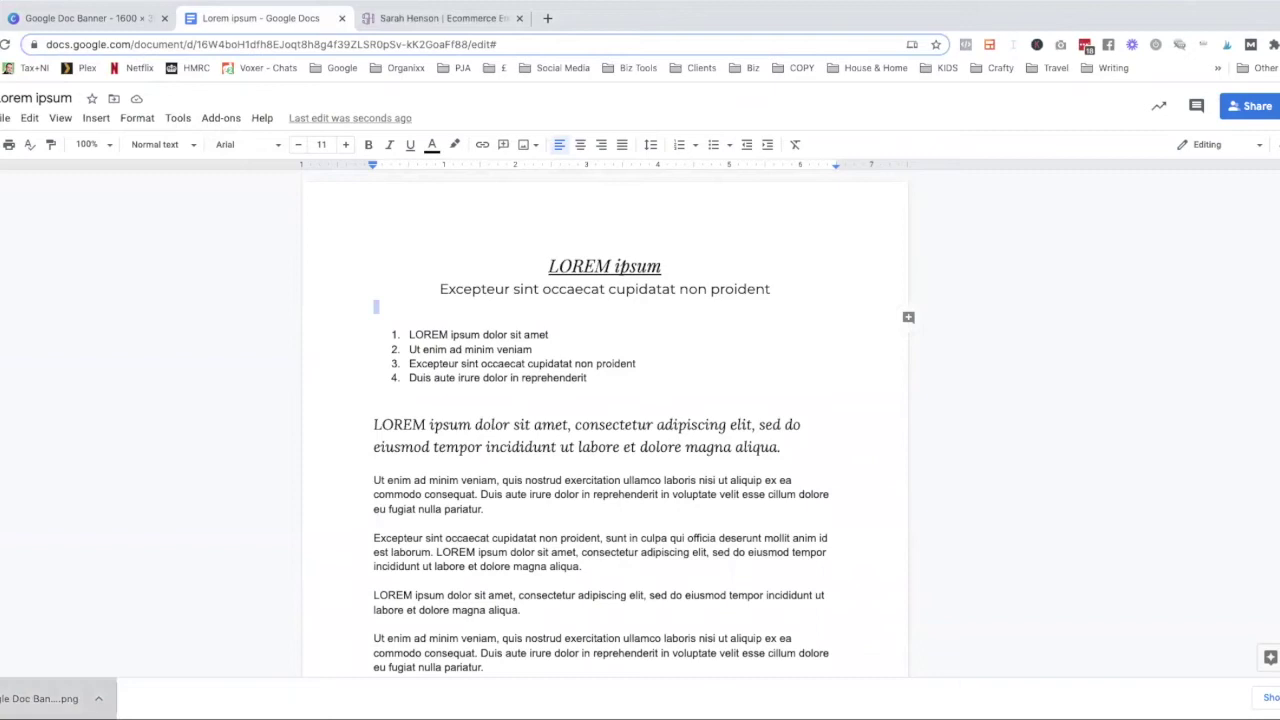
pyautogui.moveTo(40, 698); pyautogui.dragTo(369, 306)
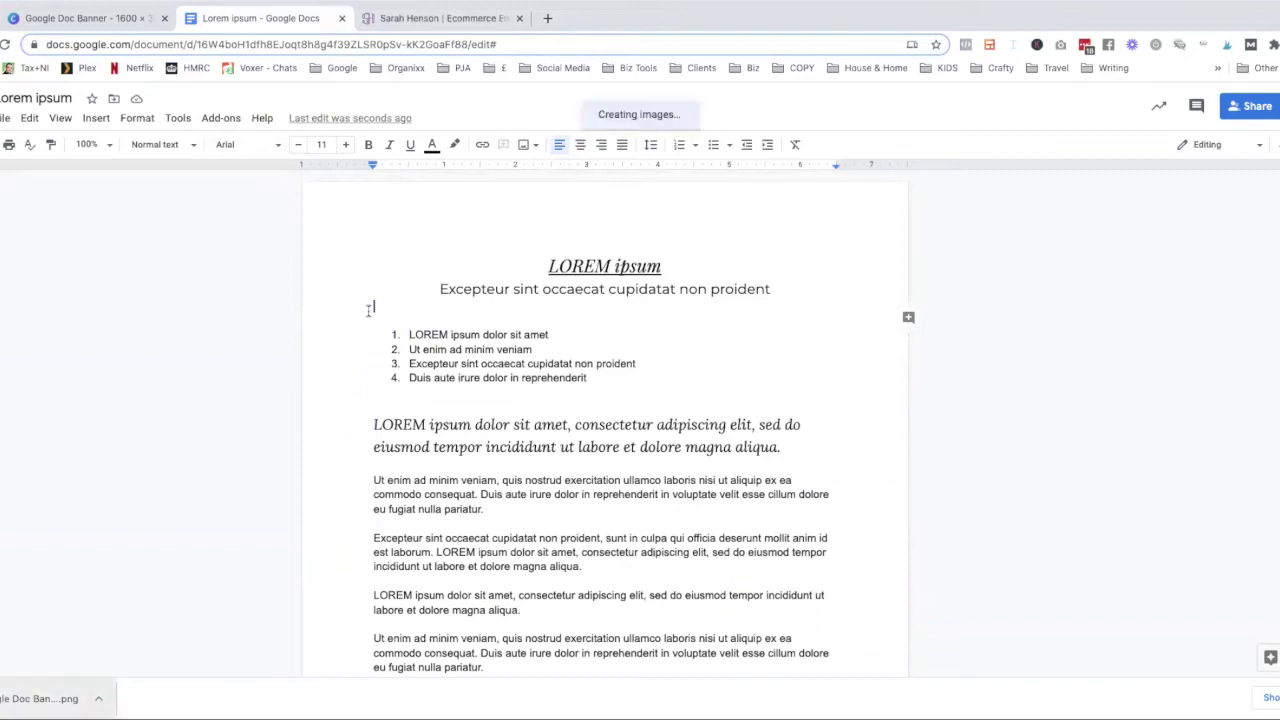
# Try wrapping the text around the banner image and settle on the Break text layout
pyautogui.click(535, 344)
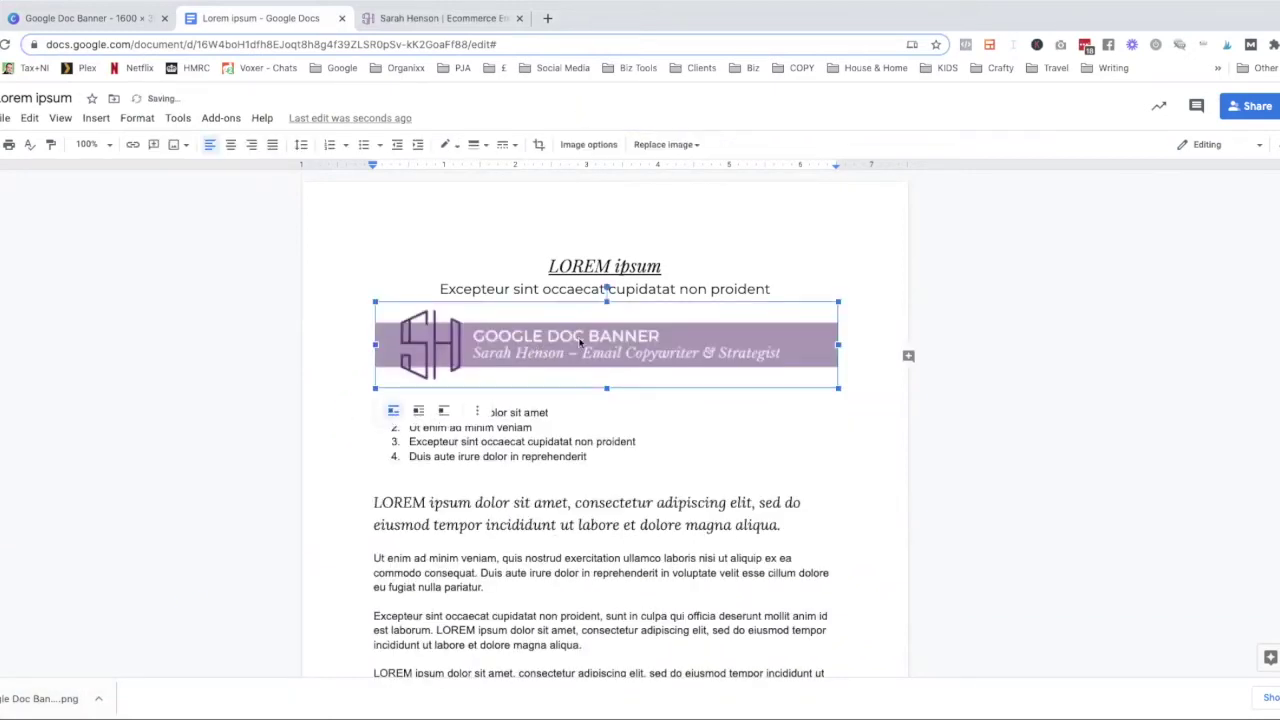
pyautogui.click(420, 412)
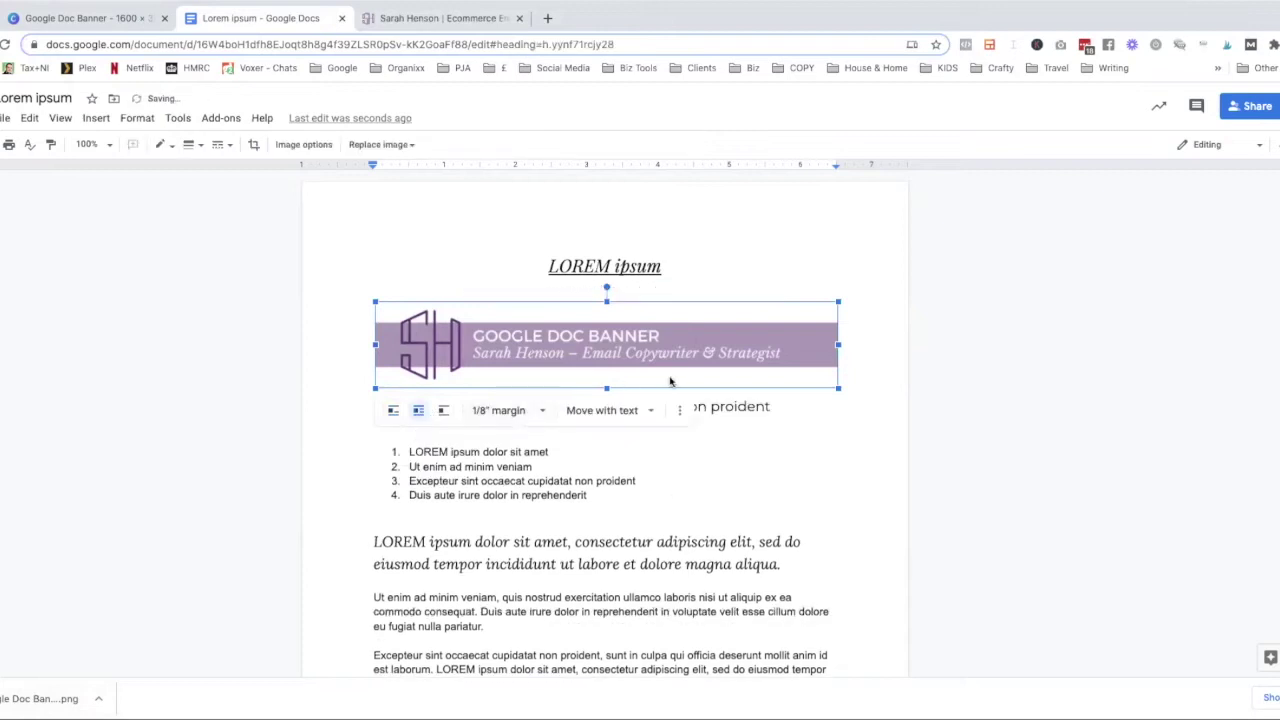
pyautogui.click(444, 411)
# Add the line "owuirf;aouerig;aetng;" directly below the banner, above the numbered list
pyautogui.click(856, 368)
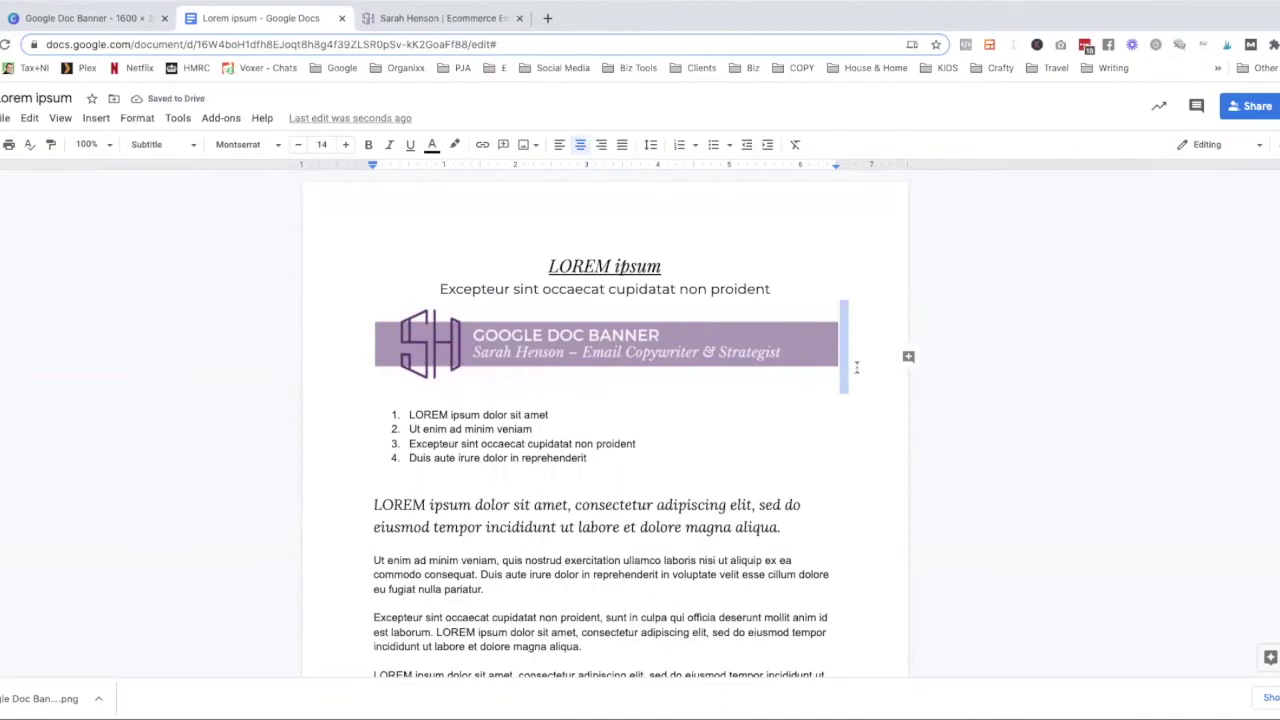
pyautogui.press('Return')
pyautogui.write('owuirf;aouerig;aetng;')
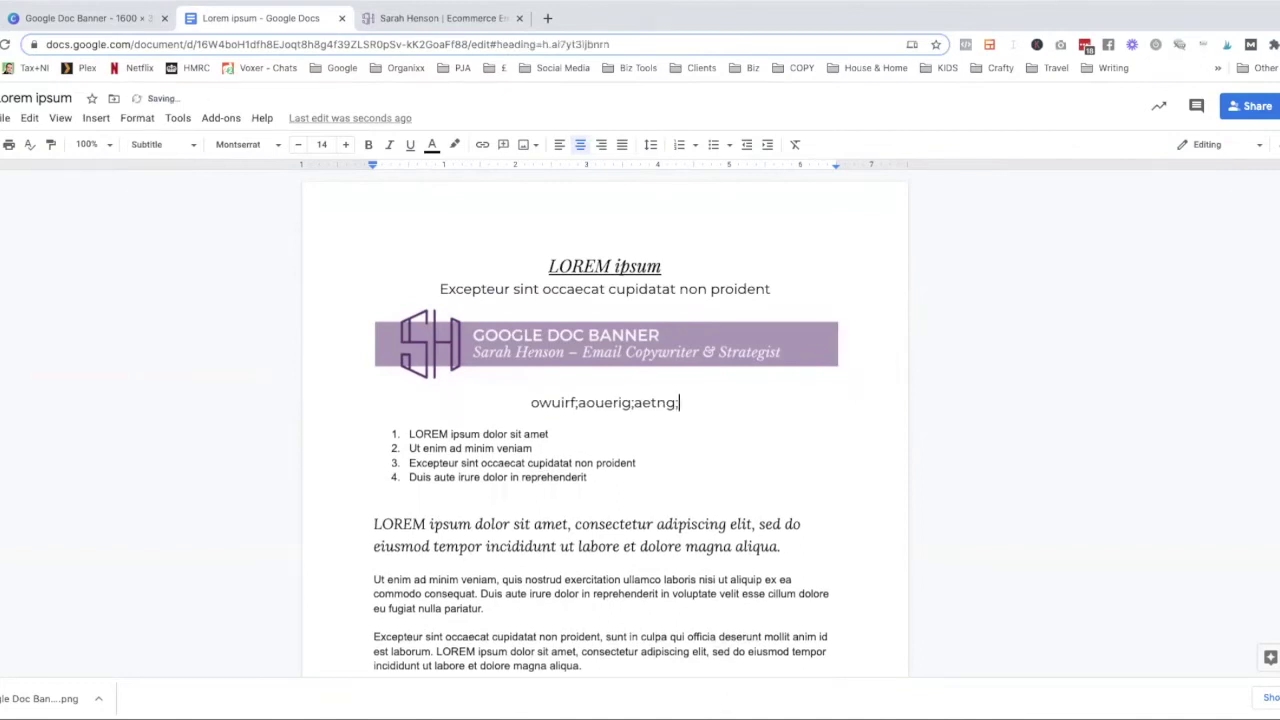
# Extend the filler line below the banner with "oth;oisrth;os", and try shrinking the banner with the subtitle text wrapped beside it
pyautogui.write('oth;oisrth;os')
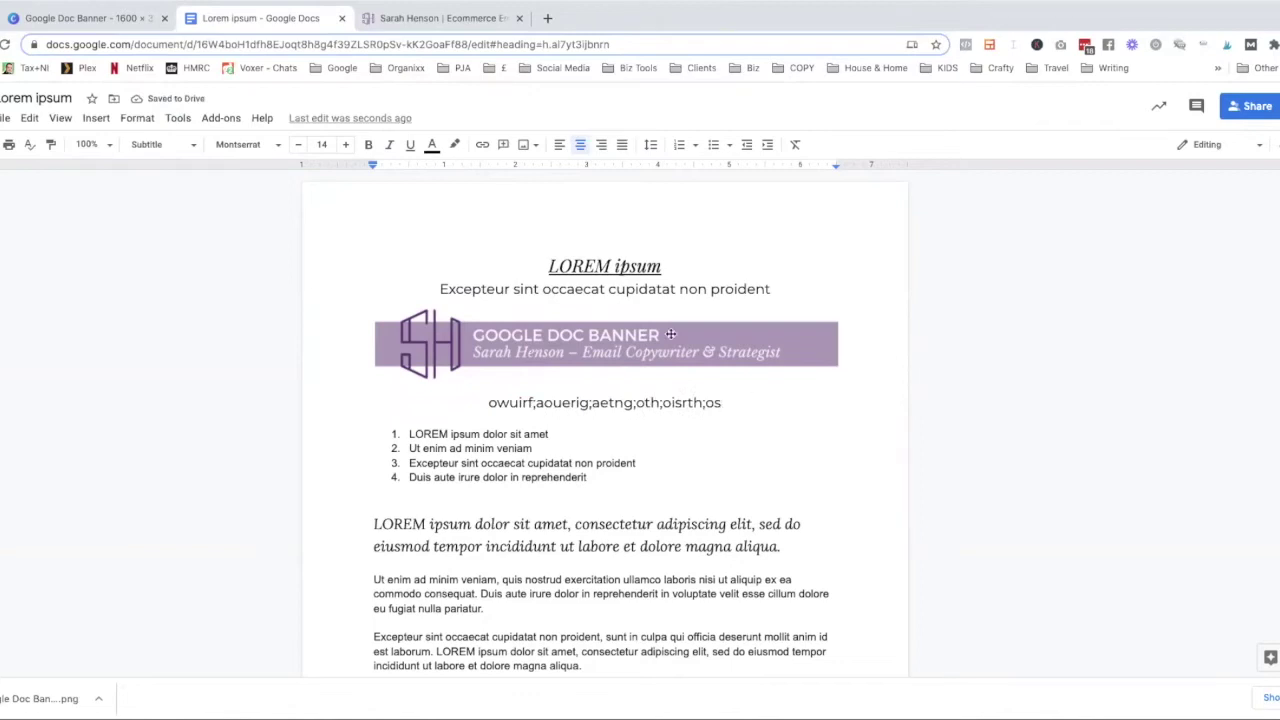
pyautogui.click(465, 384)
pyautogui.click(418, 410)
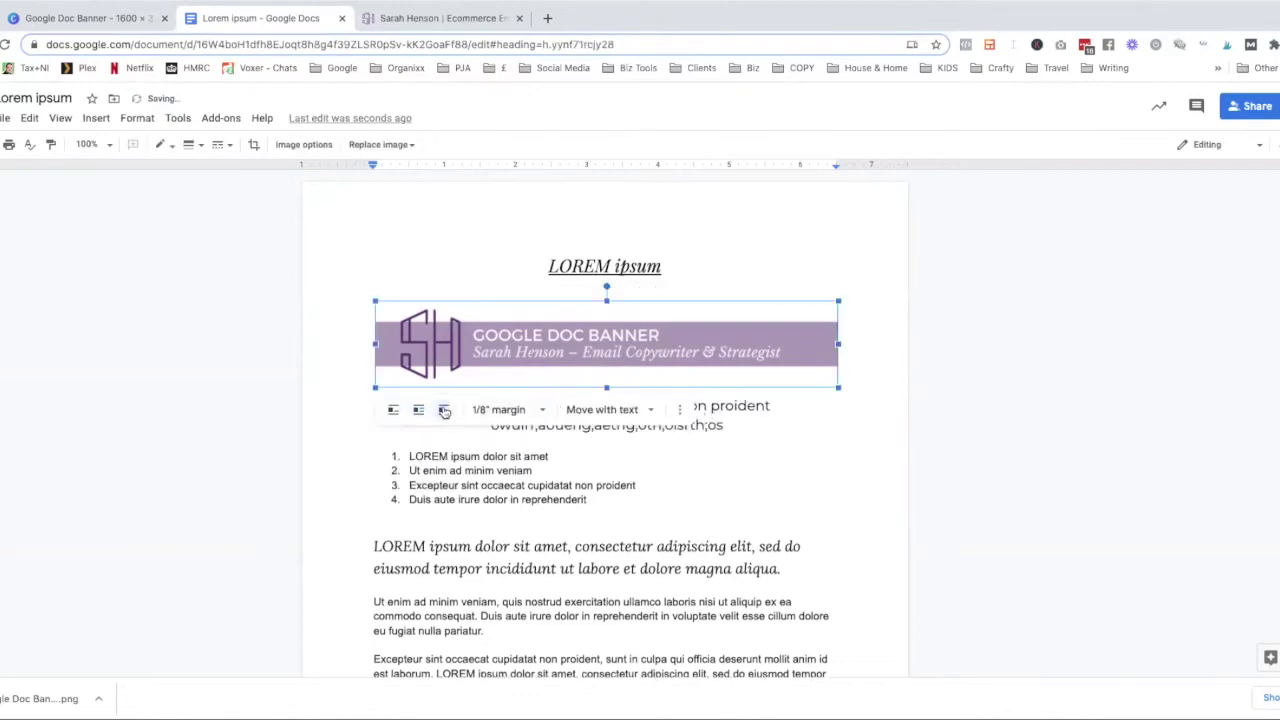
pyautogui.click(446, 412)
pyautogui.moveTo(834, 384); pyautogui.dragTo(470, 352)
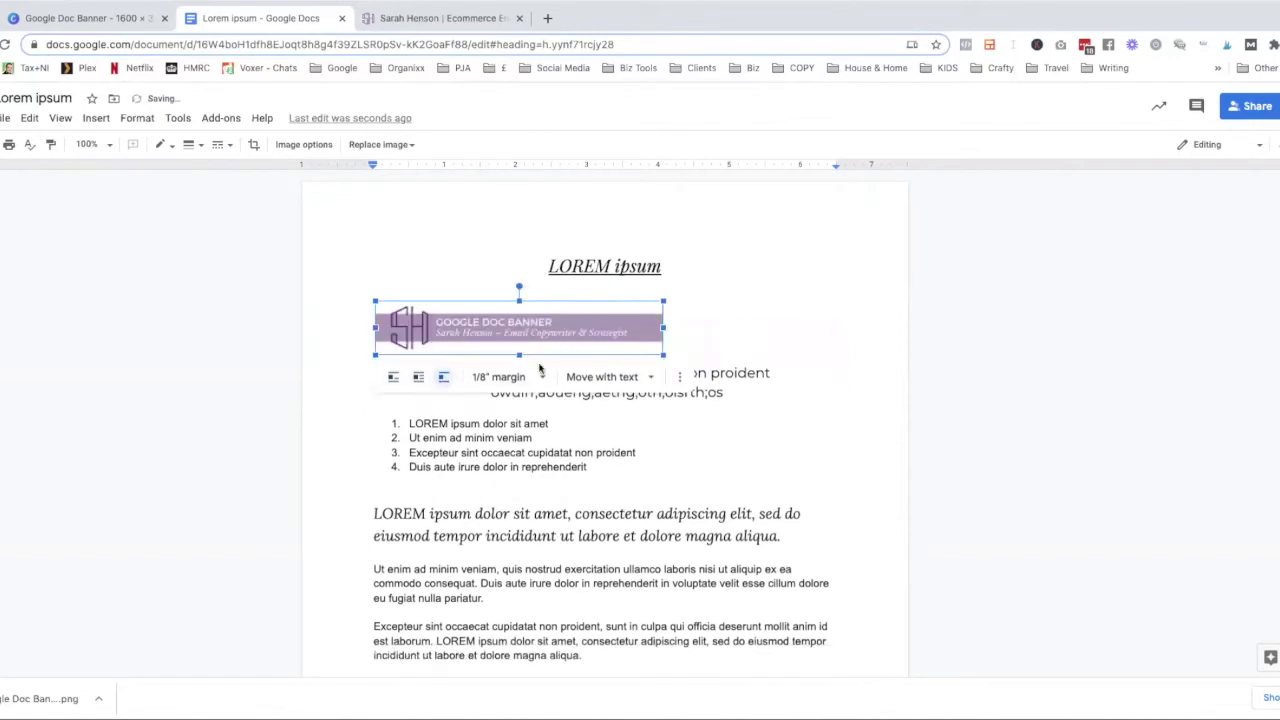
pyautogui.click(418, 377)
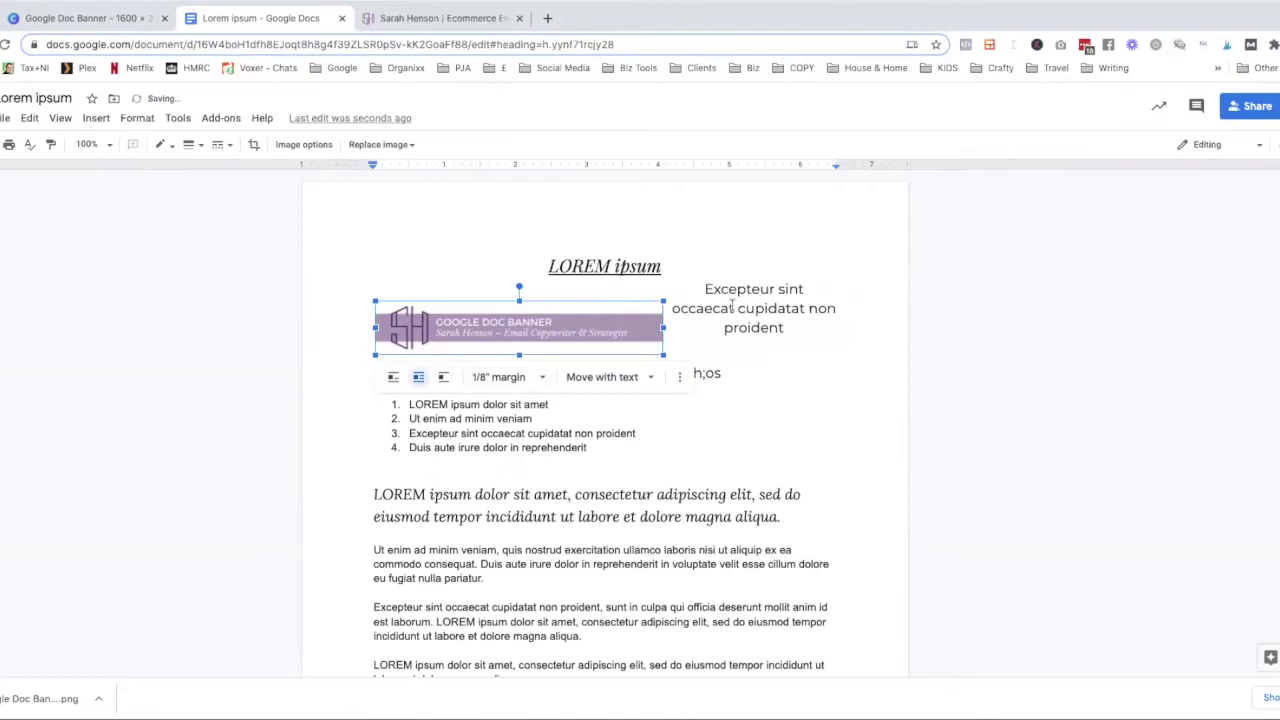
pyautogui.click(797, 352)
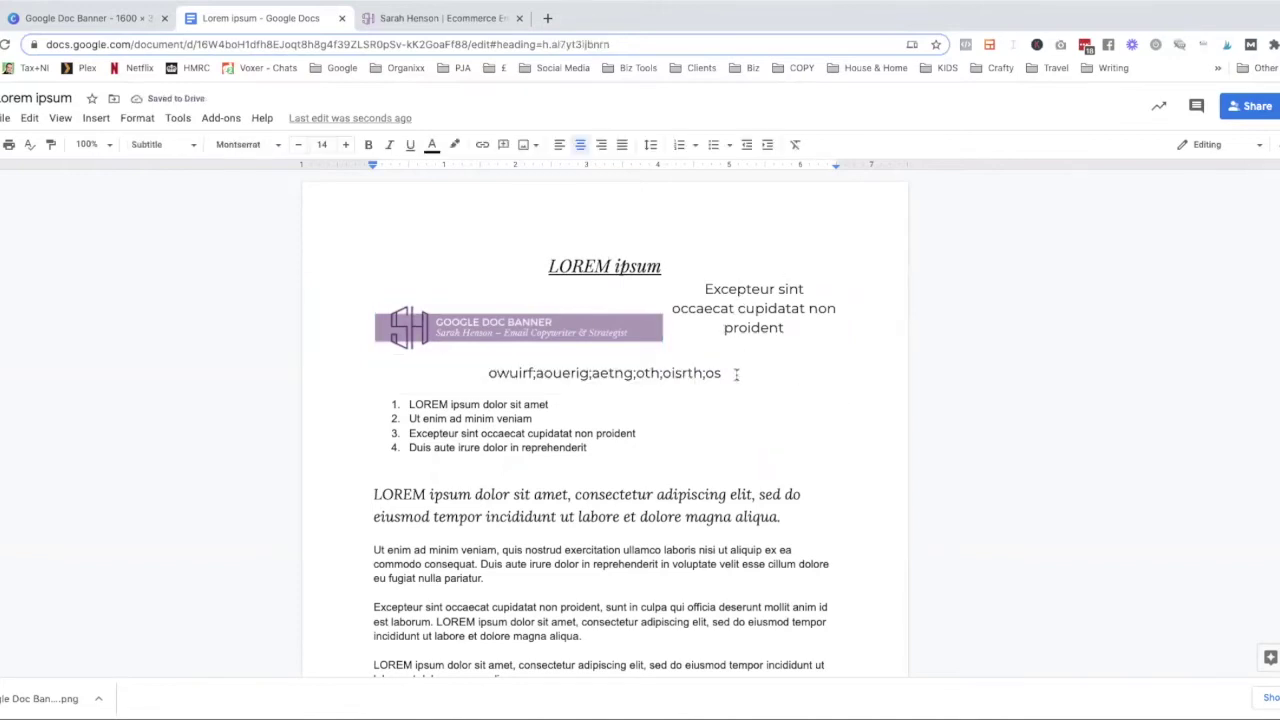
# Delete the filler line below the banner and the subtitle text beside it
pyautogui.moveTo(737, 372); pyautogui.dragTo(454, 373)
pyautogui.press('BackSpace')
pyautogui.moveTo(787, 328); pyautogui.dragTo(704, 289)
pyautogui.press('BackSpace')
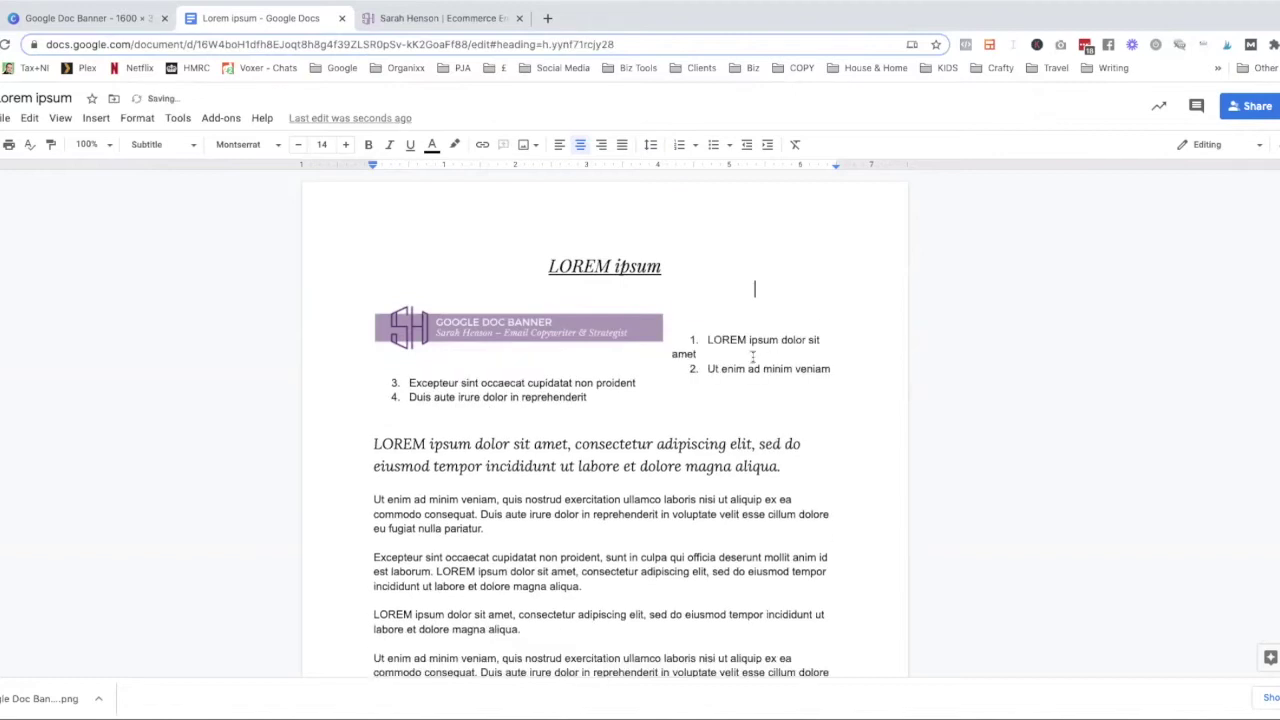
# Remove the banner image from the document body, along with the surplus empty lines between the title and the numbered list
pyautogui.press('Return')
pyautogui.press('Return')
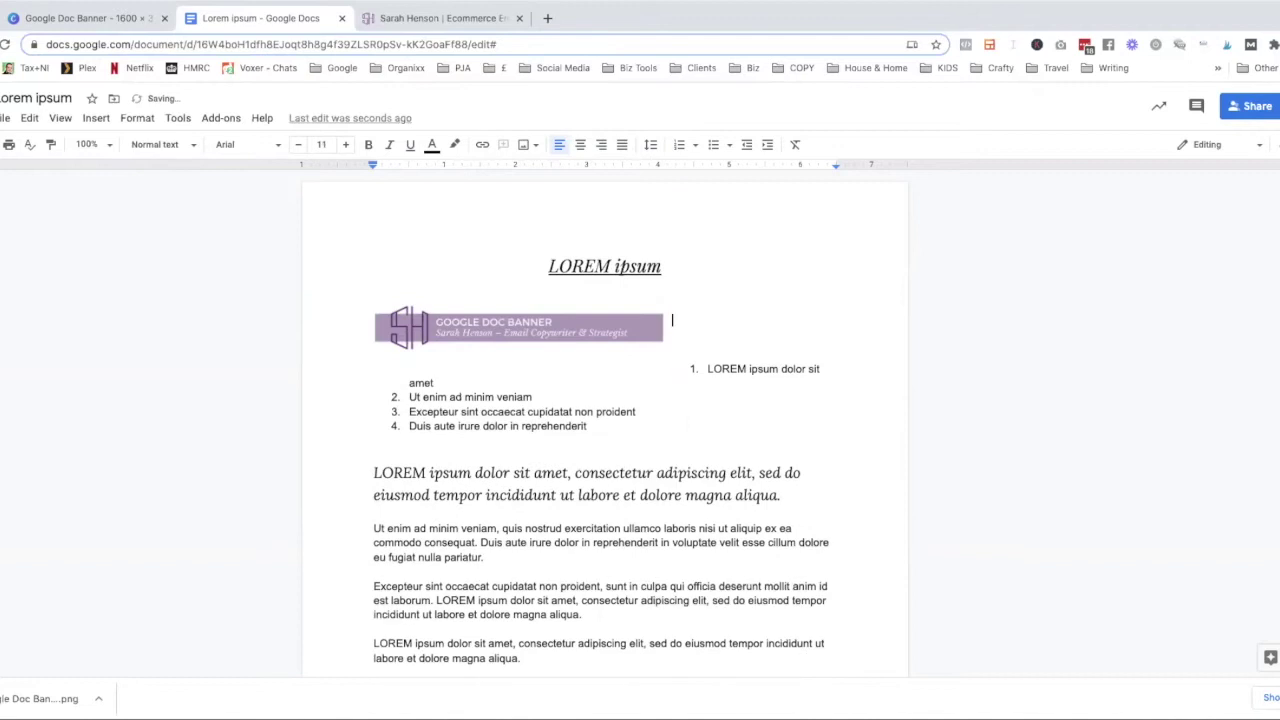
pyautogui.click(480, 325)
pyautogui.press('Delete')
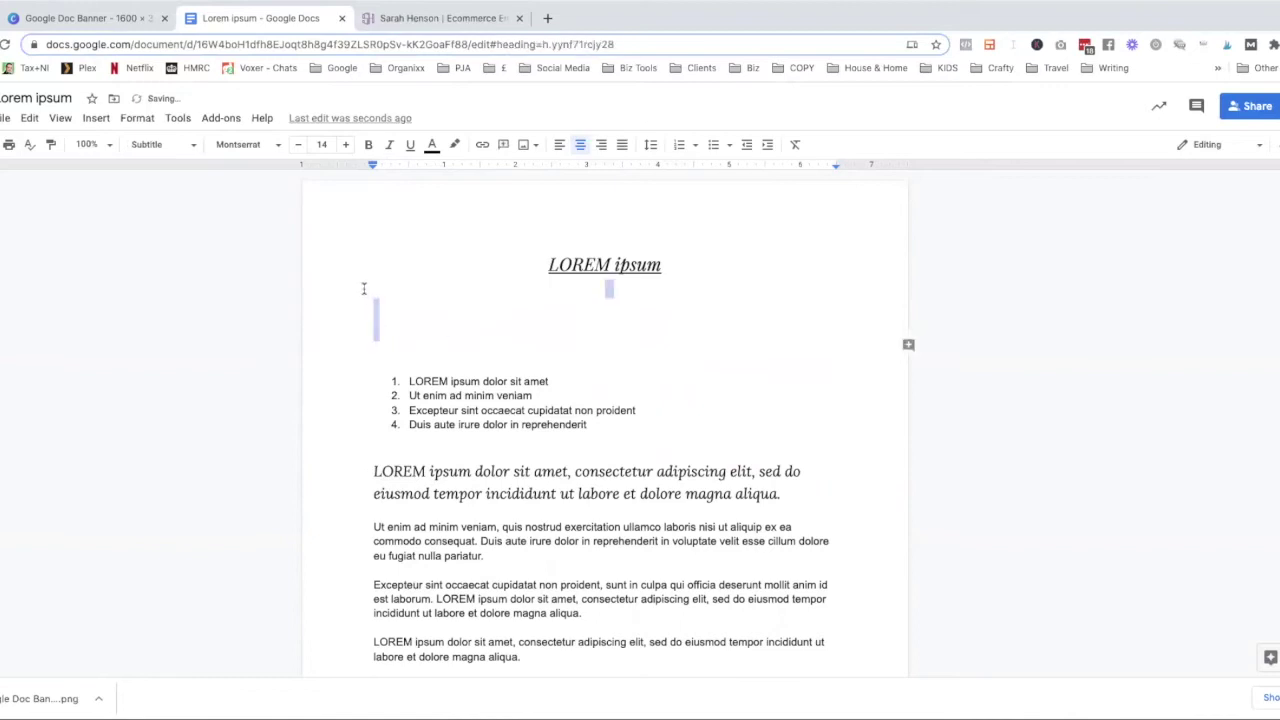
pyautogui.press('Delete')
pyautogui.press('Delete')
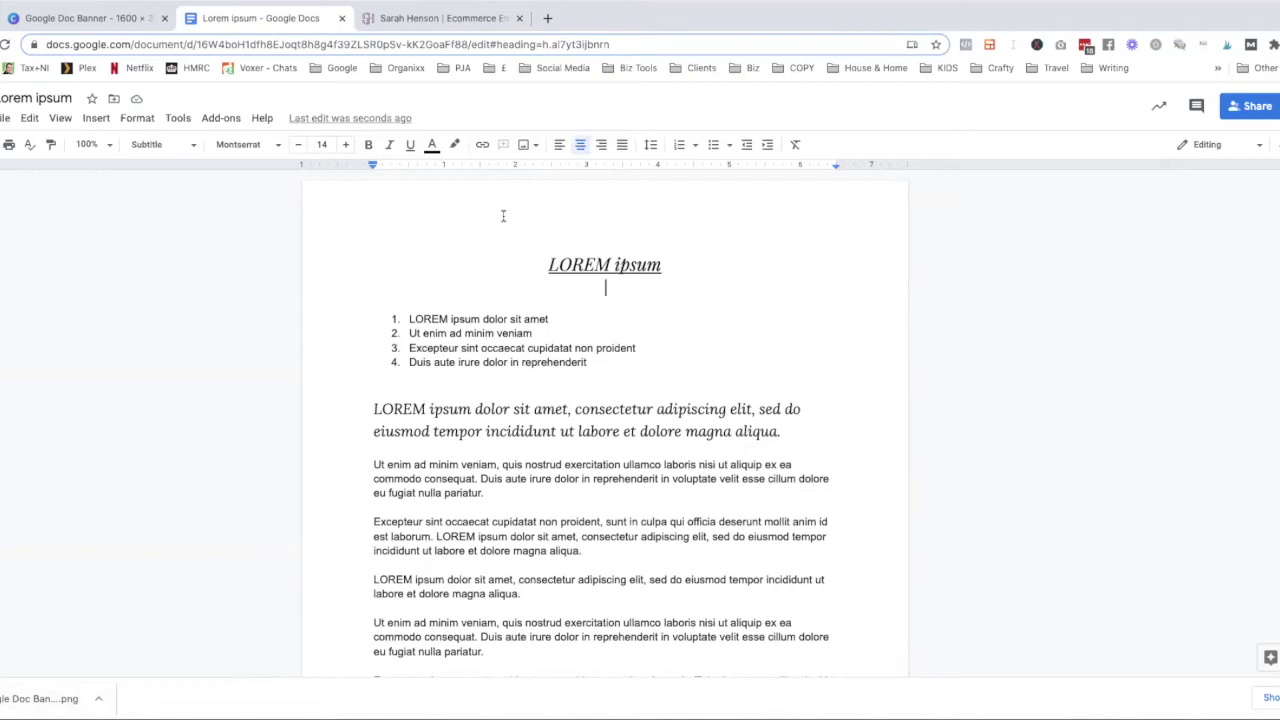
# Open the page header for editing and insert the downloaded Google Doc Banner PNG into it
pyautogui.doubleClick(557, 206)
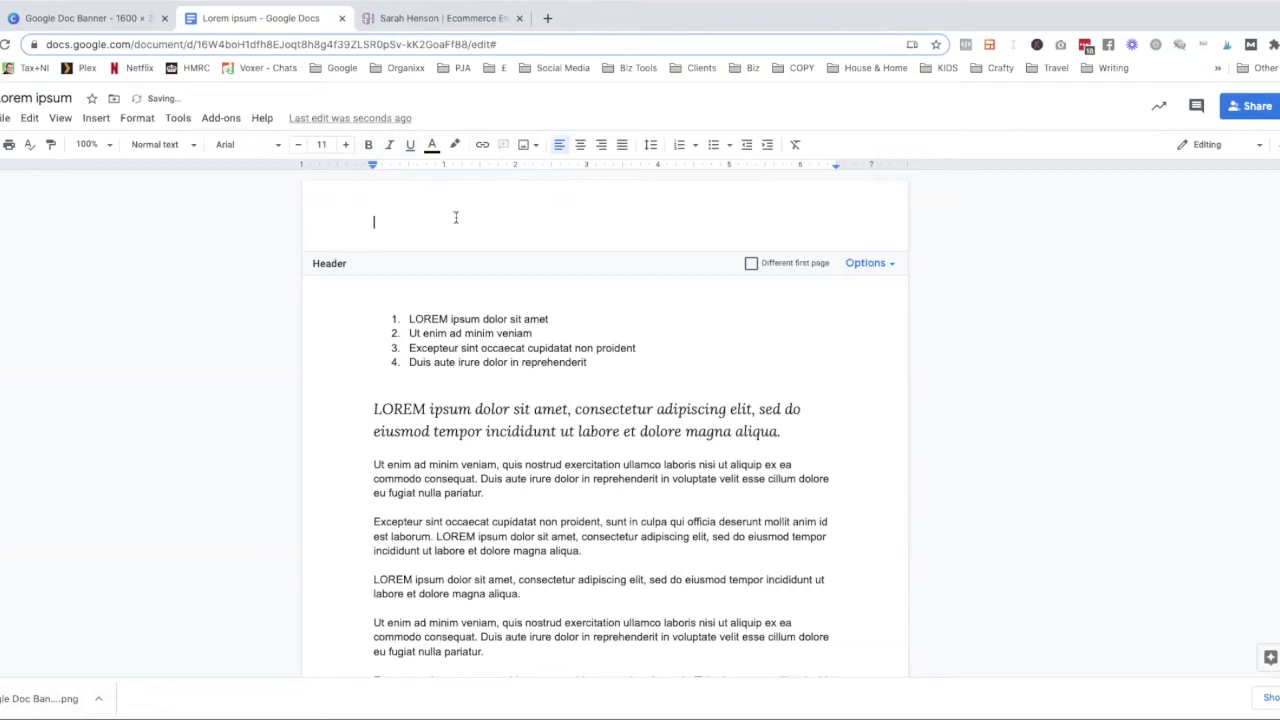
pyautogui.moveTo(30, 694); pyautogui.dragTo(389, 219)
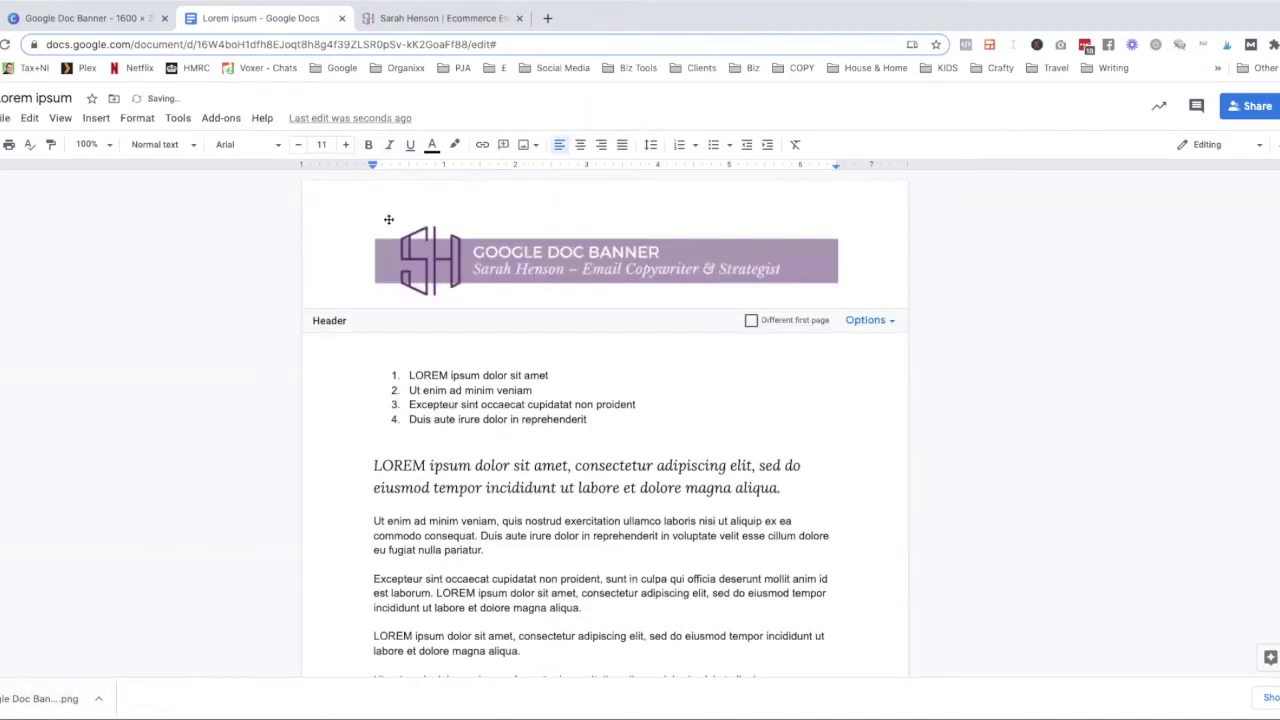
# Set the header banner to Wrap text and stretch it across the full width of the page
pyautogui.click(598, 258)
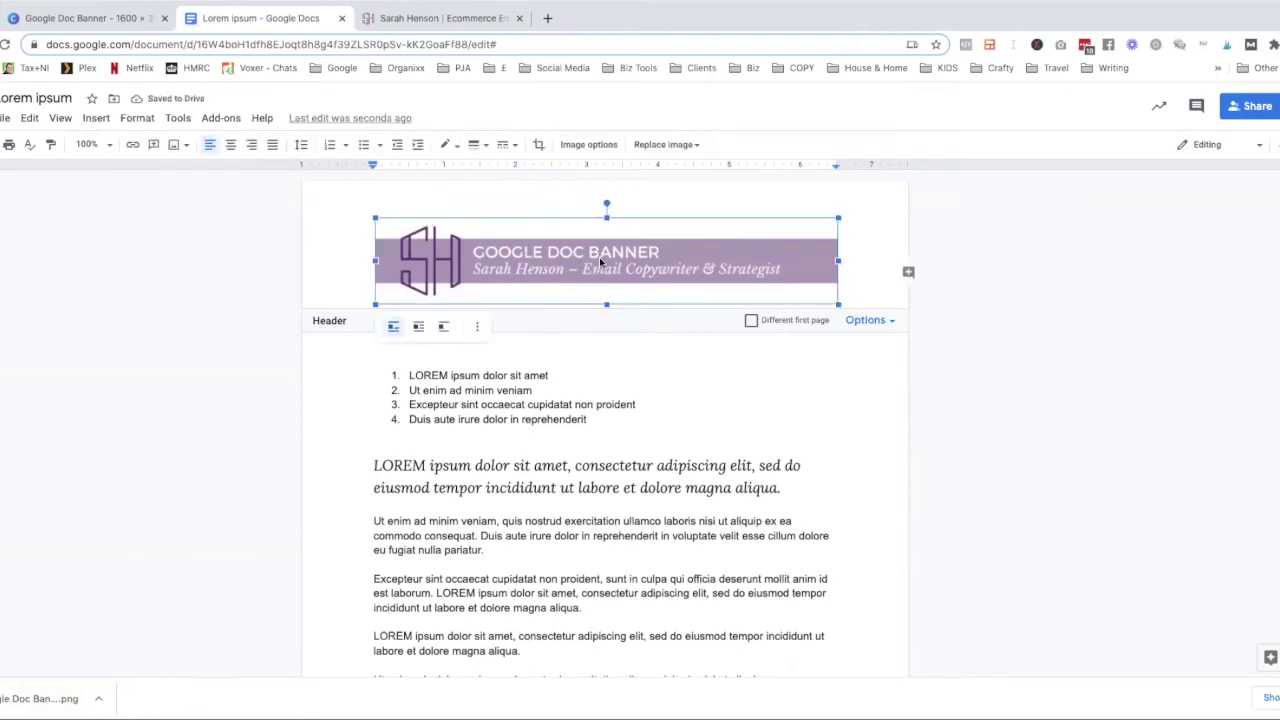
pyautogui.click(419, 330)
pyautogui.moveTo(376, 217); pyautogui.dragTo(300, 205)
pyautogui.moveTo(839, 261); pyautogui.dragTo(906, 251)
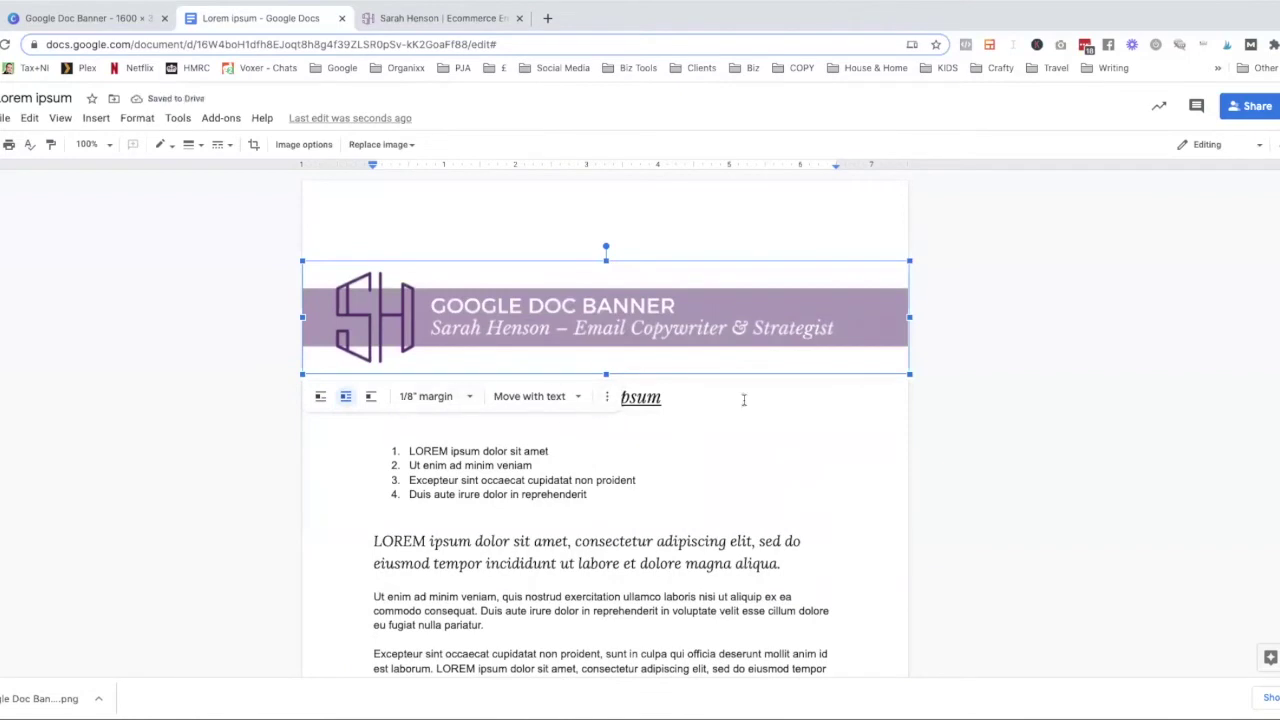
pyautogui.click(812, 406)
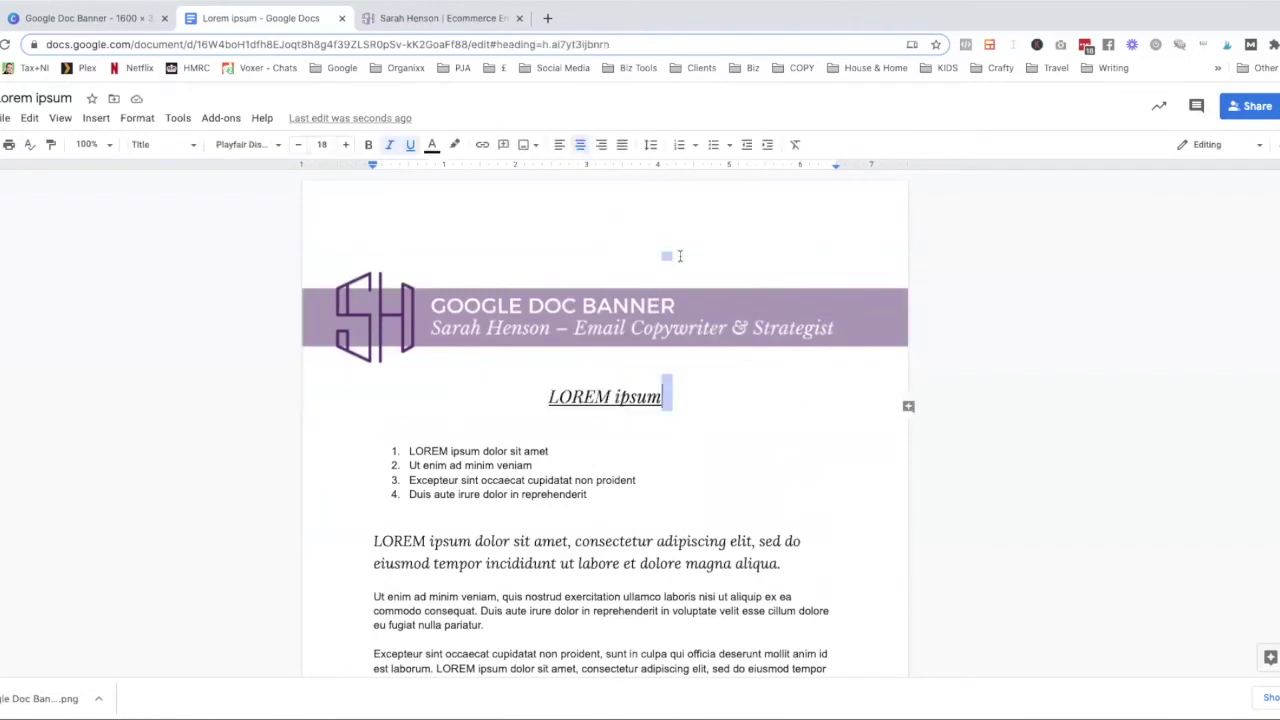
# Move the header banner up to the top of the page and extend it to close the gap at the page's left edge
pyautogui.doubleClick(638, 220)
pyautogui.moveTo(536, 322); pyautogui.dragTo(540, 226)
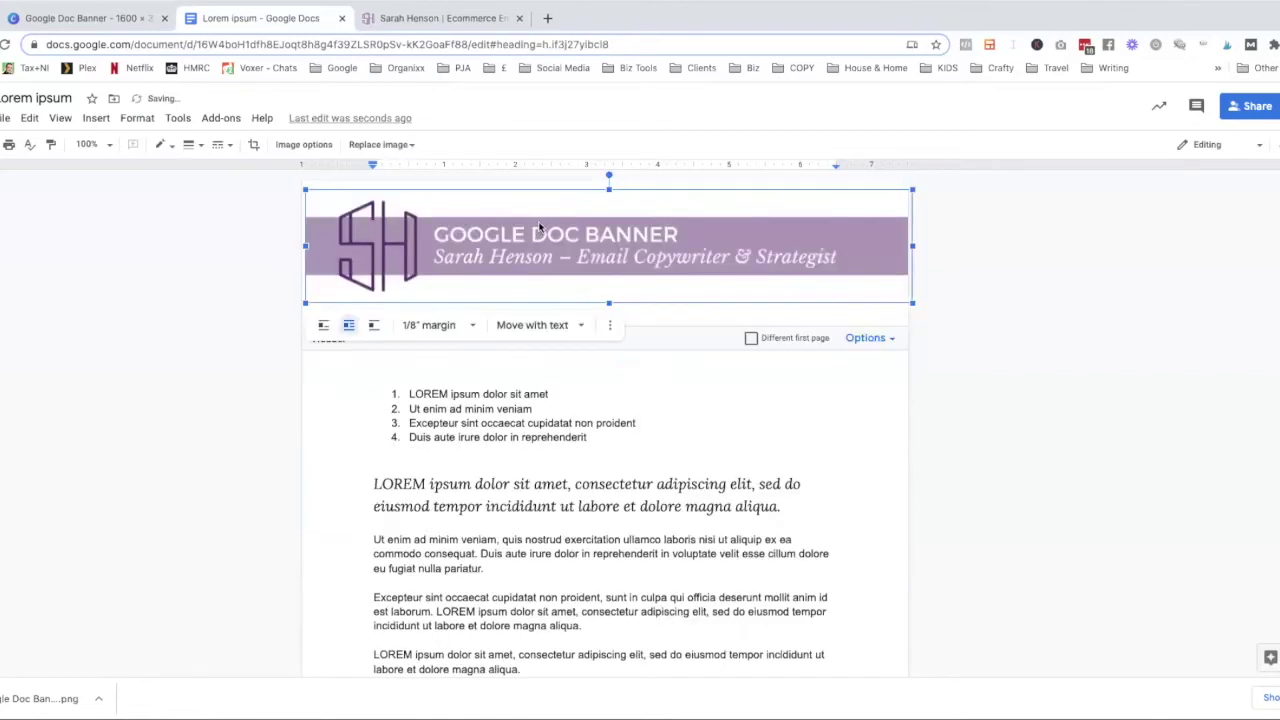
pyautogui.click(703, 409)
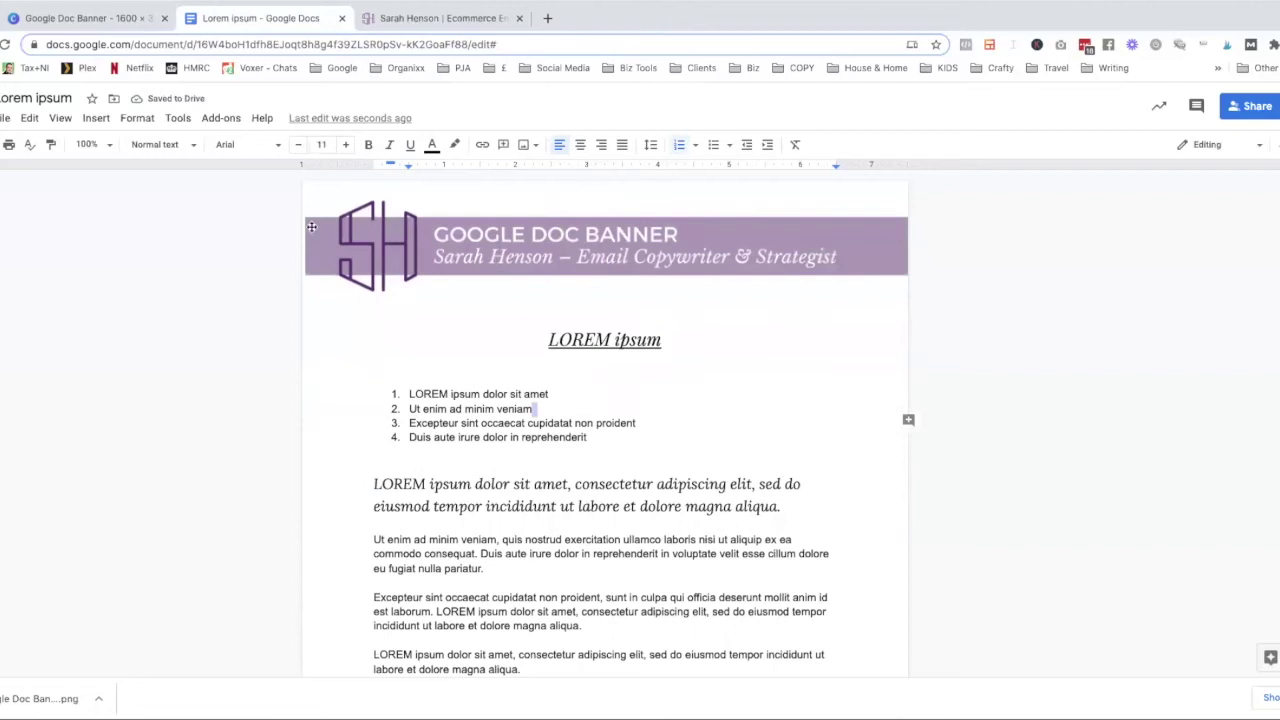
pyautogui.click(560, 242)
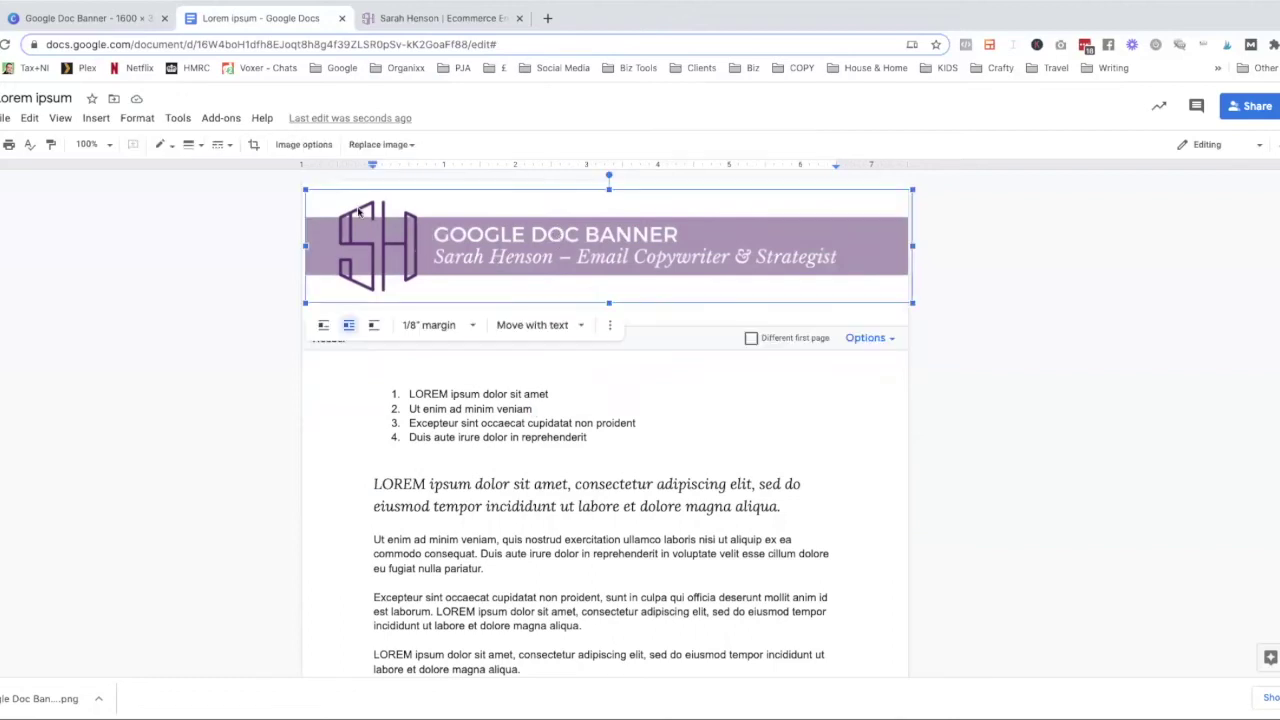
pyautogui.moveTo(306, 189); pyautogui.dragTo(300, 187)
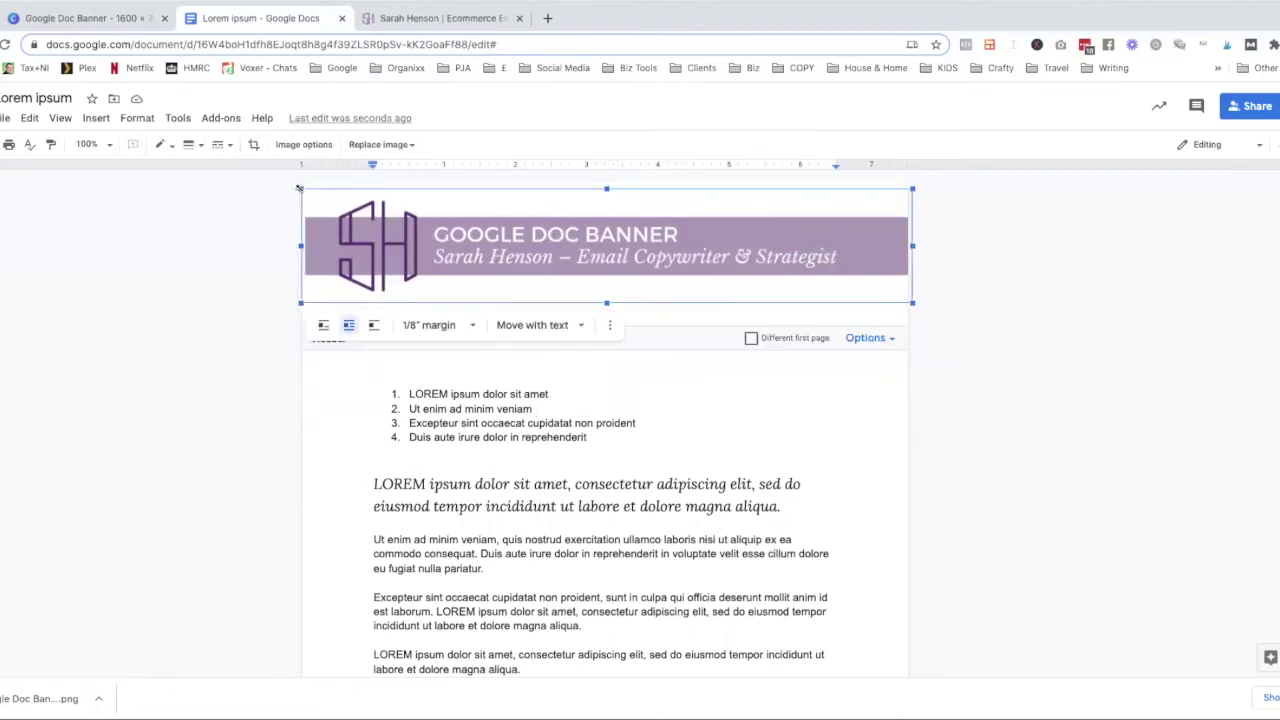
pyautogui.click(991, 289)
pyautogui.click(785, 380)
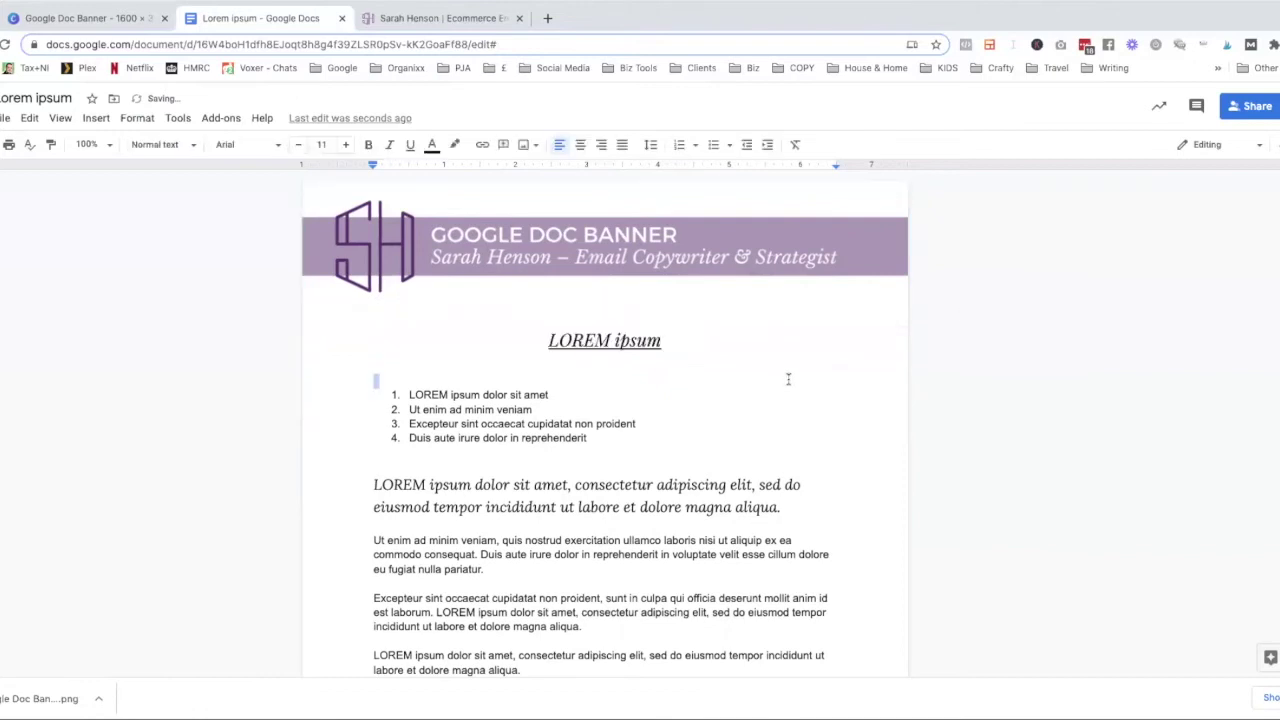
pyautogui.scroll(-1, 1118, 404)
pyautogui.scroll(1, 1118, 404)
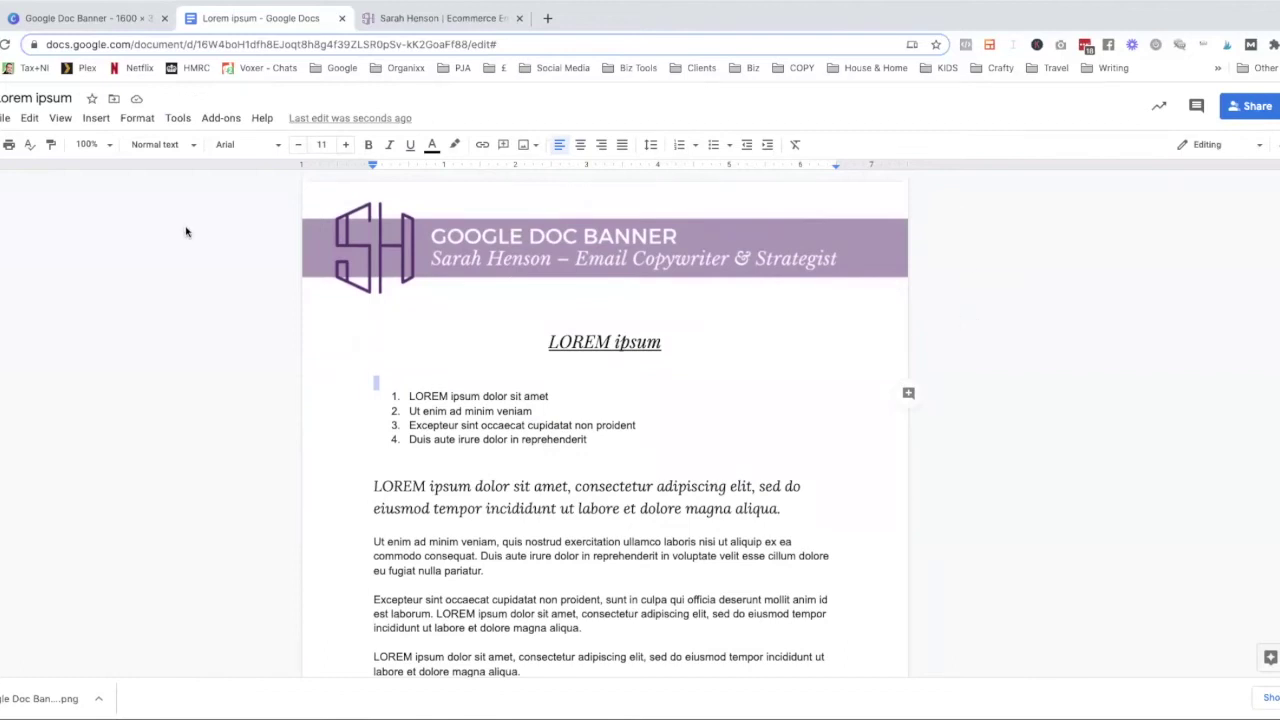
# Download the Lorem ipsum document as a PDF Document (.pdf)
pyautogui.click(4, 118)
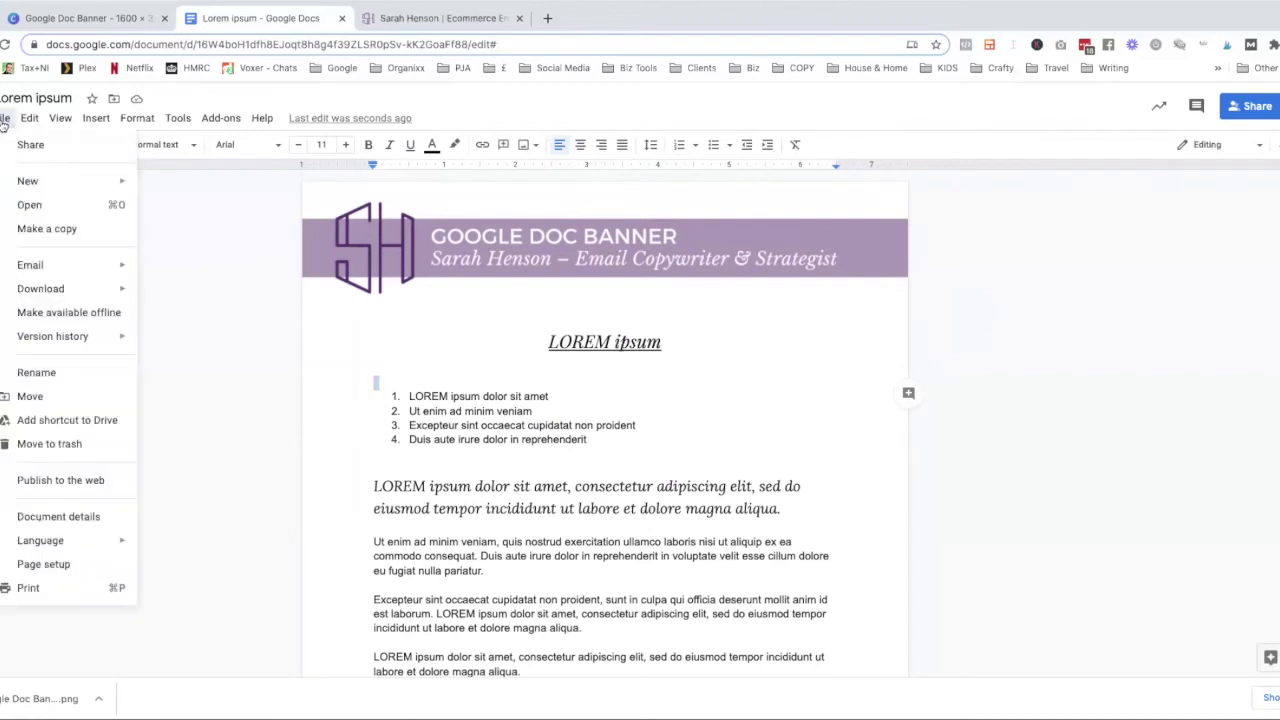
pyautogui.moveTo(91, 288)
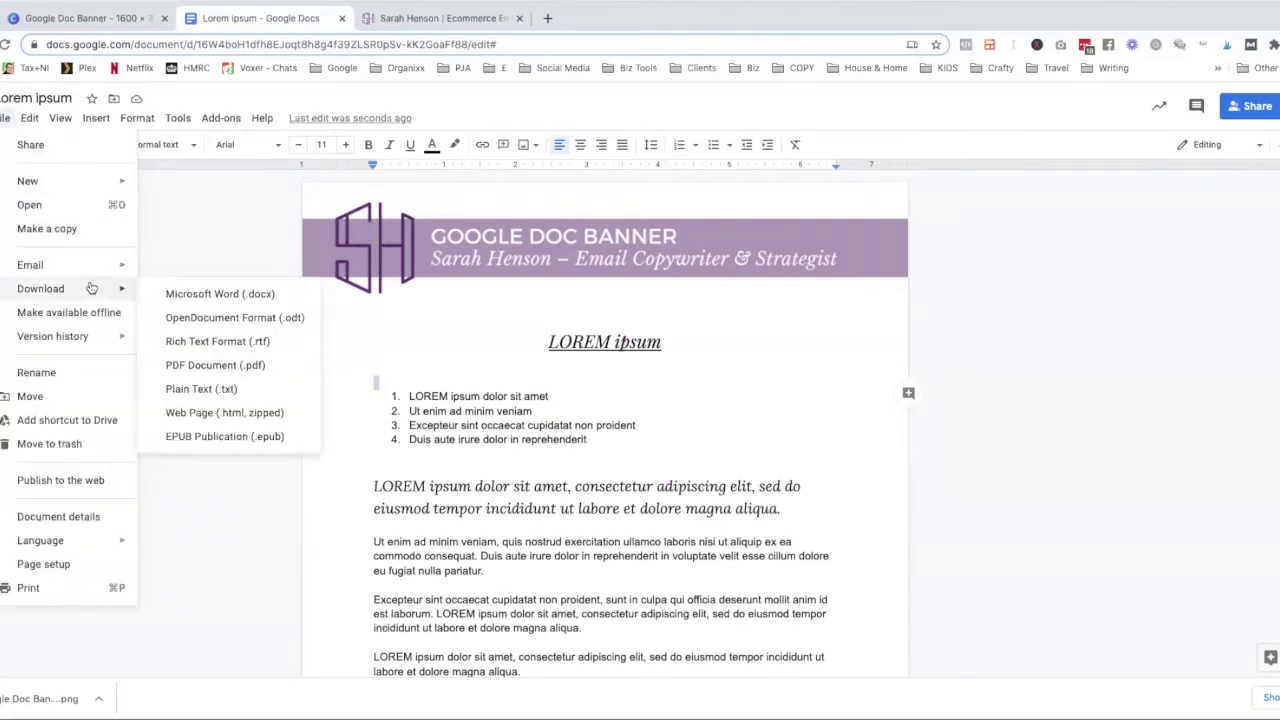
pyautogui.click(257, 368)
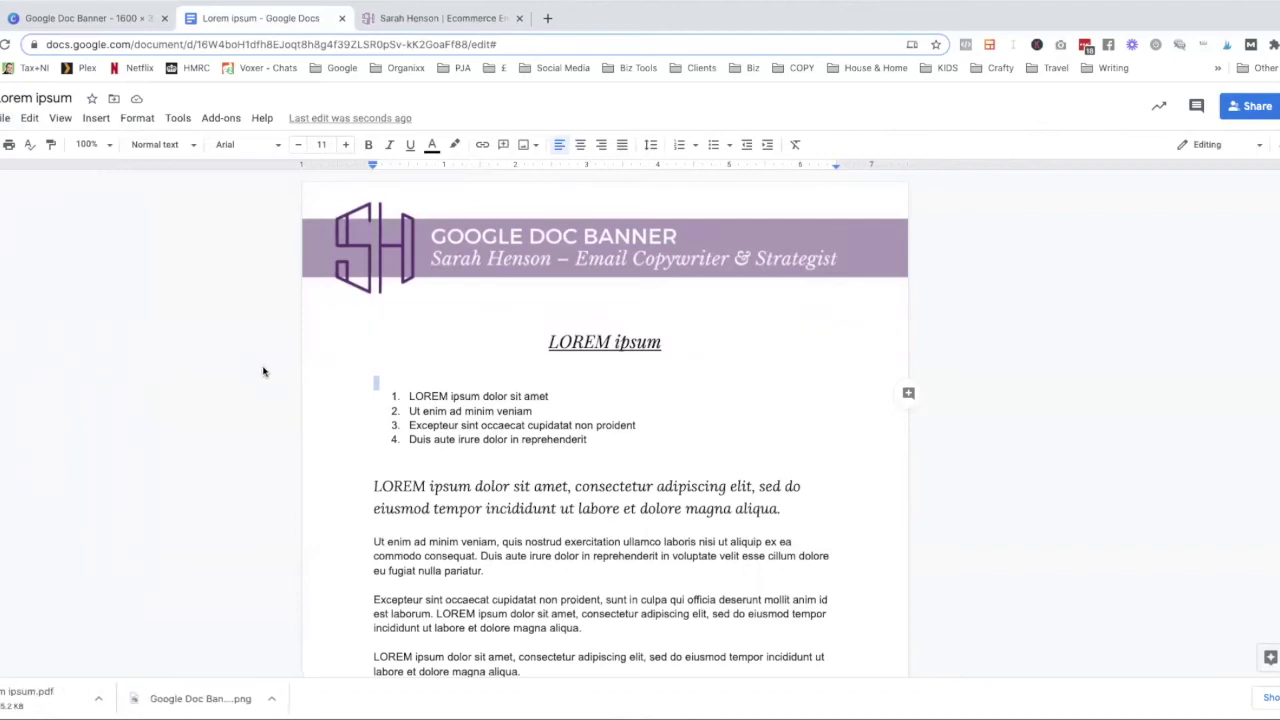
# Open the downloaded Lorem ipsum.pdf, check how the header banner looks on the page, and close it again
pyautogui.click(40, 698)
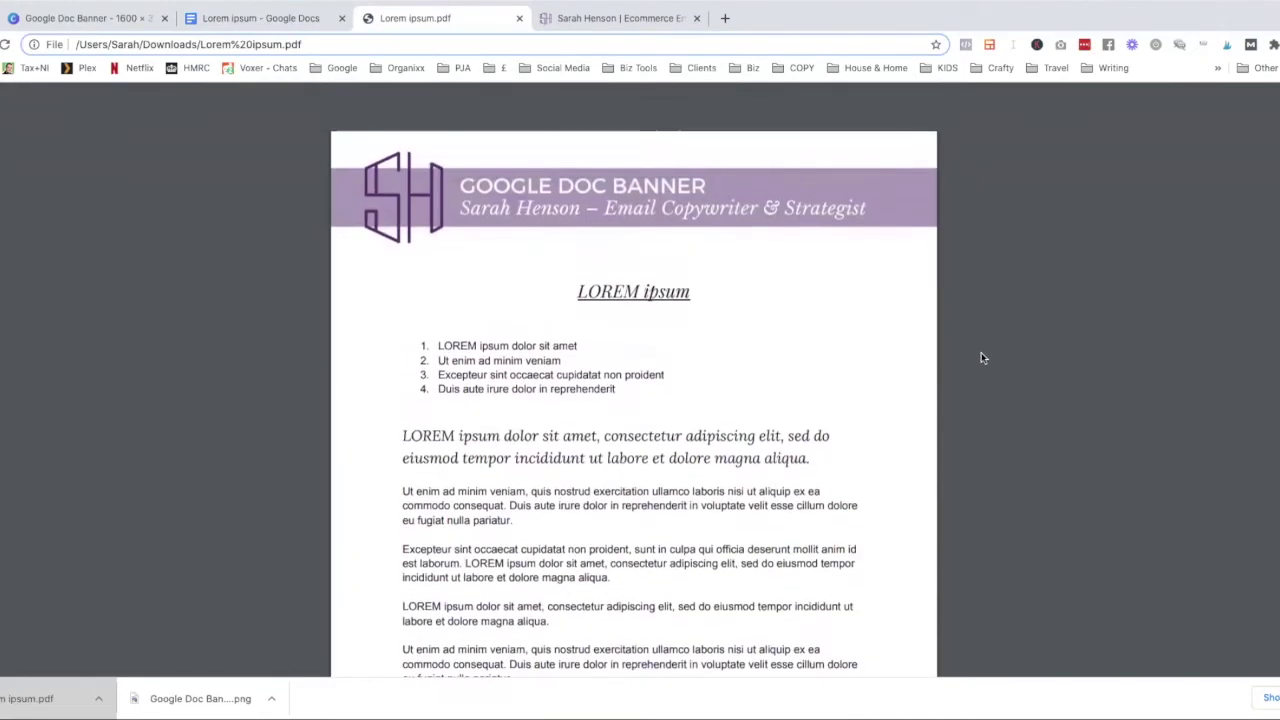
pyautogui.scroll(-1, 981, 356)
pyautogui.scroll(1, 981, 358)
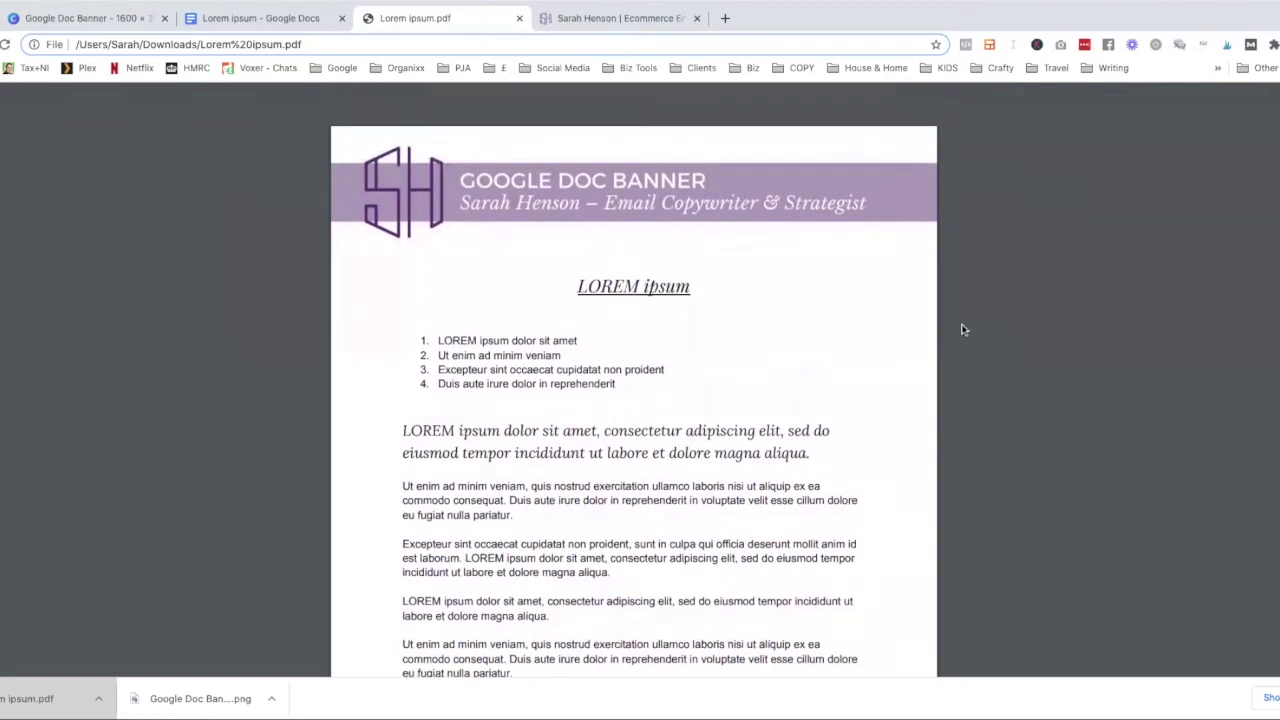
pyautogui.click(519, 18)
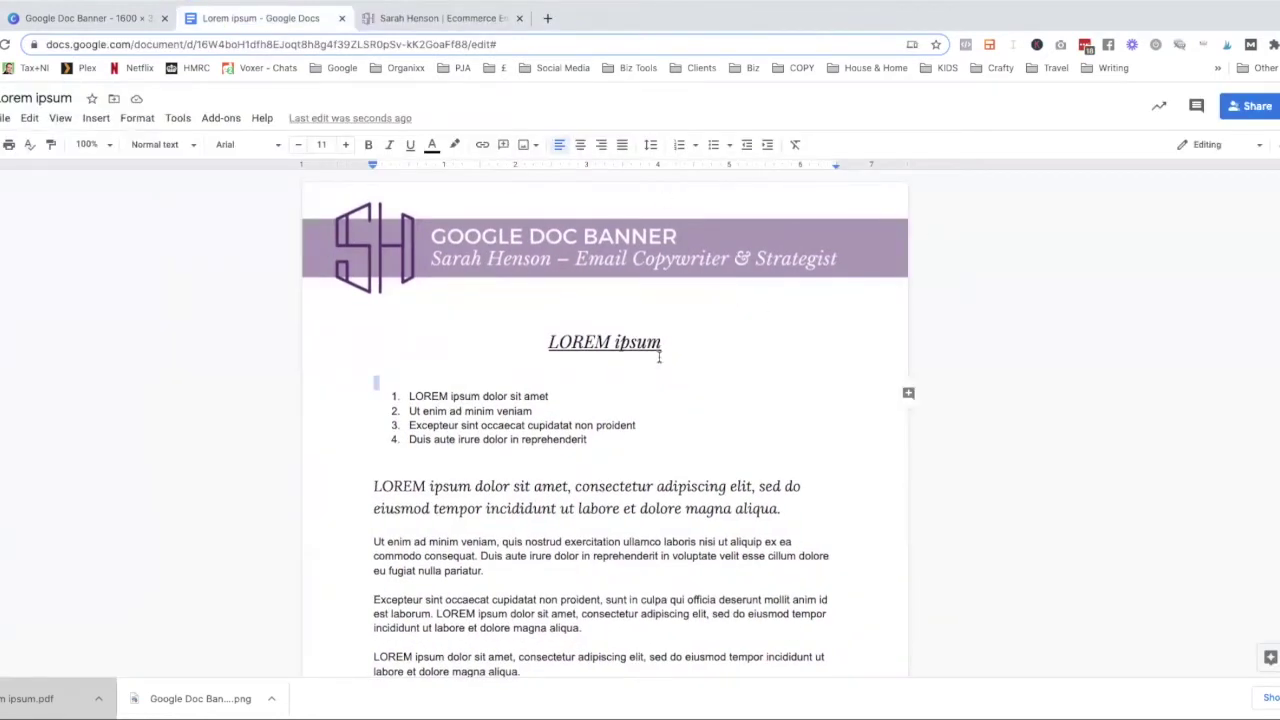
# Add a new paragraph at the end of the document and dictate "And you can dictate and make sure it types everything you say." with Voice typing
pyautogui.scroll(-1, 659, 357)
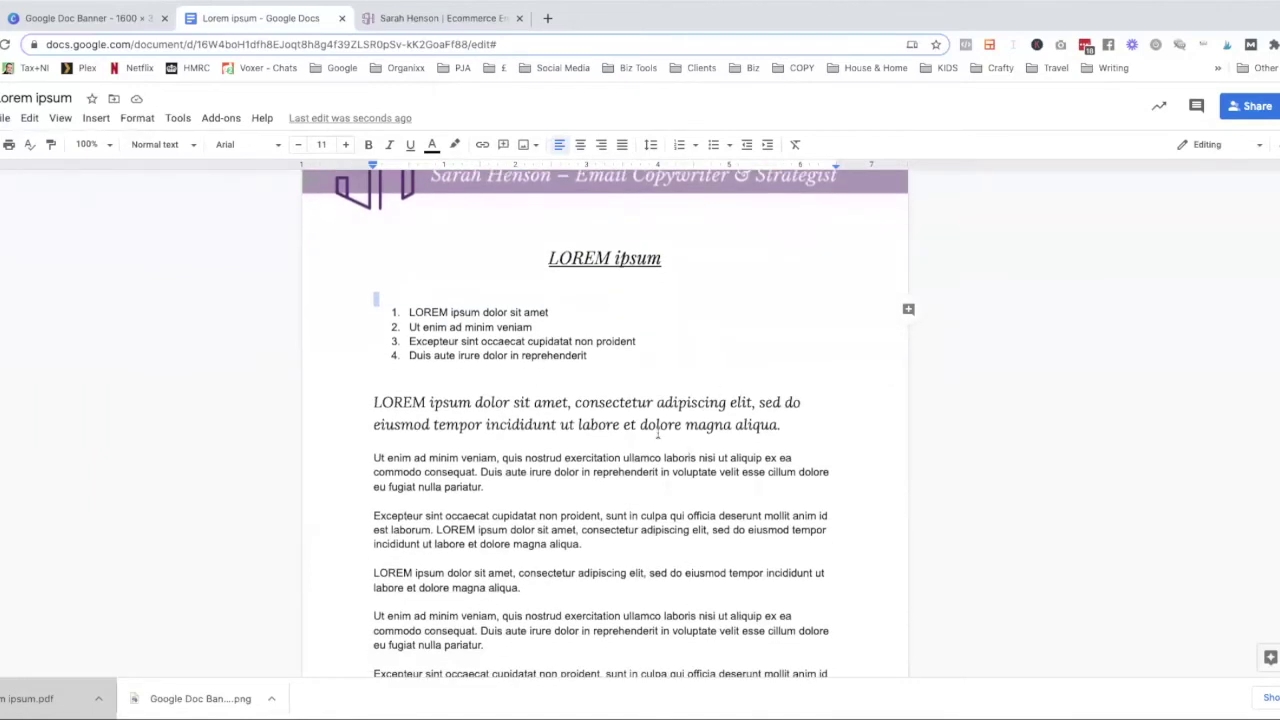
pyautogui.scroll(-15, 671, 384)
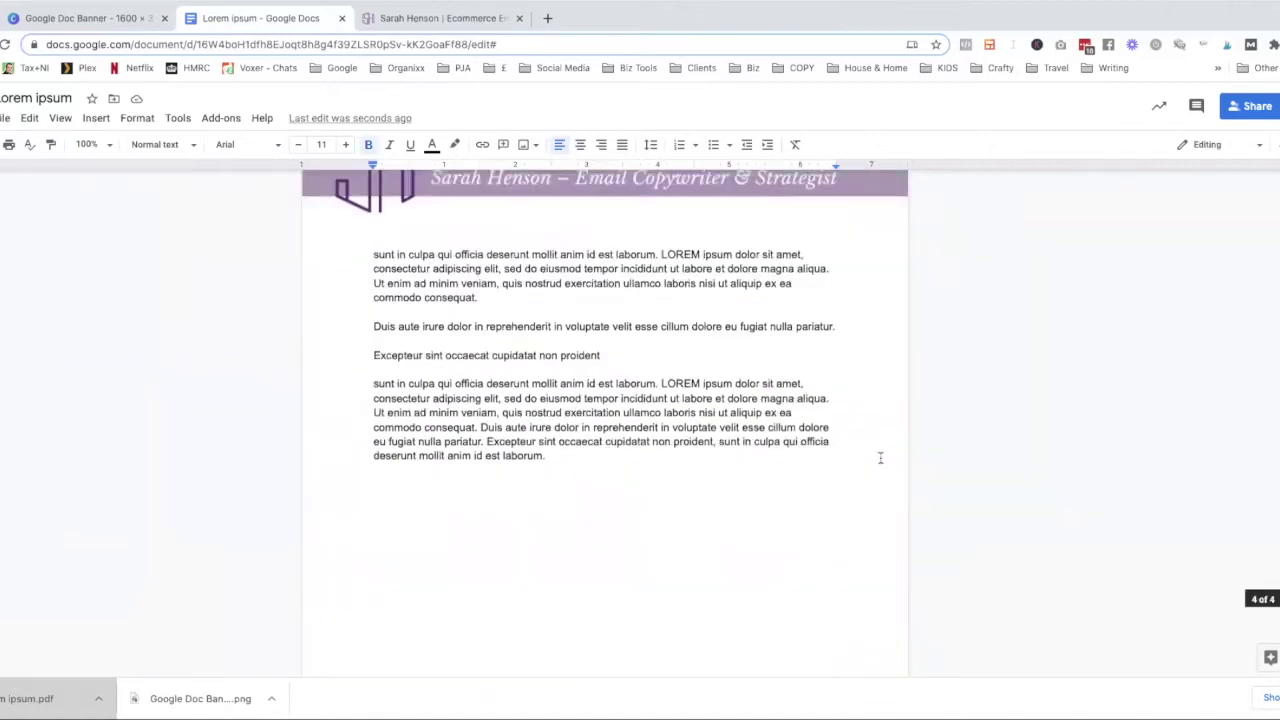
pyautogui.click(586, 320)
pyautogui.press('Return')
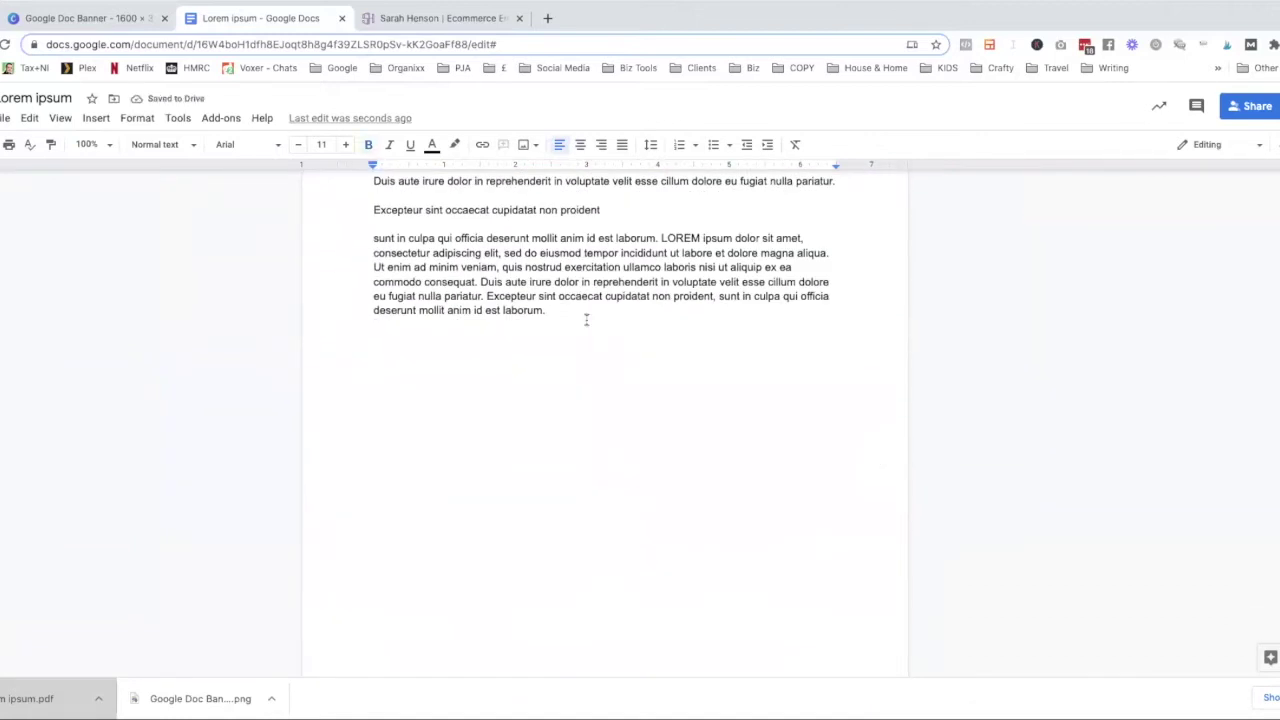
pyautogui.doubleClick(429, 352)
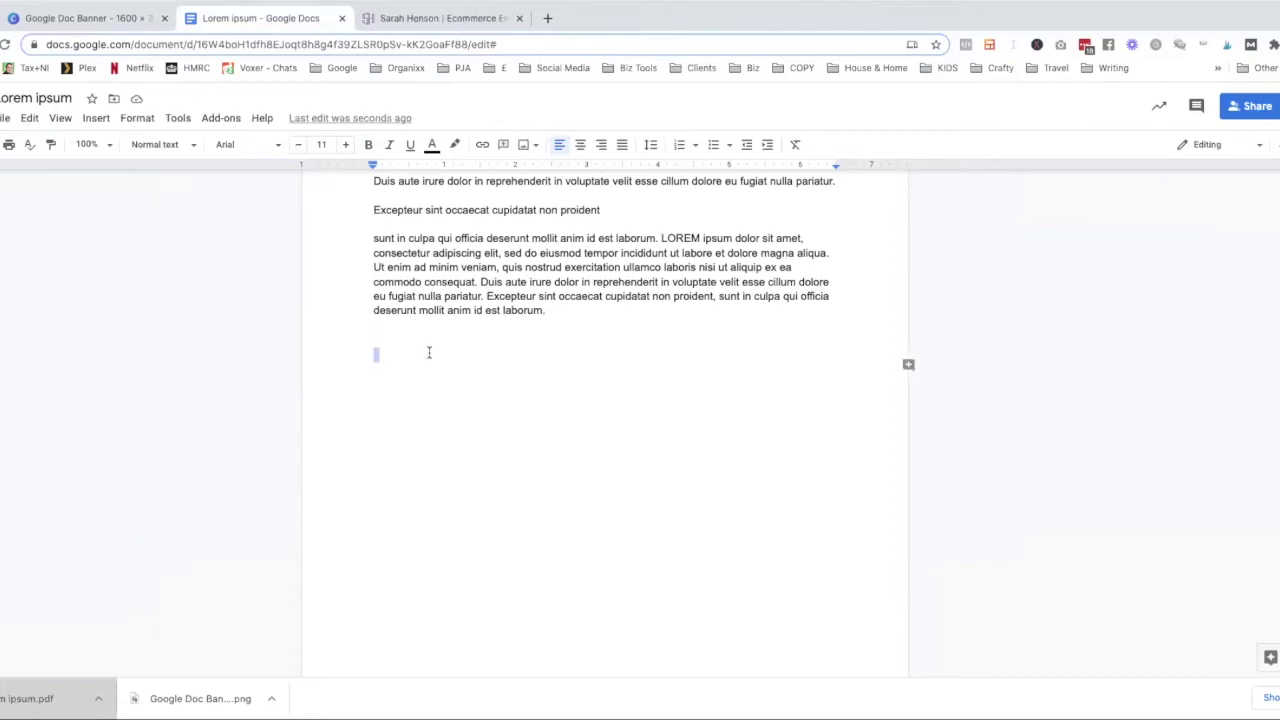
pyautogui.click(177, 118)
pyautogui.click(215, 369)
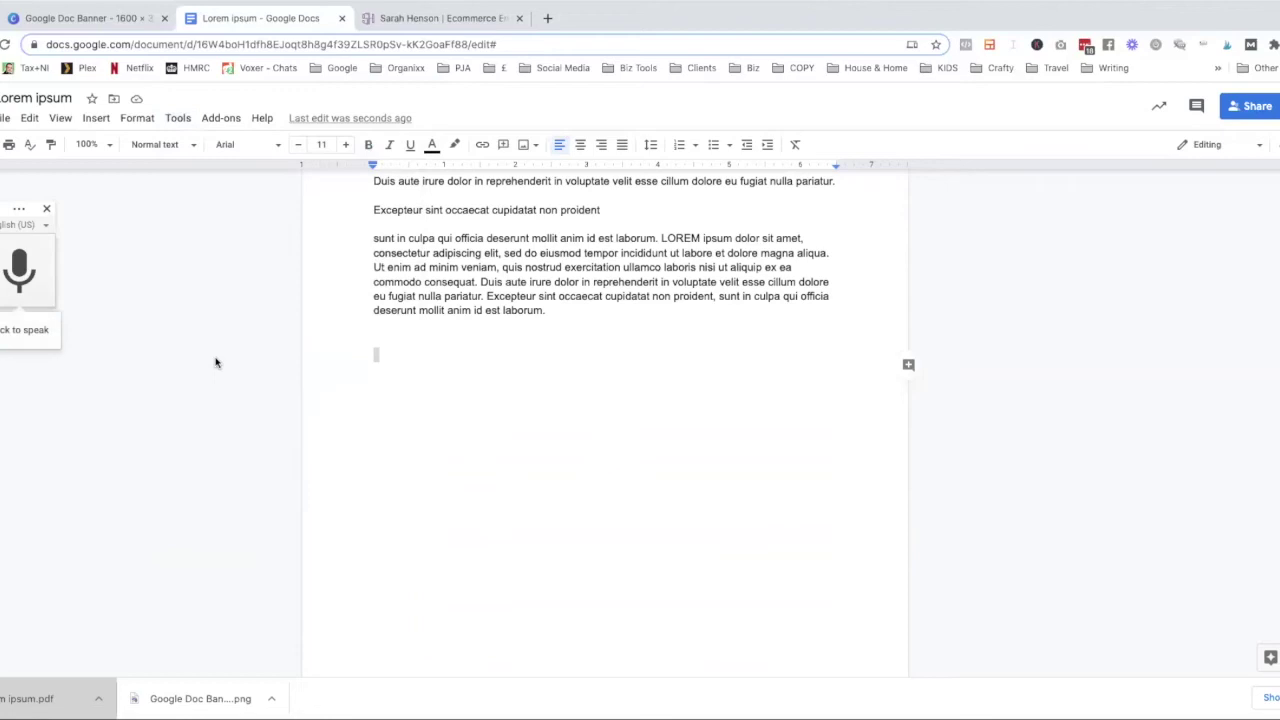
pyautogui.click(18, 270)
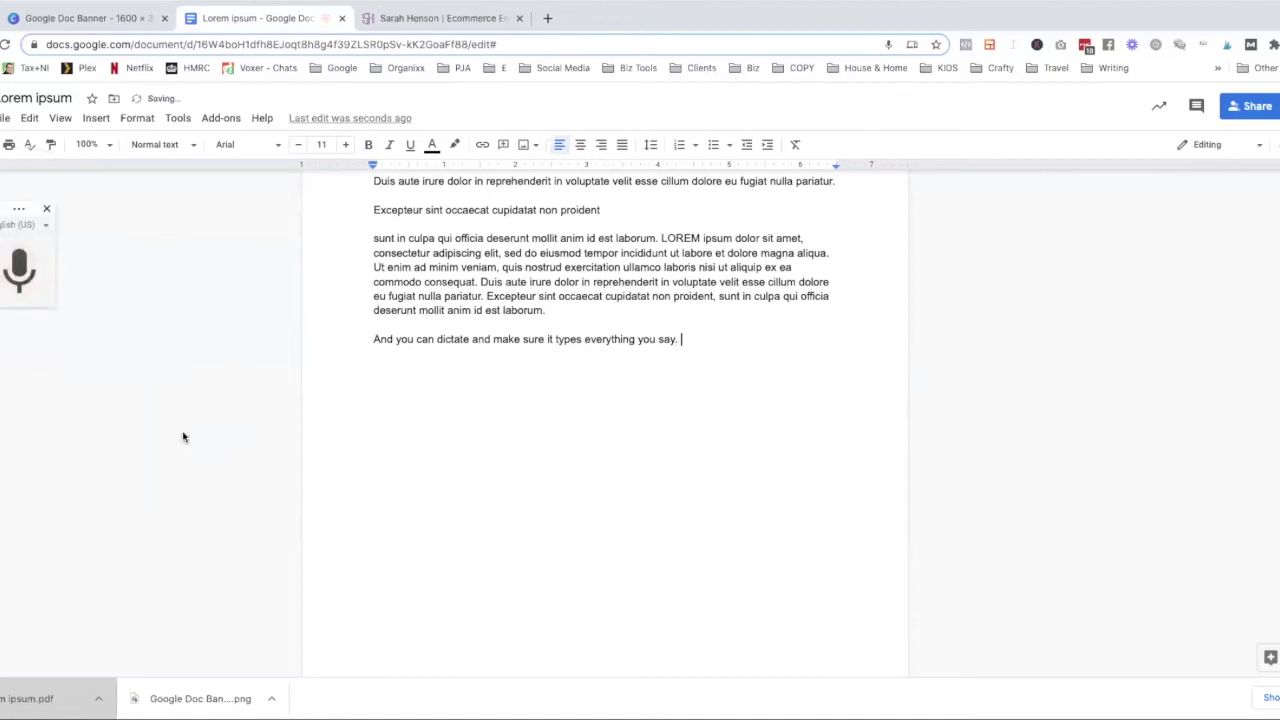
# Stop dictating and close the Voice typing tool
pyautogui.scroll(5, 606, 403)
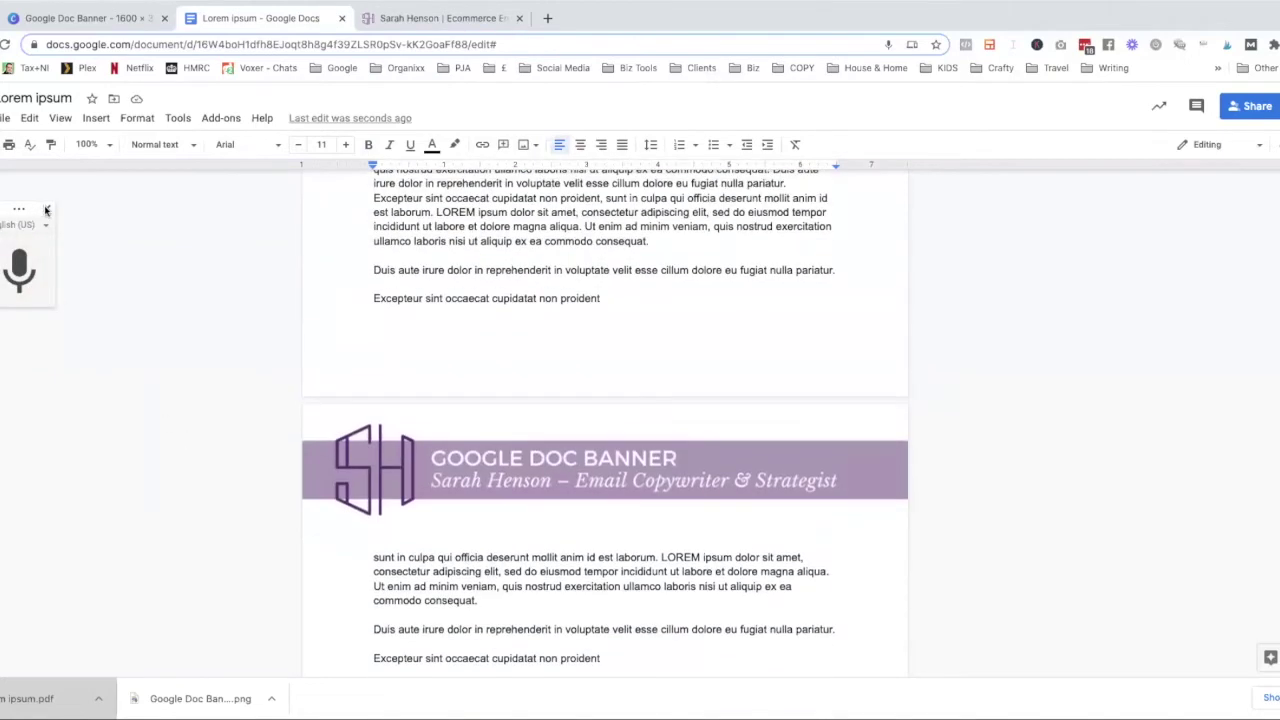
pyautogui.click(46, 210)
pyautogui.scroll(10, 756, 385)
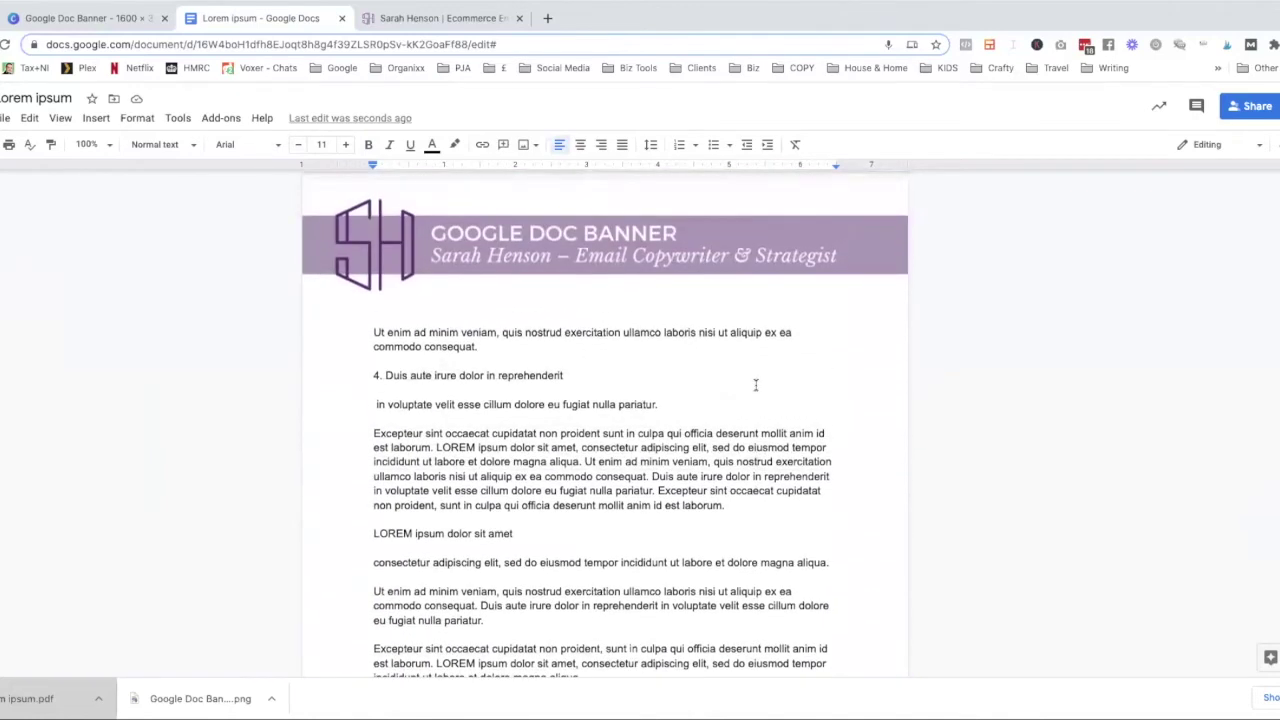
pyautogui.scroll(15, 756, 385)
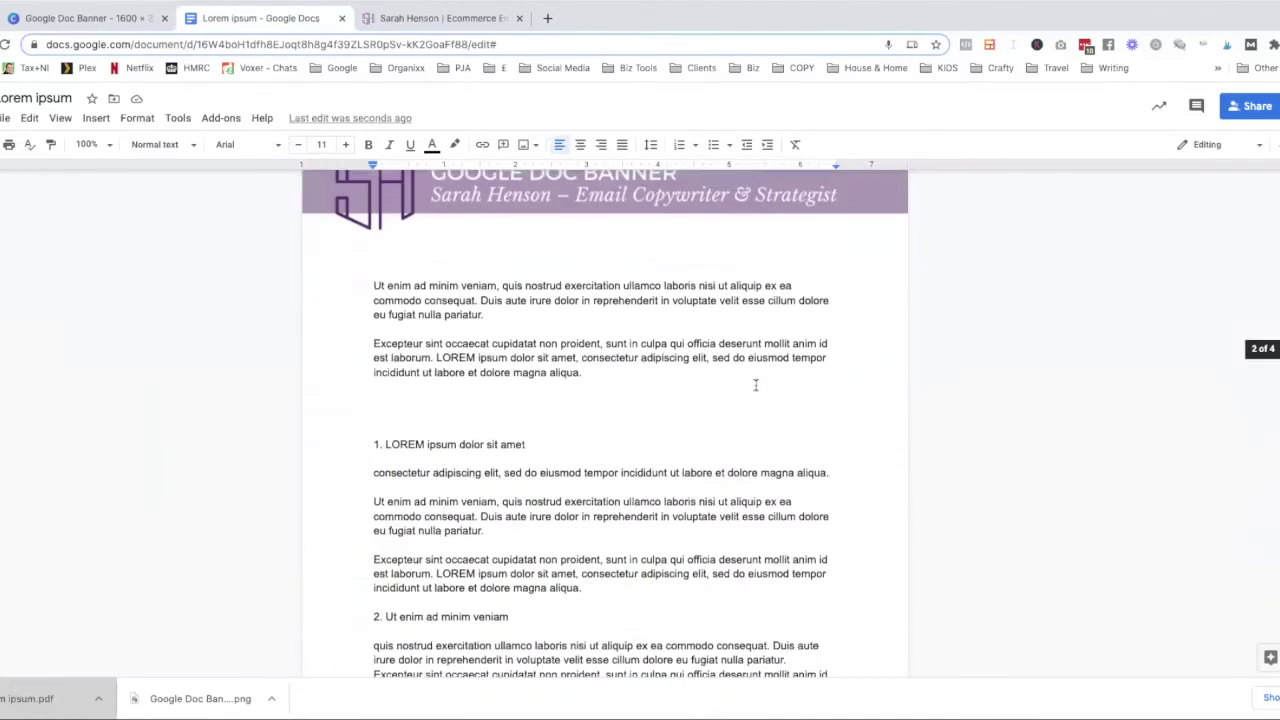
# Compare the numbered list on the first page with the matching numbered headings on the following pages
pyautogui.scroll(3, 756, 385)
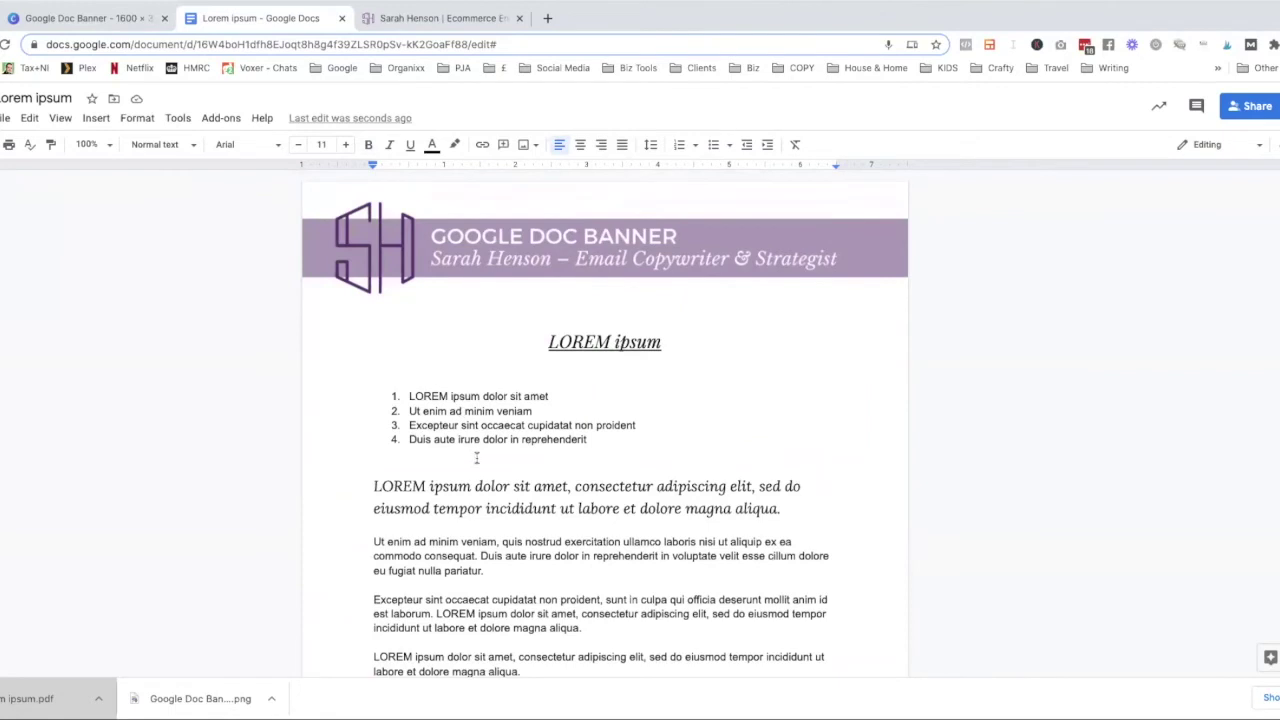
pyautogui.scroll(-8, 476, 457)
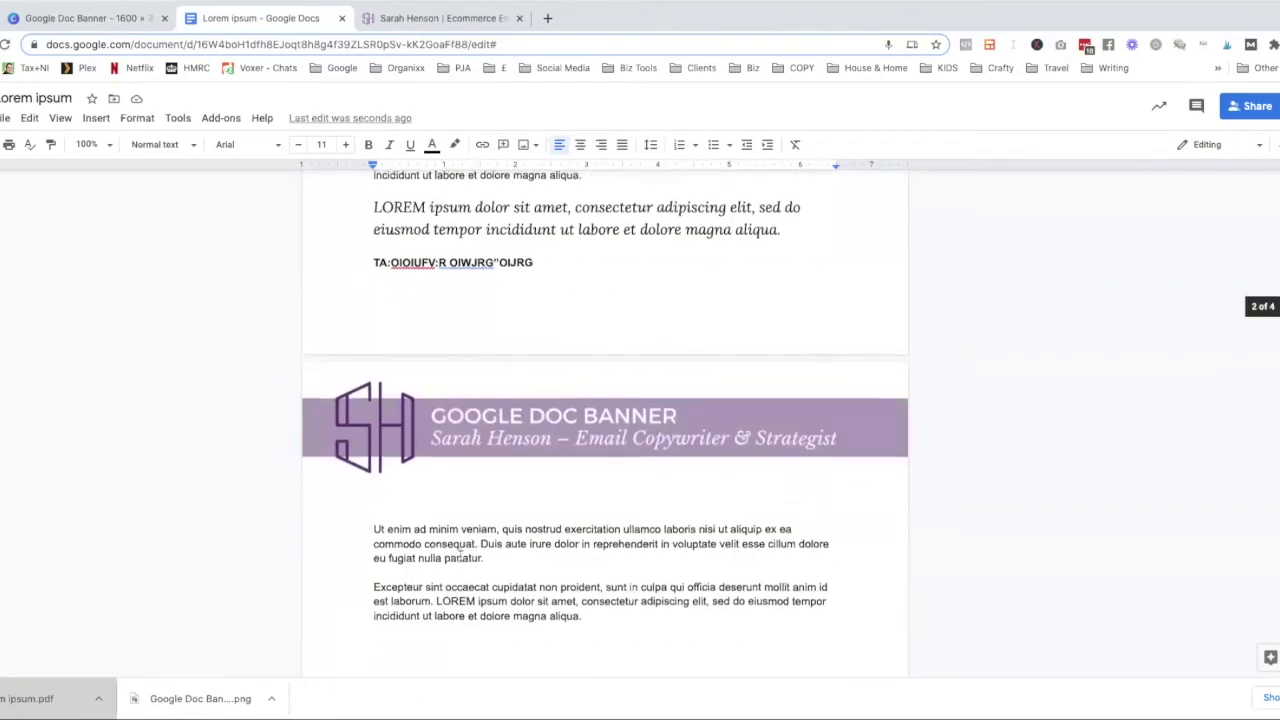
pyautogui.scroll(-3, 460, 556)
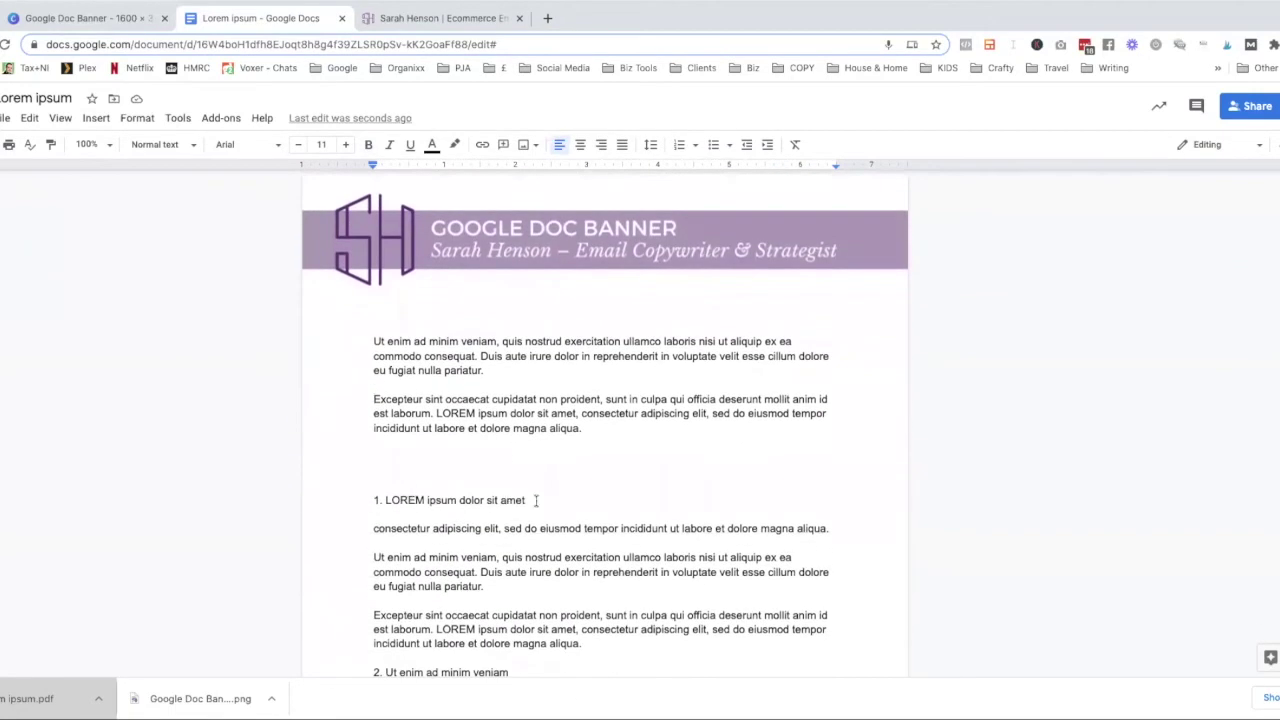
pyautogui.scroll(-2, 550, 518)
pyautogui.scroll(-5, 558, 523)
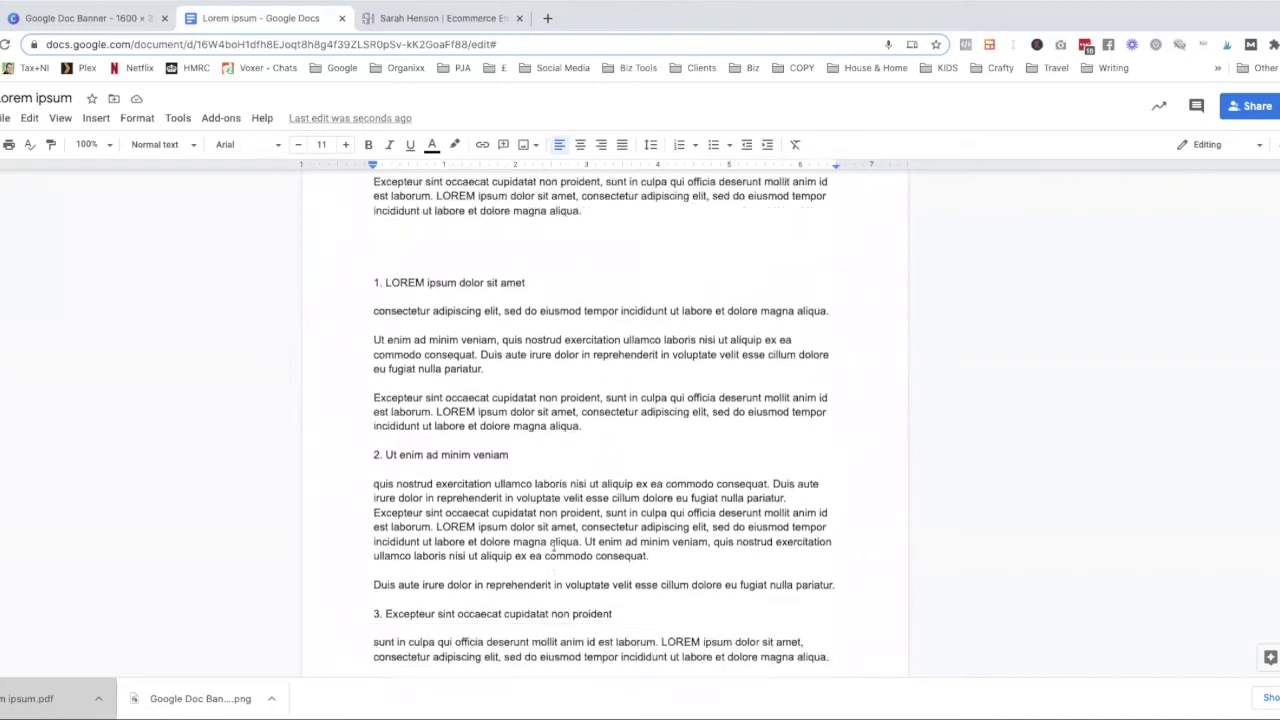
pyautogui.scroll(12, 384, 396)
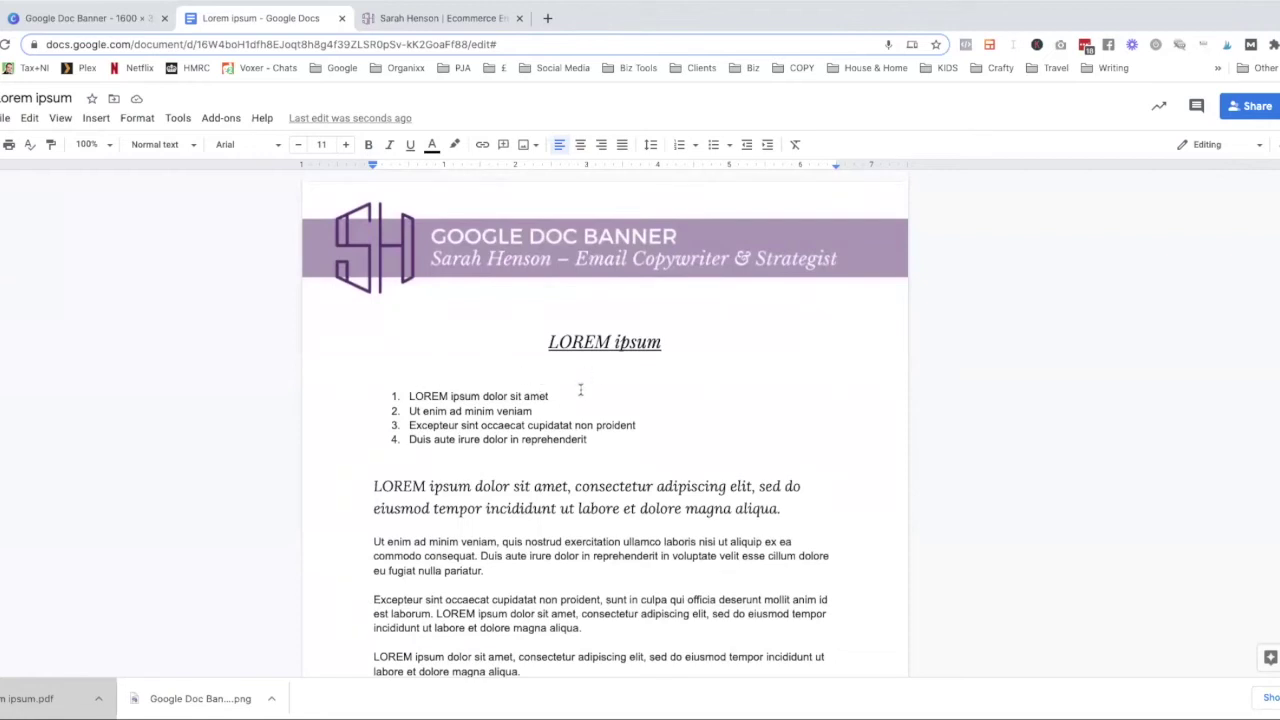
pyautogui.scroll(-15, 540, 530)
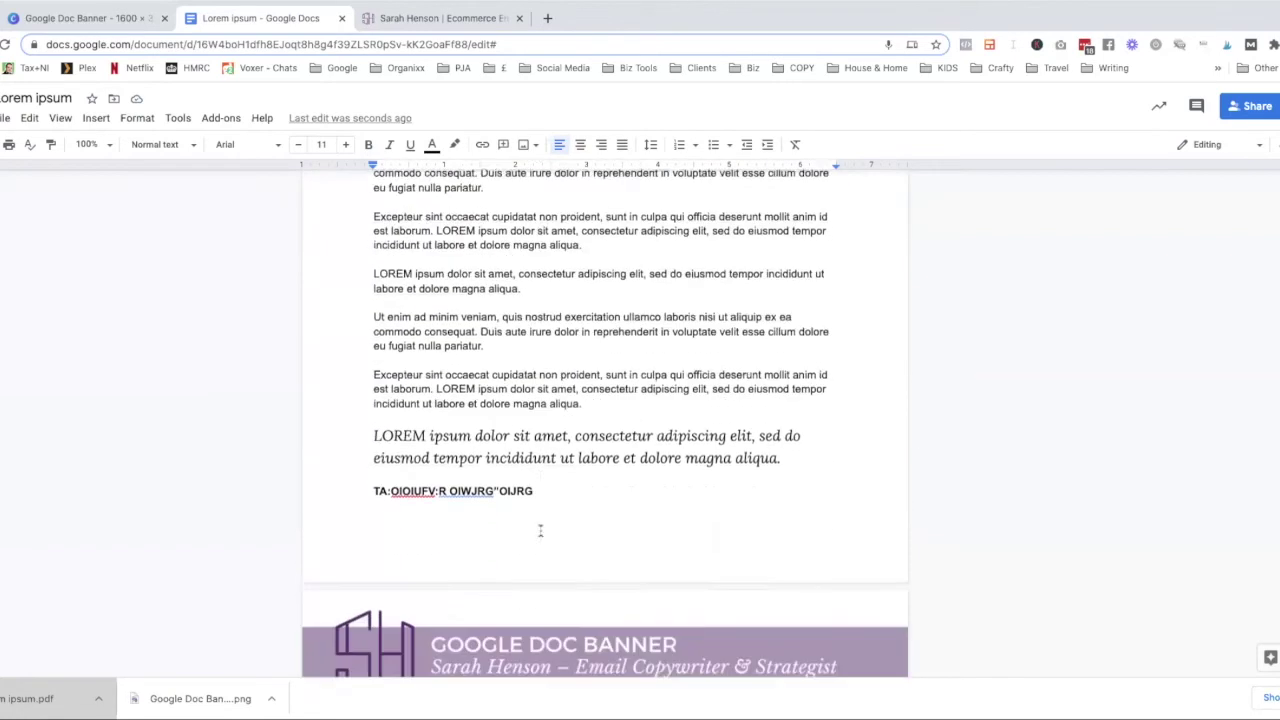
pyautogui.scroll(-5, 540, 530)
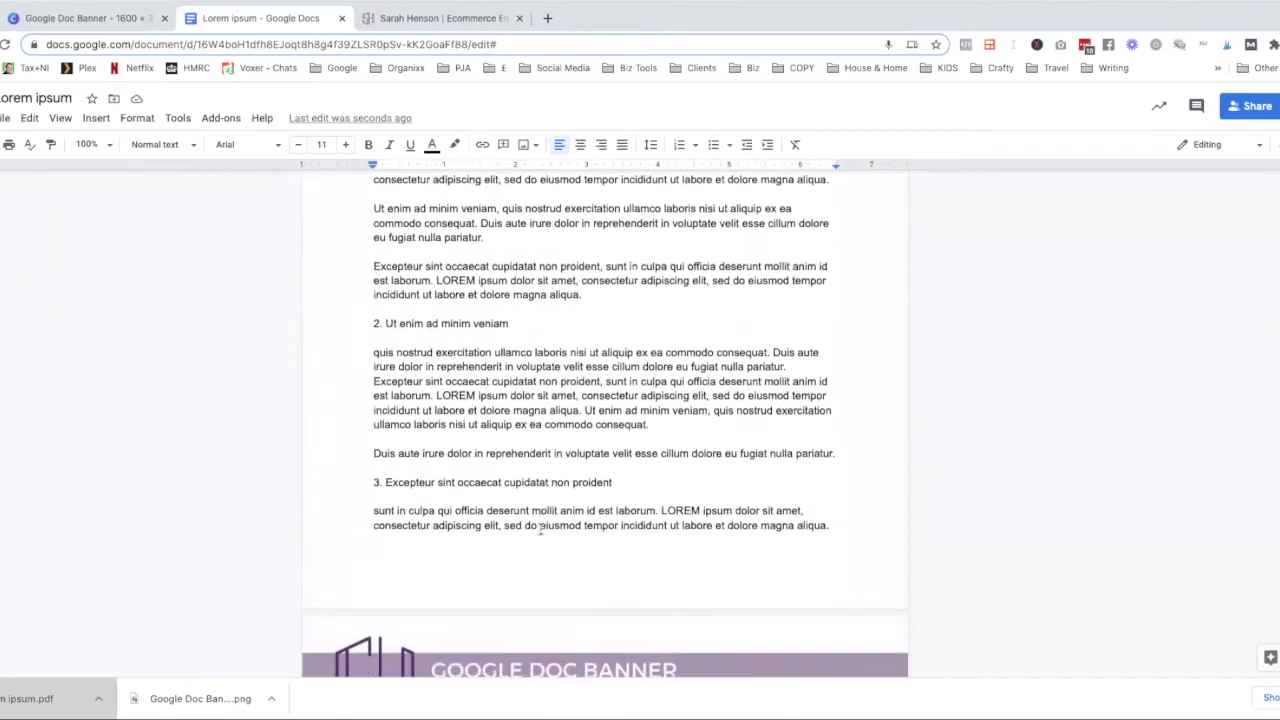
pyautogui.scroll(-2, 540, 530)
pyautogui.scroll(20, 540, 530)
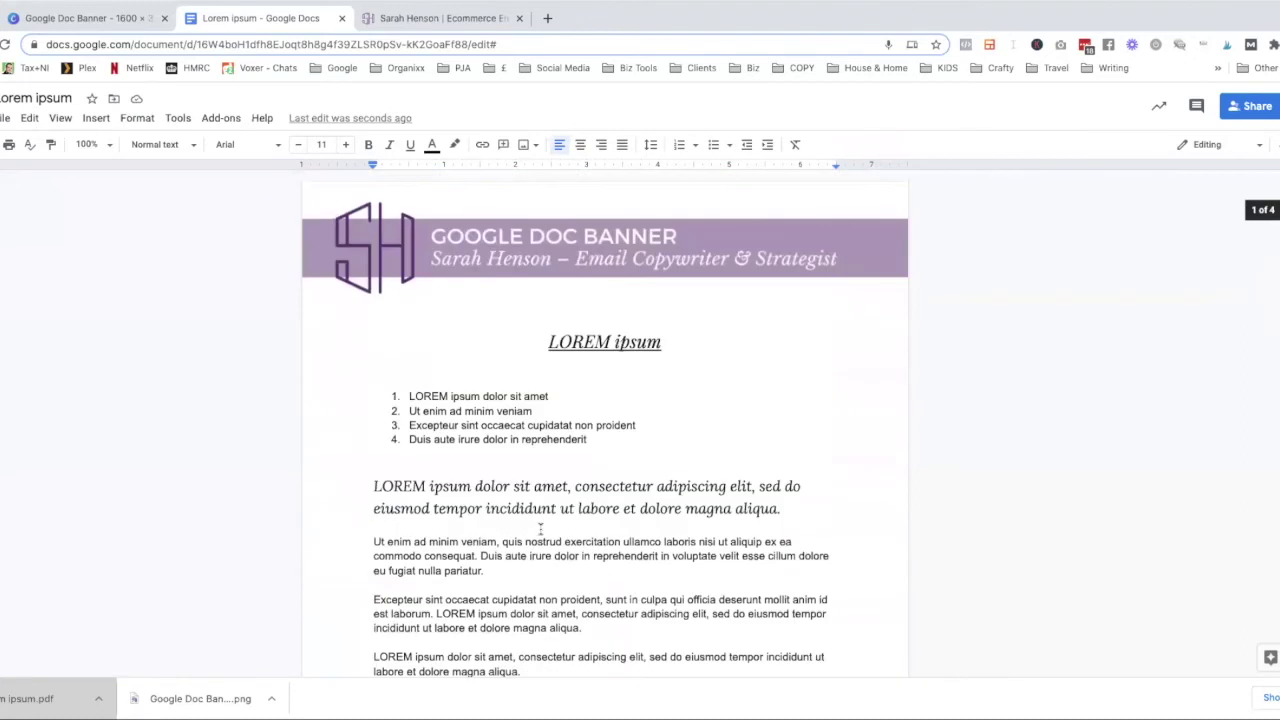
# Insert bookmarks at the start of the headings "1. LOREM ipsum dolor sit amet" and "2. Ut enim ad minim veniam"
pyautogui.scroll(-20, 440, 459)
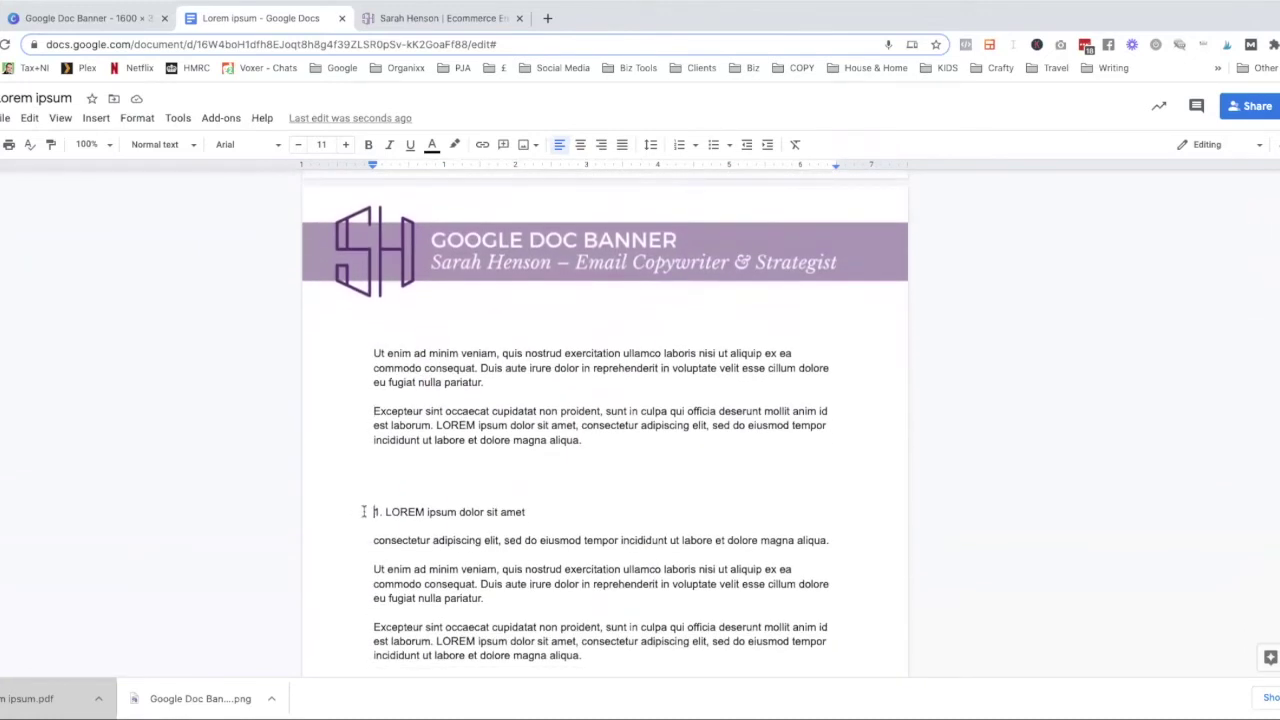
pyautogui.click(97, 120)
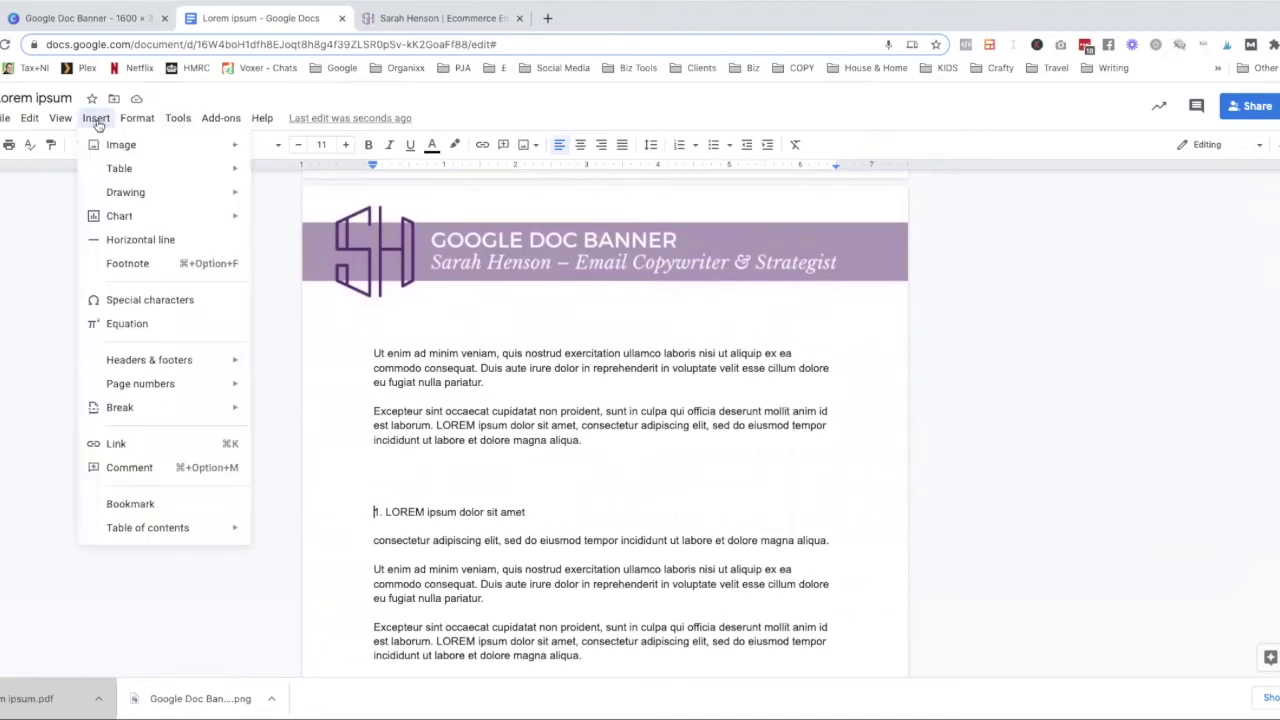
pyautogui.click(130, 504)
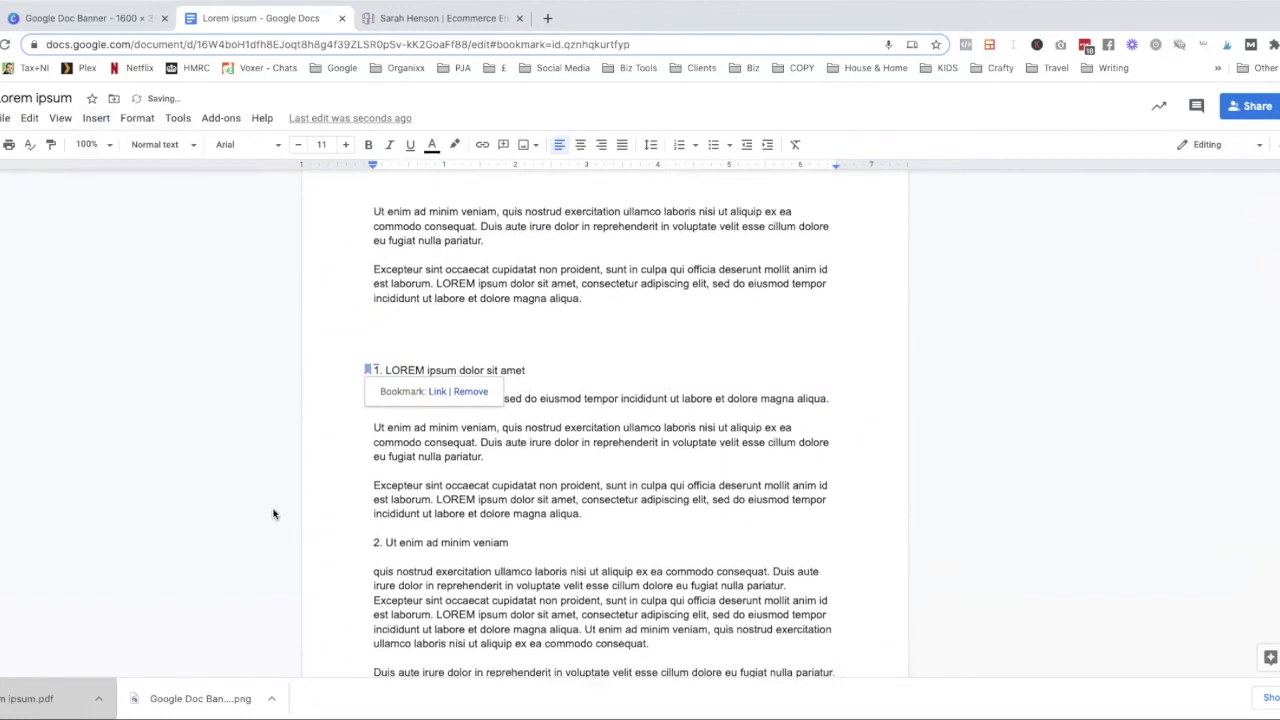
pyautogui.scroll(-3, 285, 500)
pyautogui.click(372, 300)
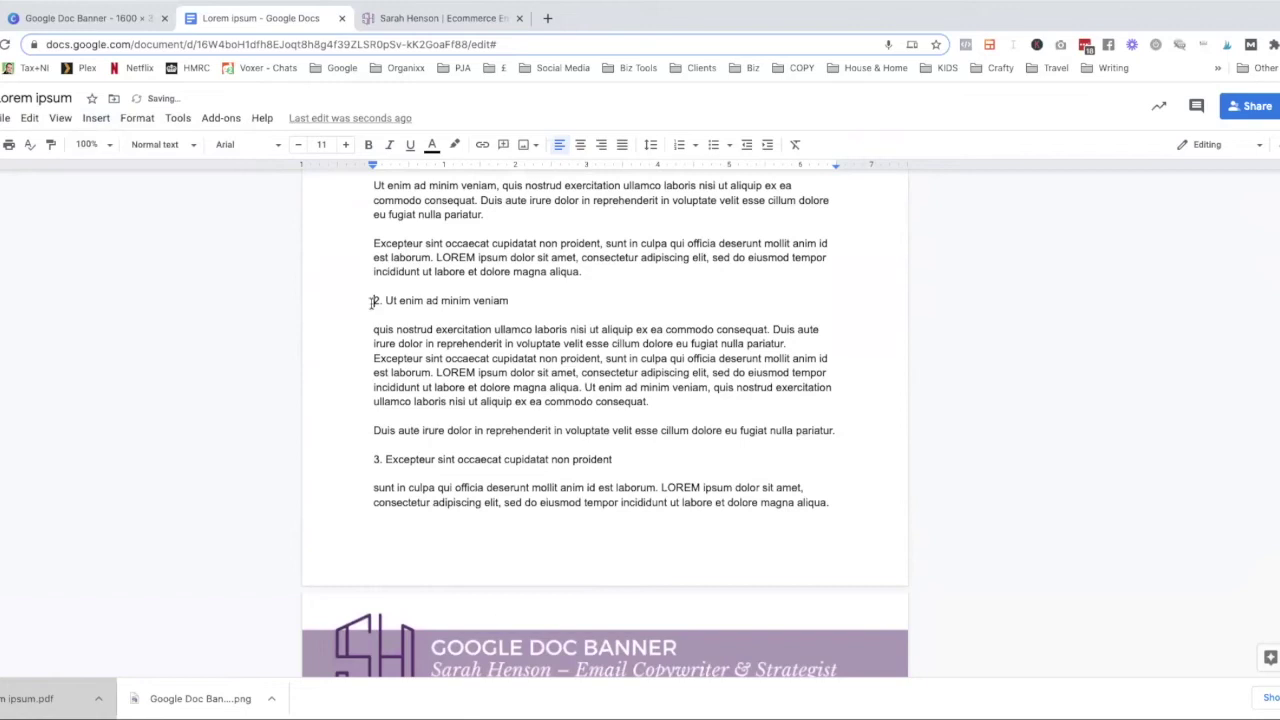
pyautogui.click(96, 118)
pyautogui.click(163, 505)
# Insert bookmarks at the start of the headings "3. Excepteur sint occaecat cupidatat non proident" and "4. Duis aute irure dolor in reprehenderit"
pyautogui.click(373, 459)
pyautogui.click(96, 118)
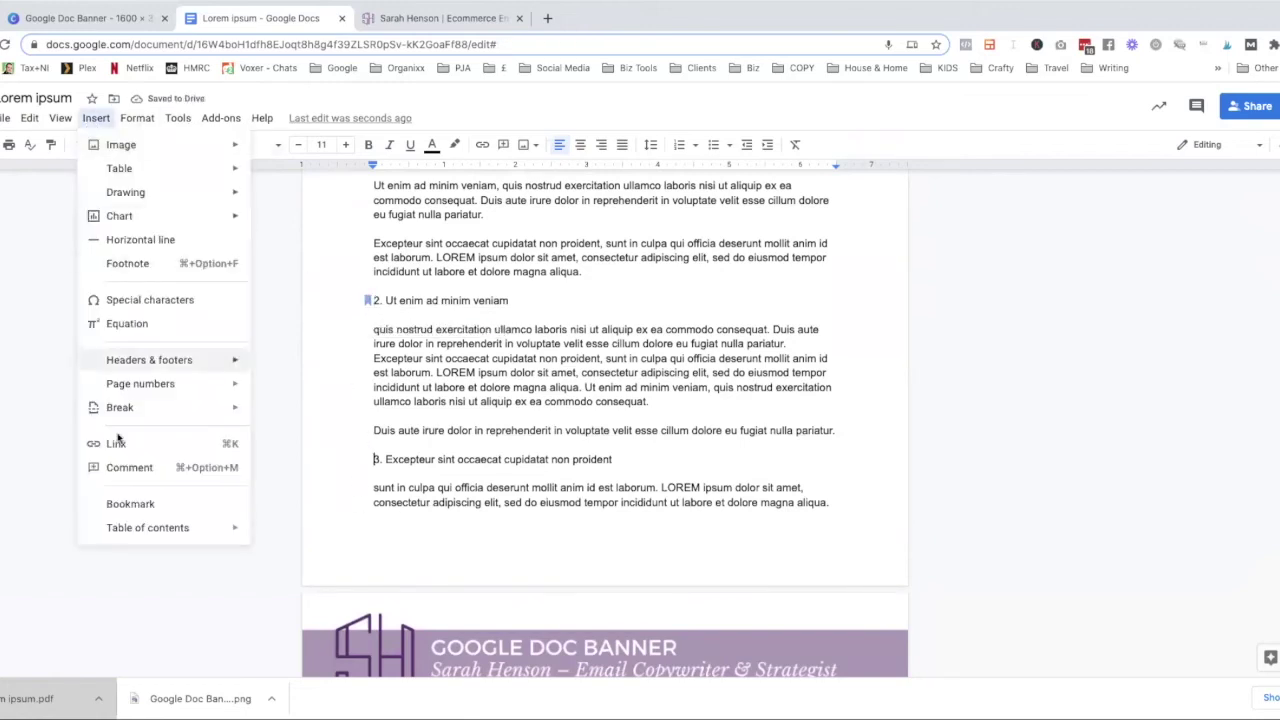
pyautogui.click(135, 506)
pyautogui.scroll(-5, 110, 455)
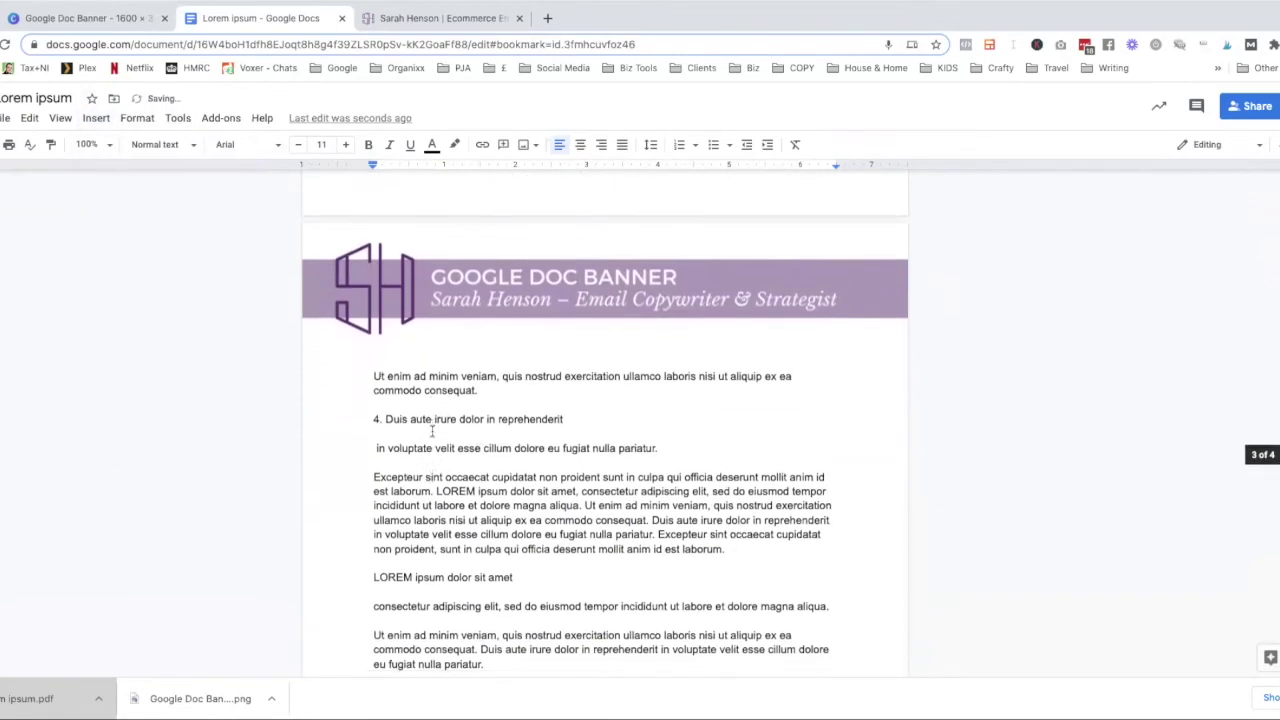
pyautogui.click(373, 374)
pyautogui.click(96, 118)
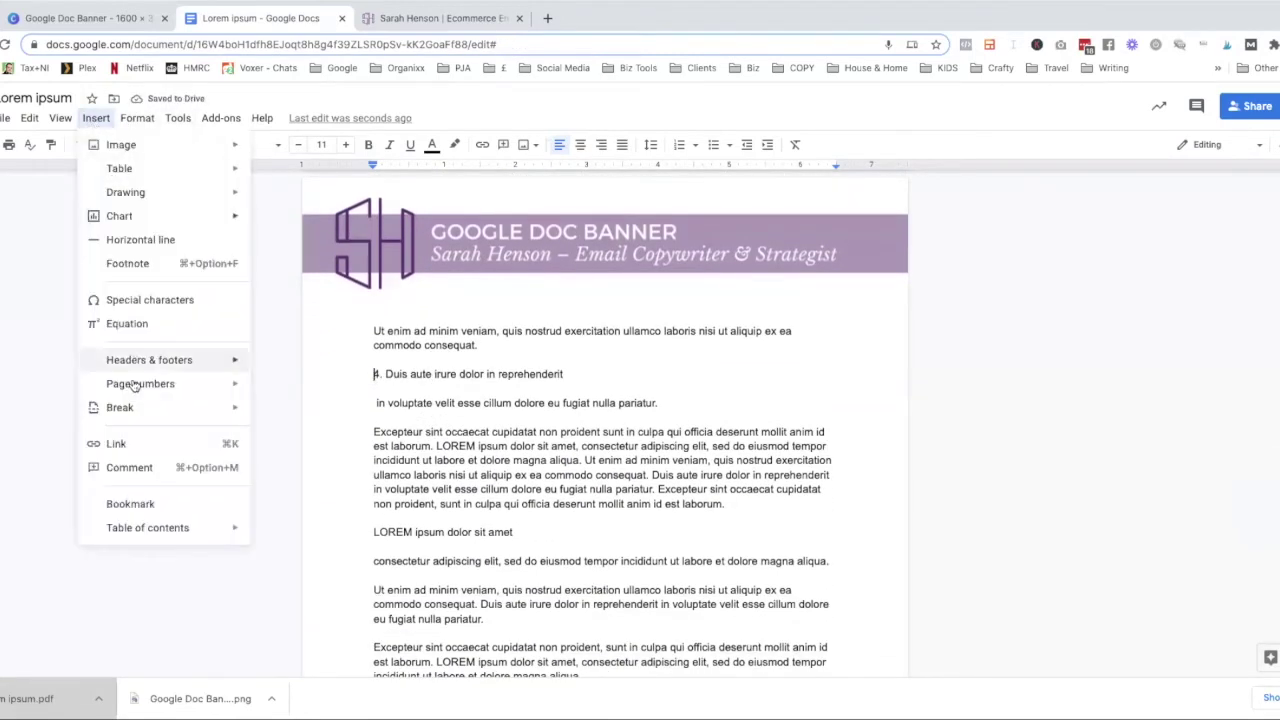
pyautogui.click(144, 506)
# Link the first item of the numbered list on page one to the bookmark "1. LOREM ipsum dolor sit amet"
pyautogui.scroll(15, 640, 516)
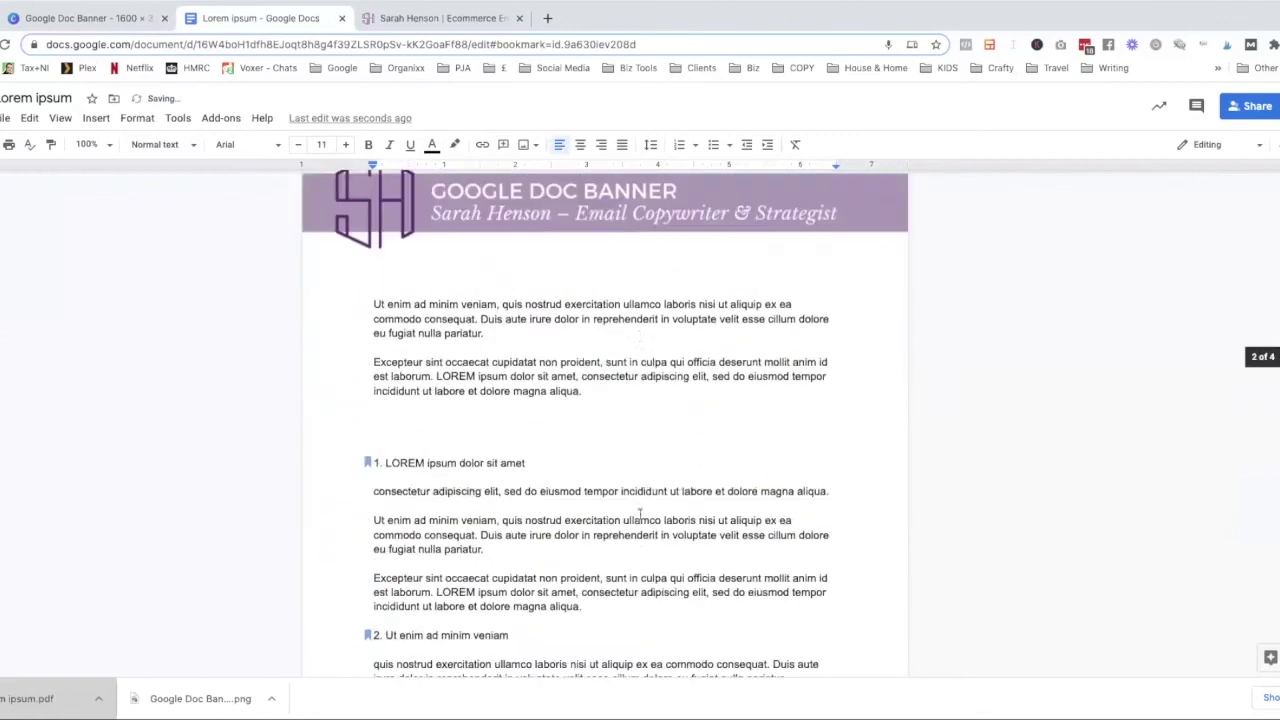
pyautogui.moveTo(555, 397); pyautogui.dragTo(410, 397)
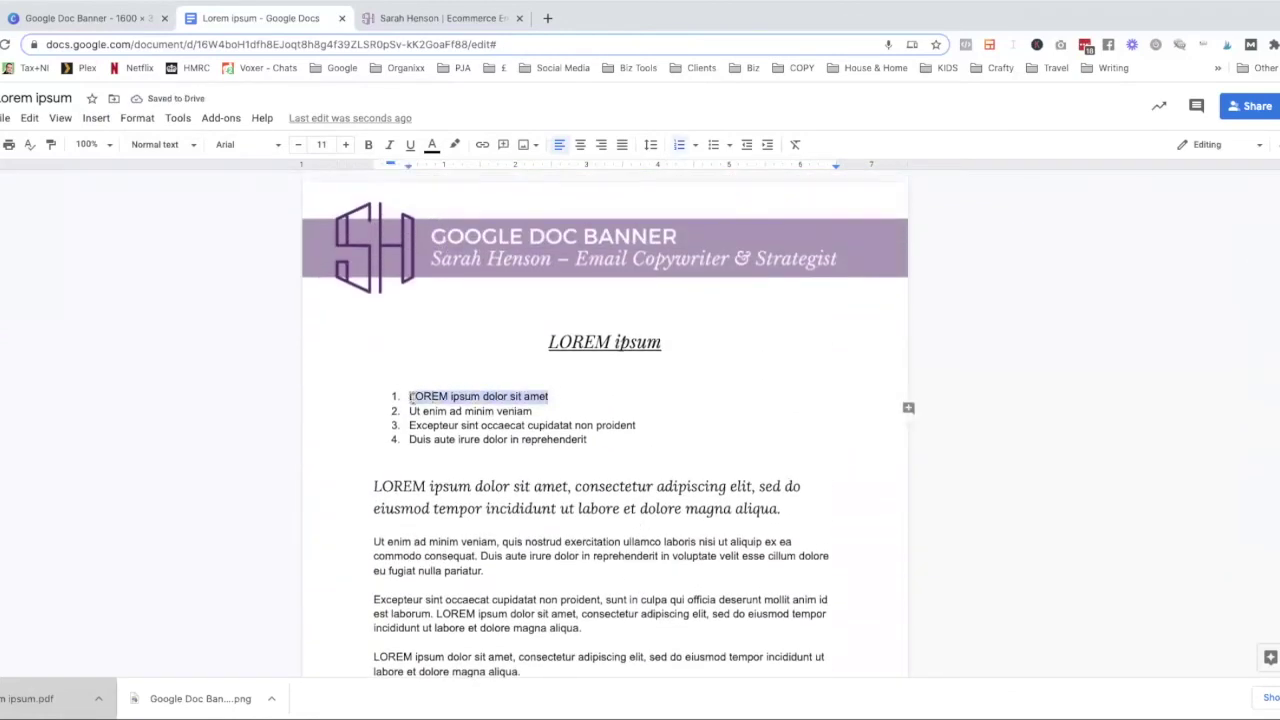
pyautogui.click(96, 118)
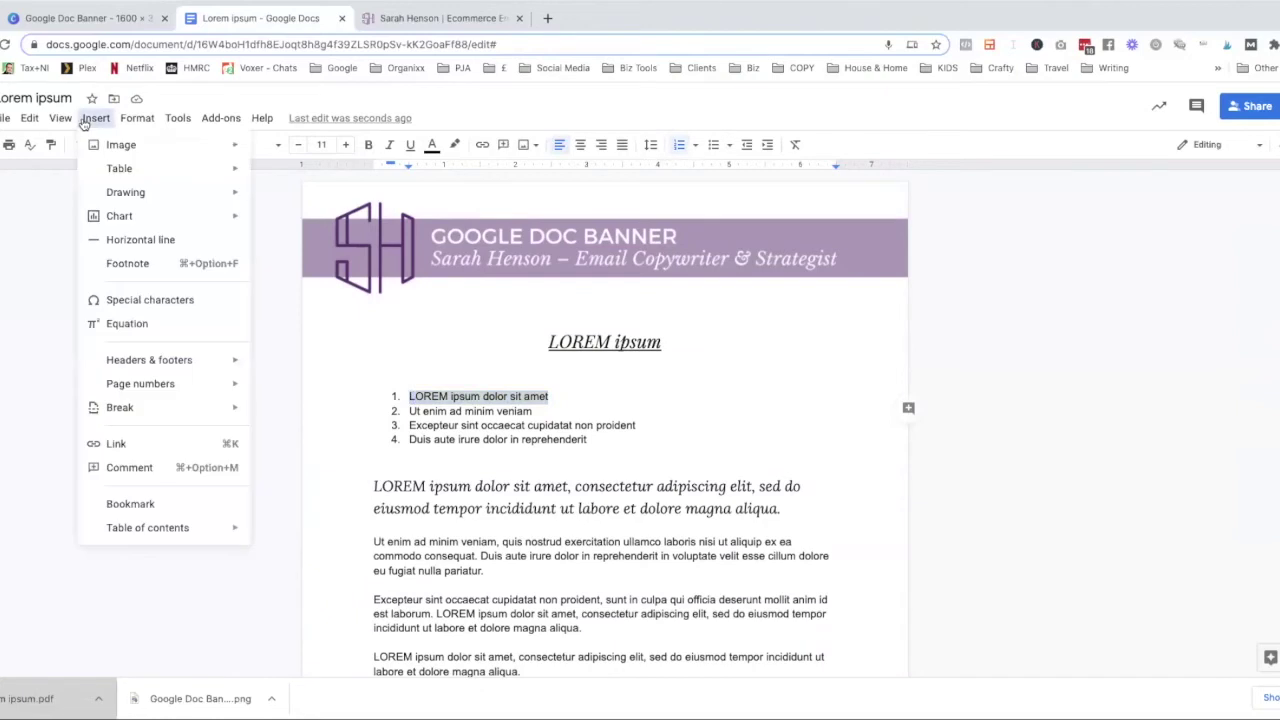
pyautogui.click(117, 444)
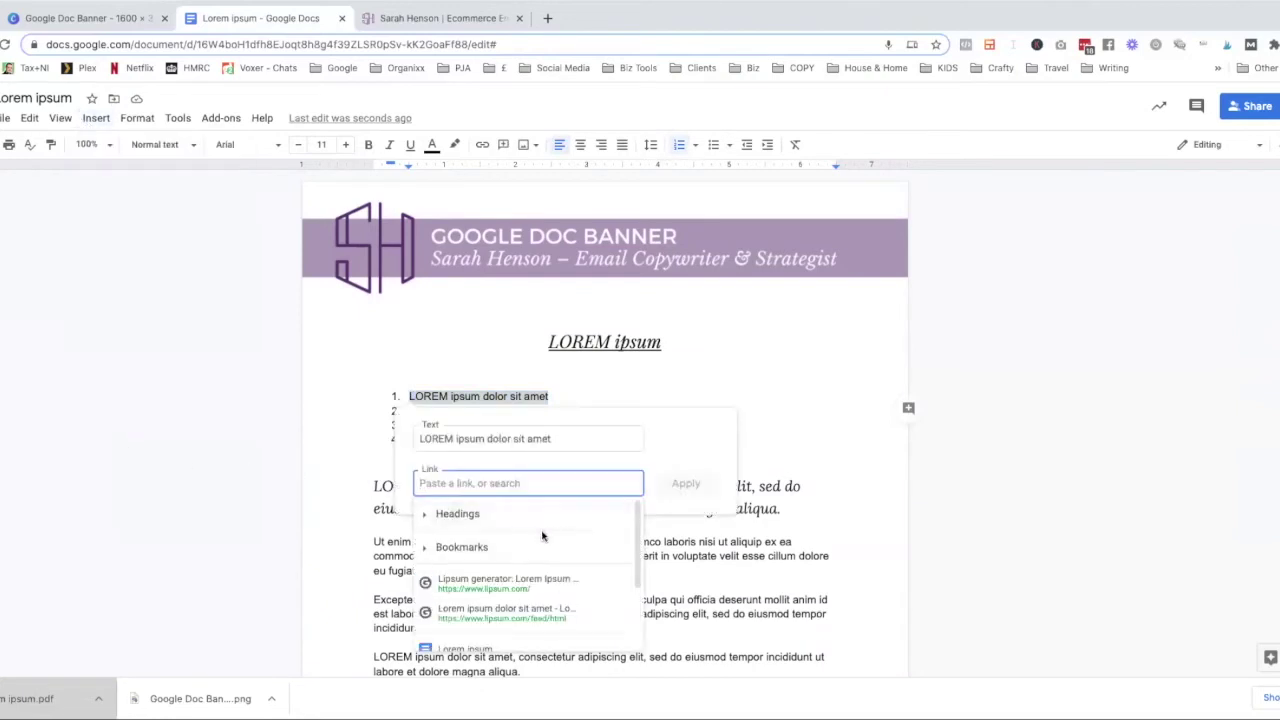
pyautogui.click(428, 547)
pyautogui.scroll(-1, 572, 560)
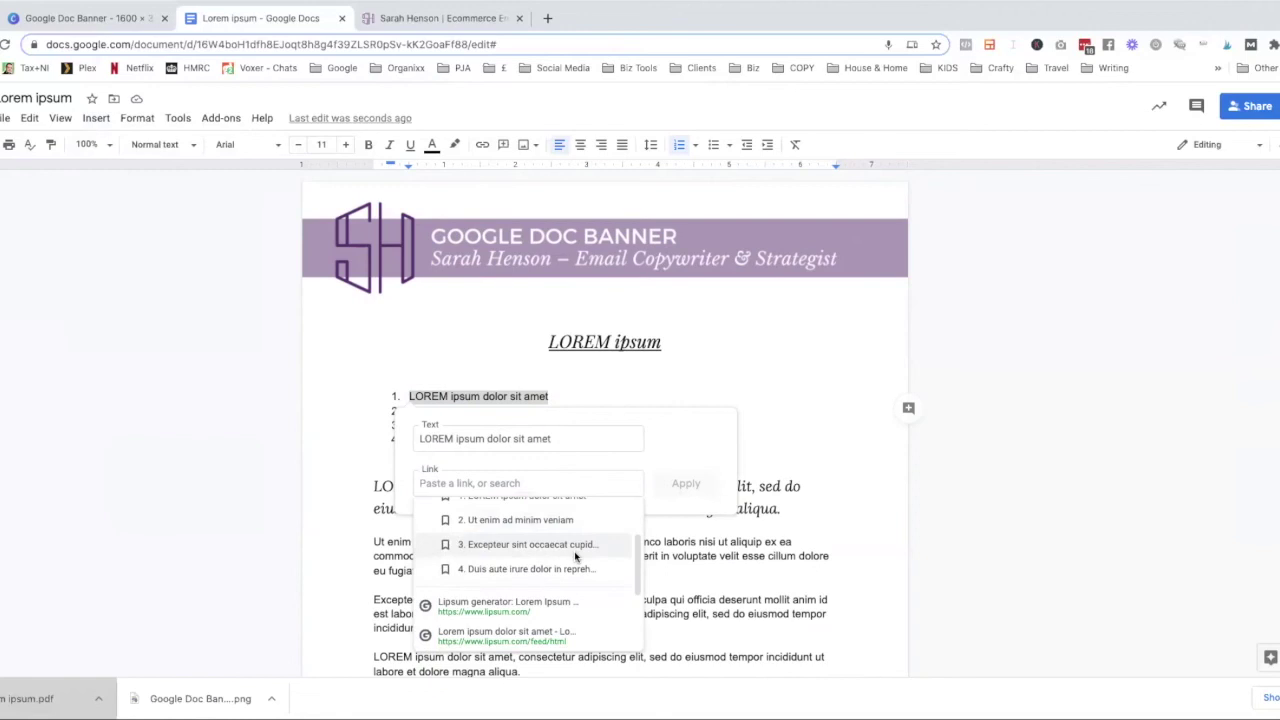
pyautogui.scroll(1, 574, 551)
pyautogui.click(510, 528)
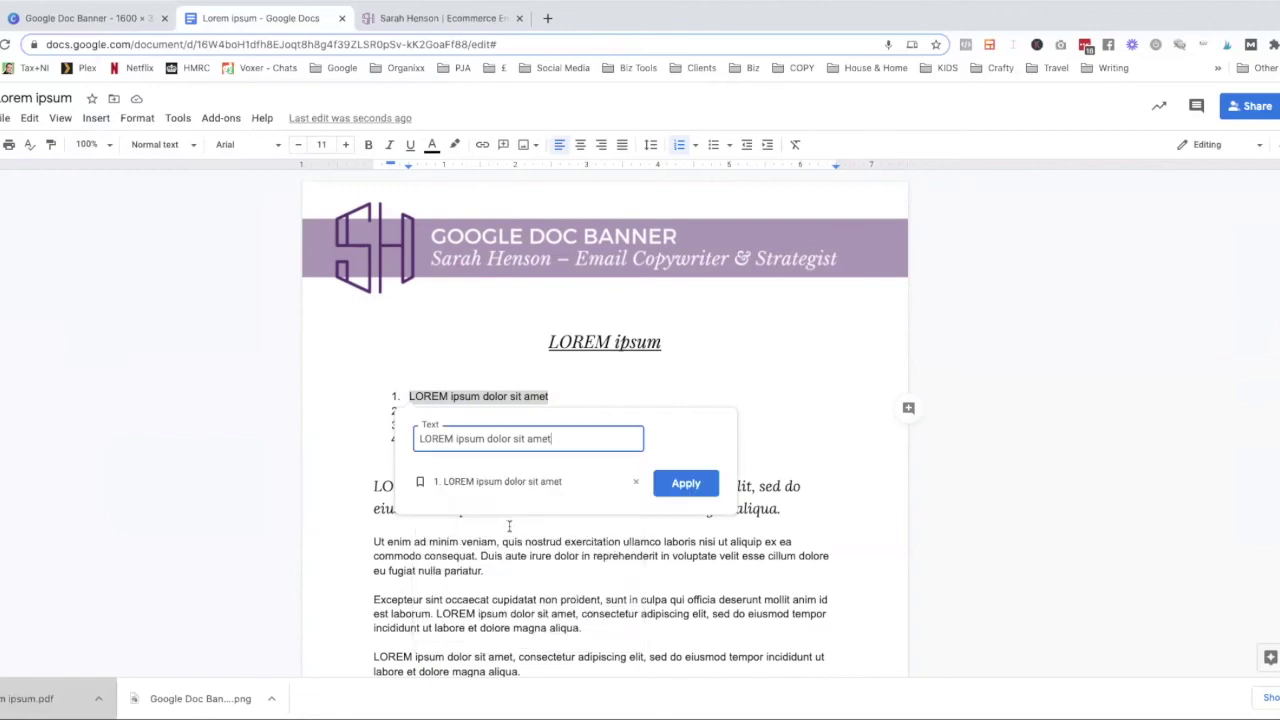
pyautogui.click(677, 485)
# Link the second list item to the bookmark "2. Ut enim ad minim veniam"
pyautogui.moveTo(531, 411); pyautogui.dragTo(411, 411)
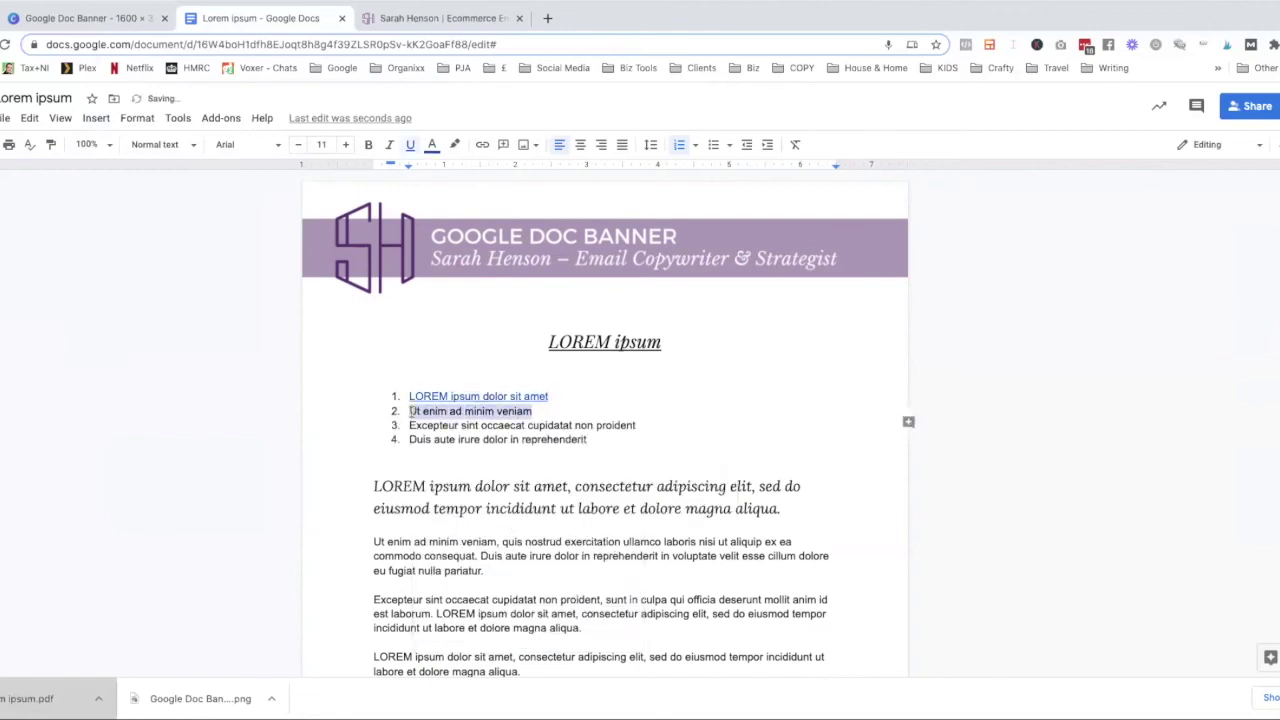
pyautogui.click(96, 118)
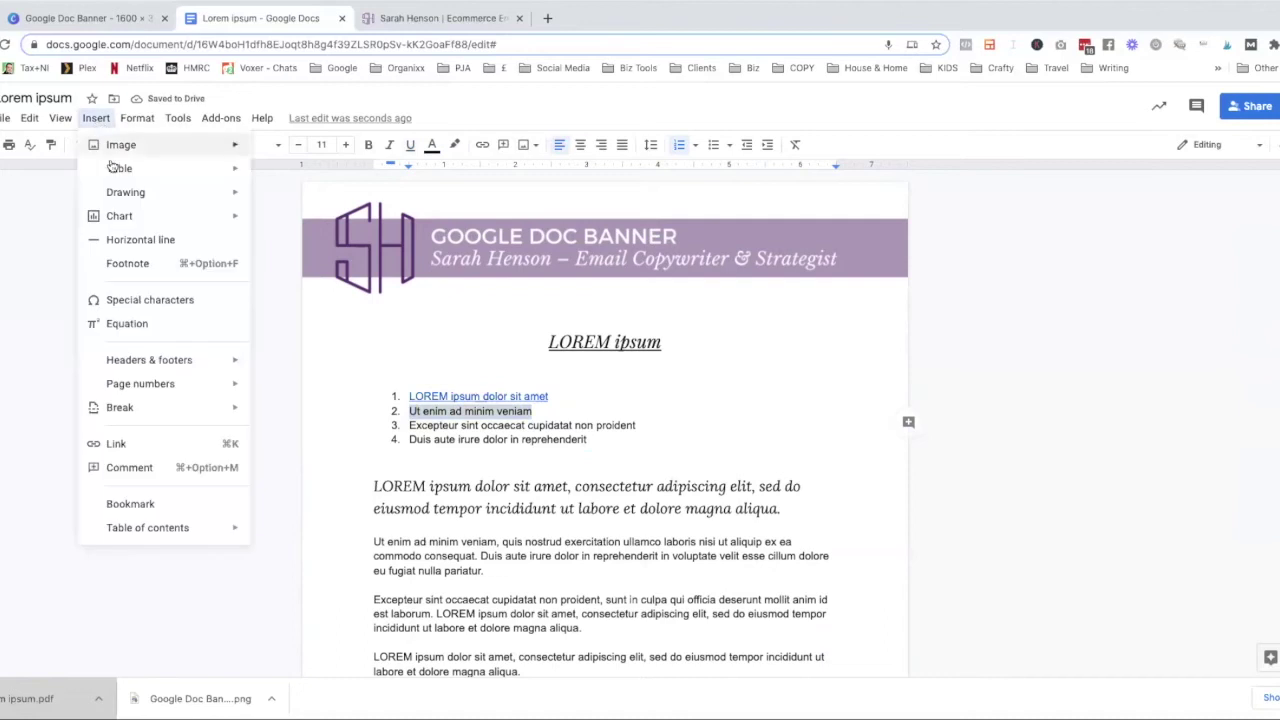
pyautogui.click(124, 449)
pyautogui.click(445, 561)
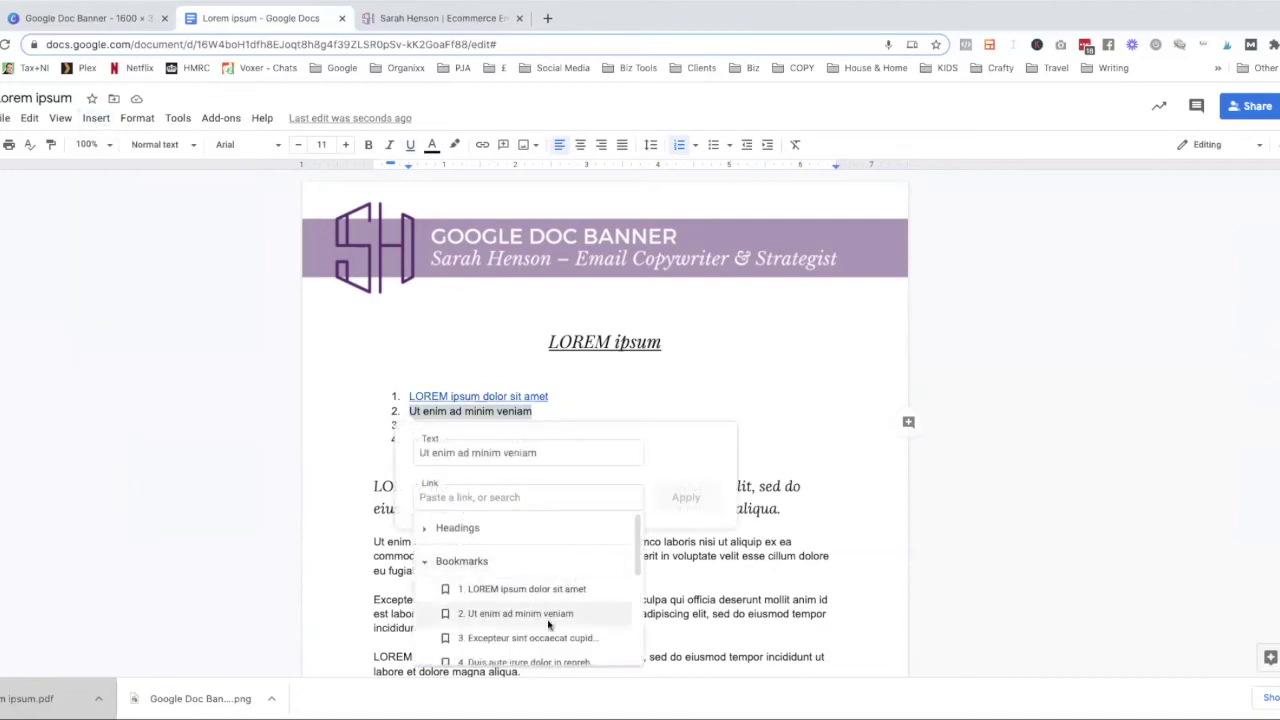
pyautogui.click(507, 614)
pyautogui.click(686, 498)
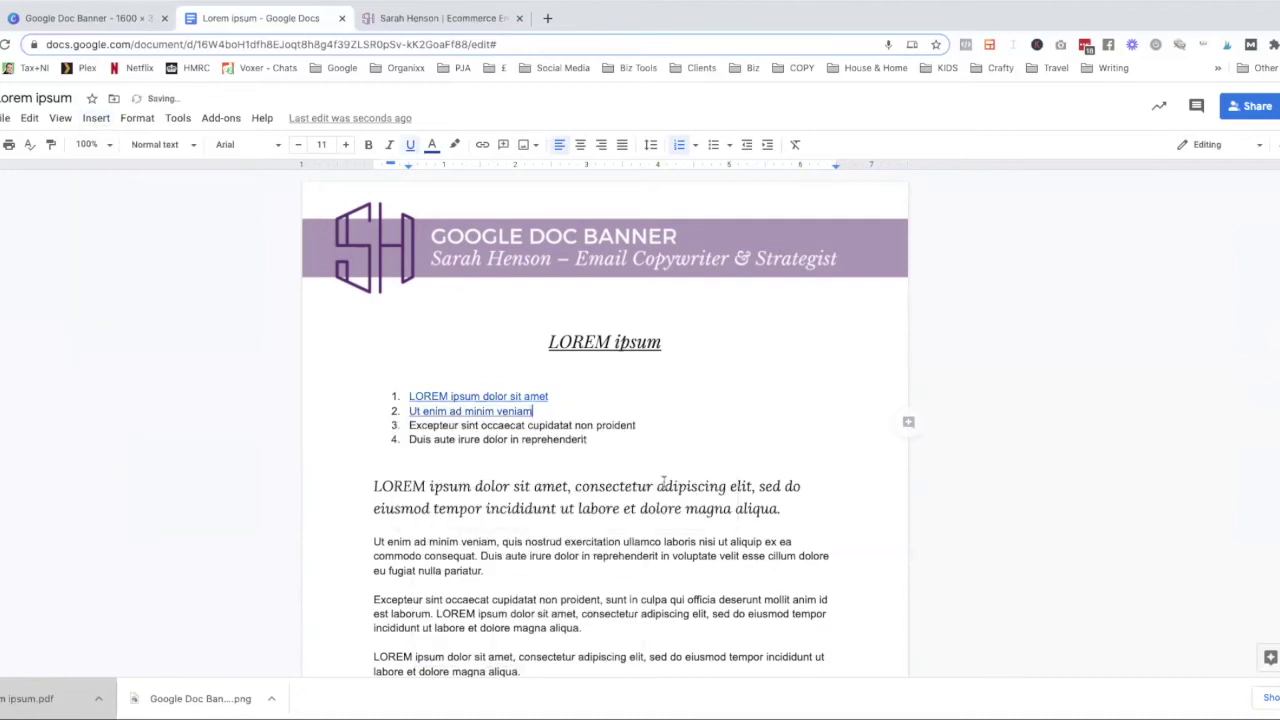
# Link the third list item, "Excepteur sint occaecat cupidatat non proident", to the bookmark of heading 3
pyautogui.moveTo(634, 428); pyautogui.dragTo(405, 428)
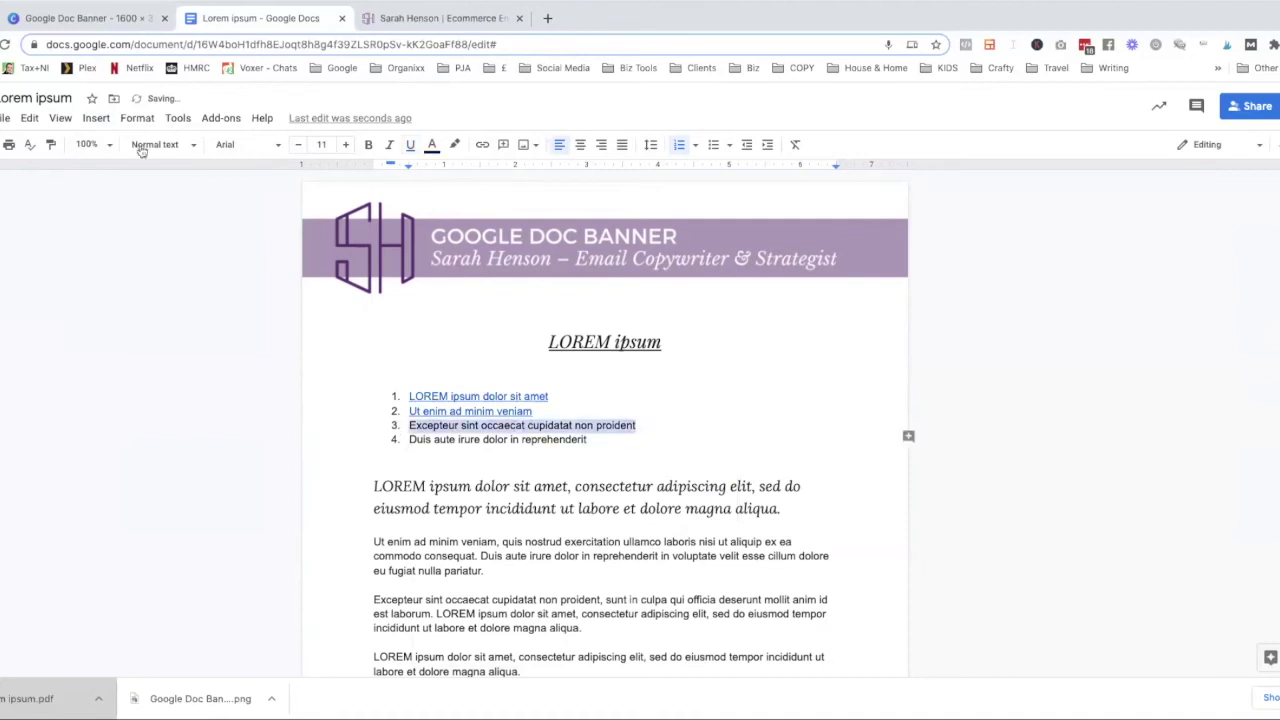
pyautogui.click(96, 118)
pyautogui.click(131, 503)
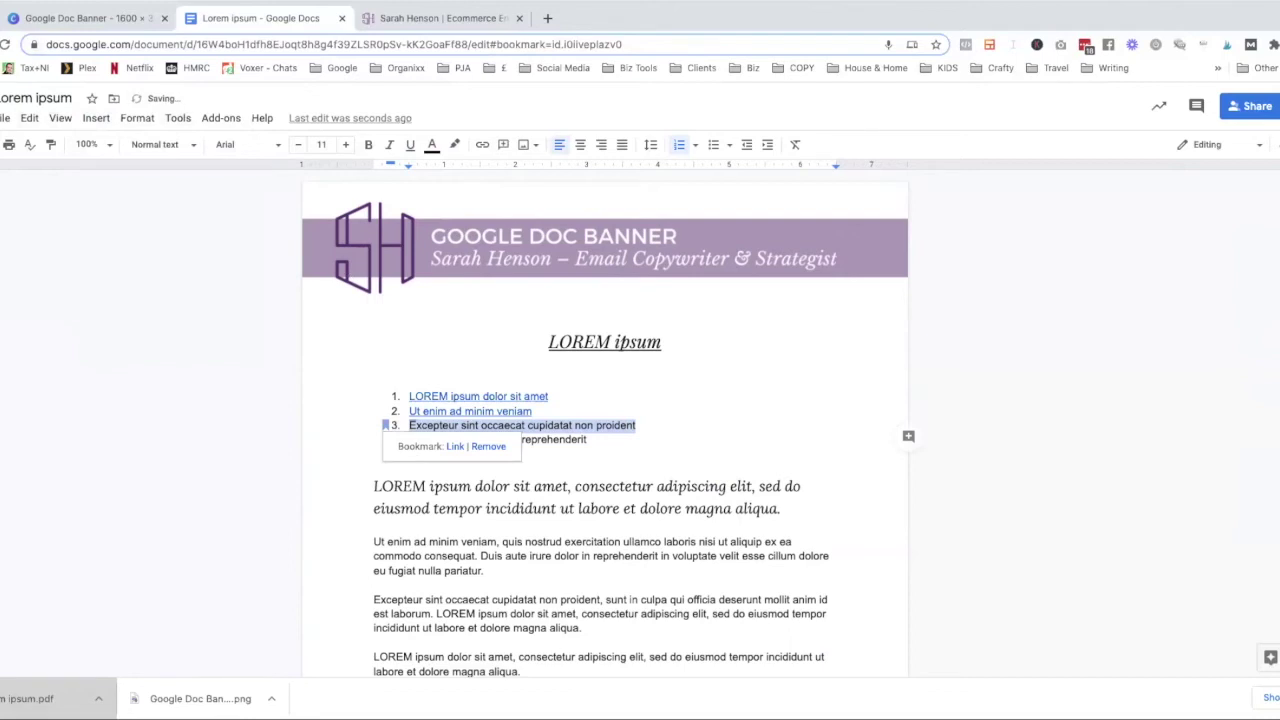
pyautogui.click(96, 118)
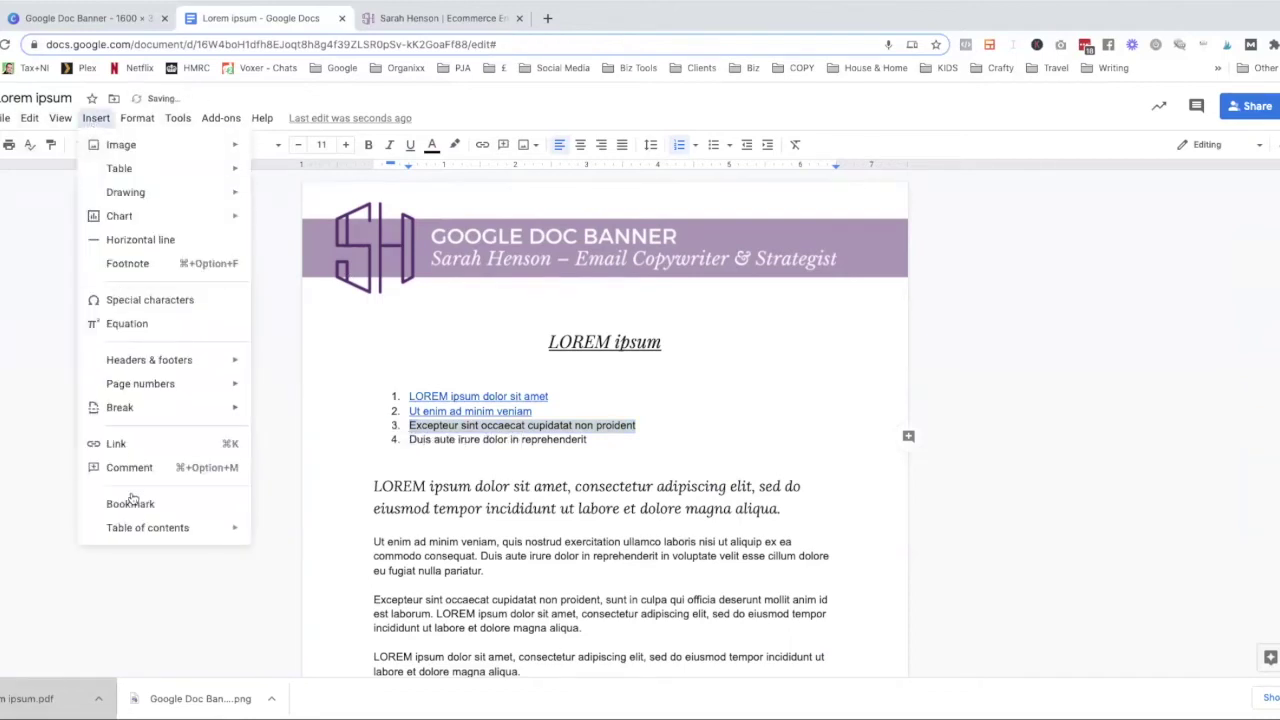
pyautogui.click(118, 443)
pyautogui.click(599, 578)
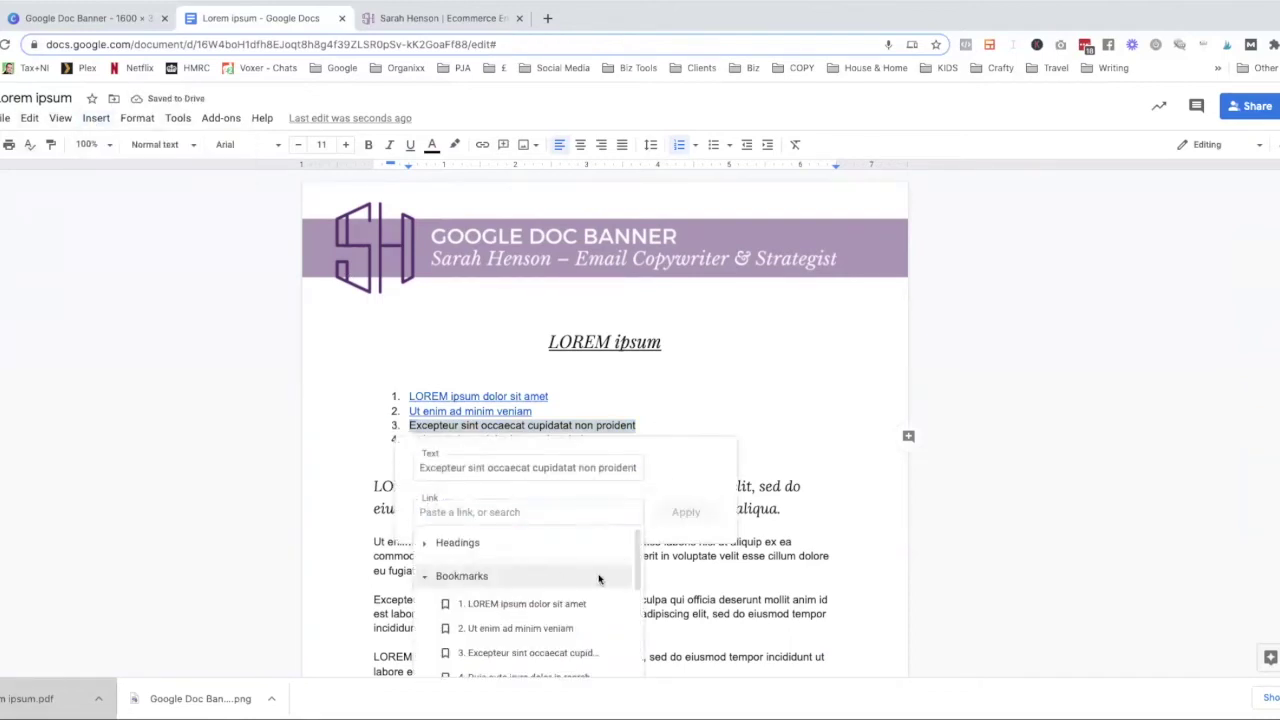
pyautogui.scroll(-2, 599, 578)
pyautogui.click(520, 541)
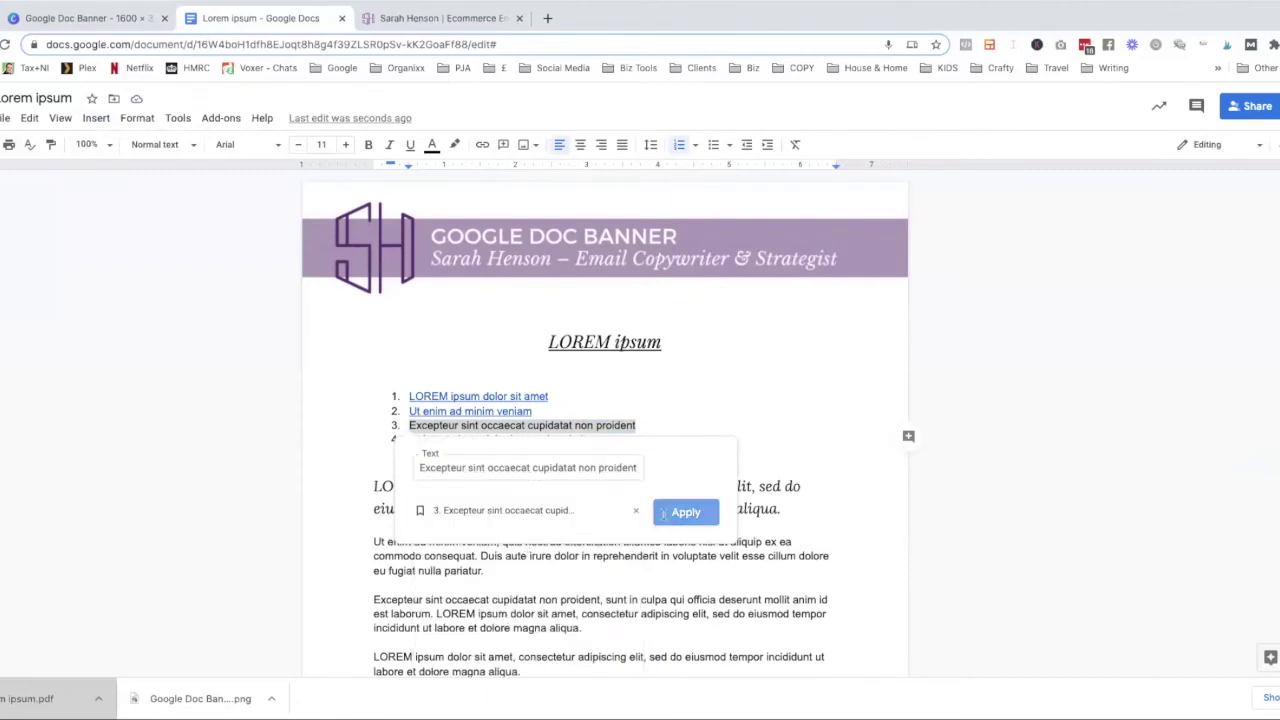
pyautogui.click(684, 512)
# Link the fourth list item, "Duis aute irure dolor in reprehenderit", to the bookmark of heading 4
pyautogui.moveTo(598, 446); pyautogui.dragTo(406, 440)
pyautogui.click(100, 121)
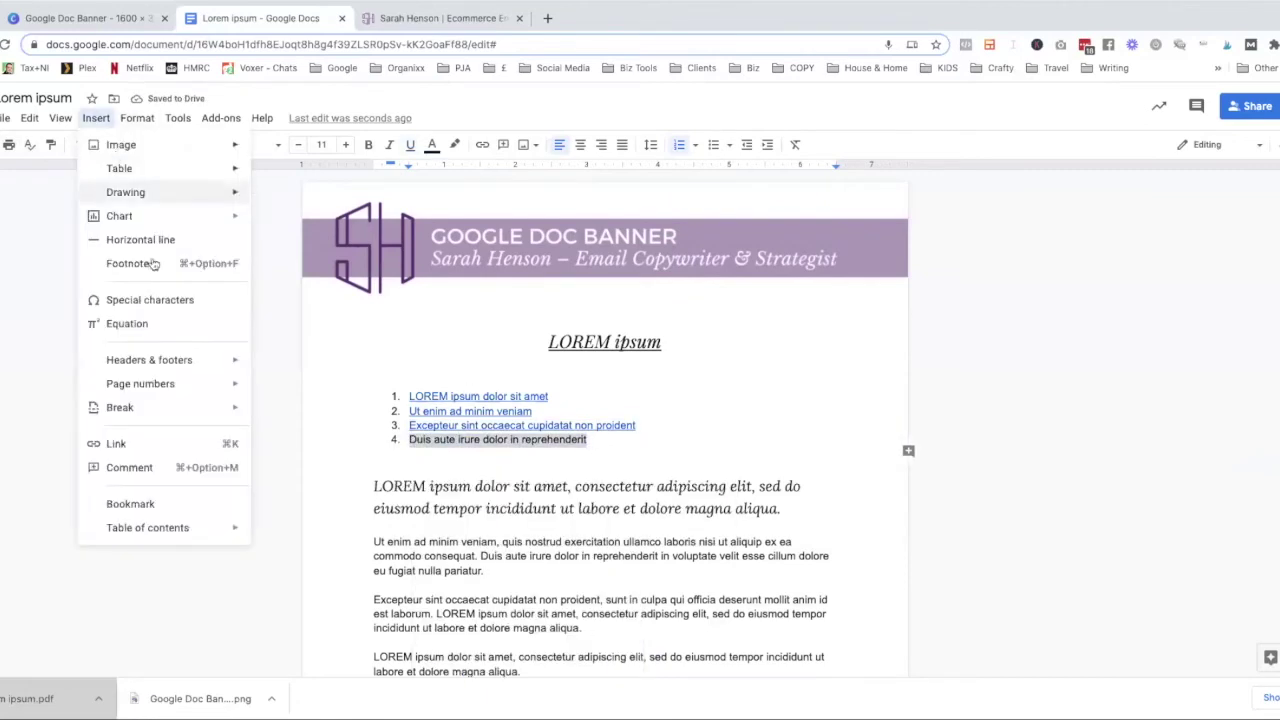
pyautogui.click(143, 445)
pyautogui.click(455, 590)
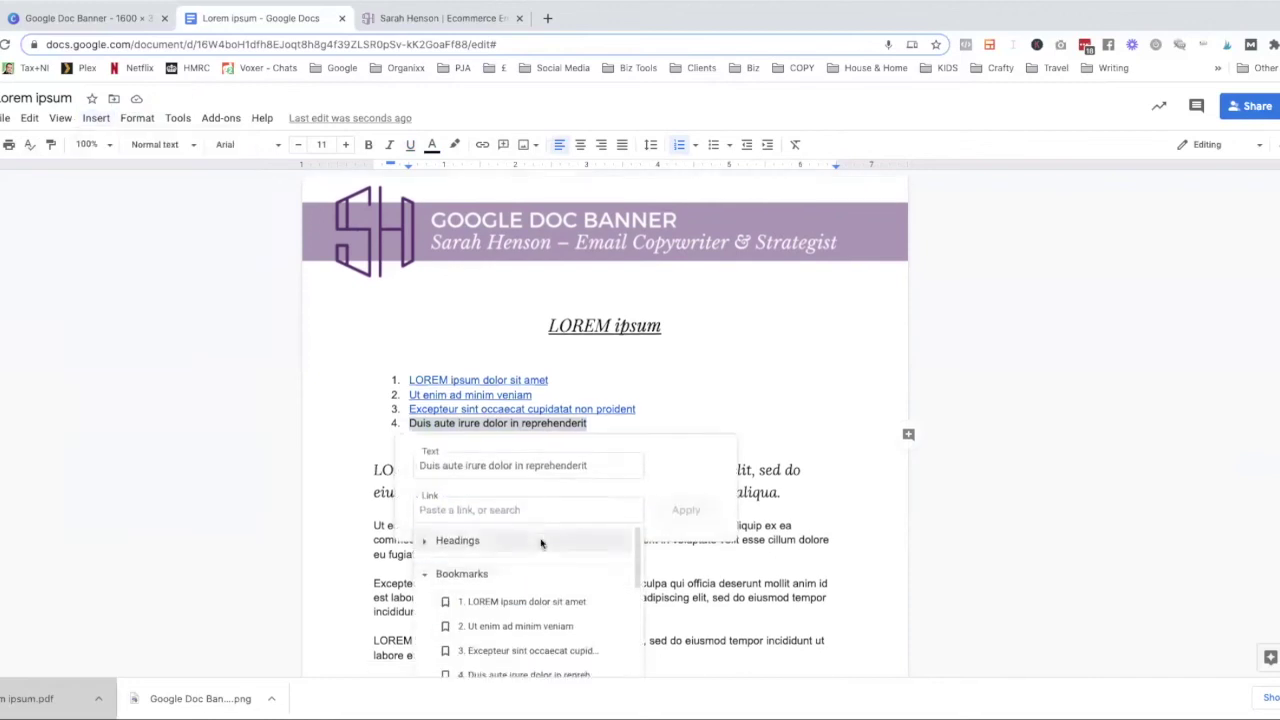
pyautogui.click(492, 626)
pyautogui.click(686, 461)
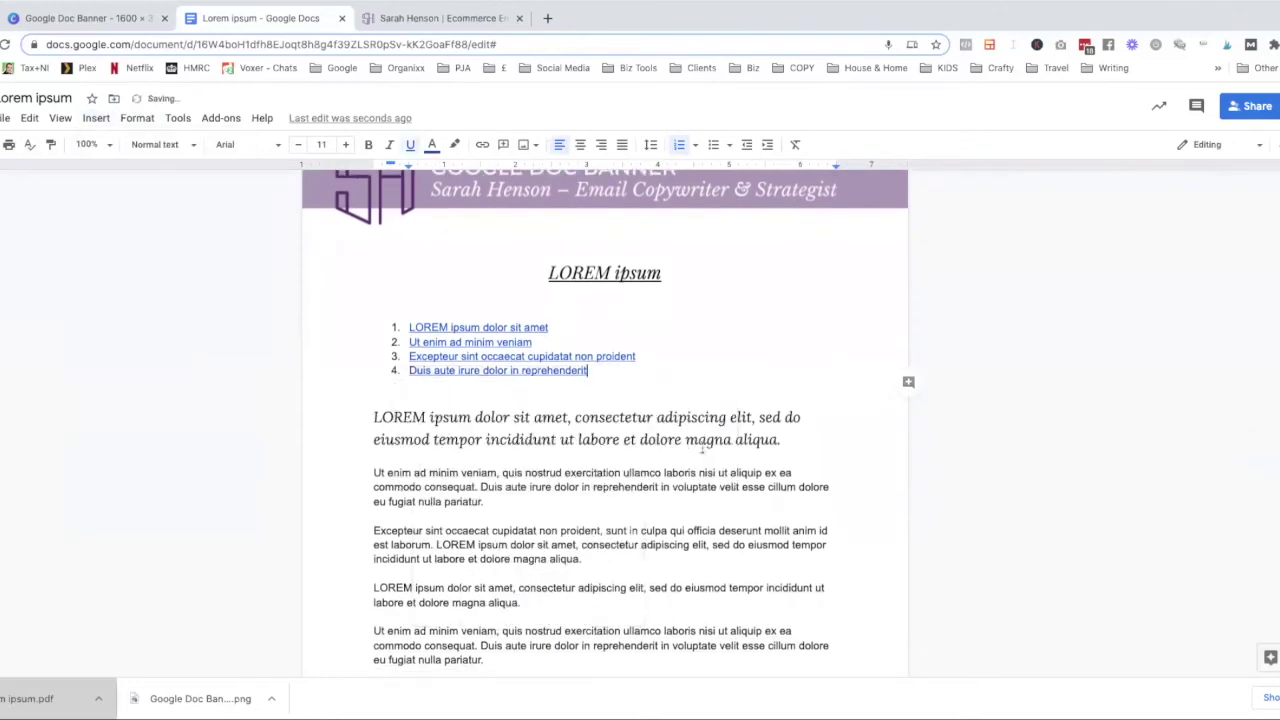
# Follow the bookmark link of the first list item to check that it jumps to its section
pyautogui.click(471, 398)
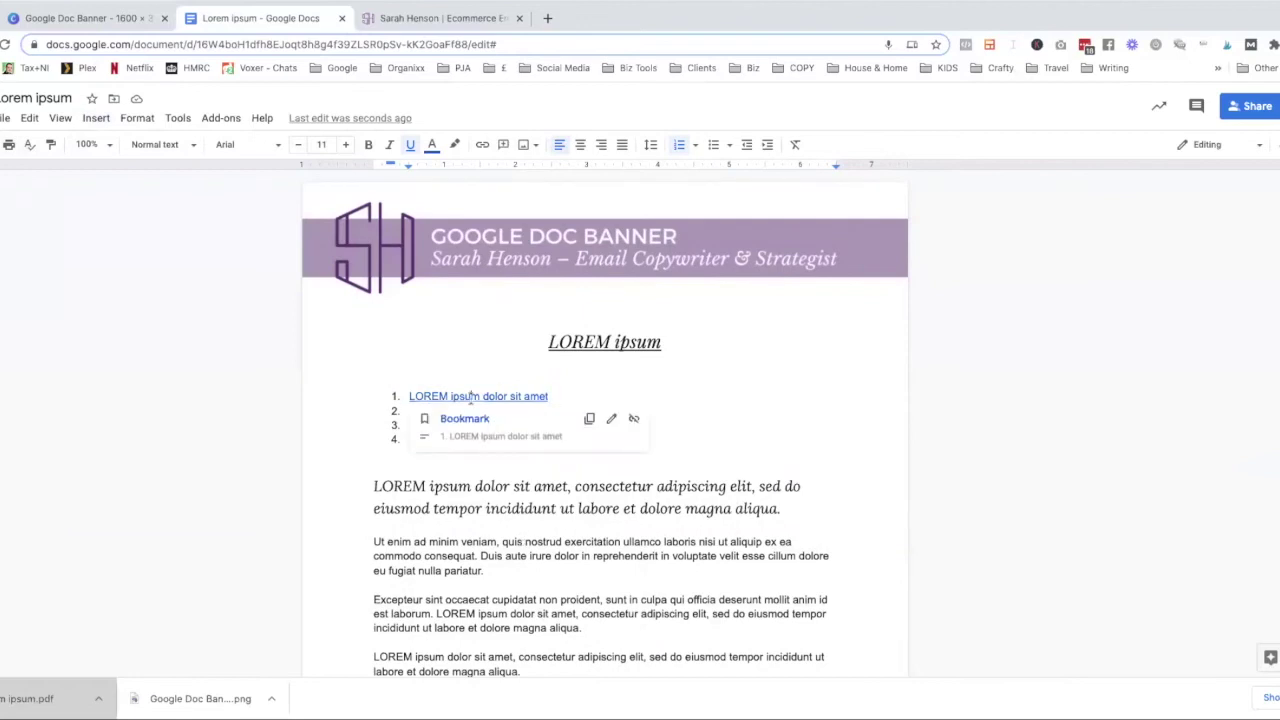
pyautogui.click(464, 418)
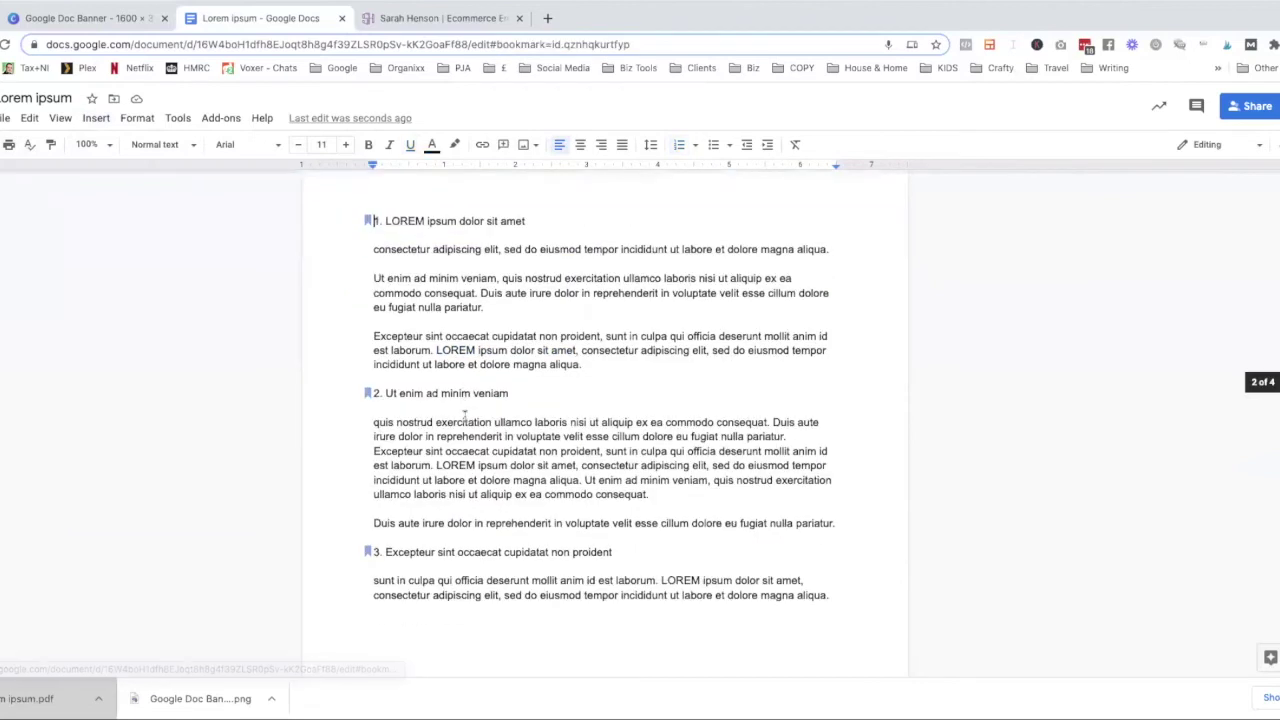
# Follow the bookmark links of the second, third and fourth list items to check that each jumps to its section
pyautogui.scroll(10, 464, 418)
pyautogui.click(468, 413)
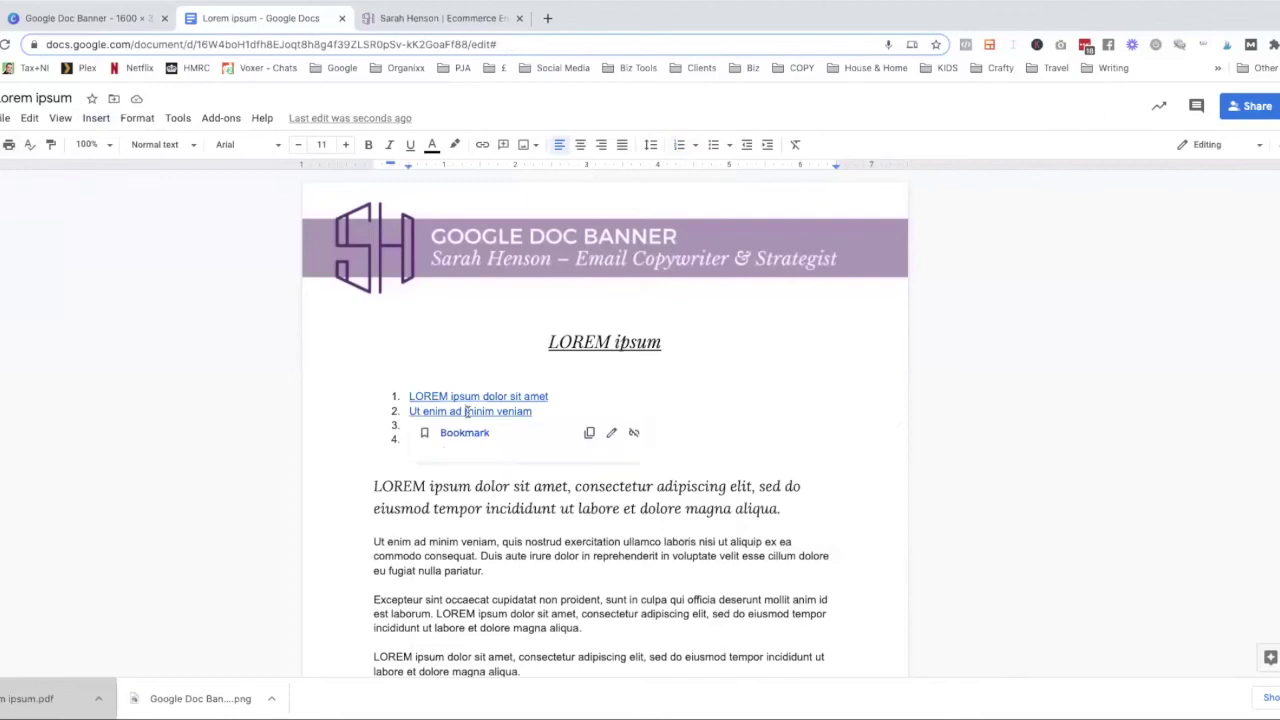
pyautogui.click(467, 432)
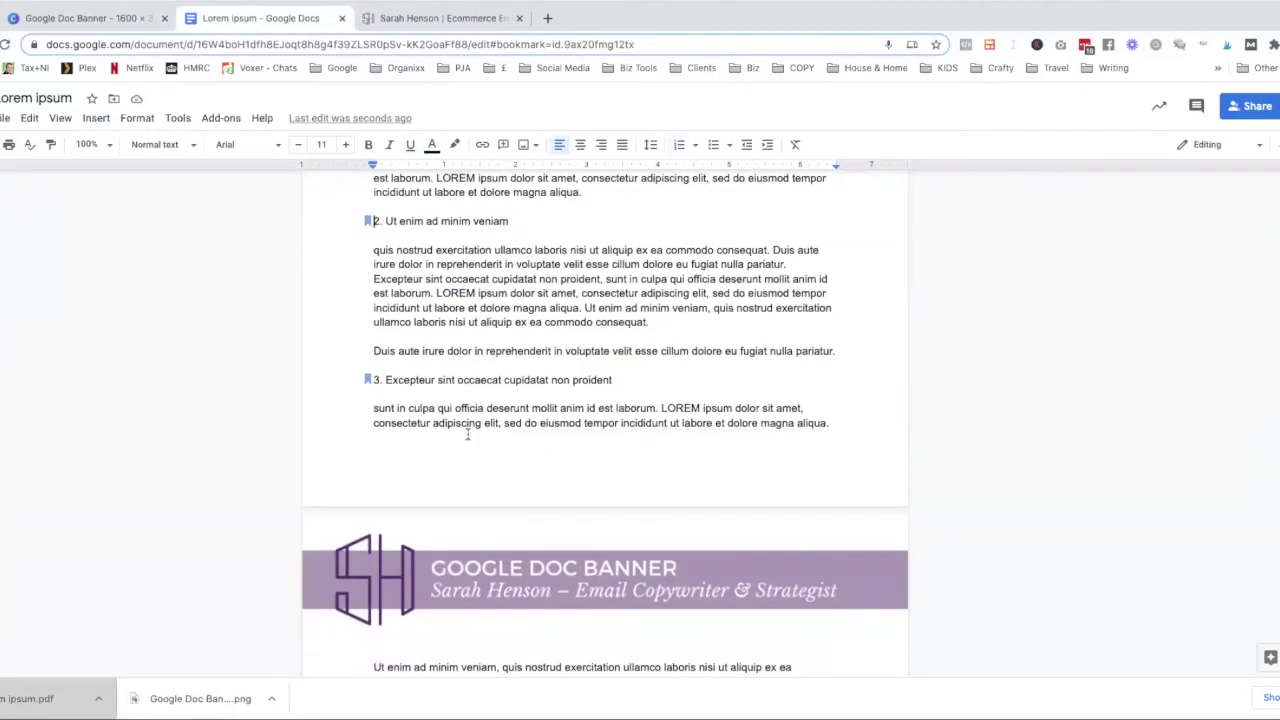
pyautogui.scroll(-10, 467, 434)
pyautogui.scroll(10, 469, 435)
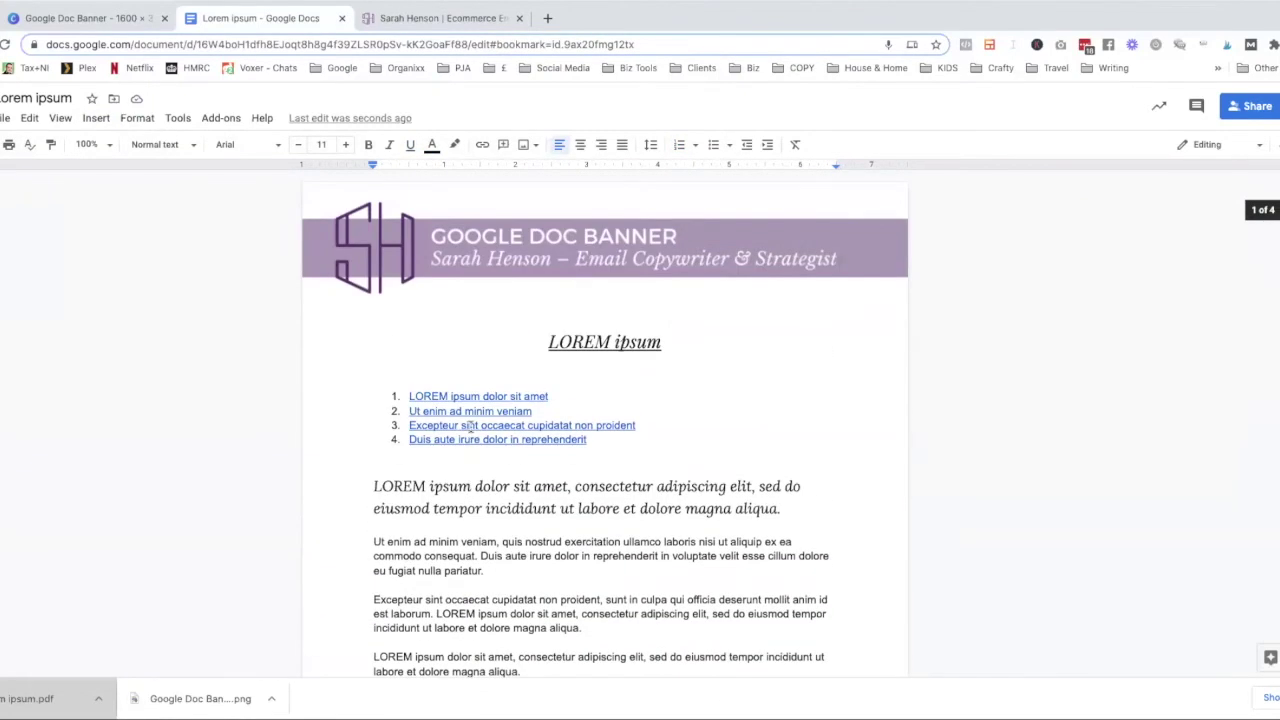
pyautogui.click(470, 426)
pyautogui.click(468, 448)
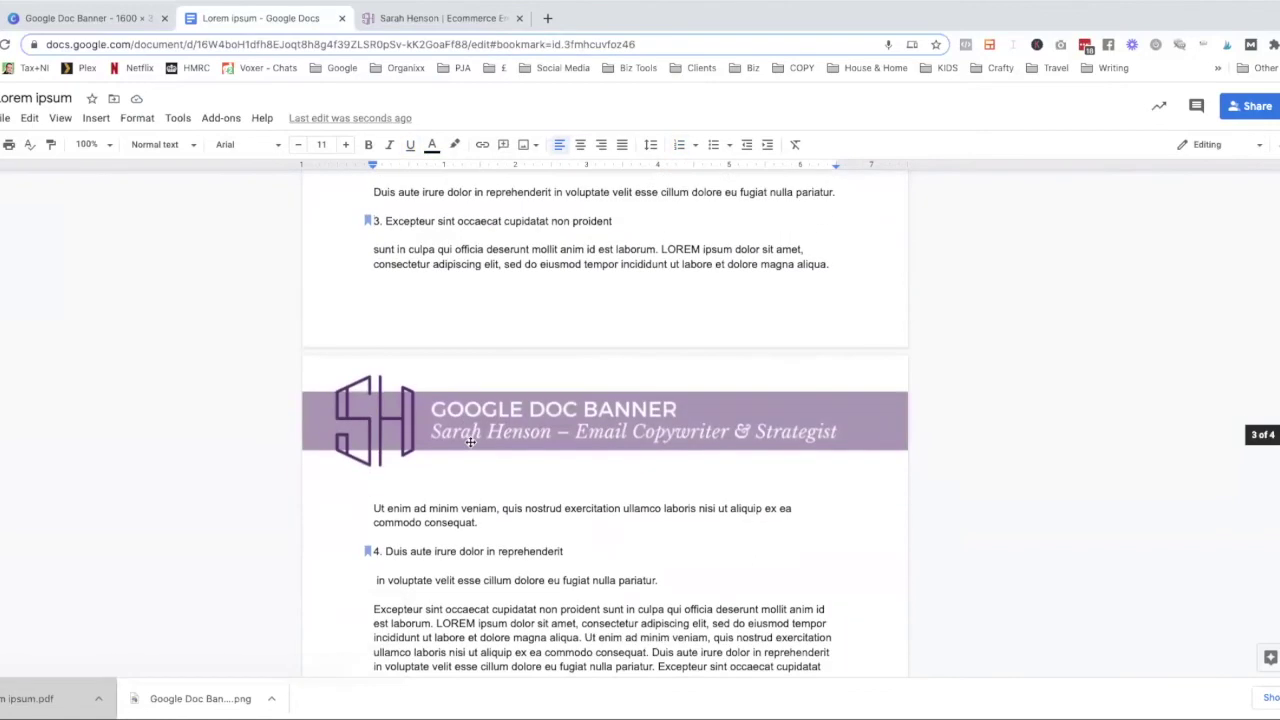
pyautogui.scroll(15, 470, 442)
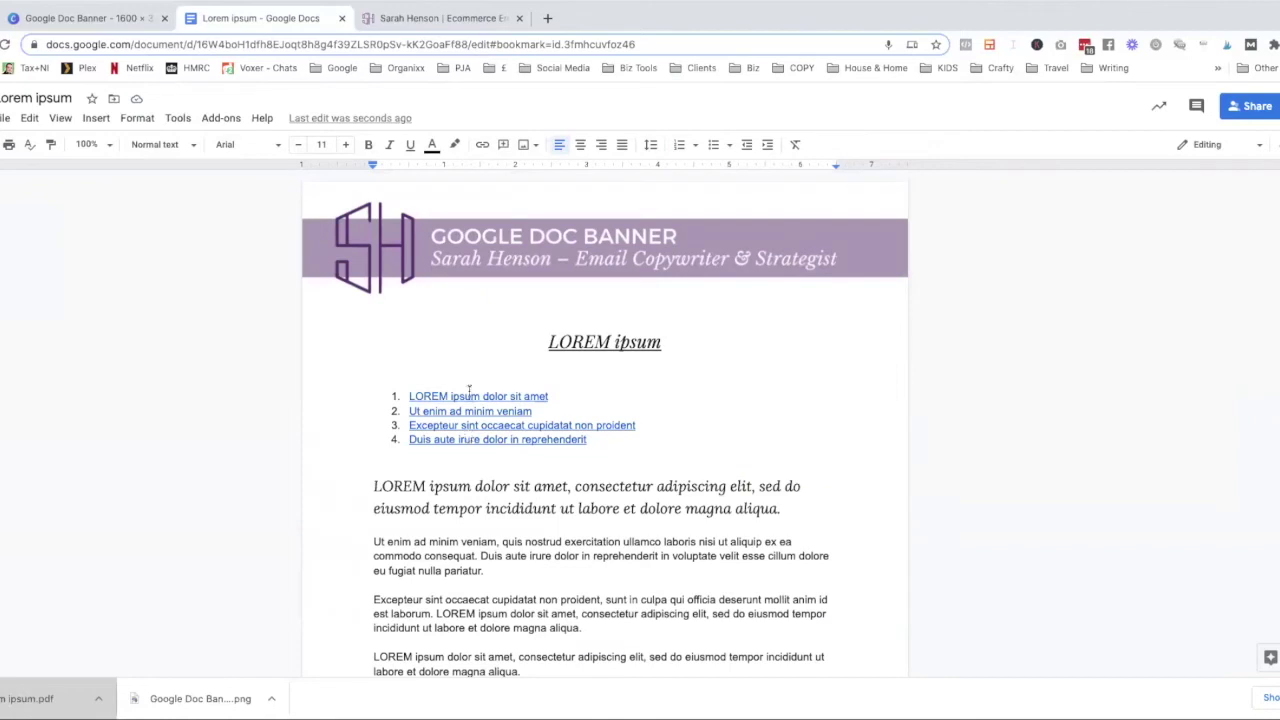
pyautogui.click(464, 441)
pyautogui.click(460, 463)
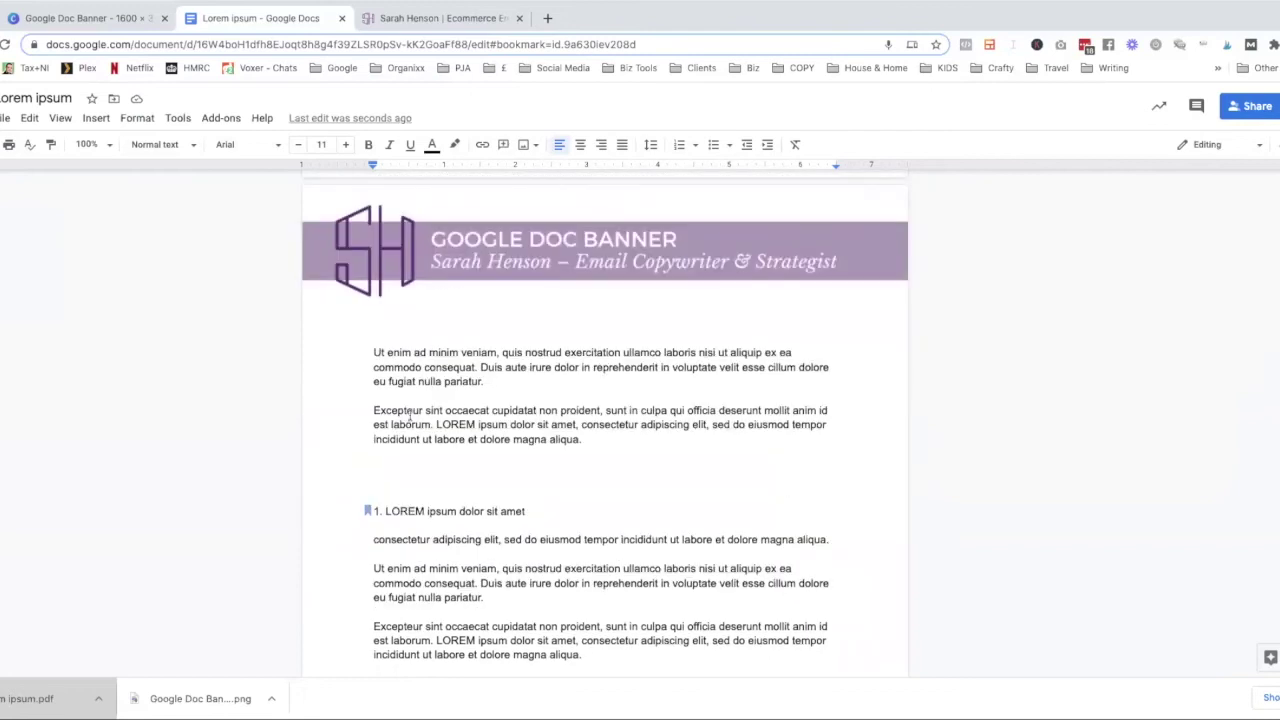
# Add the comment "can you action this please?" to the Lora heading sentence directly below the numbered list
pyautogui.scroll(10, 427, 400)
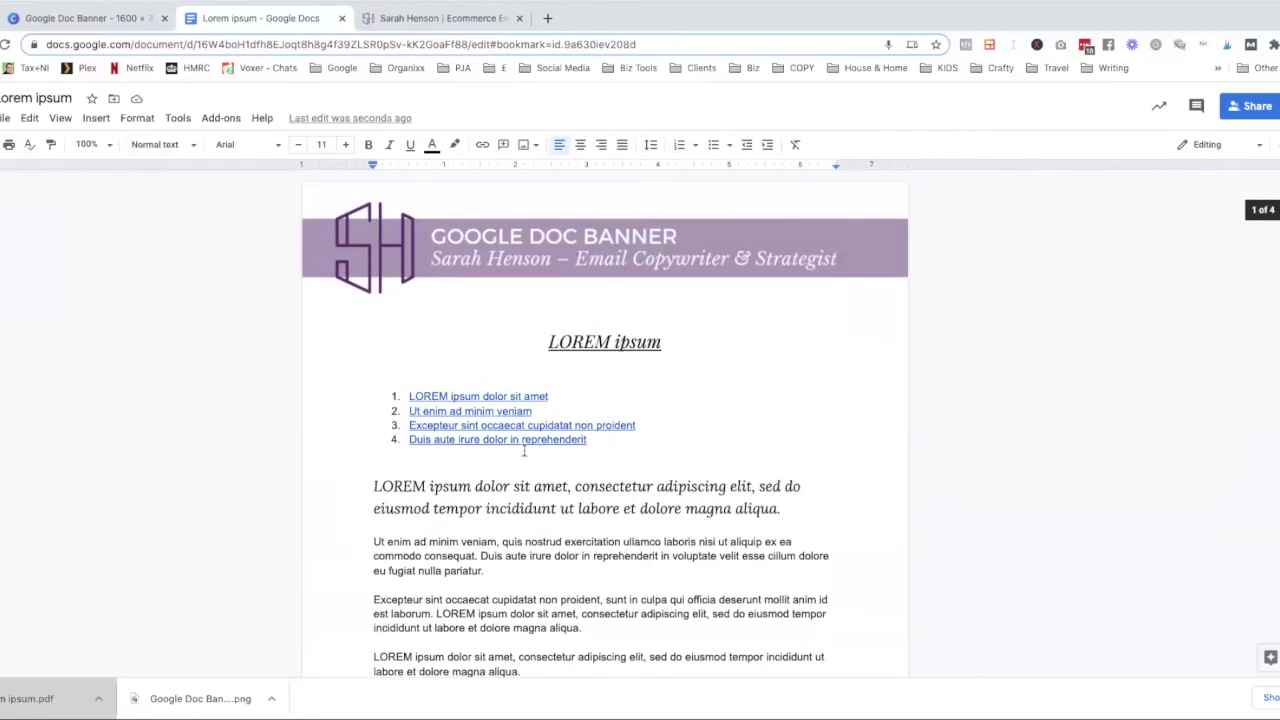
pyautogui.moveTo(369, 486); pyautogui.dragTo(860, 503)
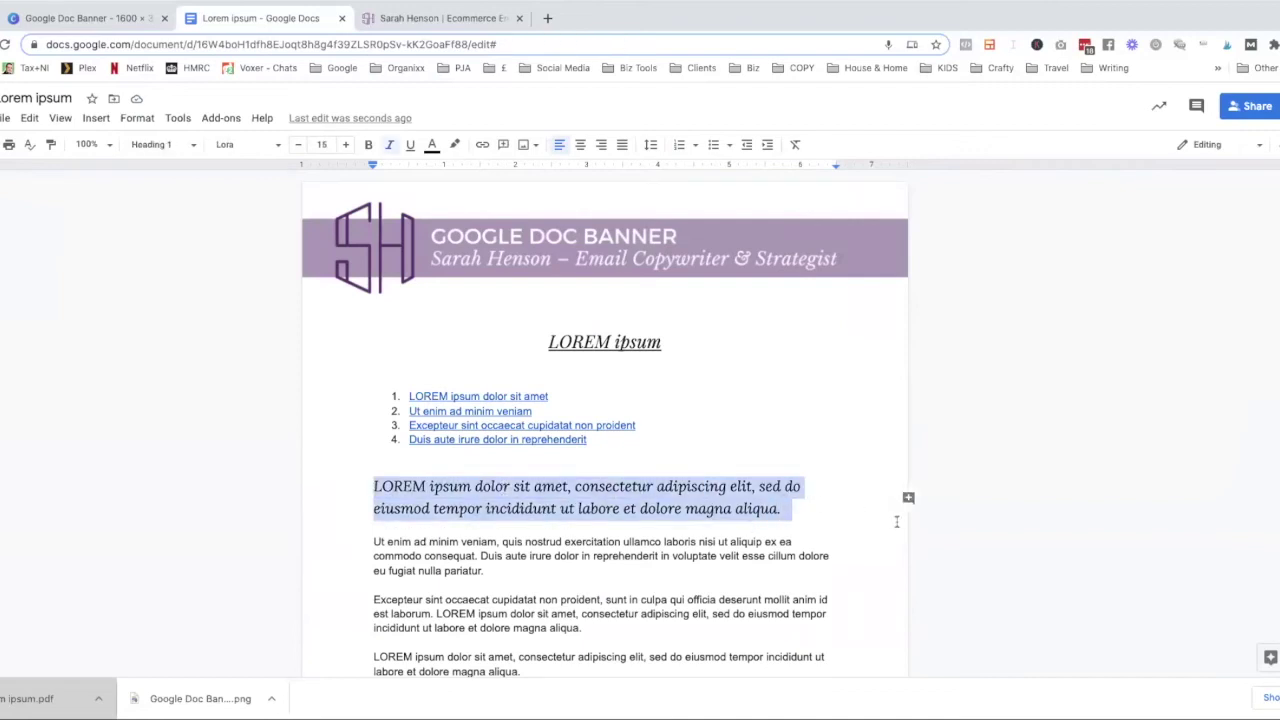
pyautogui.click(908, 497)
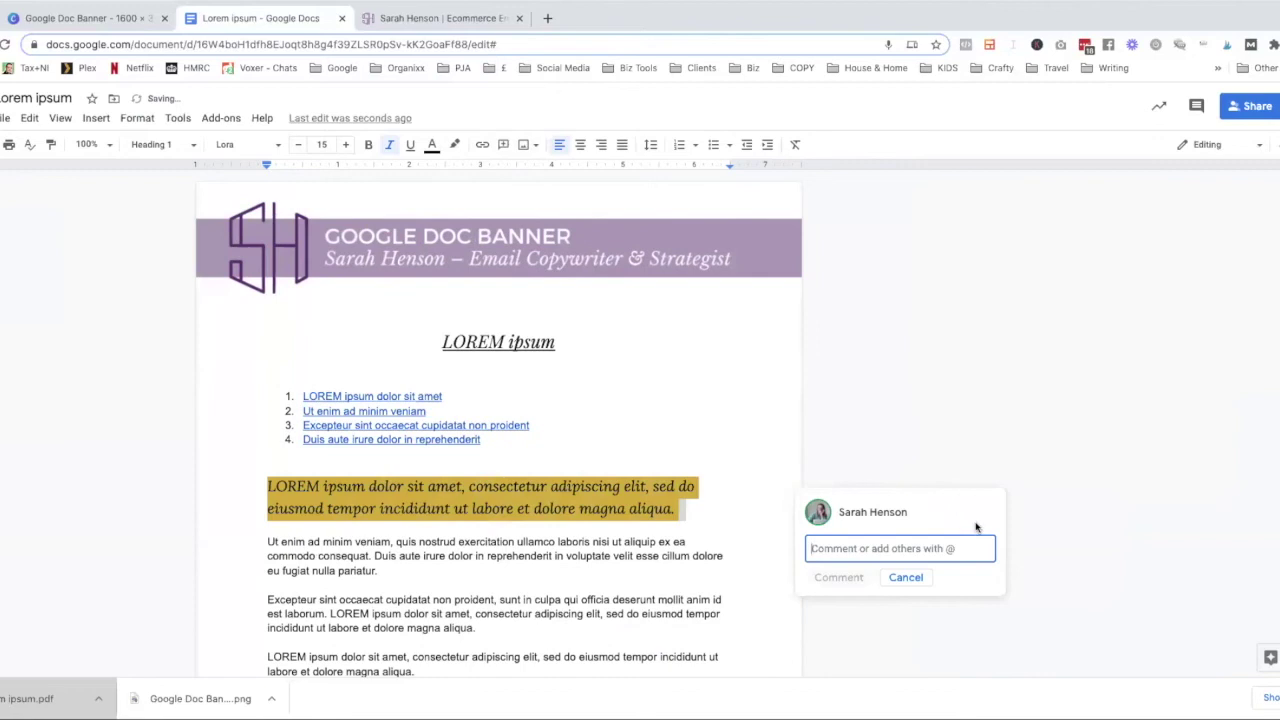
pyautogui.write('can you')
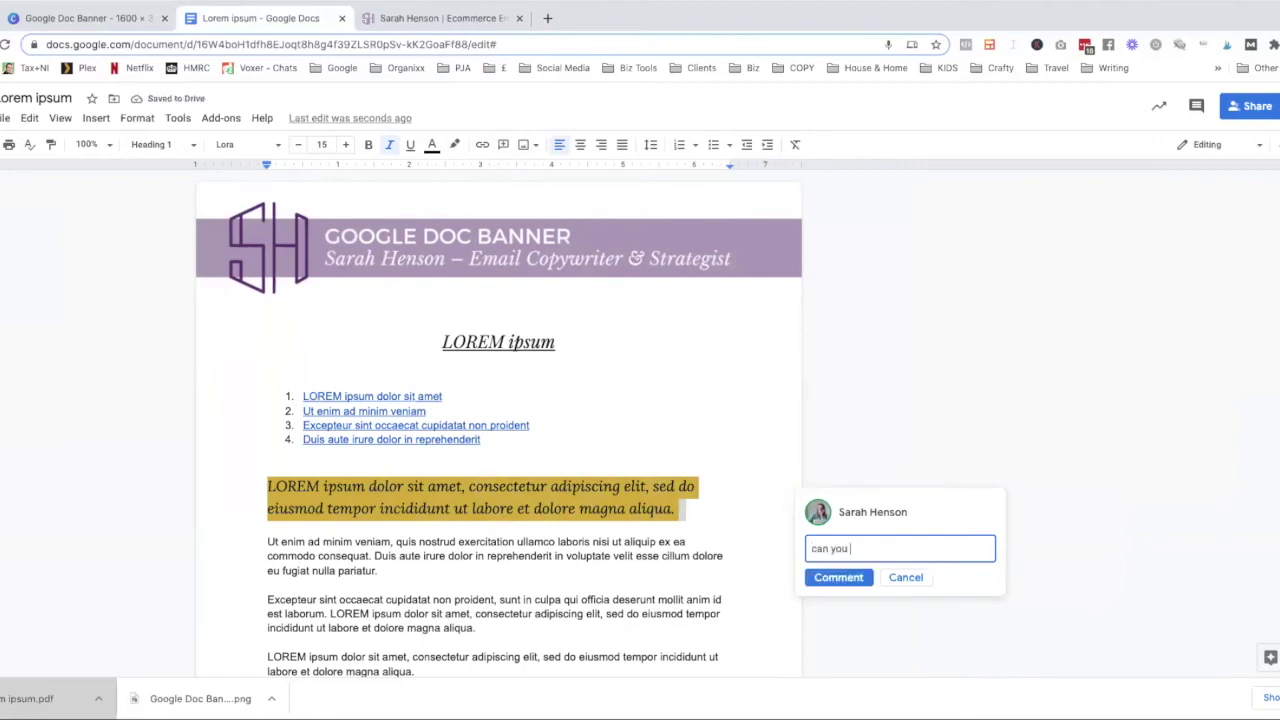
pyautogui.write(' action this please')
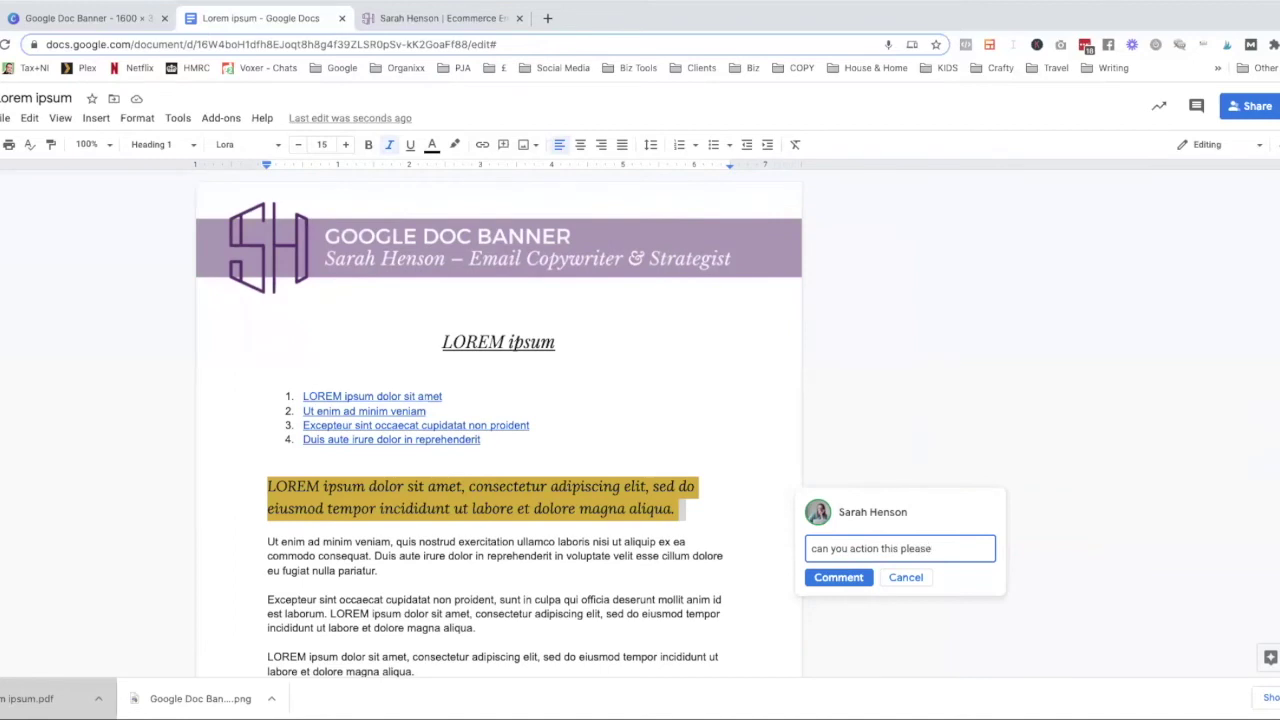
pyautogui.write('?')
pyautogui.hotkey('ctrl', 'Return')
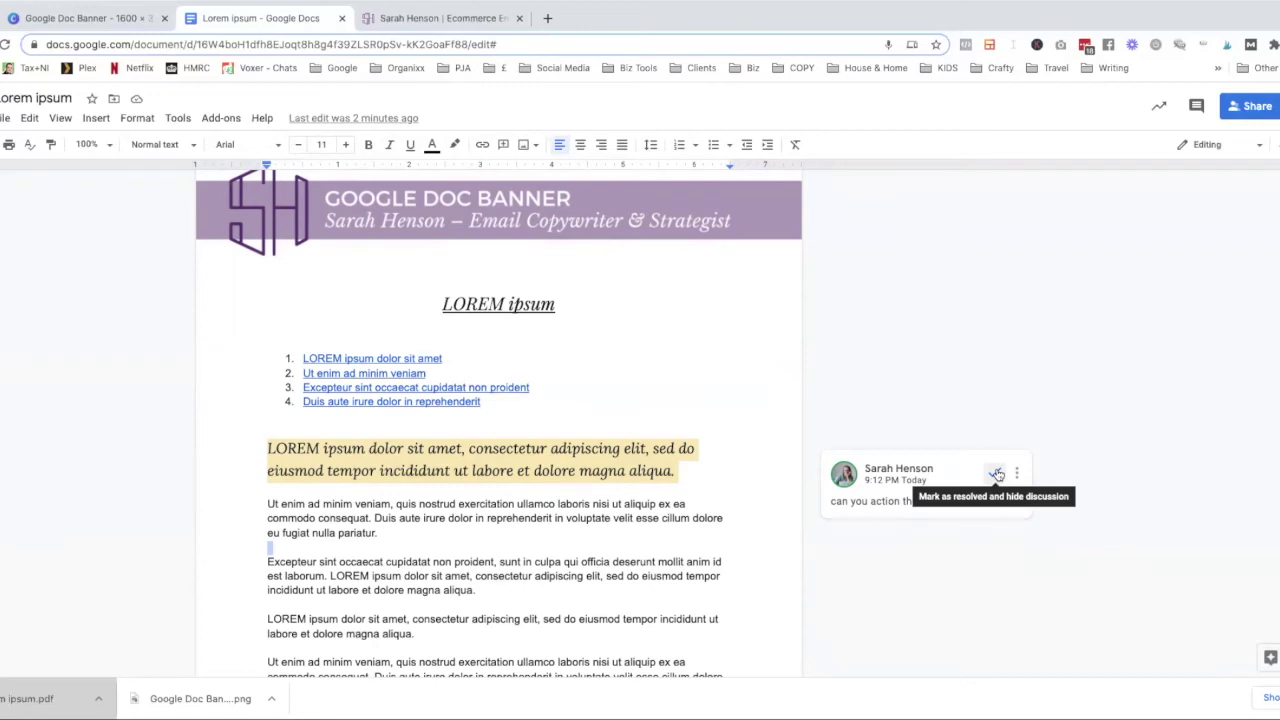
pyautogui.scroll(-1, 757, 509)
pyautogui.scroll(-3, 757, 509)
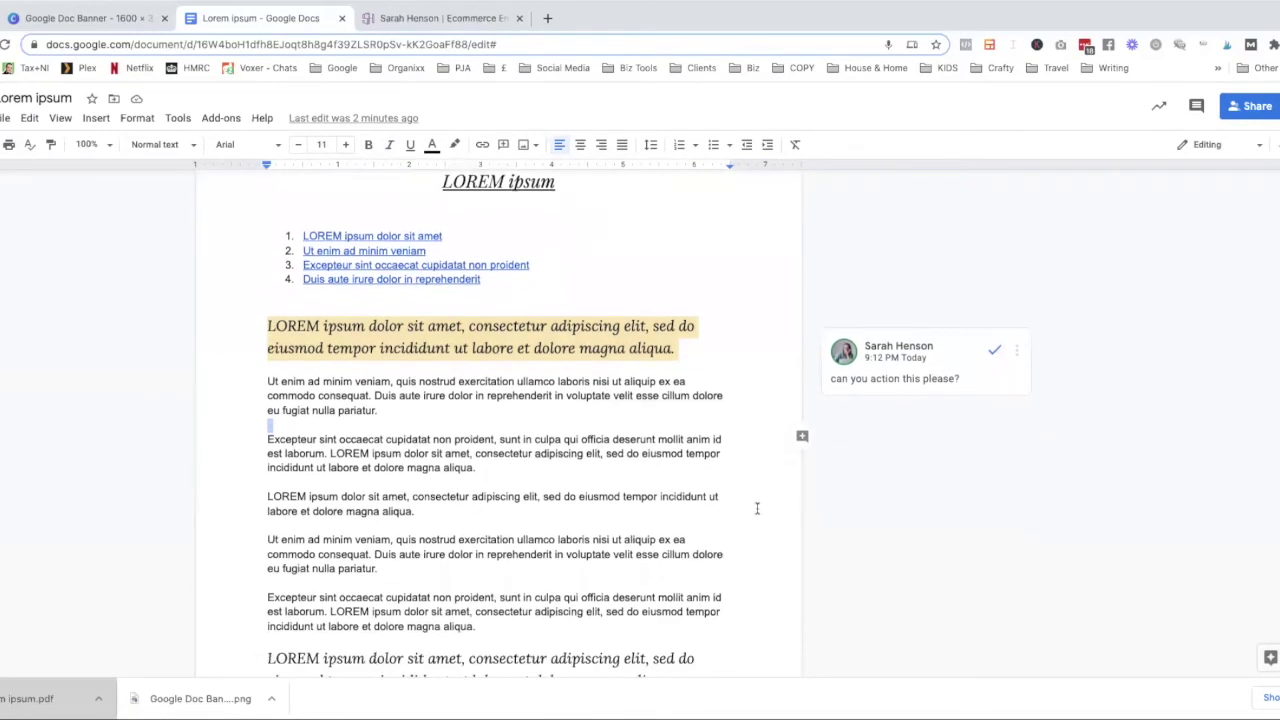
pyautogui.scroll(-5, 757, 509)
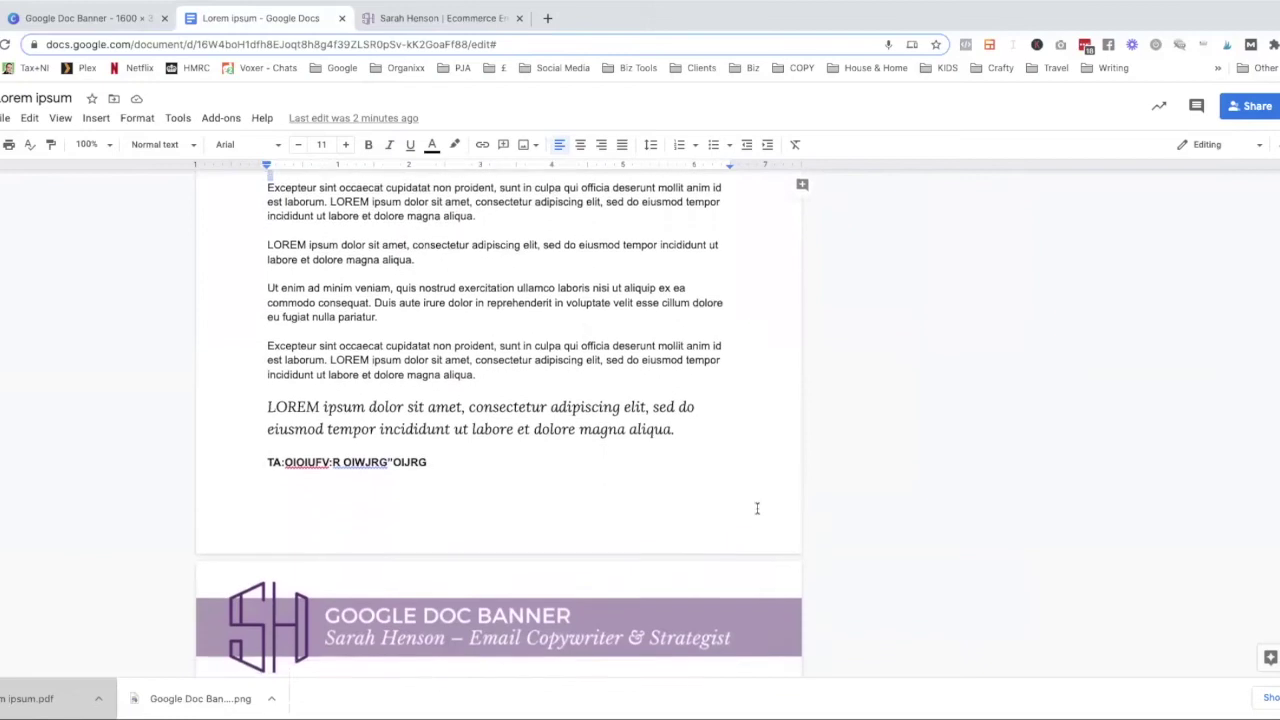
pyautogui.scroll(10, 757, 509)
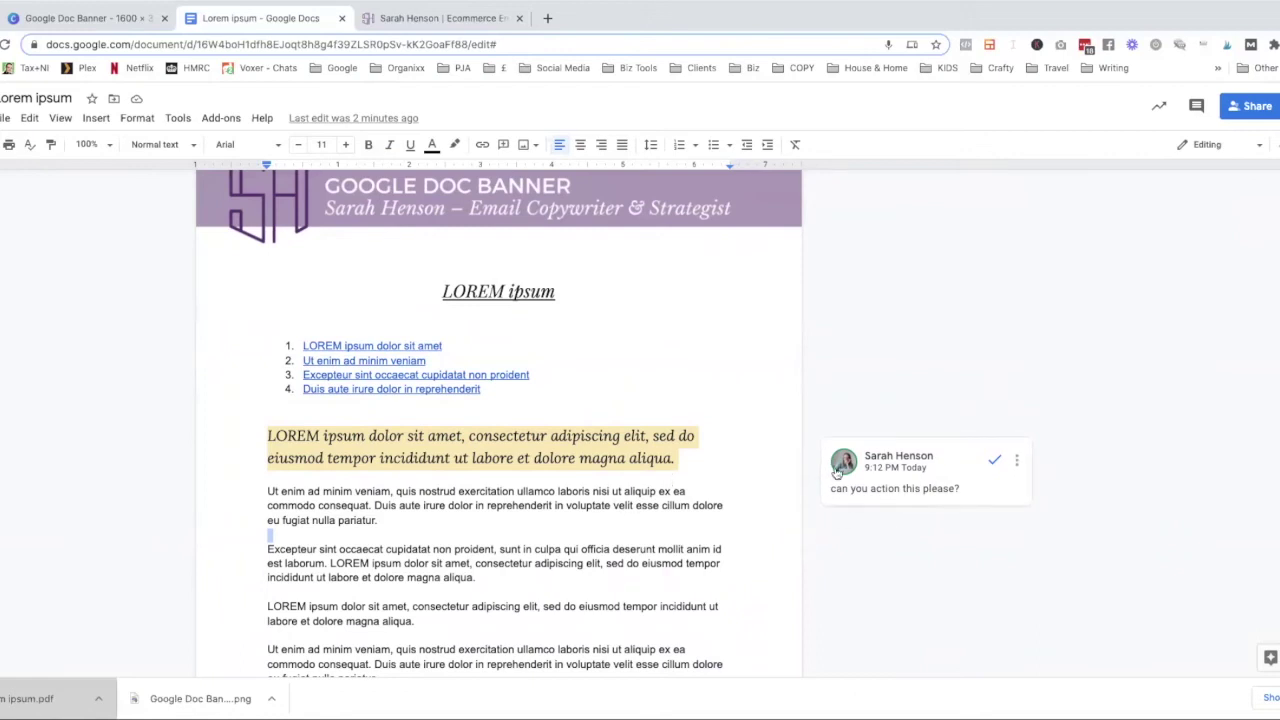
pyautogui.scroll(-1, 691, 590)
pyautogui.scroll(-2, 691, 590)
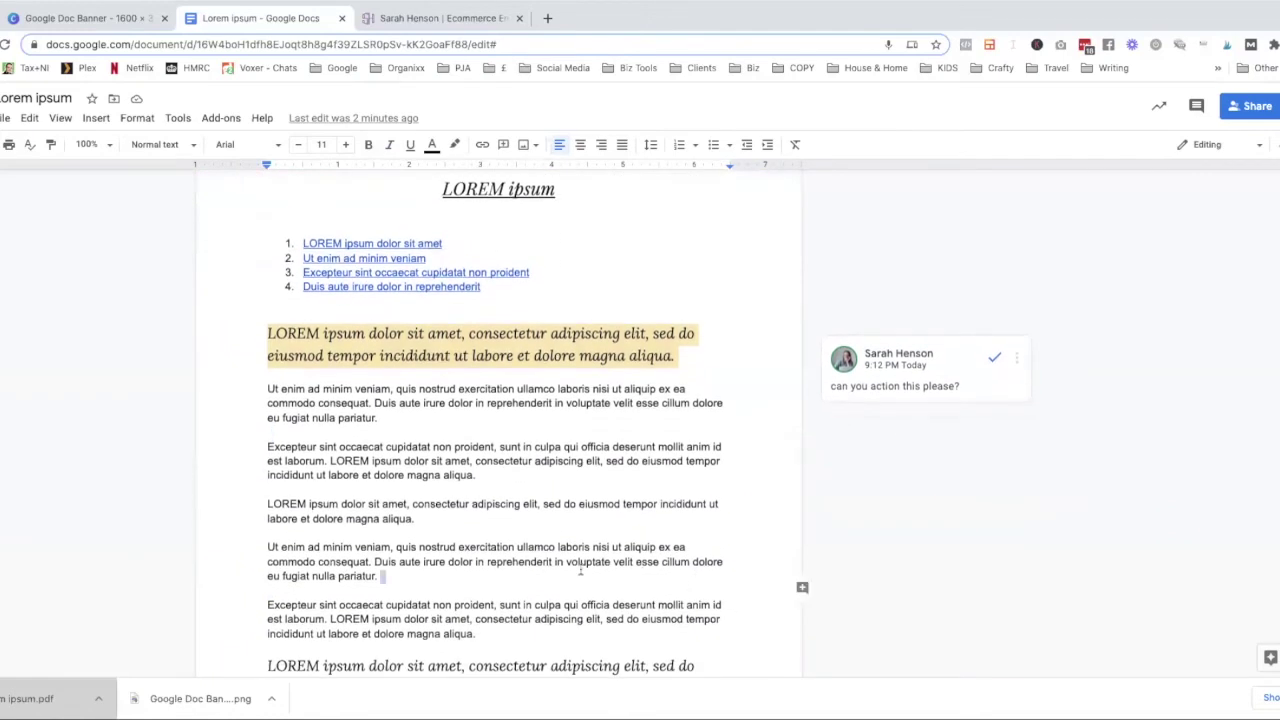
pyautogui.moveTo(590, 562); pyautogui.dragTo(516, 561)
pyautogui.click(802, 572)
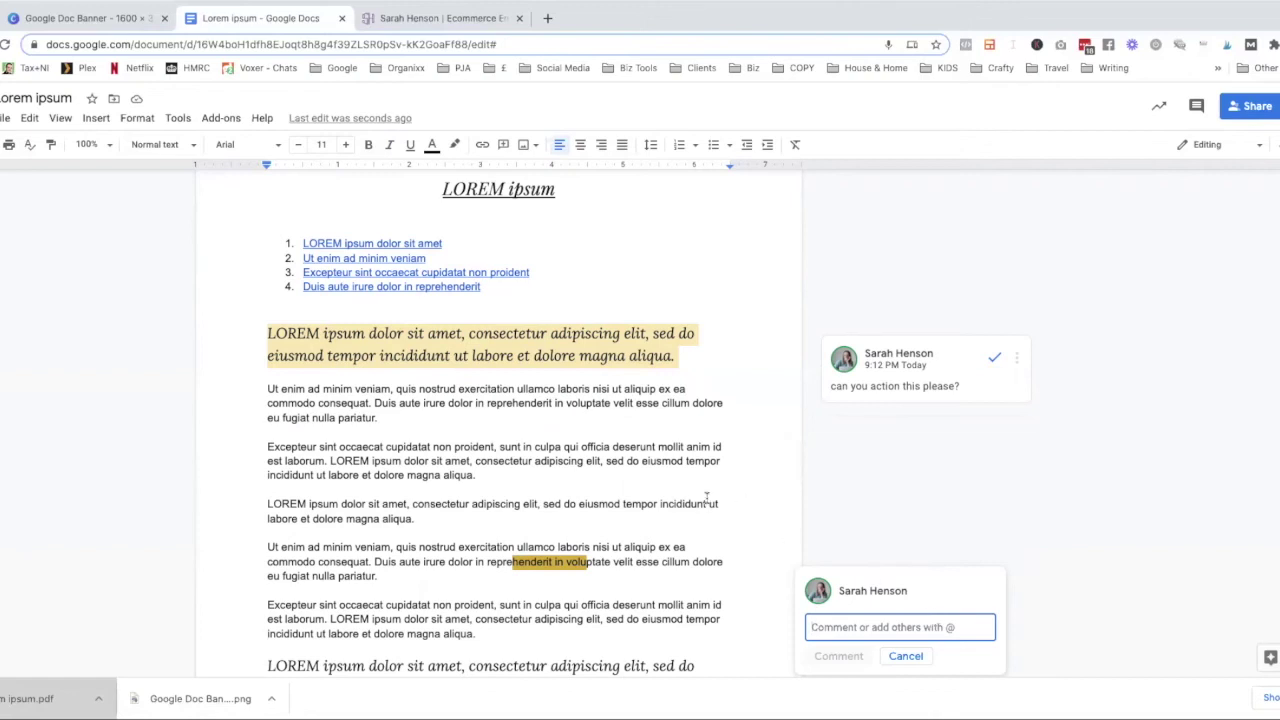
pyautogui.press('Escape')
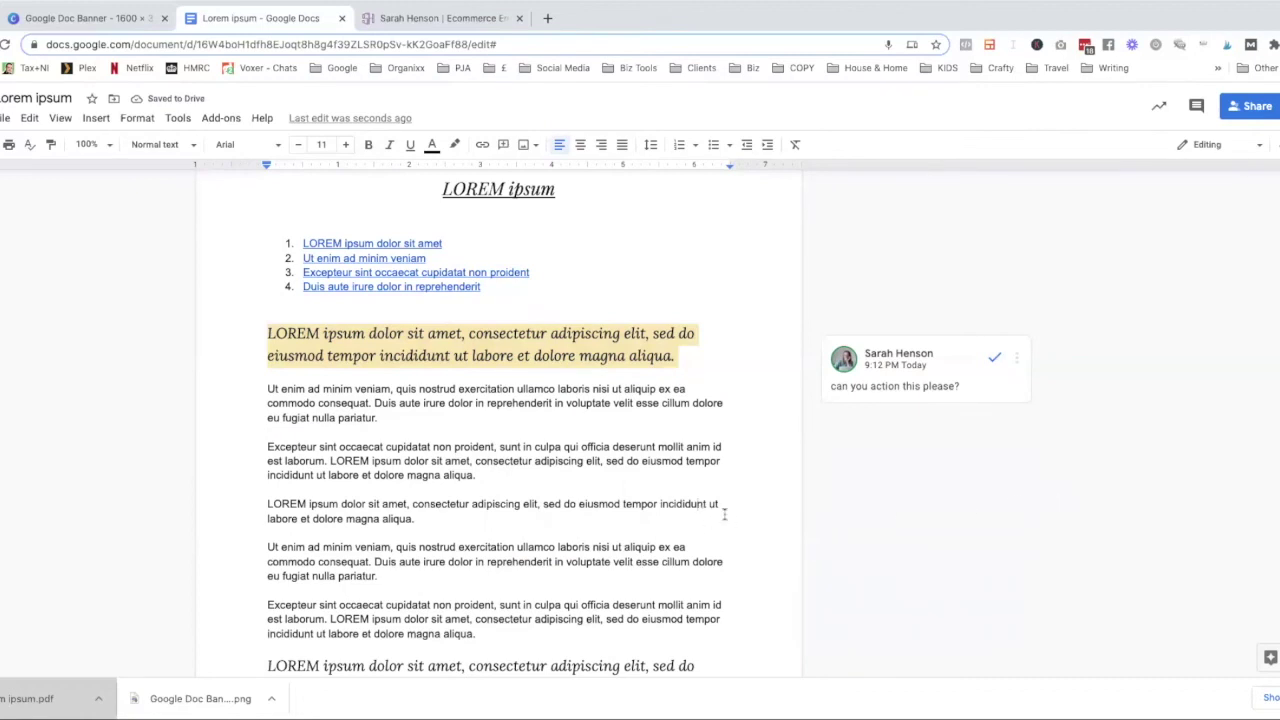
# Place the cursor before "Excepteur" in the second body paragraph and switch the document to Suggesting mode
pyautogui.scroll(3, 703, 537)
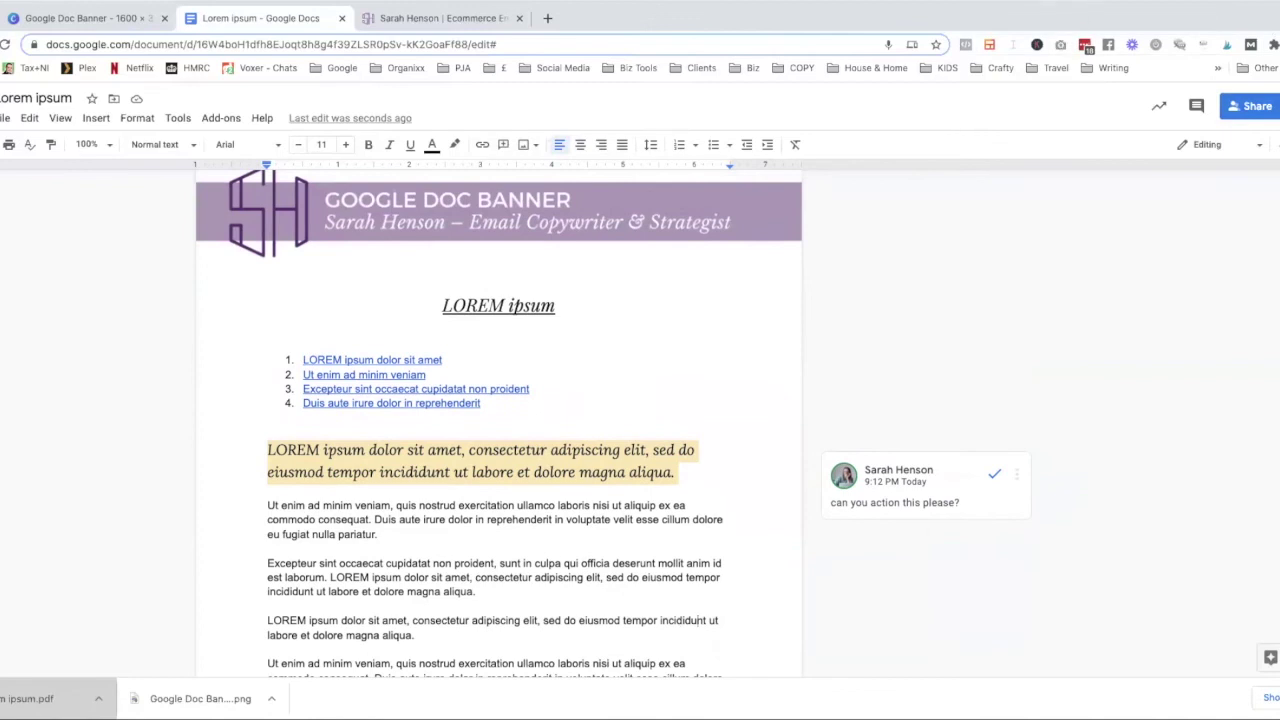
pyautogui.scroll(-2, 268, 466)
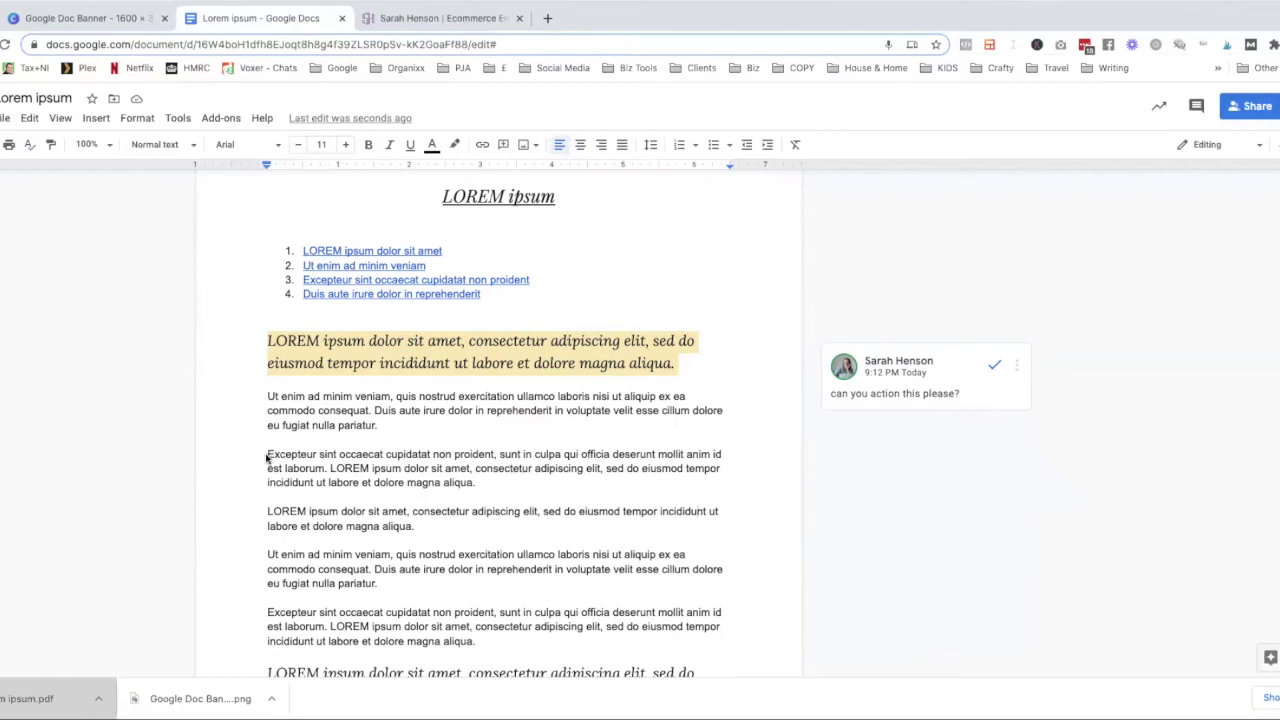
pyautogui.scroll(1, 267, 458)
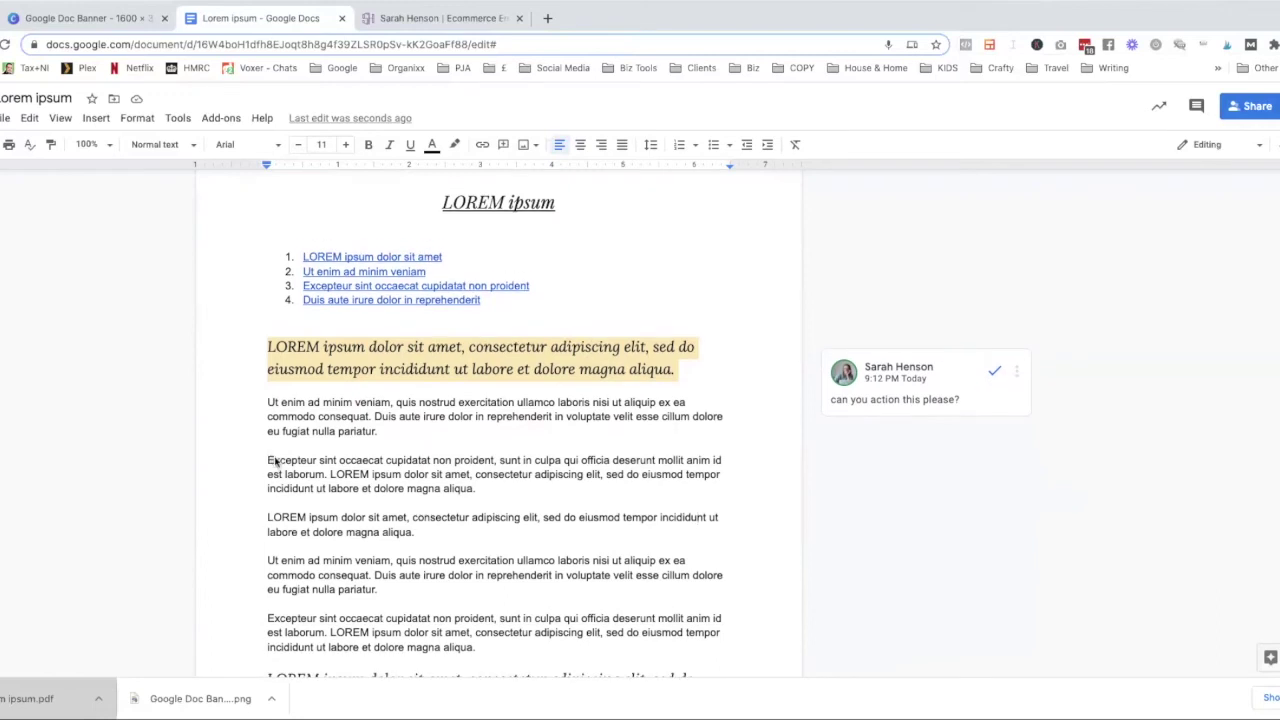
pyautogui.click(267, 460)
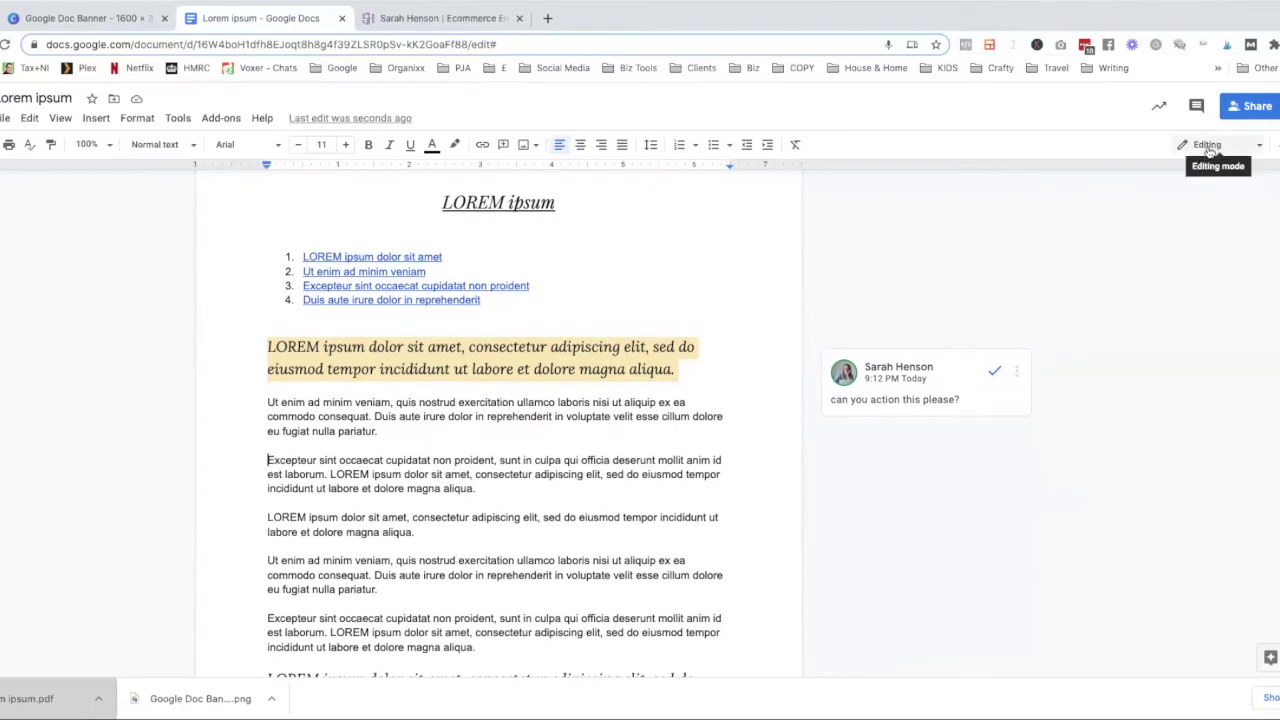
pyautogui.click(1260, 147)
pyautogui.click(1228, 208)
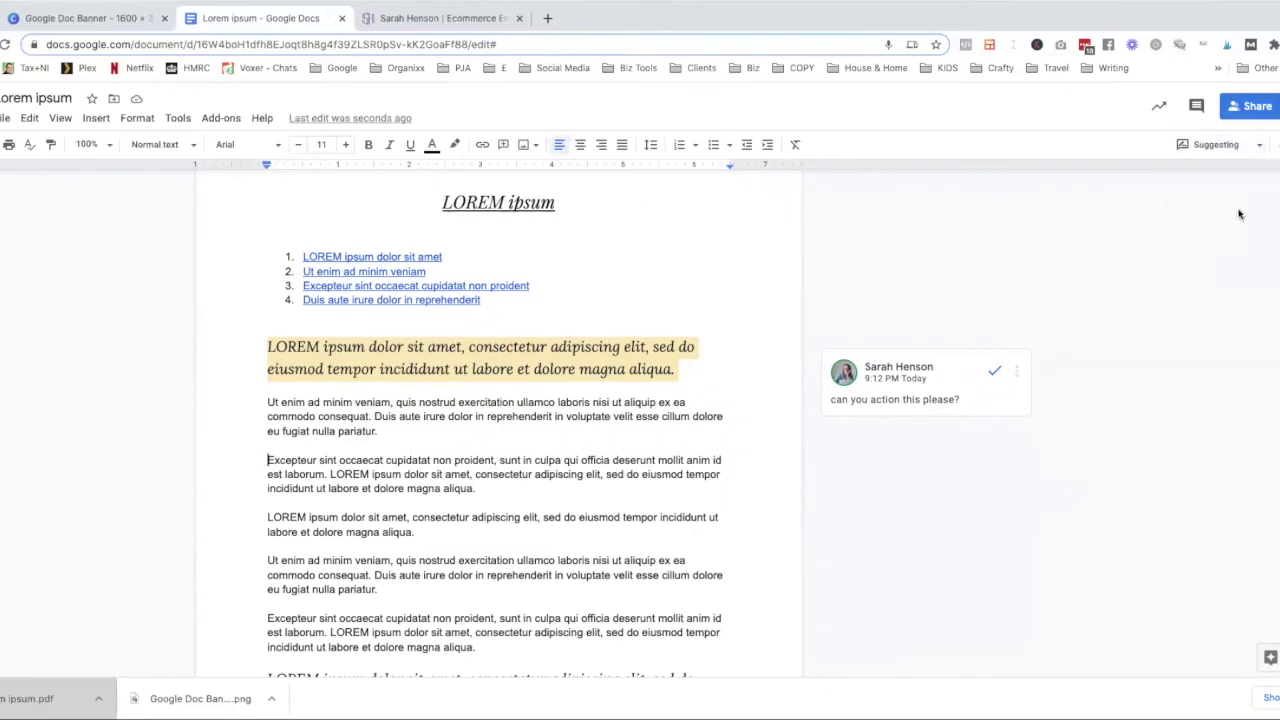
# Suggest replacing the word "Excepteur" at the start of the second body paragraph with "Type something else"
pyautogui.doubleClick(292, 459)
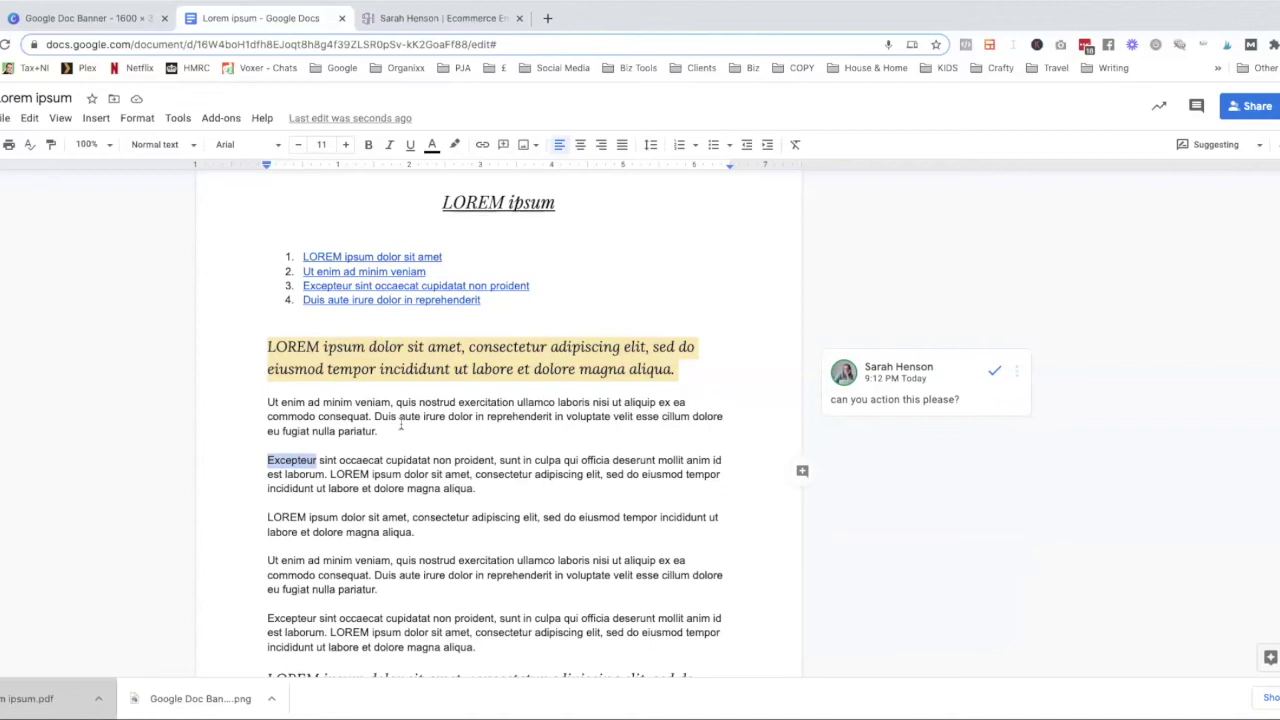
pyautogui.press('BackSpace')
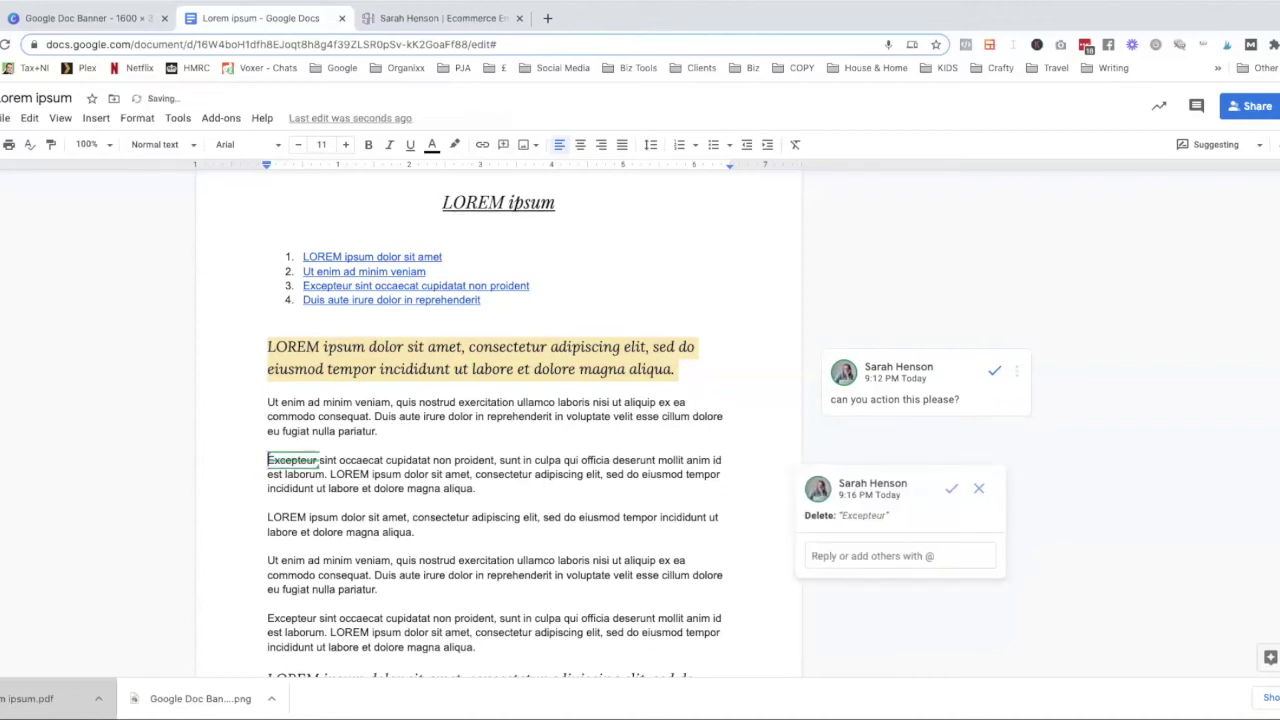
pyautogui.write('Type something')
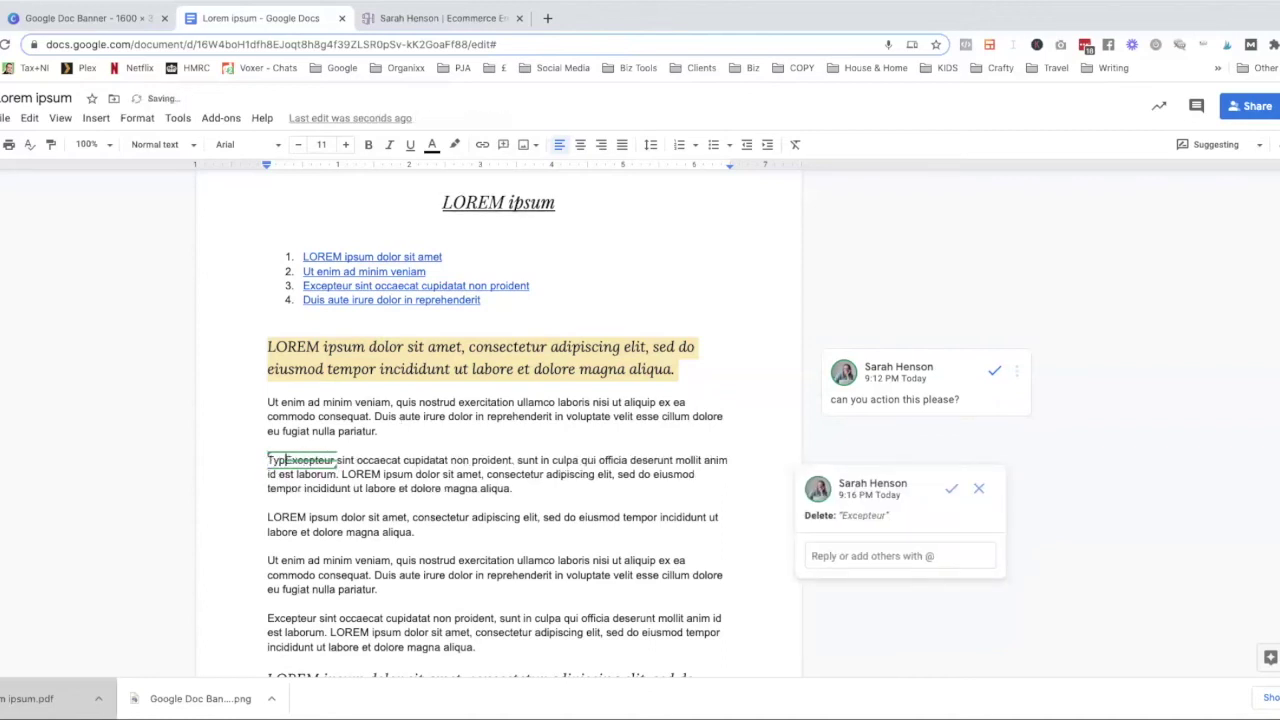
pyautogui.write('lse')
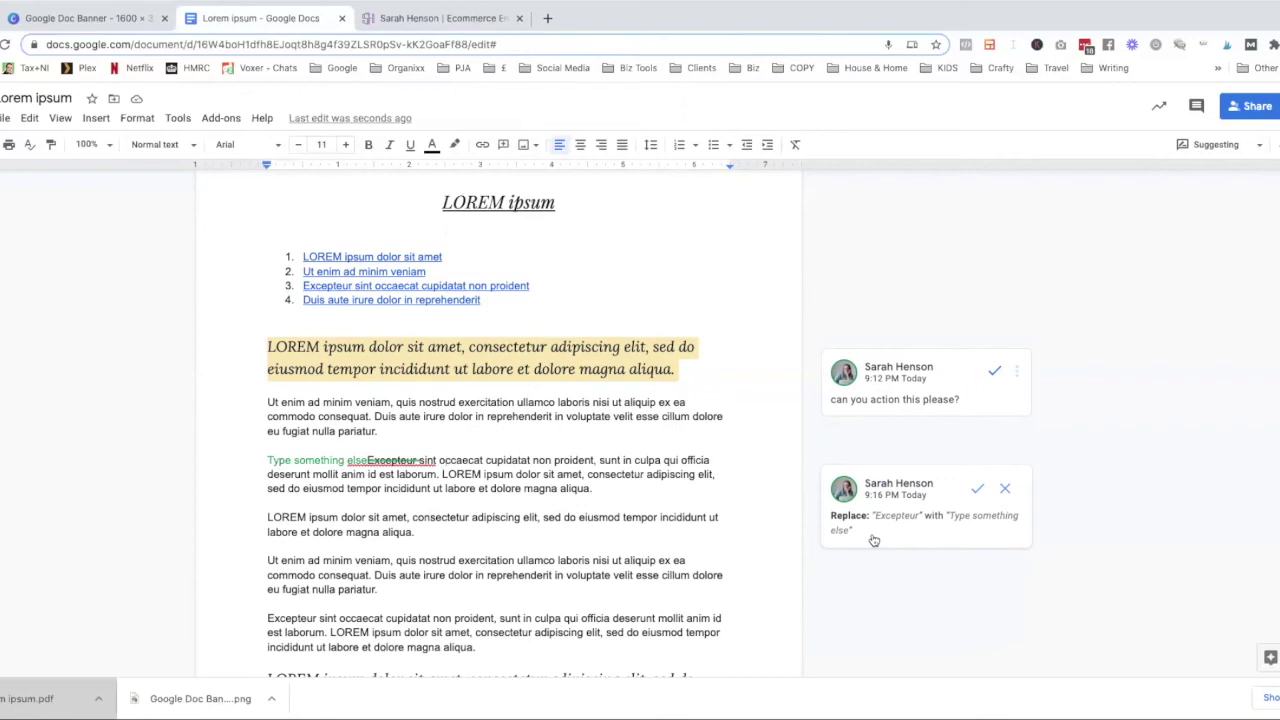
# Accept the suggested replacement of "Excepteur" and return the document to Editing mode
pyautogui.click(976, 490)
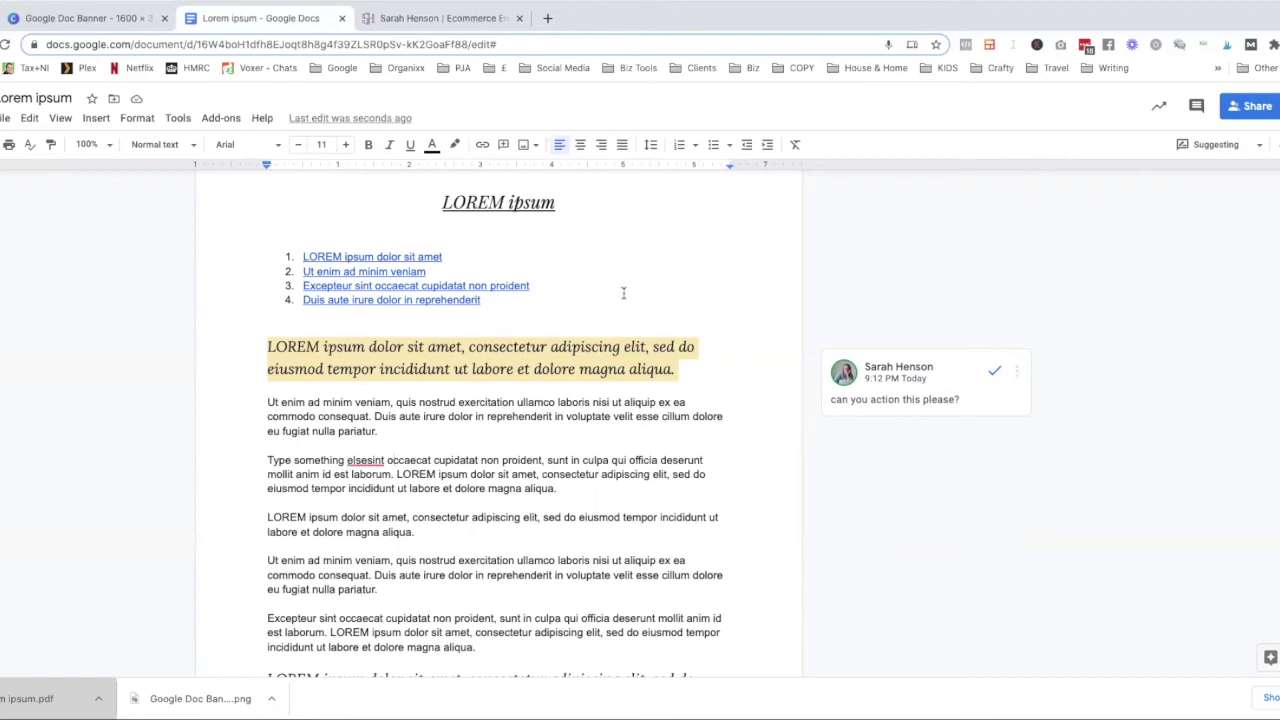
pyautogui.click(1262, 147)
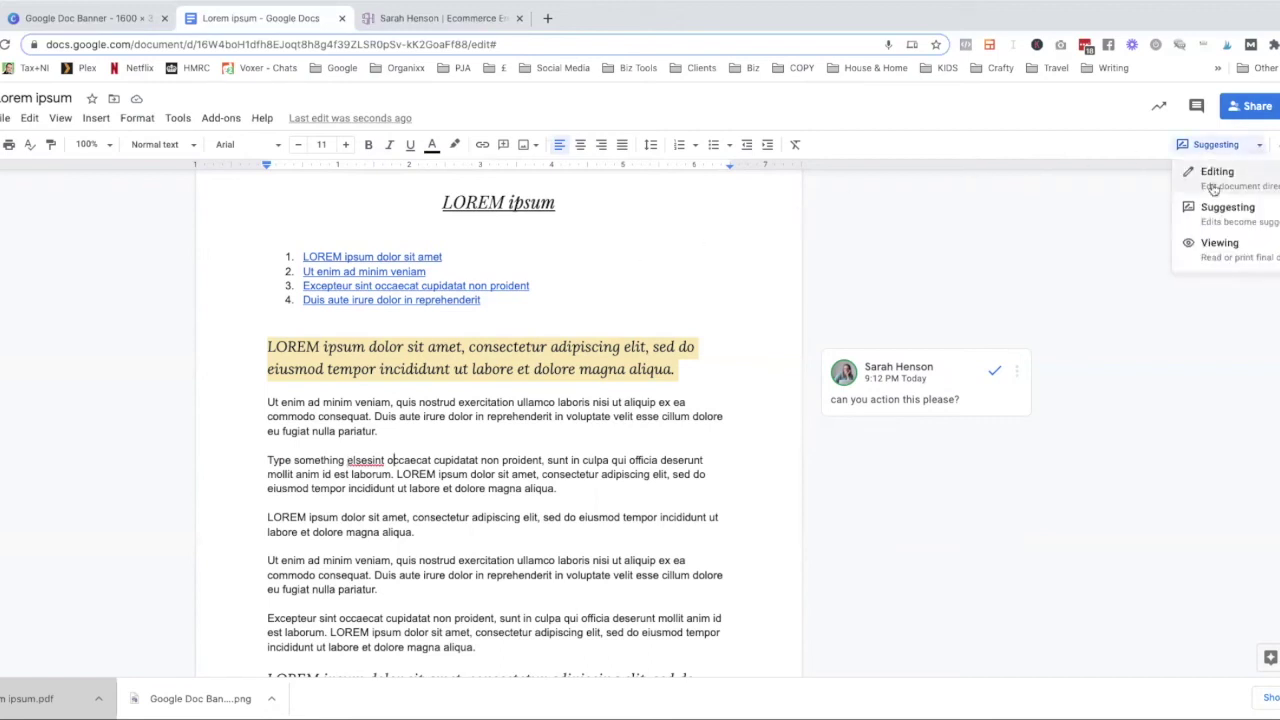
pyautogui.click(1210, 173)
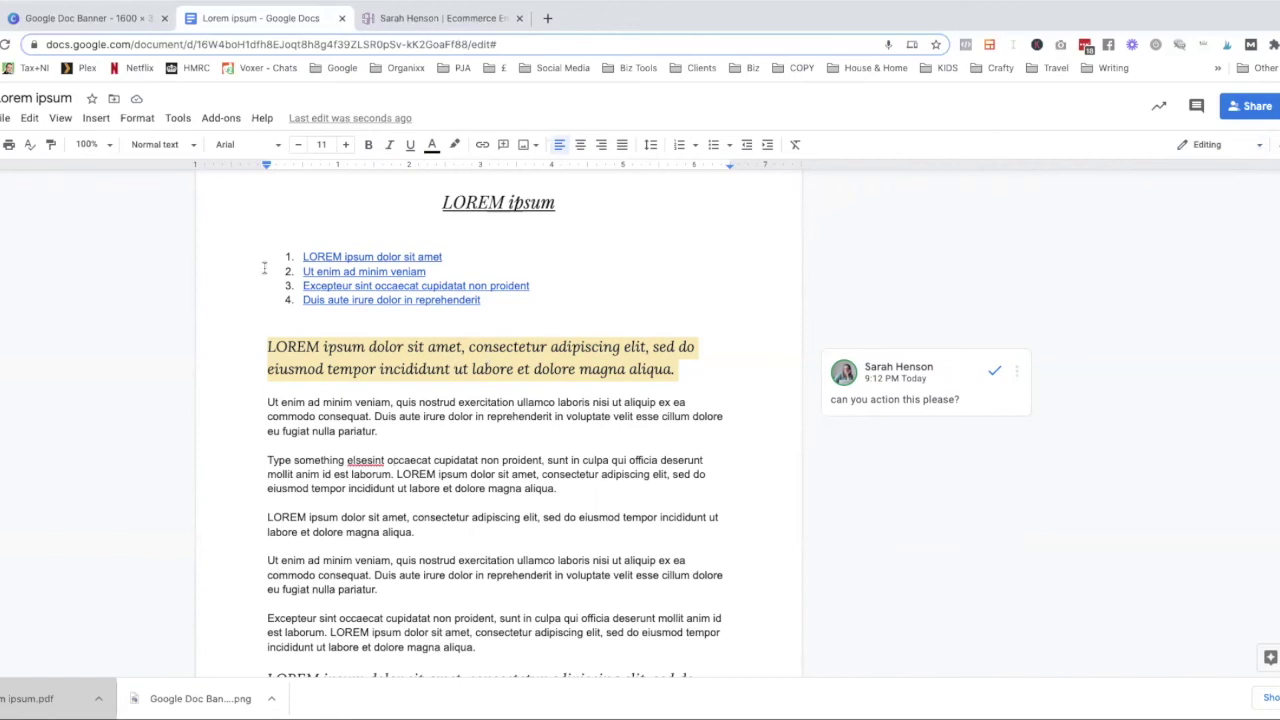
# Open the document's version history and look through the marked edits in the current version
pyautogui.click(338, 120)
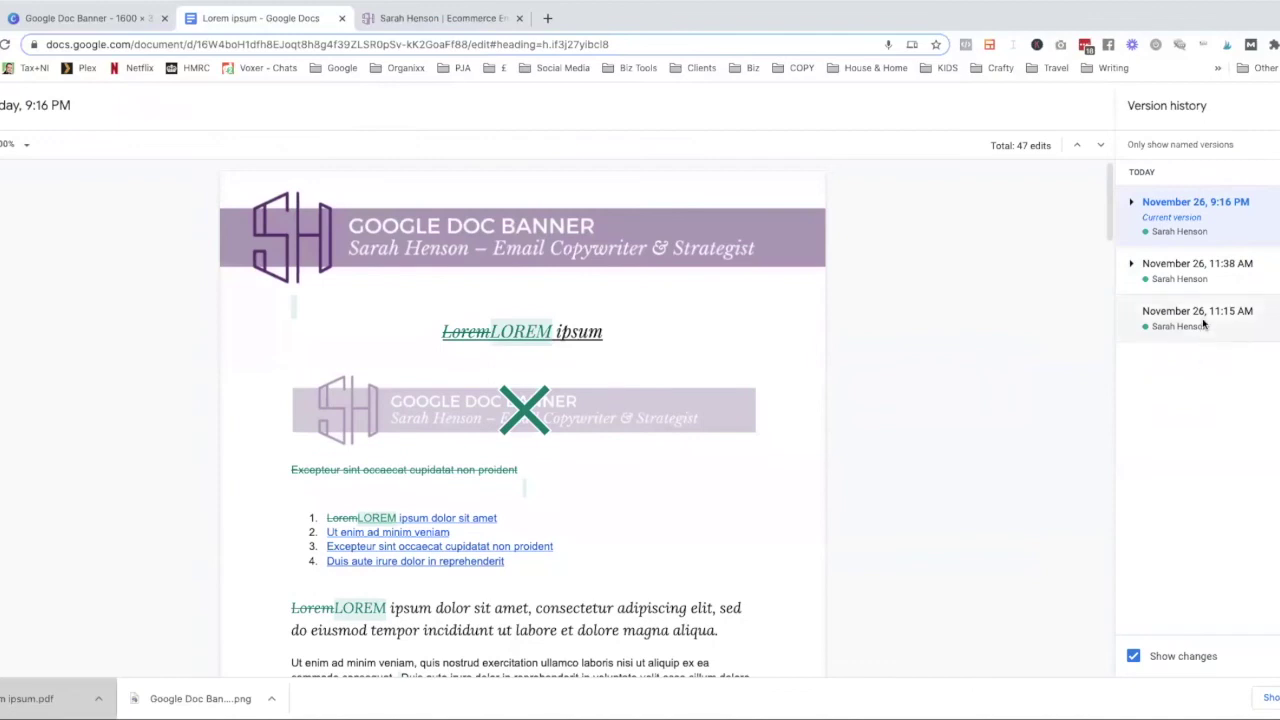
pyautogui.scroll(-2, 628, 461)
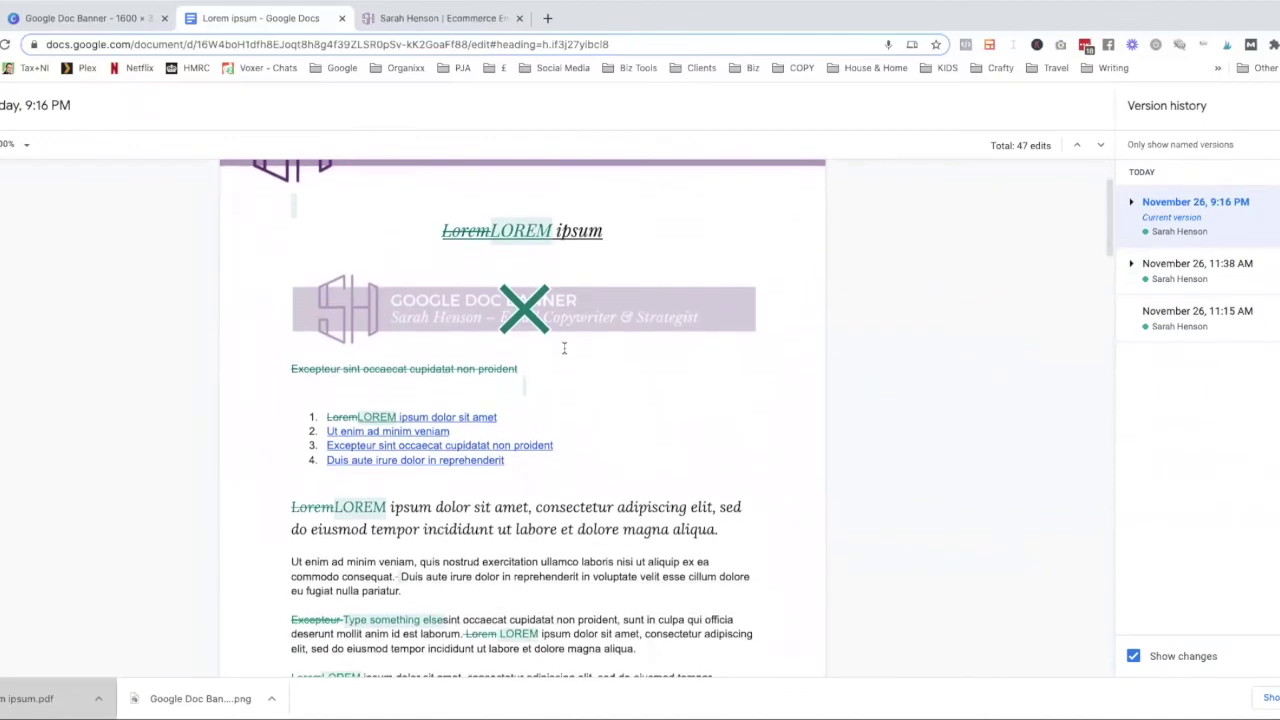
pyautogui.scroll(-5, 637, 417)
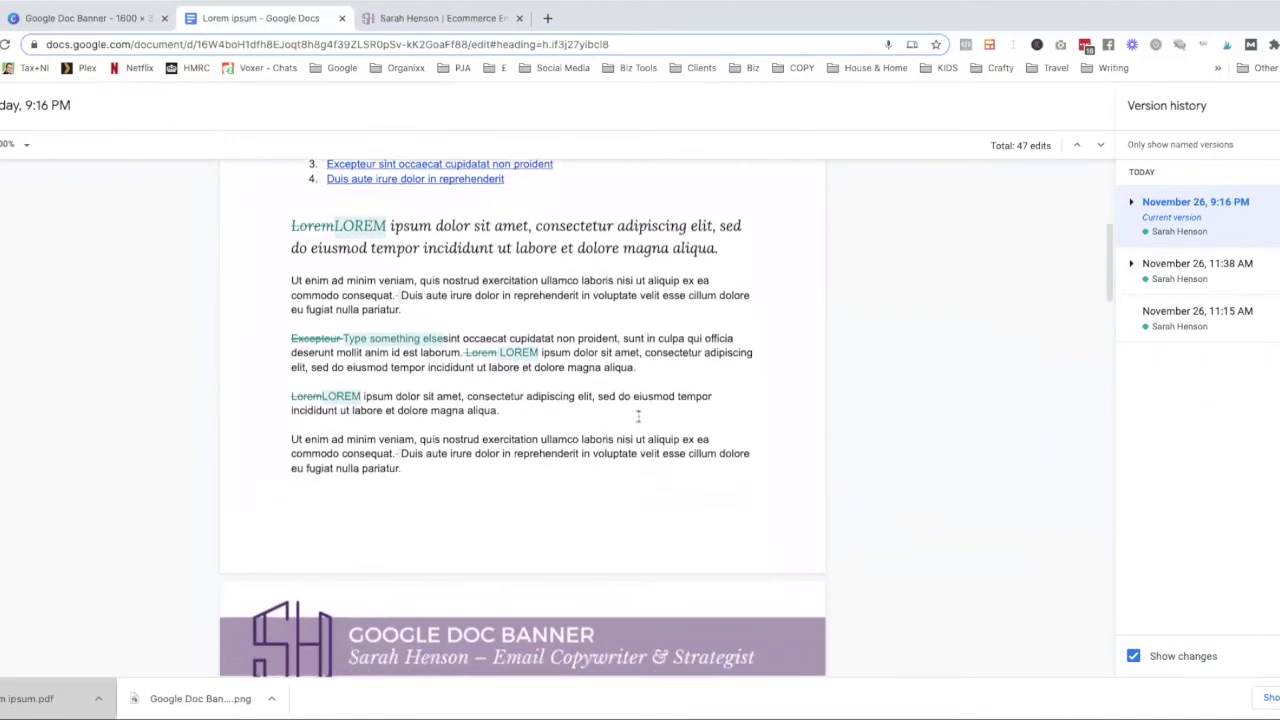
pyautogui.scroll(-8, 638, 416)
pyautogui.scroll(-7, 638, 416)
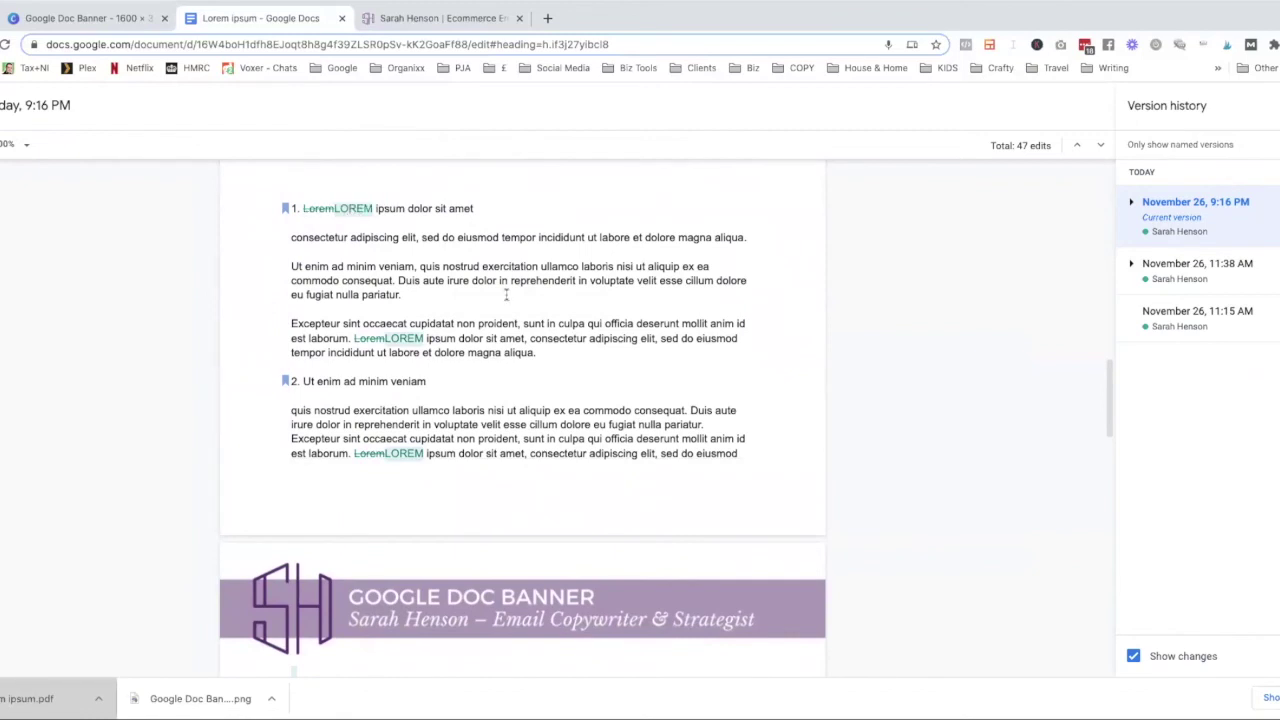
pyautogui.scroll(10, 506, 294)
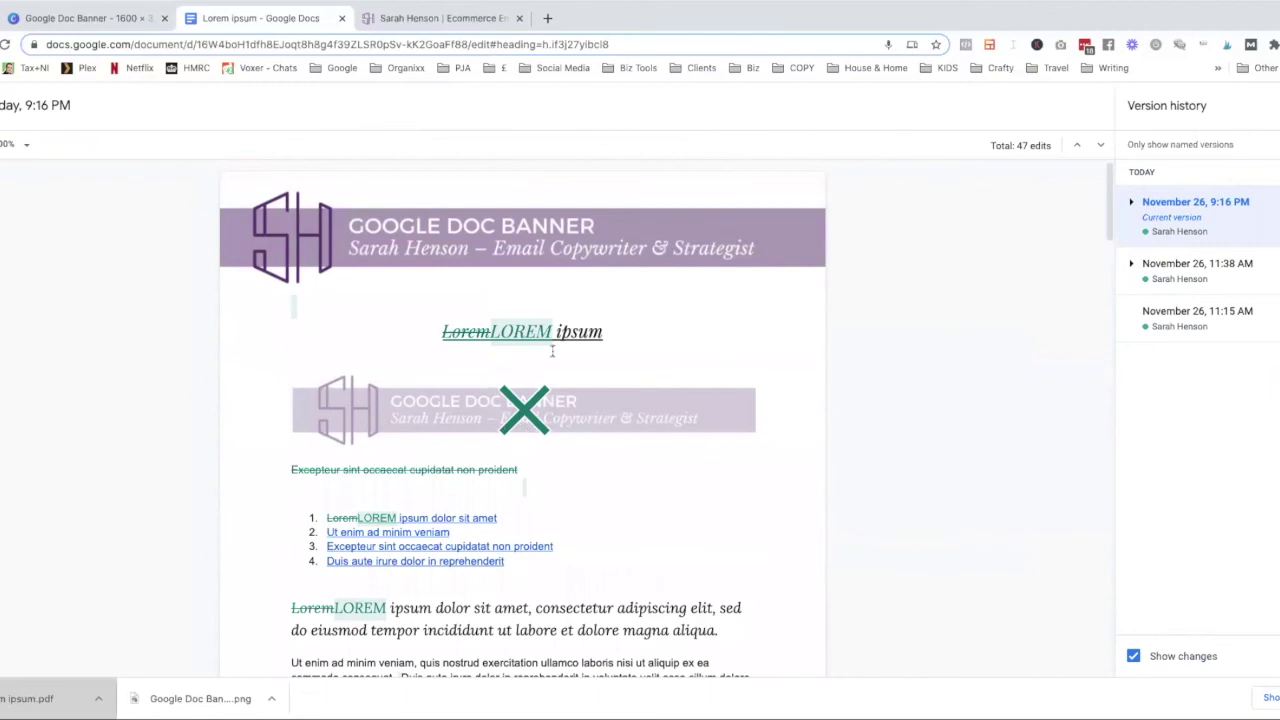
# Examine the current version's remaining edits and the earlier November 26 versions from 11:15 AM and 11:38 AM
pyautogui.scroll(-1, 546, 346)
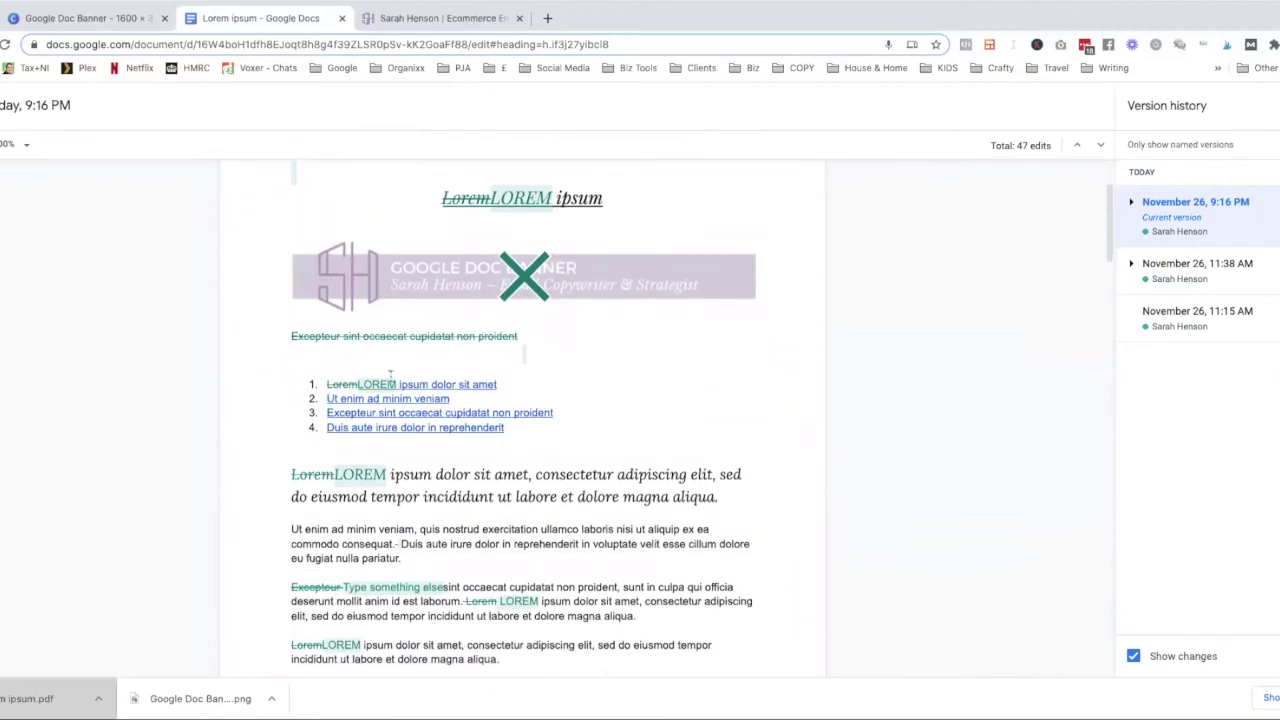
pyautogui.scroll(-1, 581, 341)
pyautogui.scroll(-2, 581, 341)
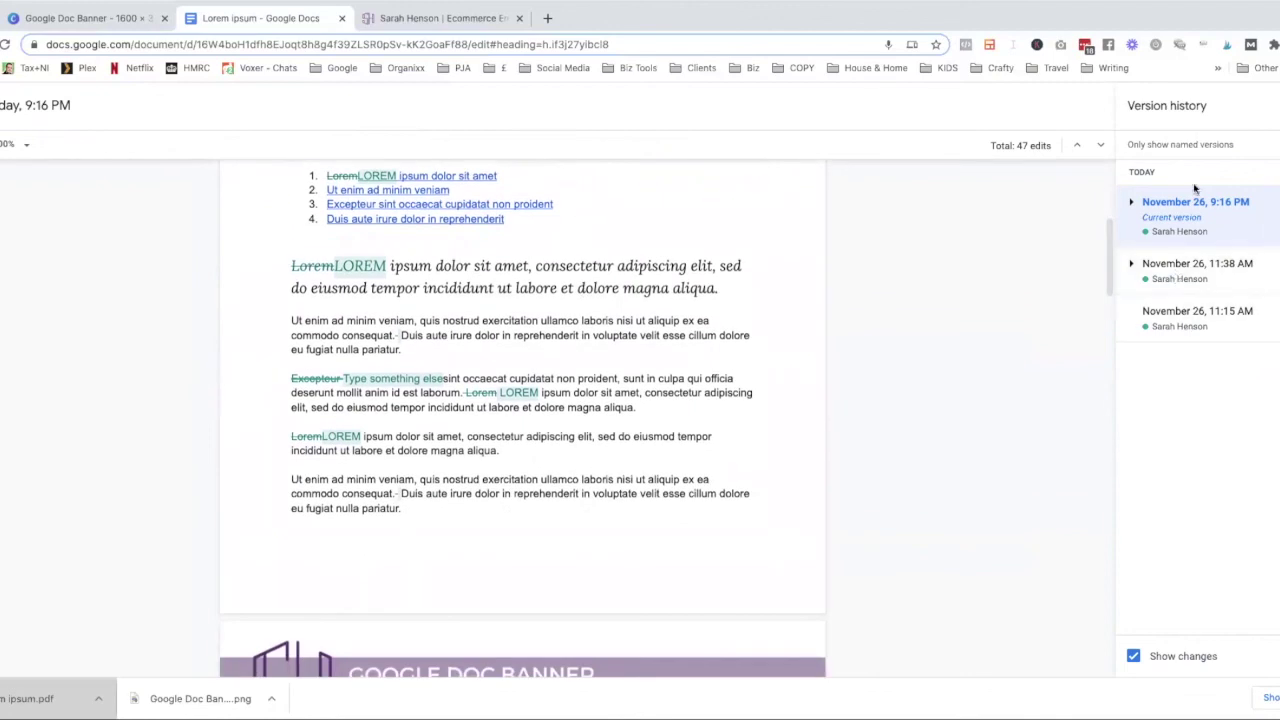
pyautogui.click(1165, 318)
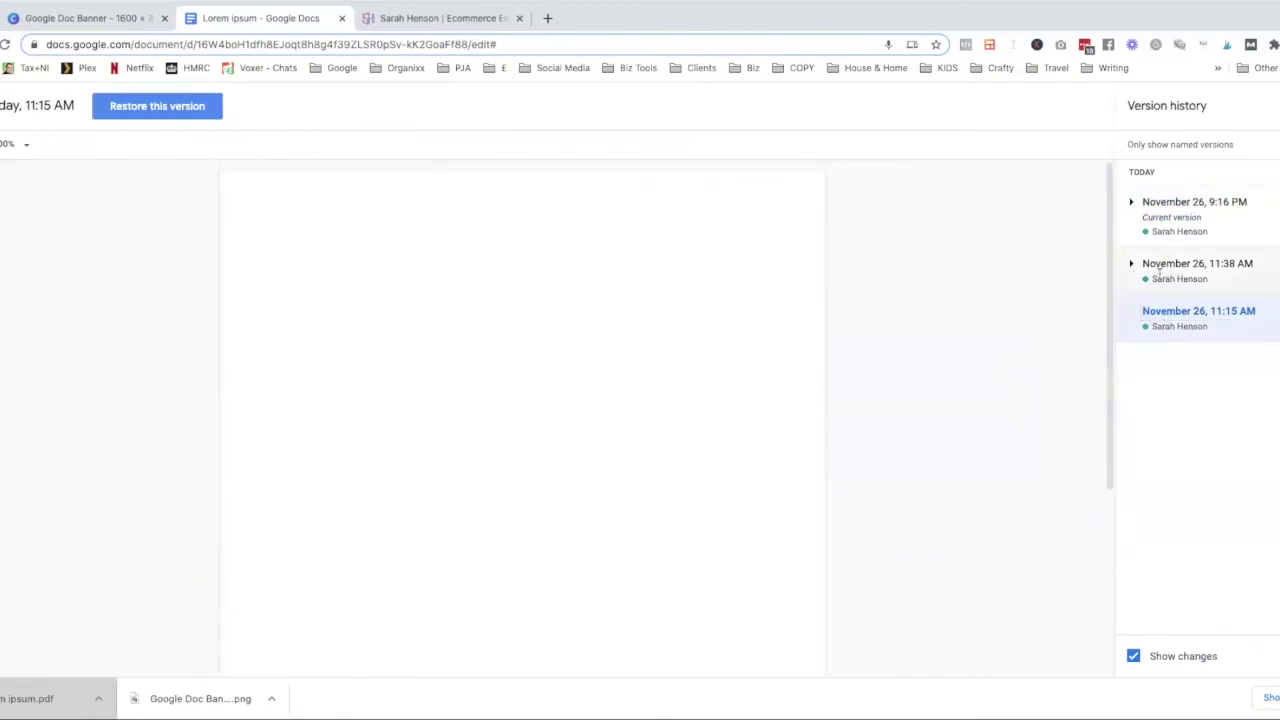
pyautogui.click(1163, 272)
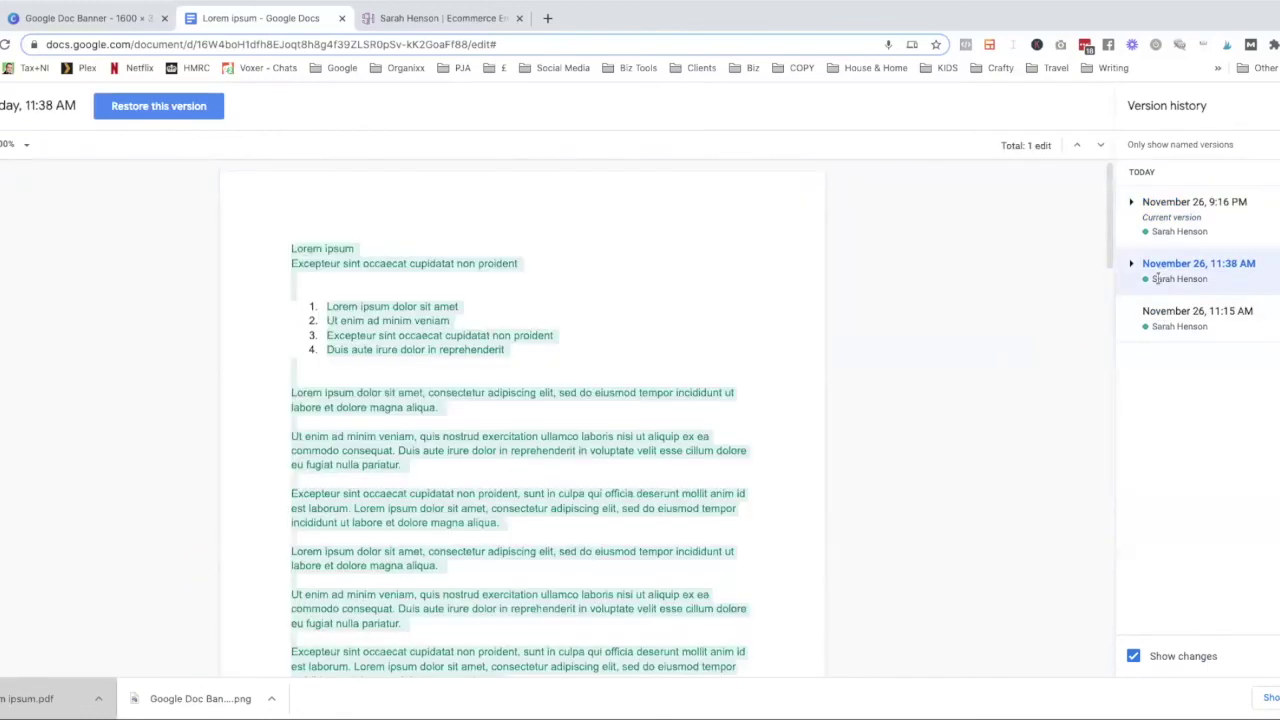
pyautogui.scroll(-10, 663, 361)
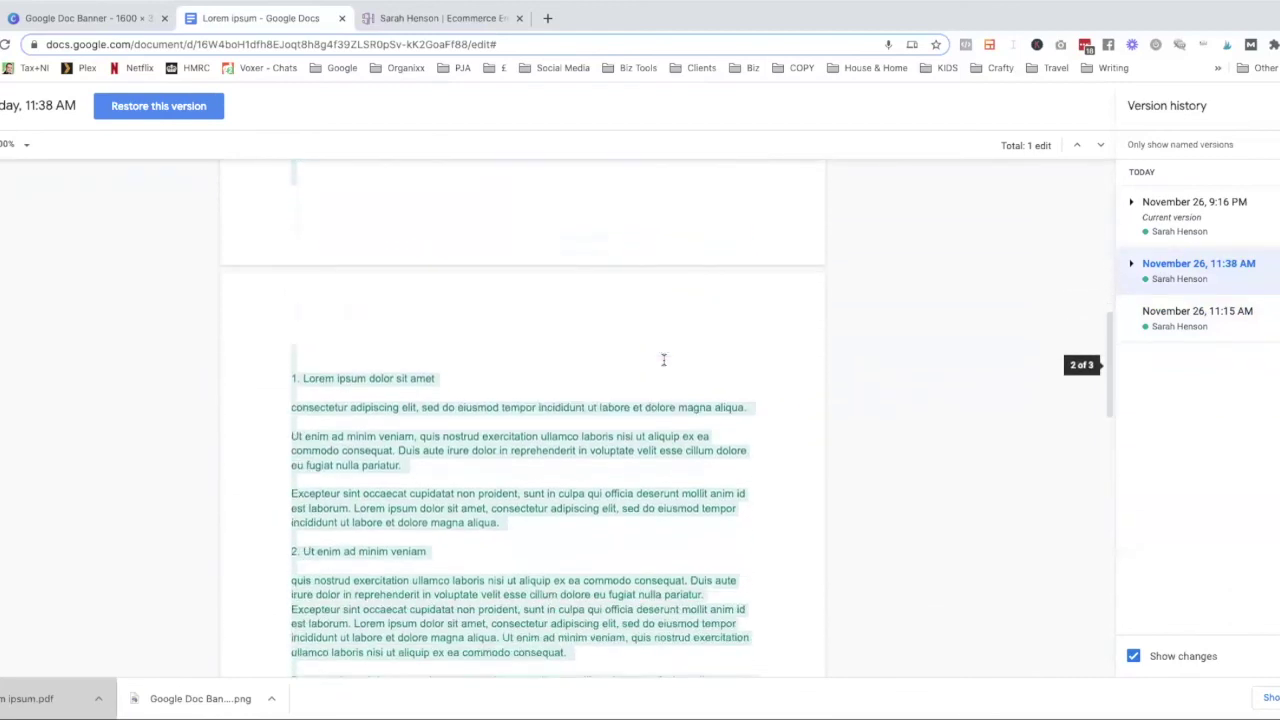
pyautogui.scroll(10, 663, 361)
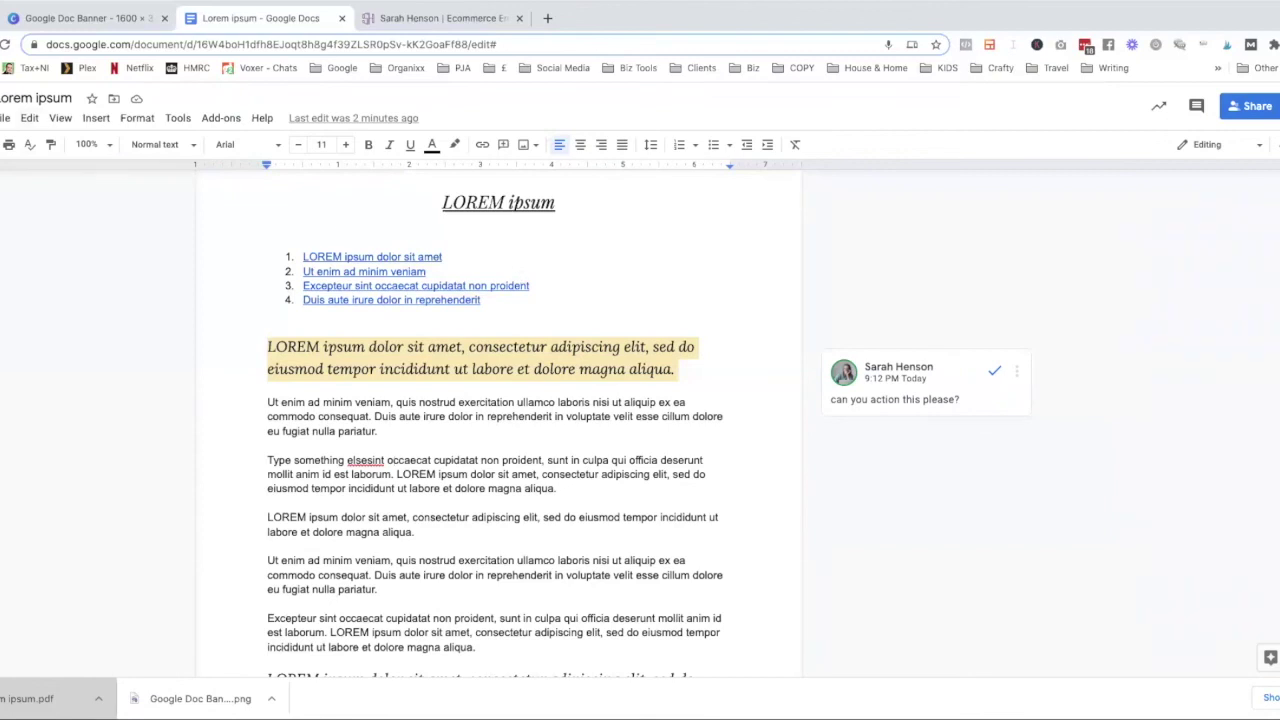
# Share the document with the recipient's e-mail address as Editor, including the message "Here's the doc!", and allow sharing outside the organization
pyautogui.click(5, 118)
pyautogui.click(40, 145)
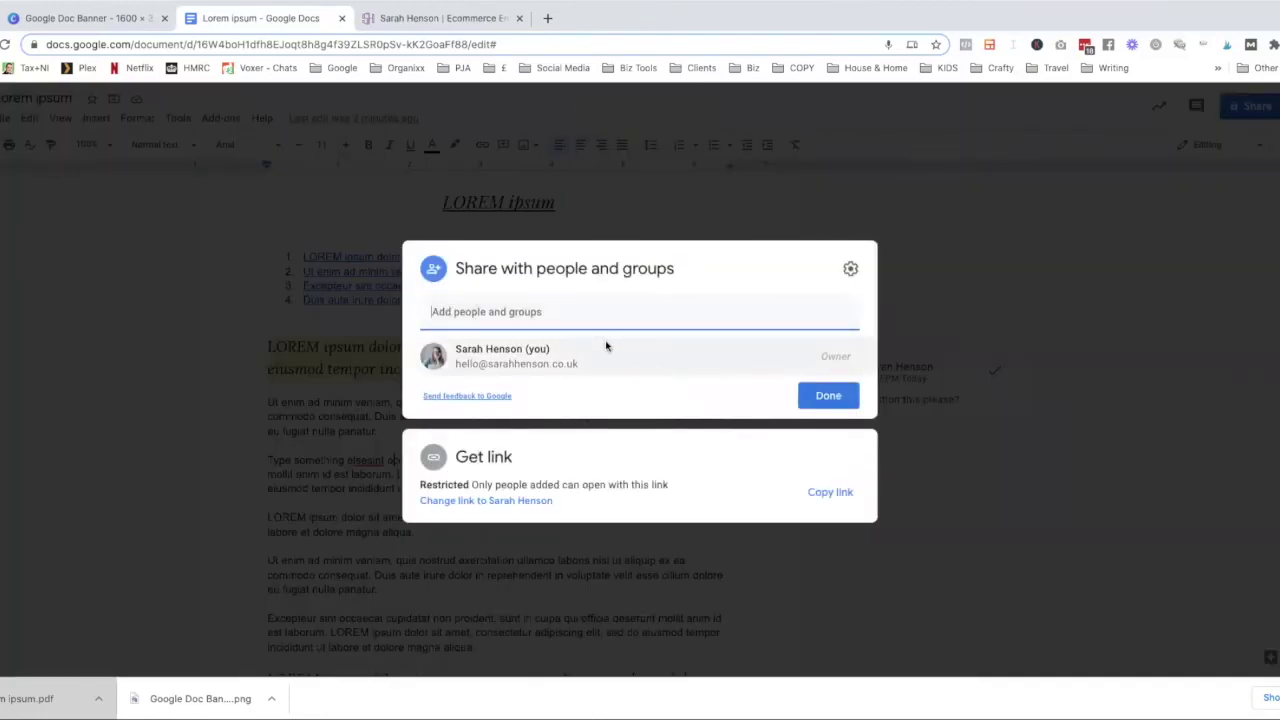
pyautogui.hotkey('ctrl', 'v')
pyautogui.click(569, 362)
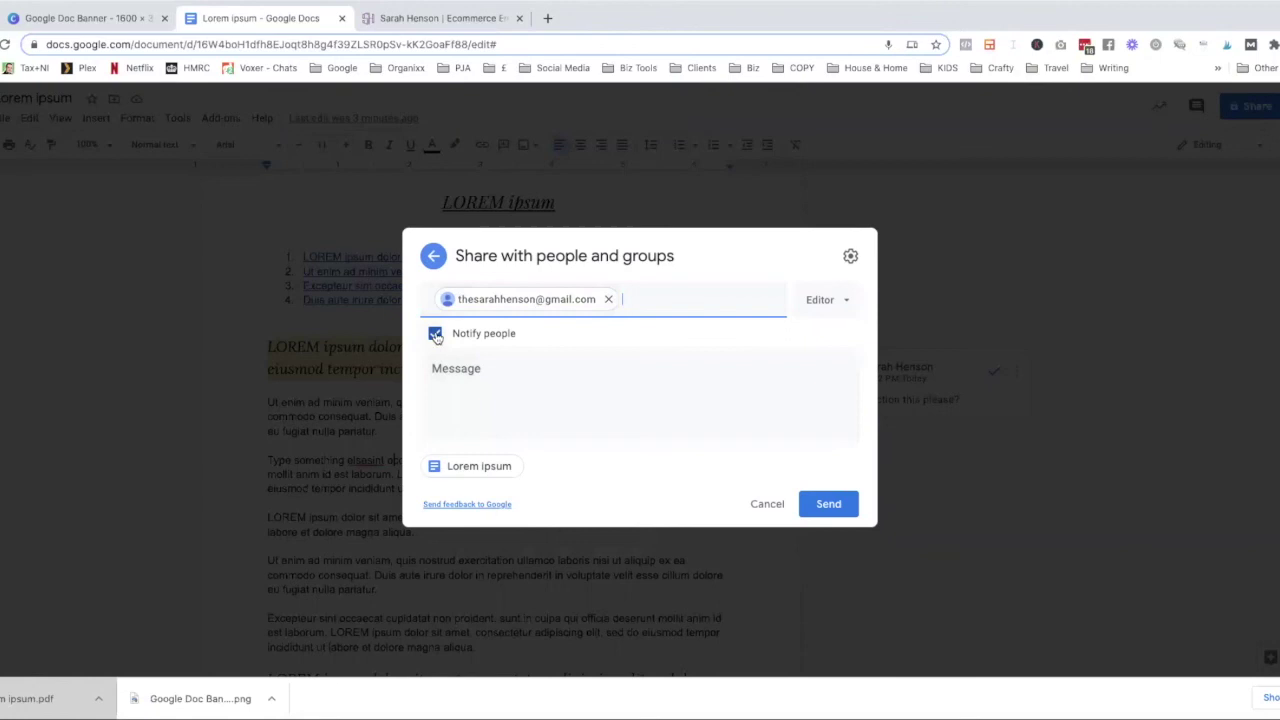
pyautogui.click(497, 391)
pyautogui.write("Here's the doc!")
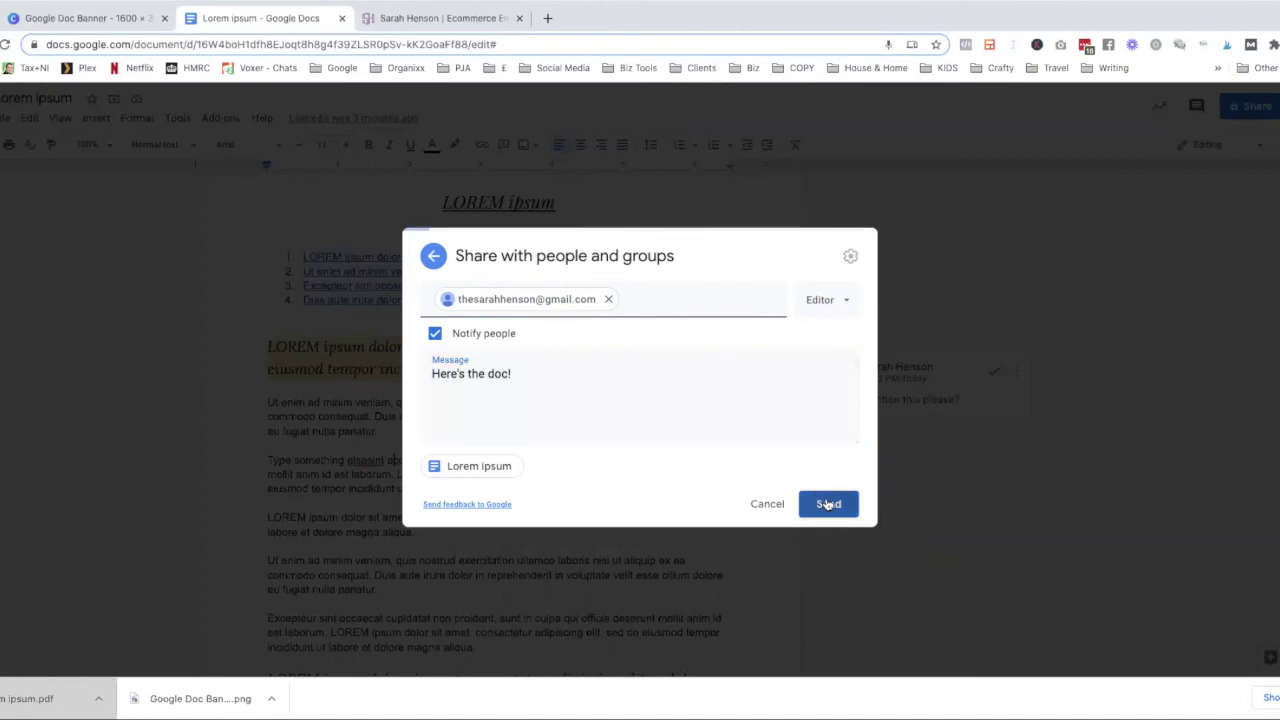
pyautogui.click(832, 503)
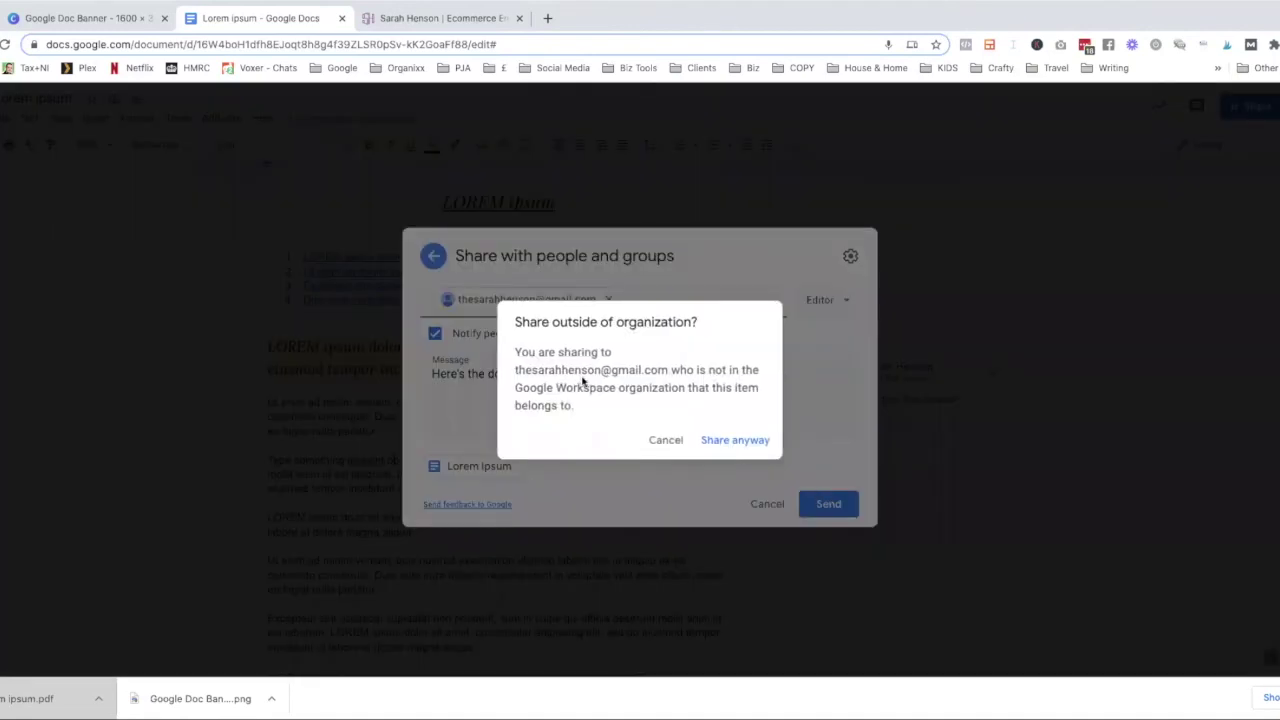
pyautogui.click(737, 441)
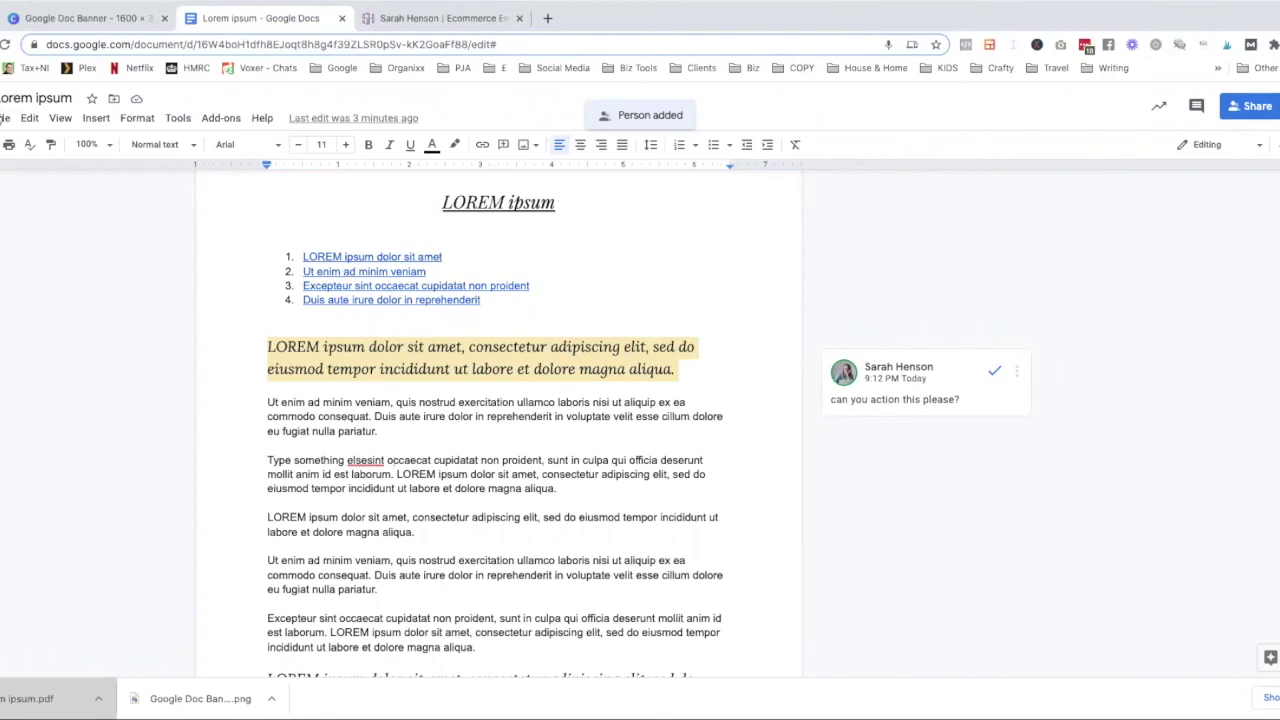
# Reopen the document's sharing settings and review the access roles available for the added person
pyautogui.click(4, 118)
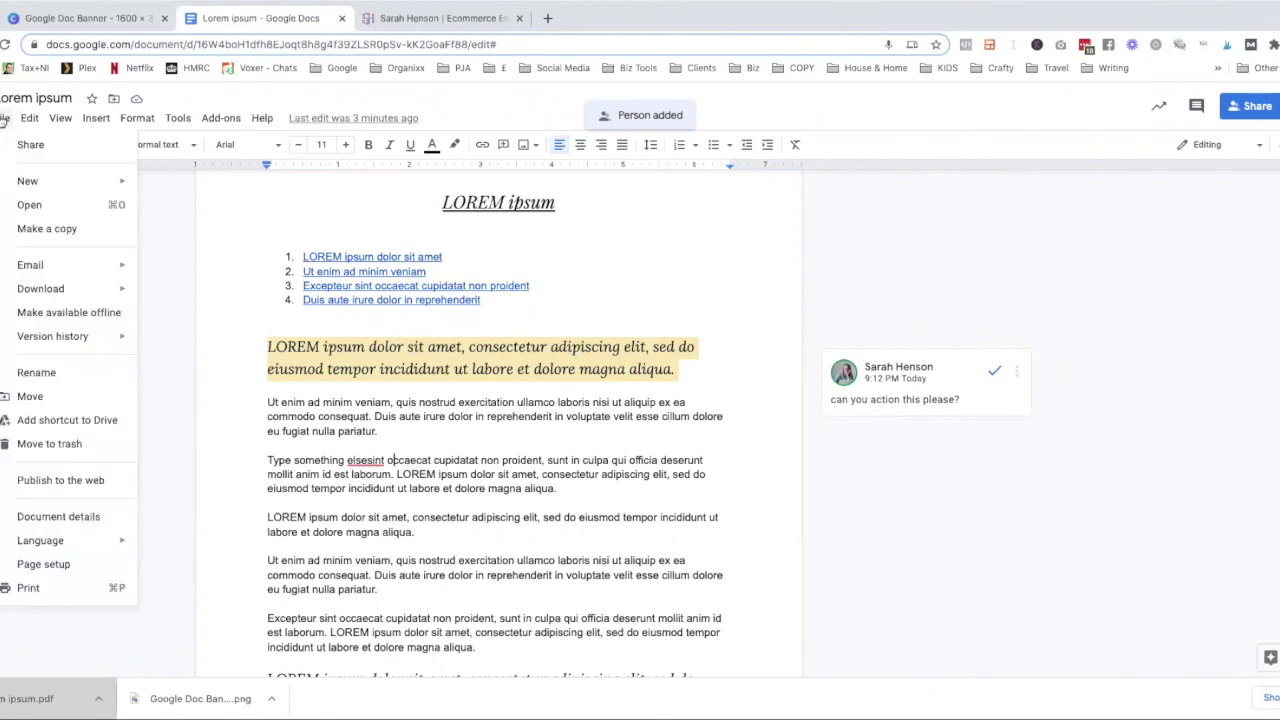
pyautogui.click(47, 143)
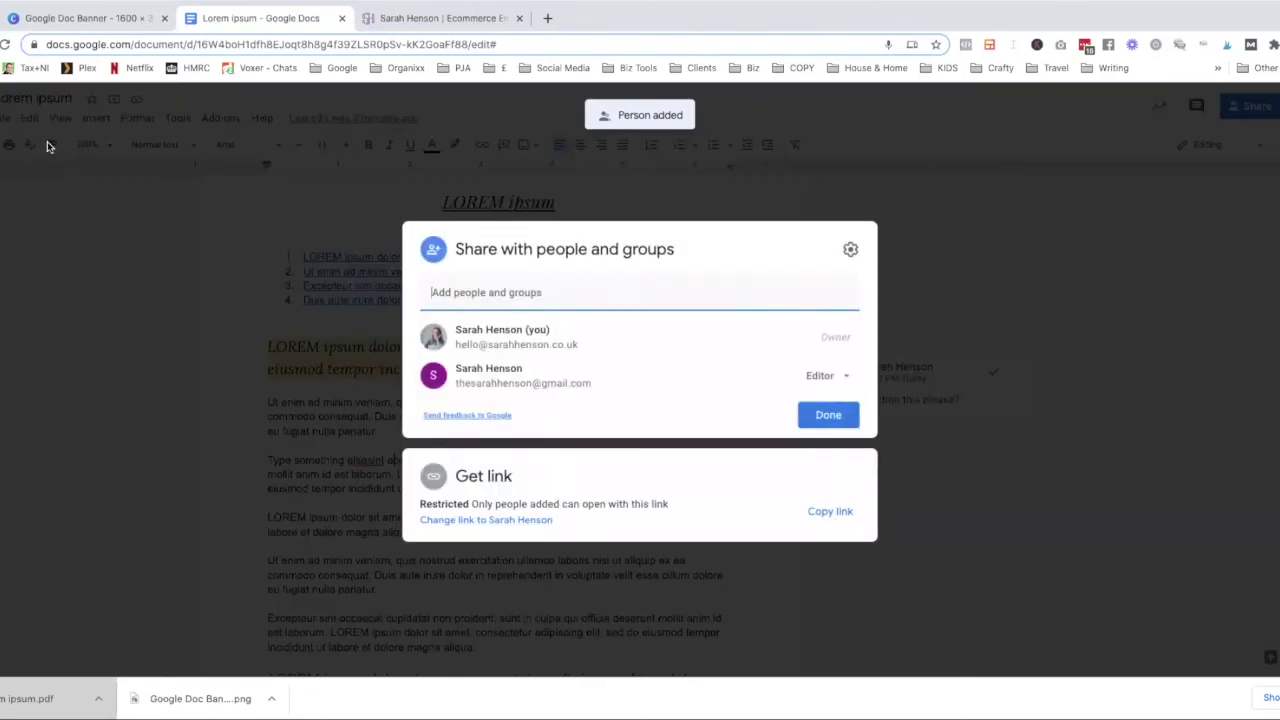
pyautogui.click(846, 376)
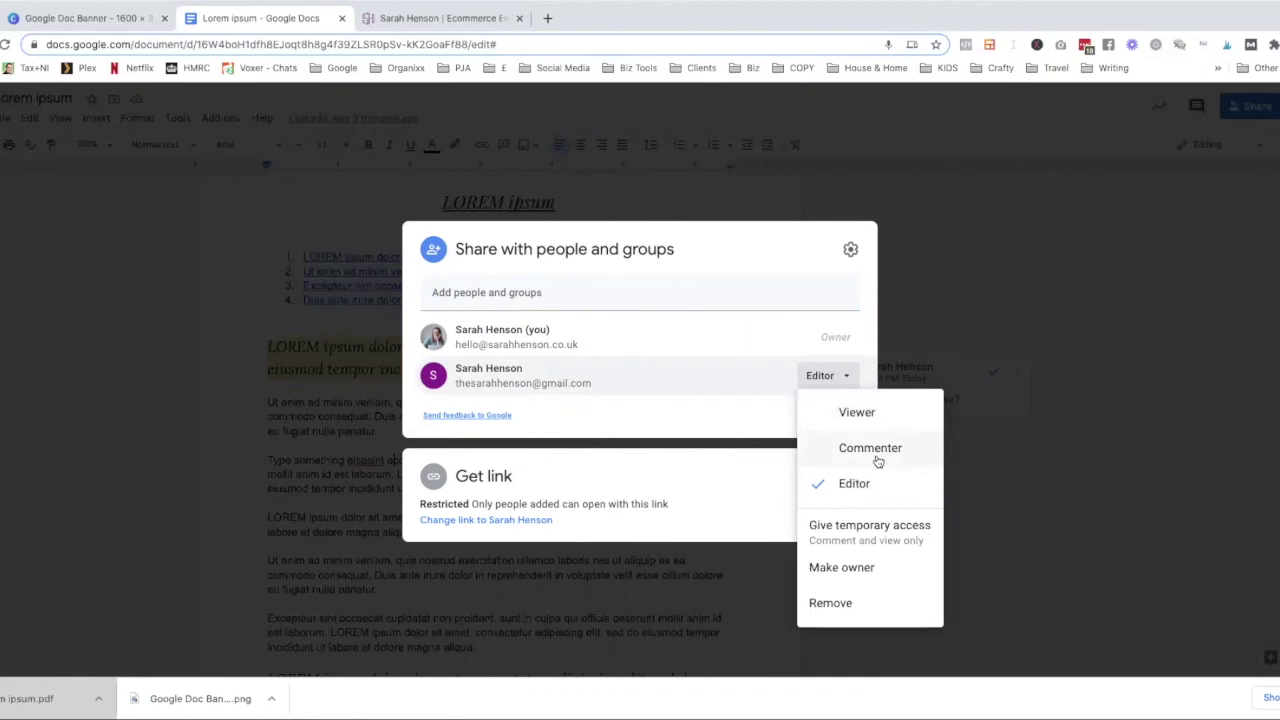
pyautogui.click(689, 326)
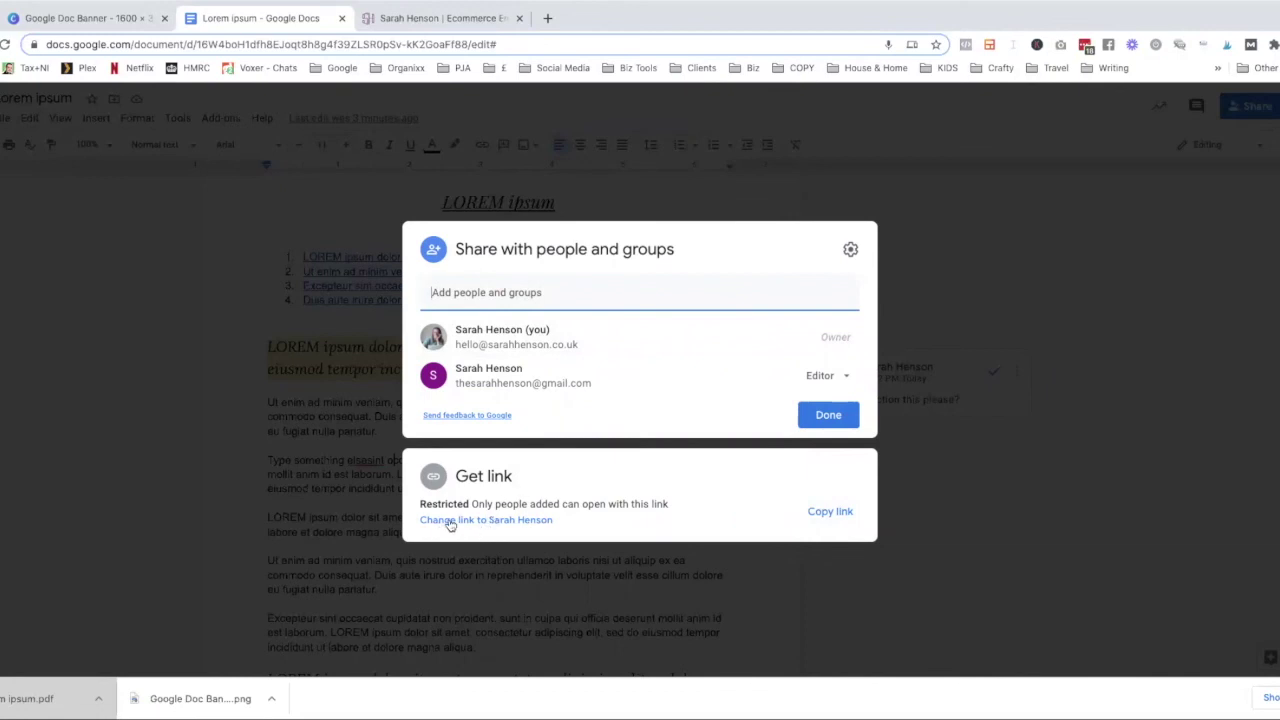
# Set the document's link access to "Anyone with the link" with the Commenter role, and copy the link
pyautogui.click(493, 521)
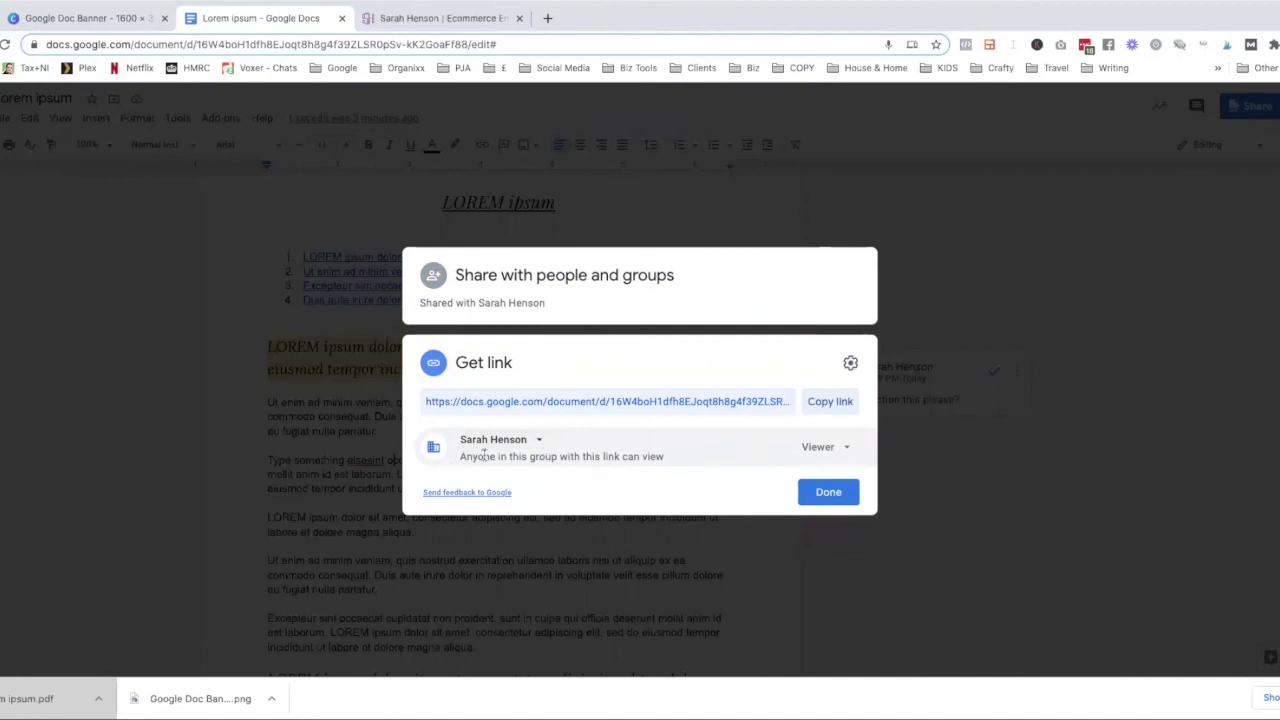
pyautogui.click(538, 441)
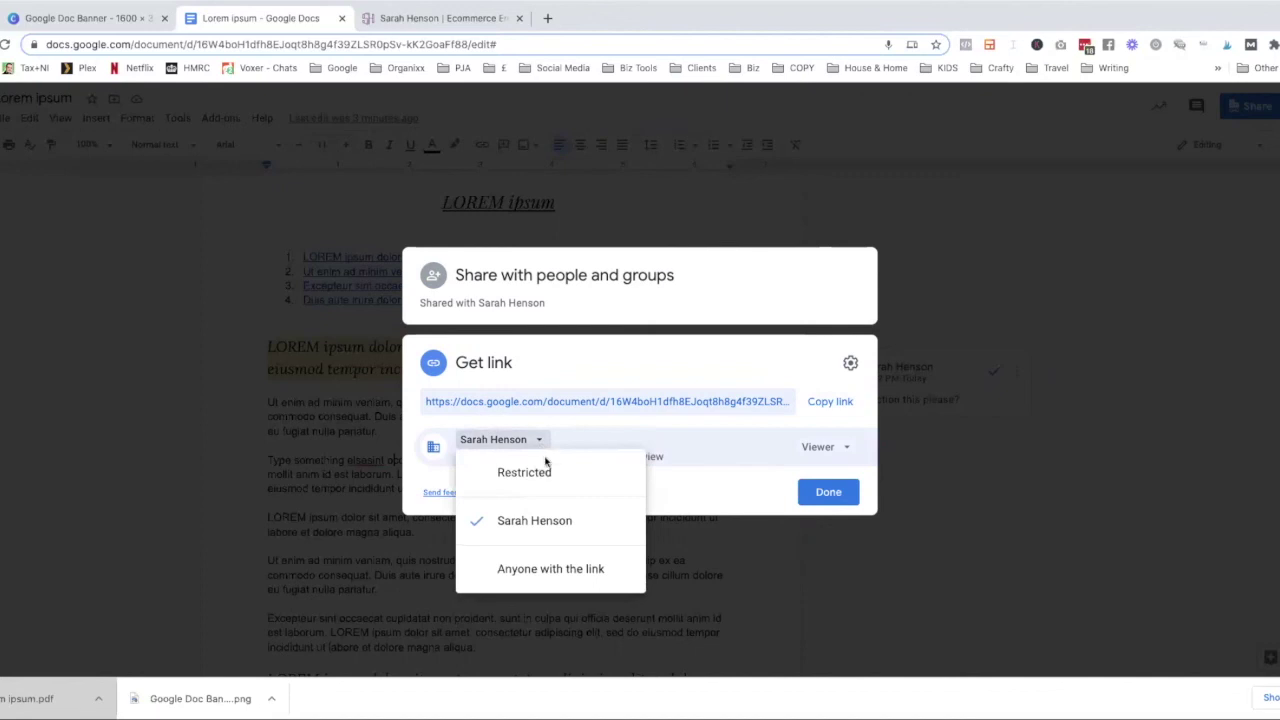
pyautogui.click(565, 580)
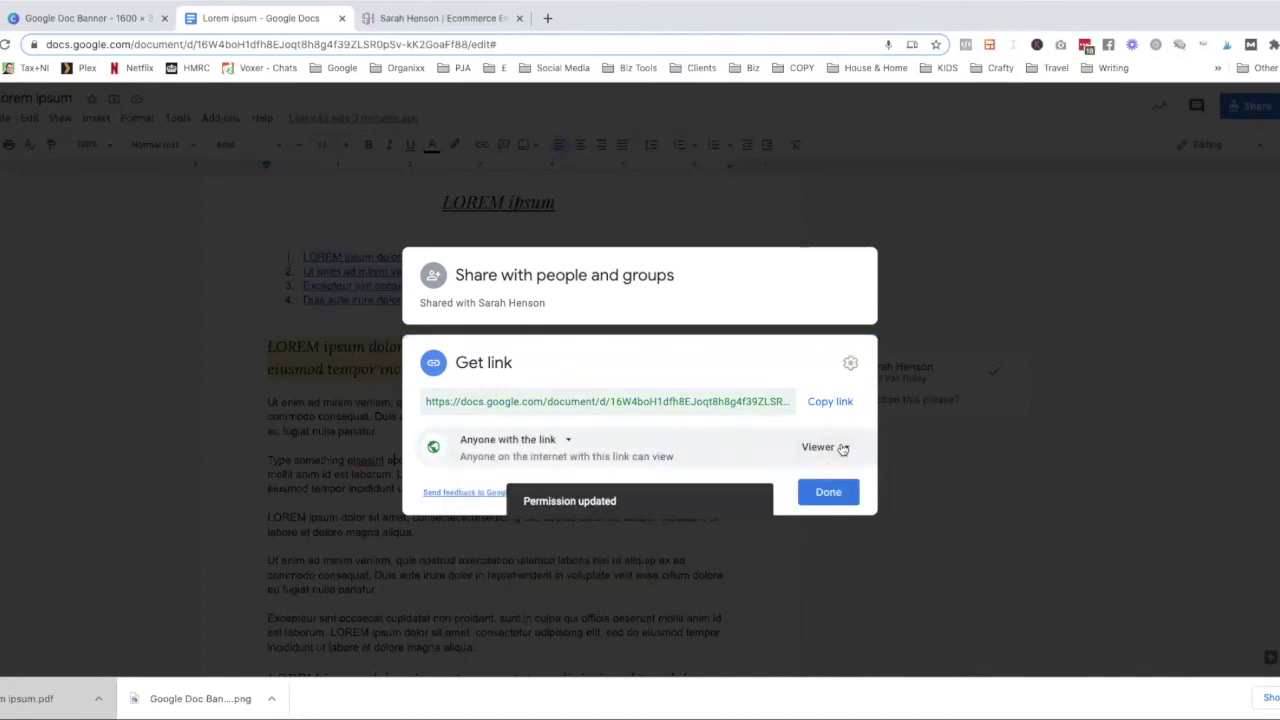
pyautogui.click(844, 448)
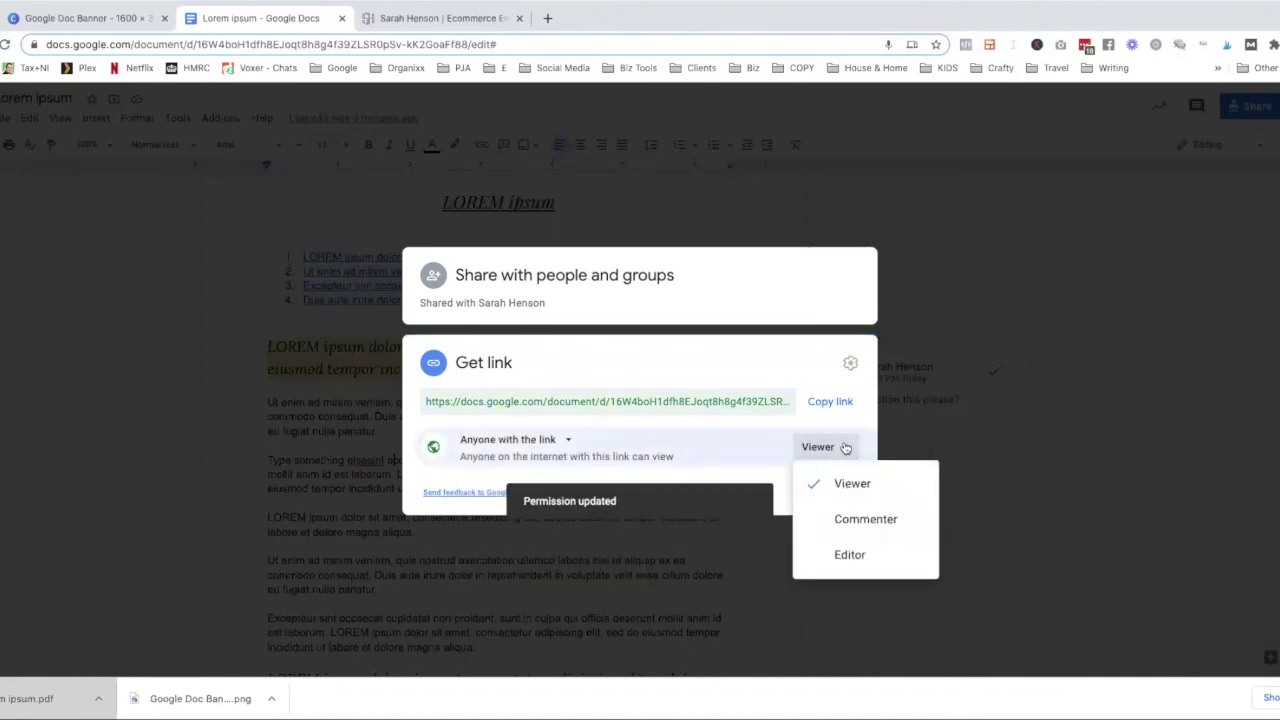
pyautogui.click(866, 518)
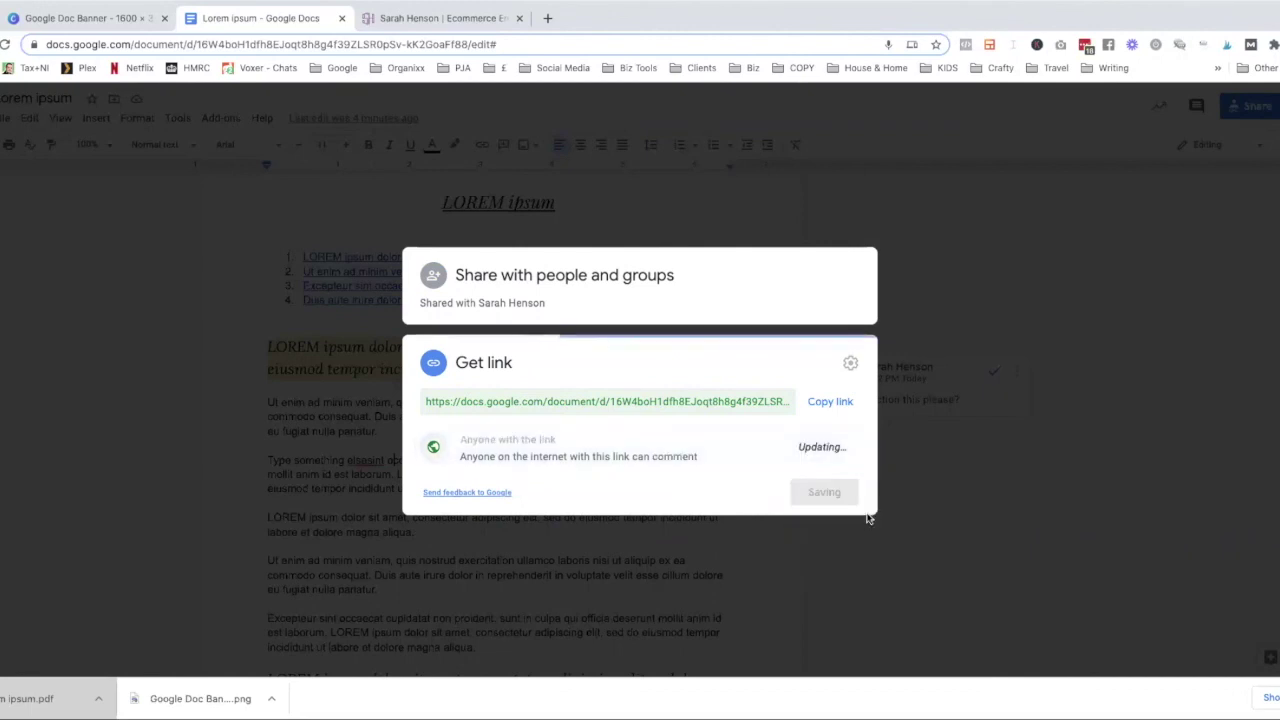
pyautogui.click(830, 401)
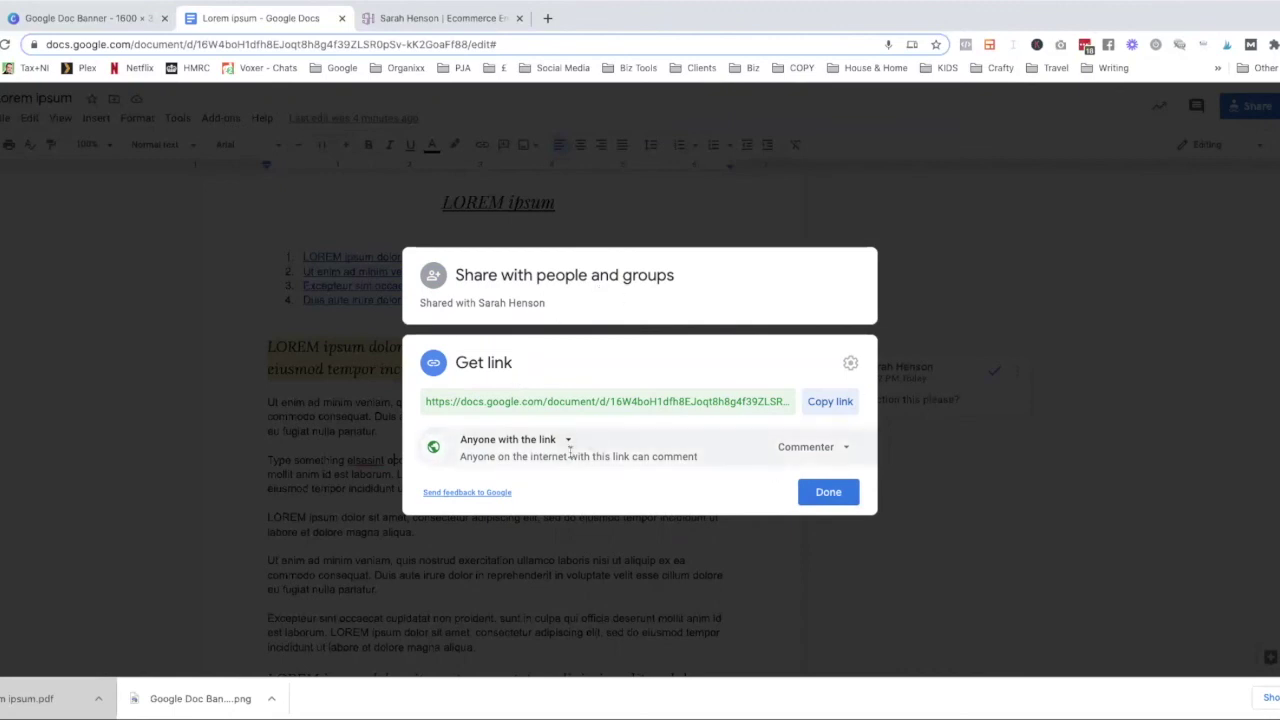
pyautogui.click(829, 493)
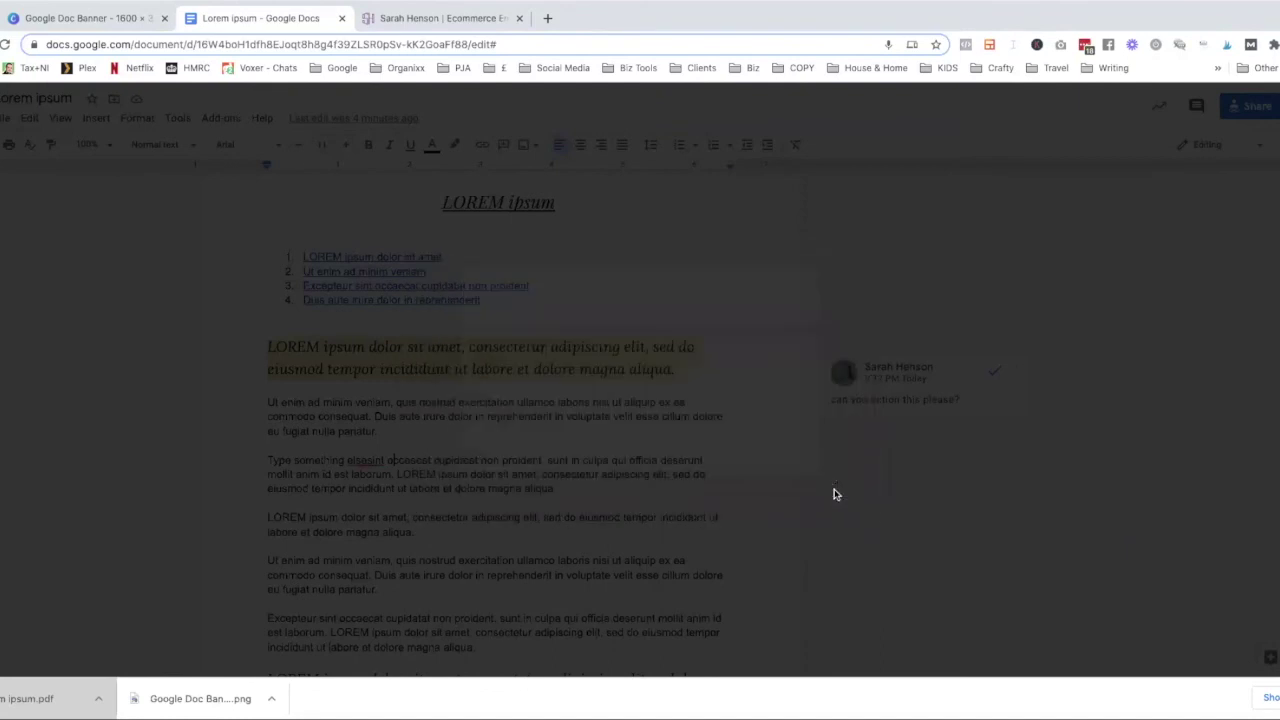